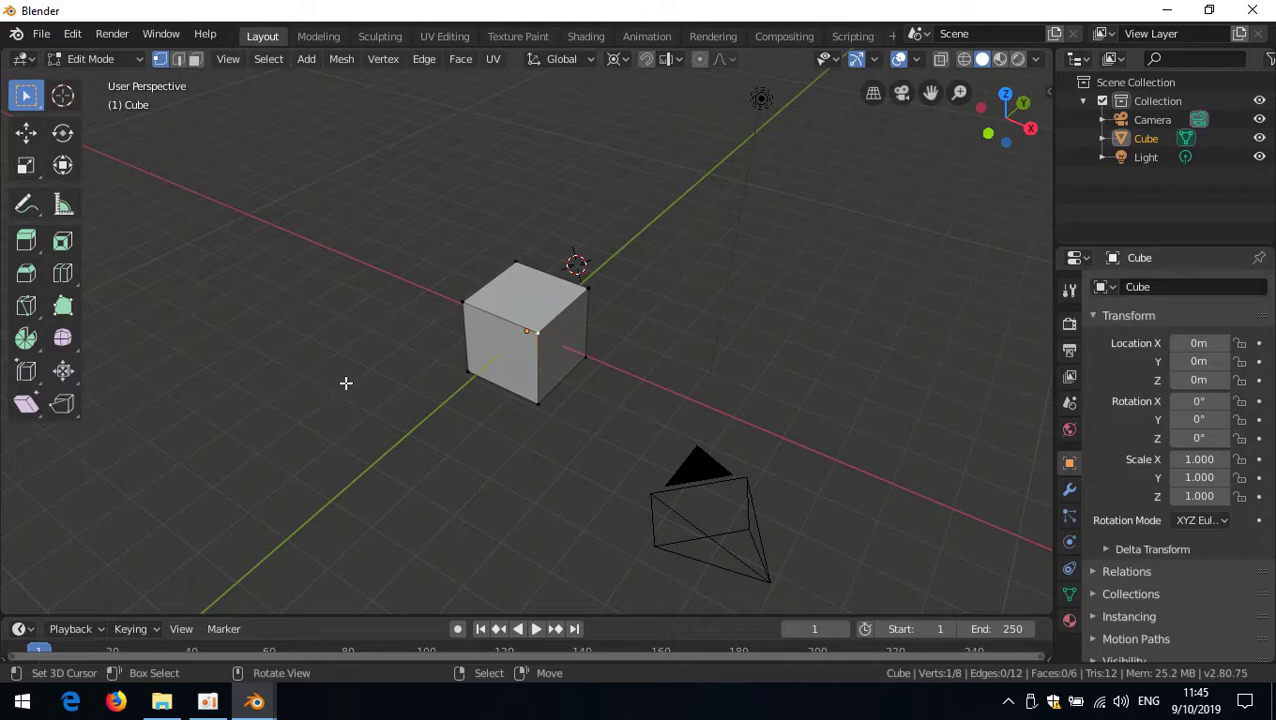
Select the entire cube mesh and return to having only its near upper corner vertex selected.
key(a)
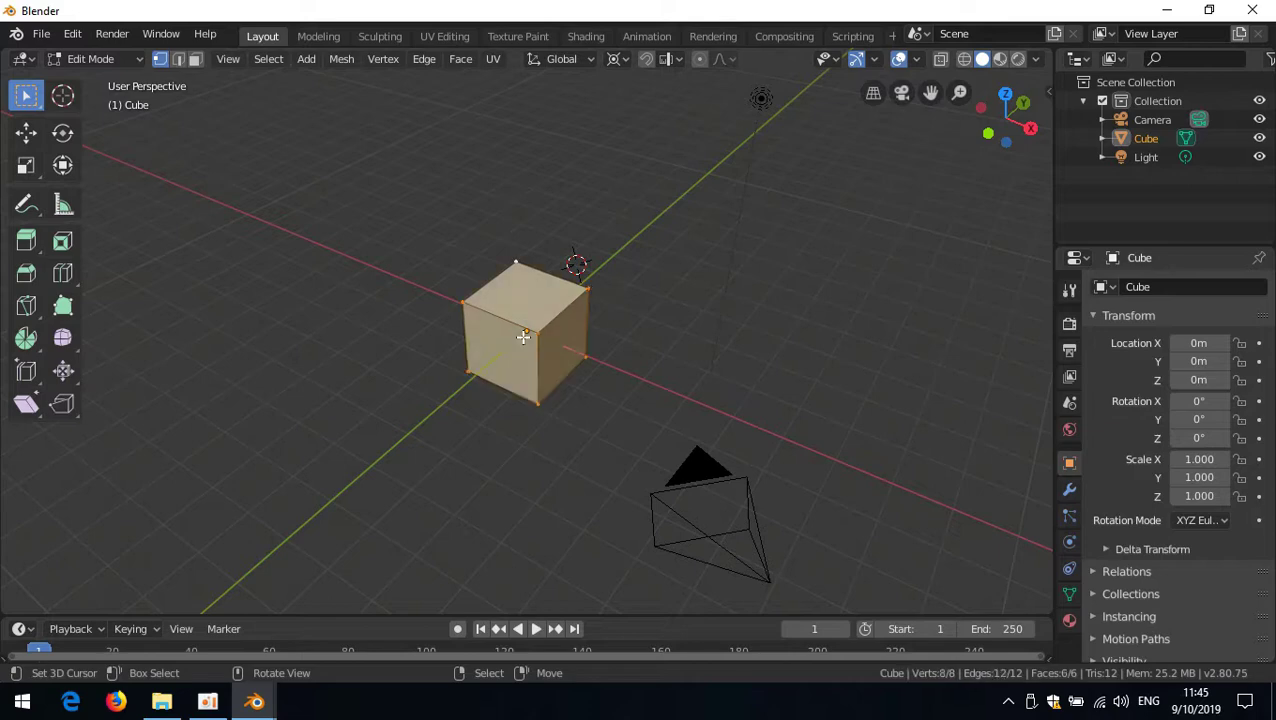
click(524, 334)
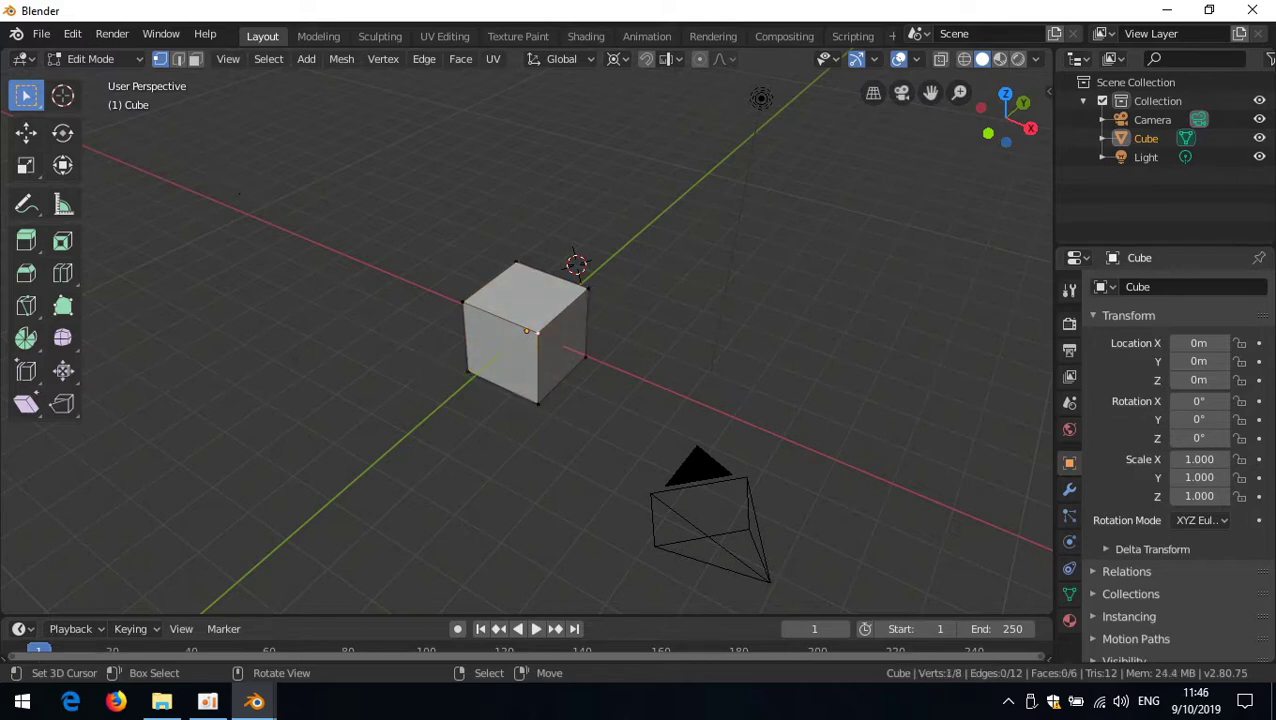
Open the preferences and load the factory preferences.
click(110, 40)
click(72, 34)
click(135, 284)
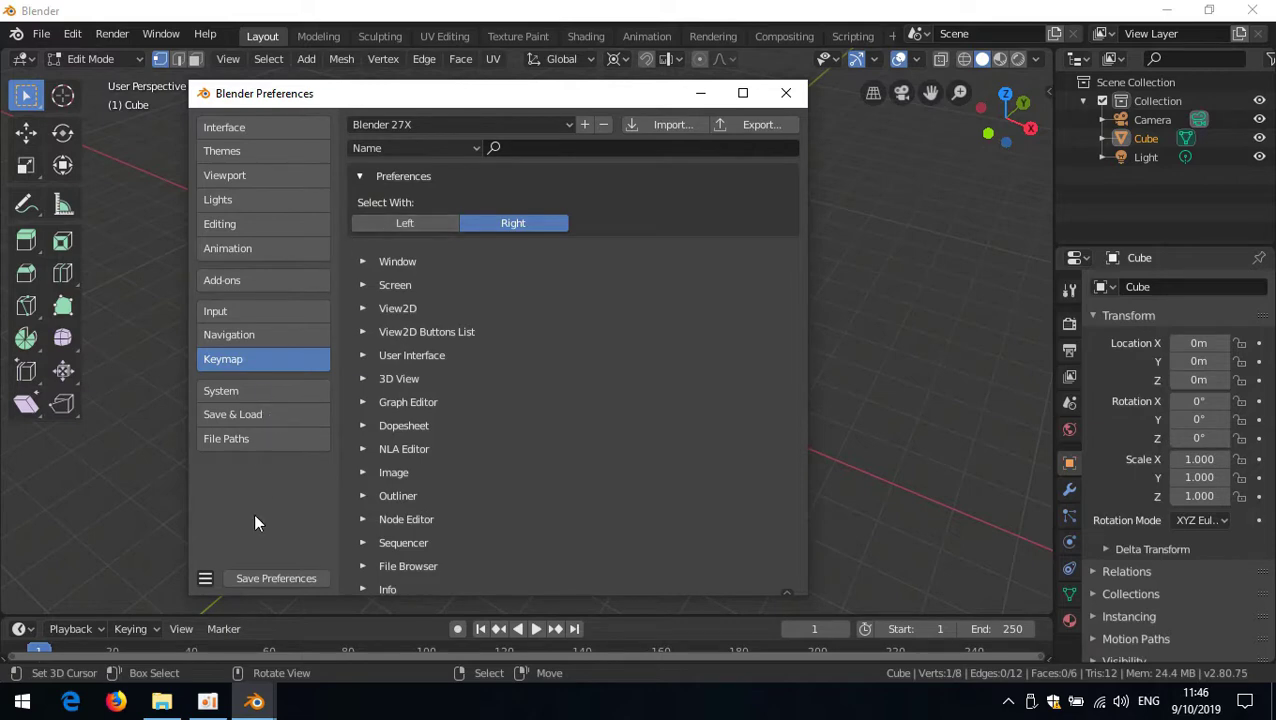
click(205, 580)
click(278, 491)
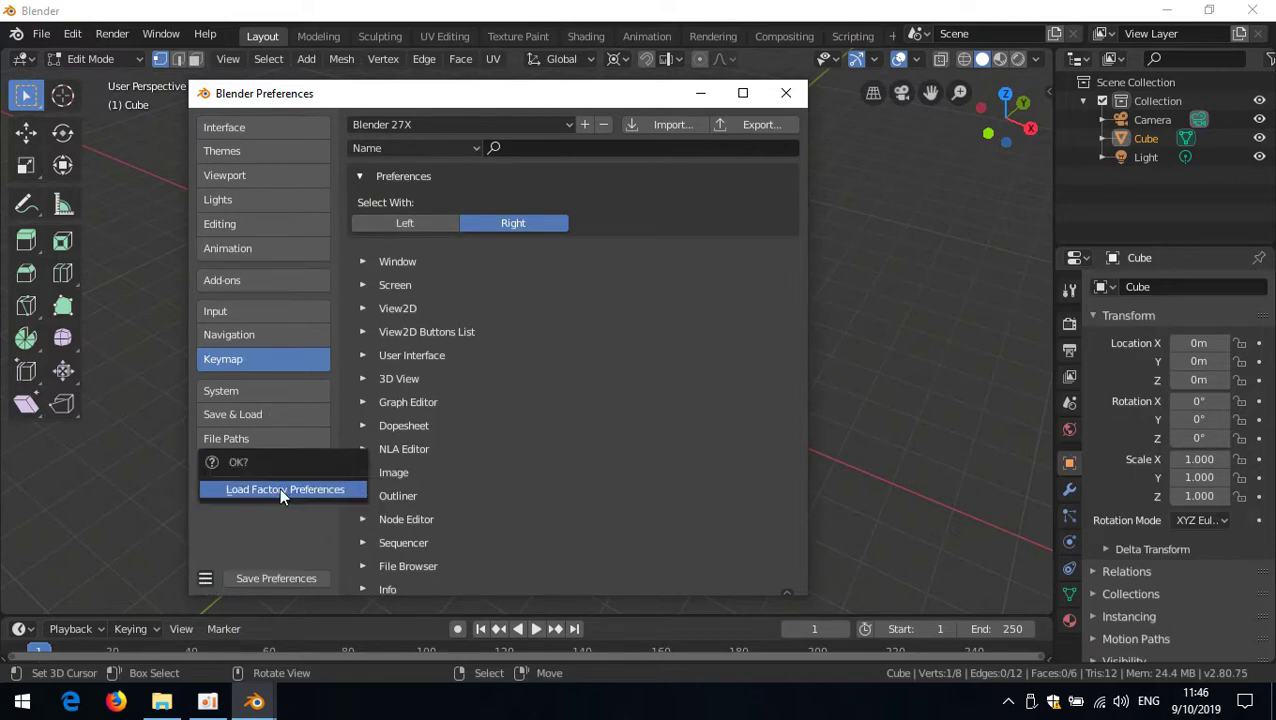
click(281, 490)
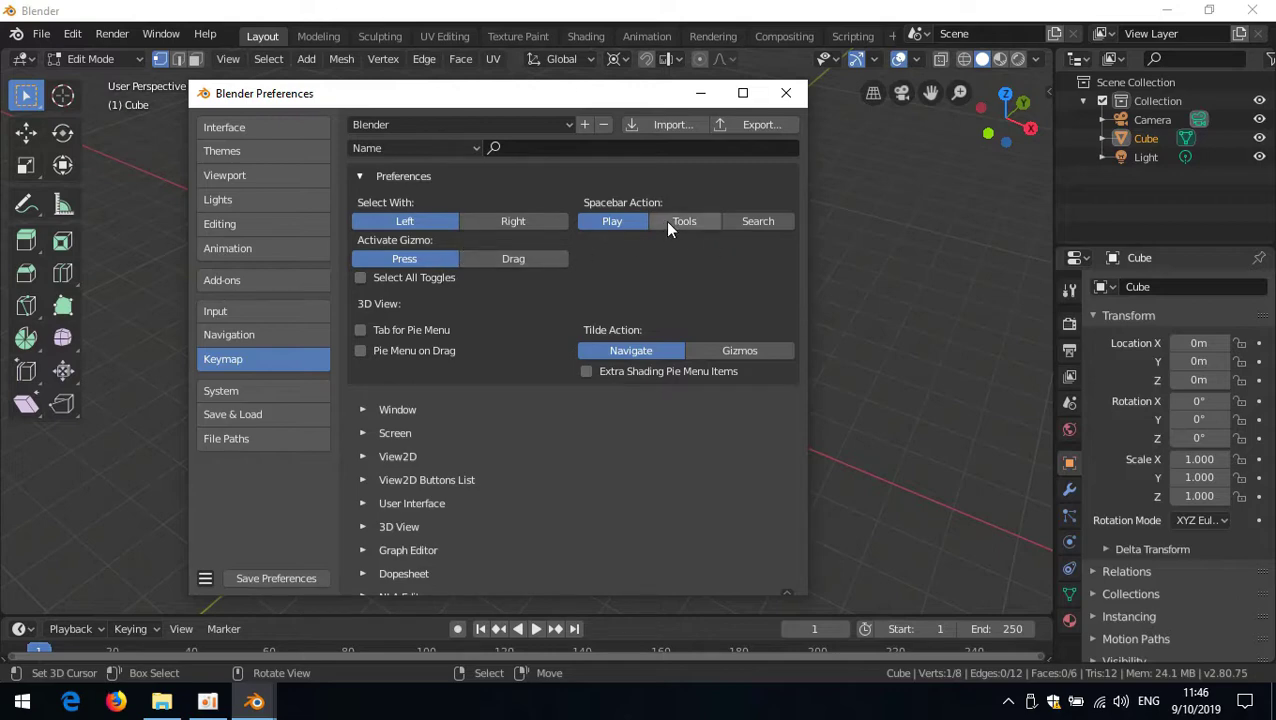
In the keymap preferences, set the Spacebar Action to Search and Select With to Right.
click(766, 221)
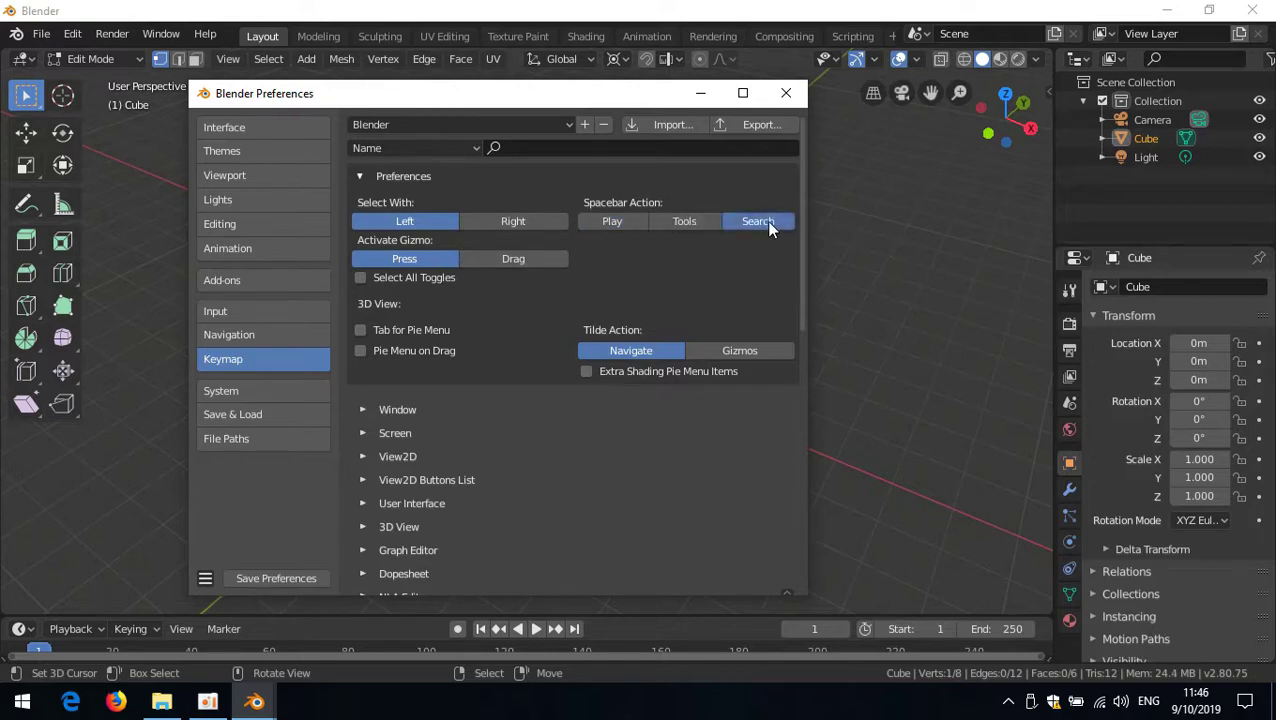
click(513, 221)
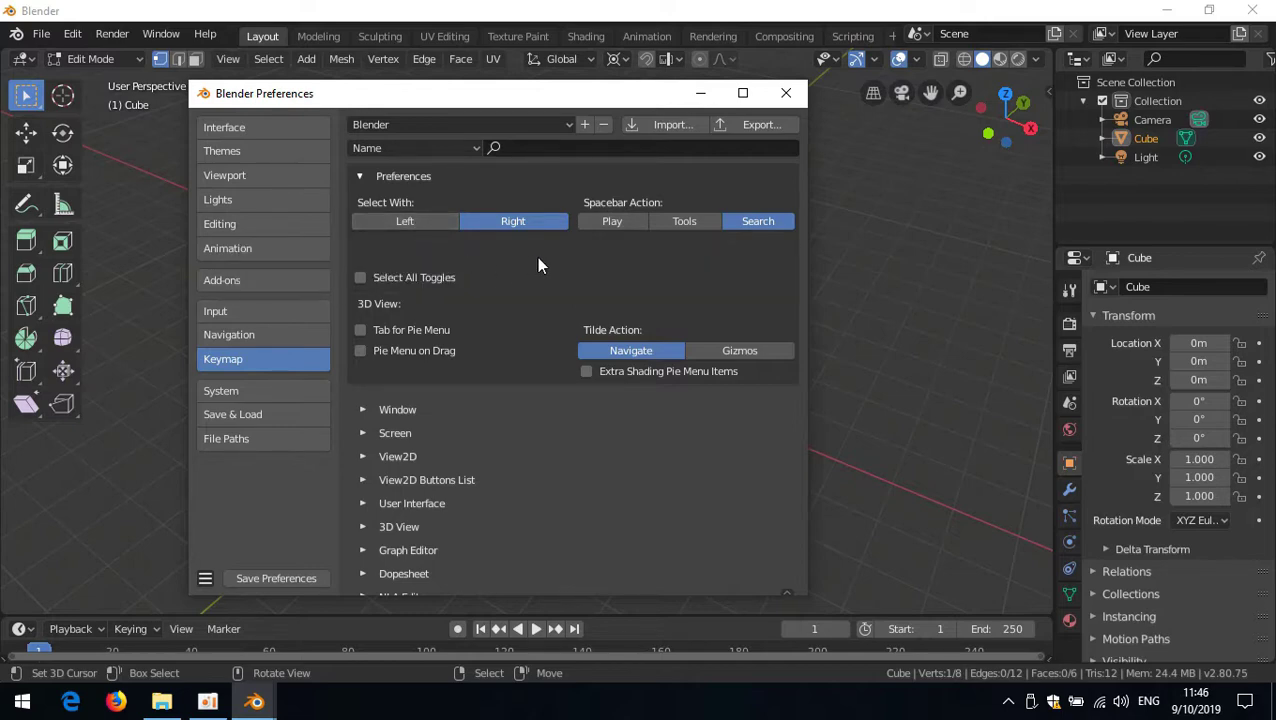
Switch the keymap preset to Blender 27X, save the preferences and return to the main window.
click(484, 126)
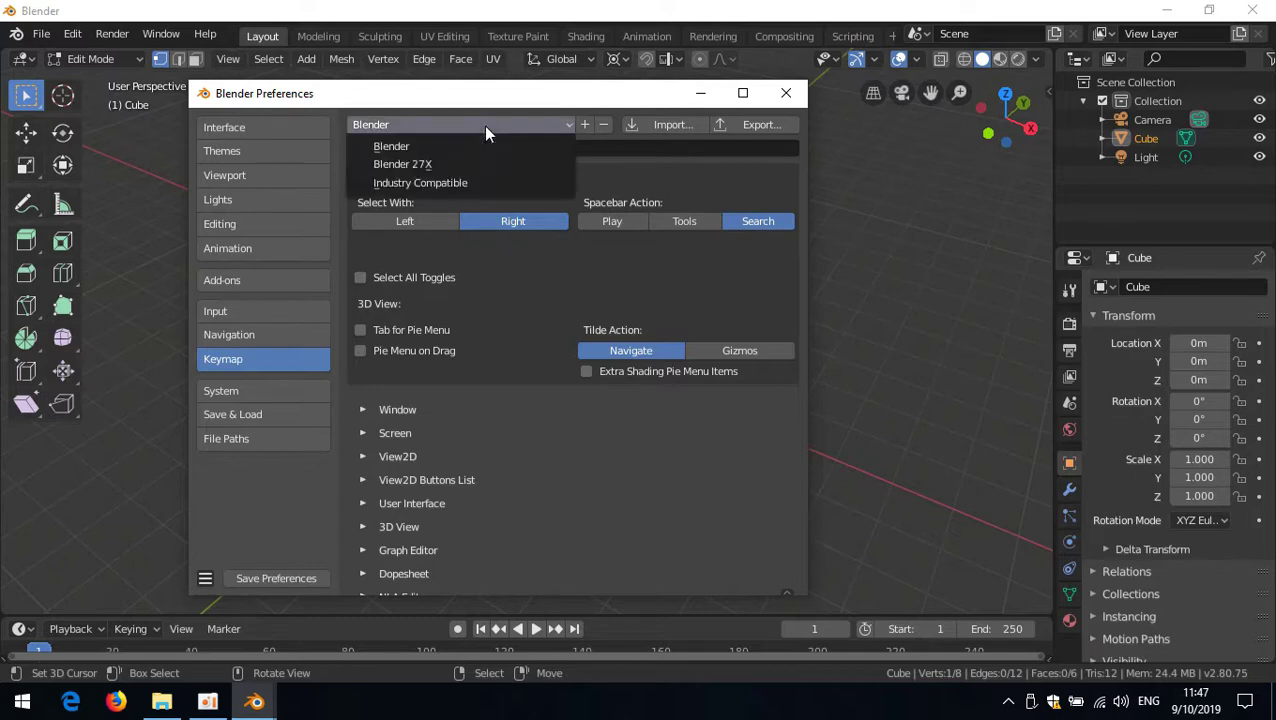
click(441, 168)
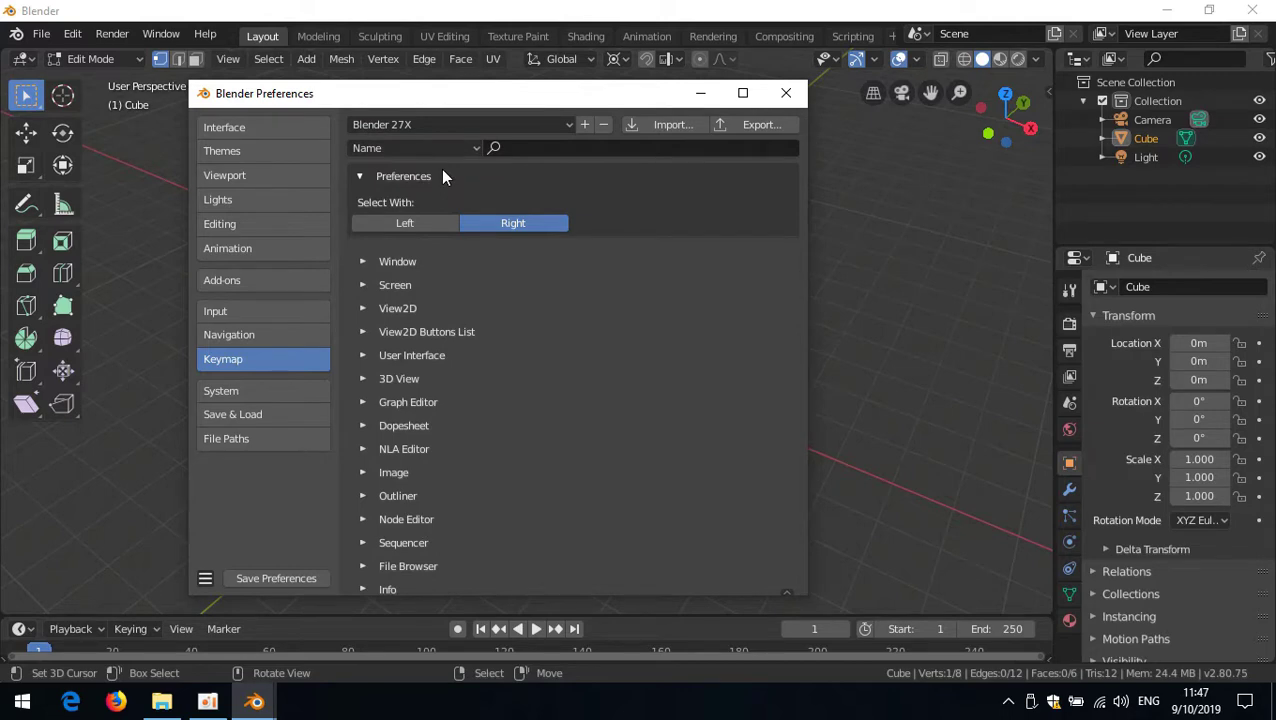
click(295, 578)
click(729, 15)
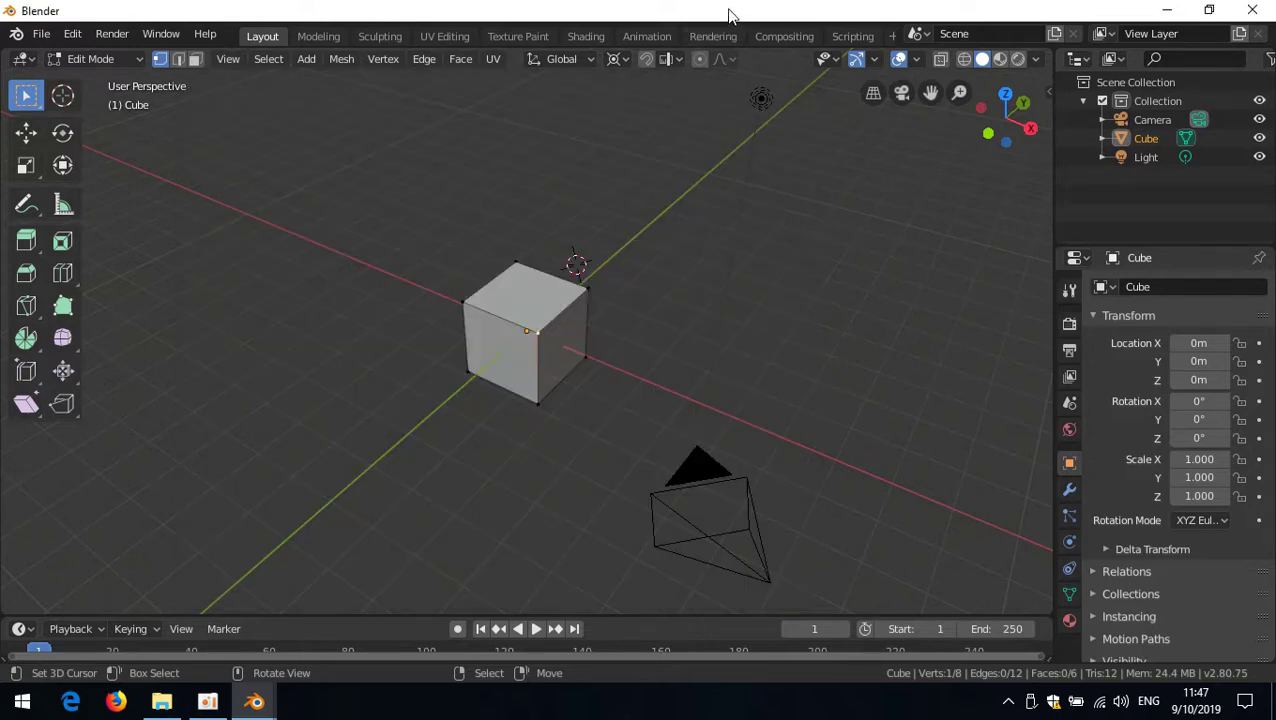
Set the pivot point to Median Point and try rotating the near upper corner vertex together with the adjacent upper vertex.
click(615, 60)
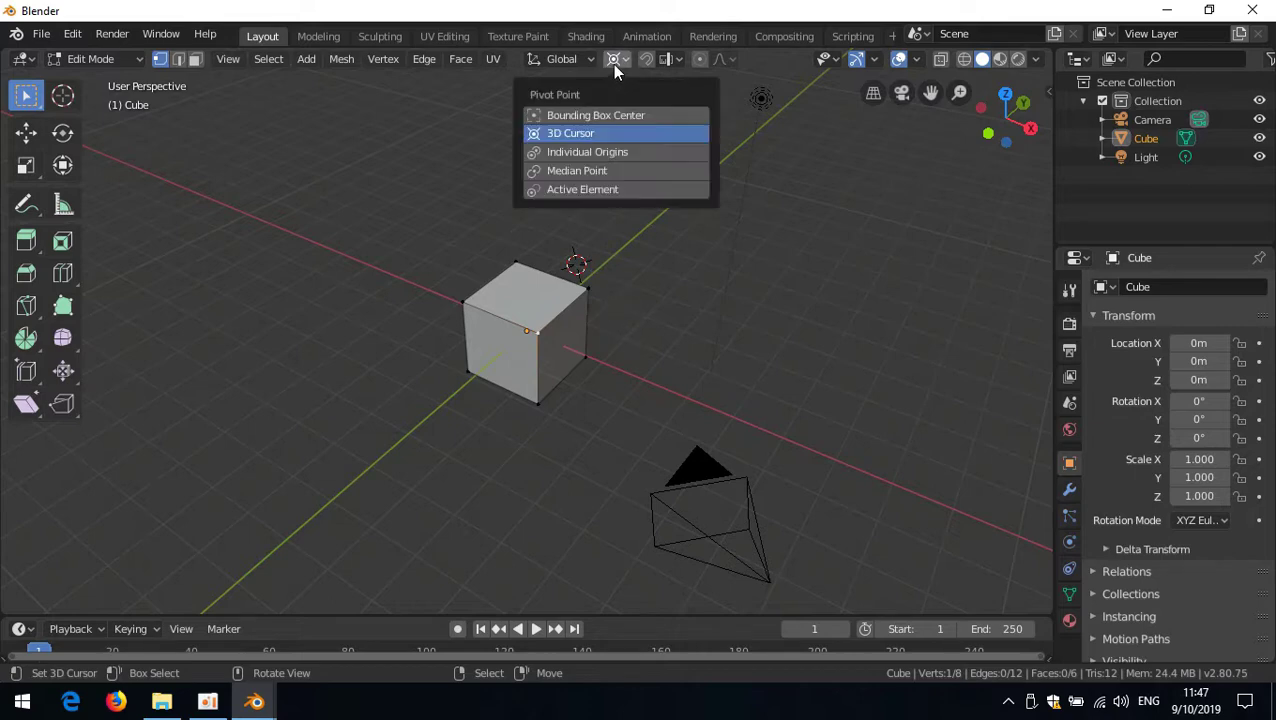
click(599, 173)
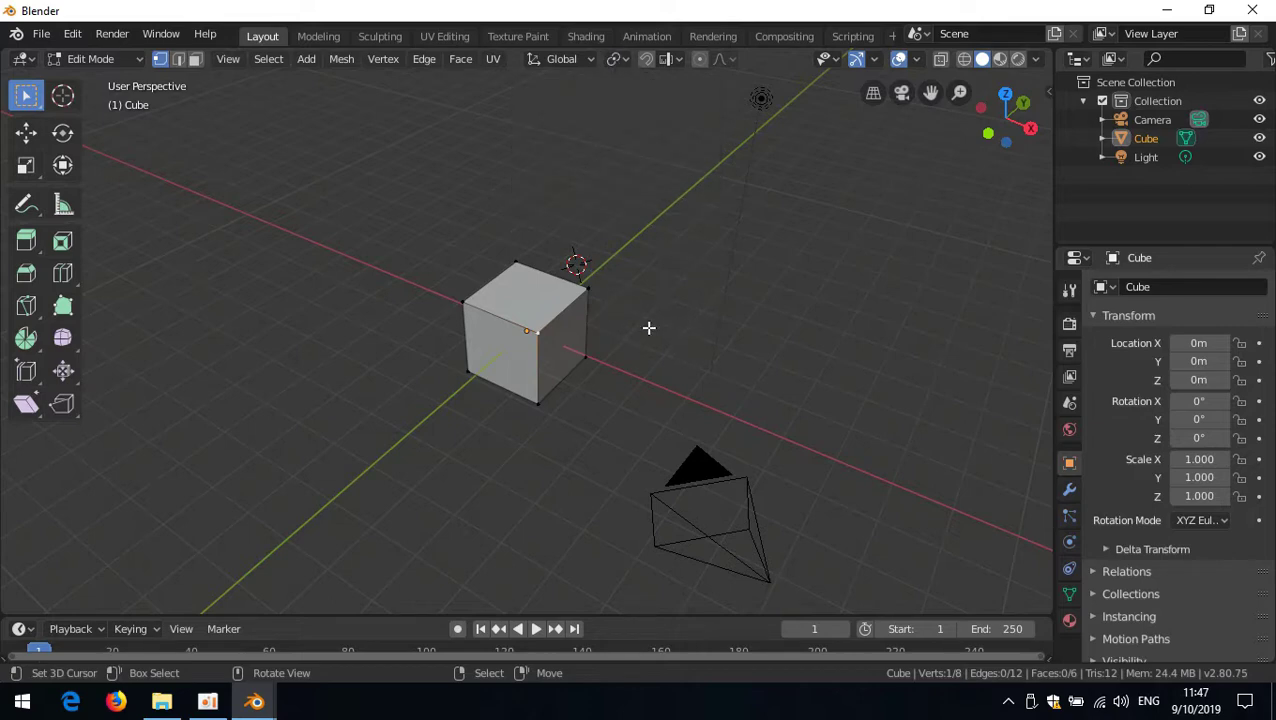
shift+click(588, 288)
key(r)
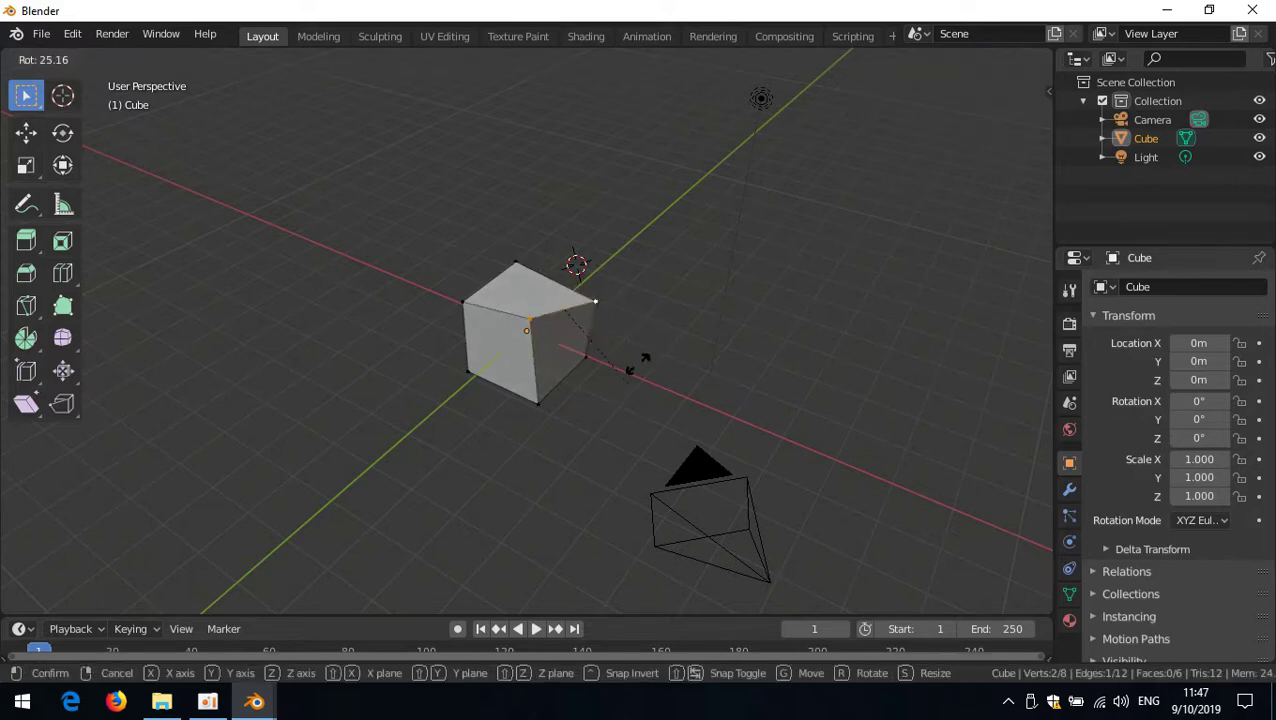
key(Escape)
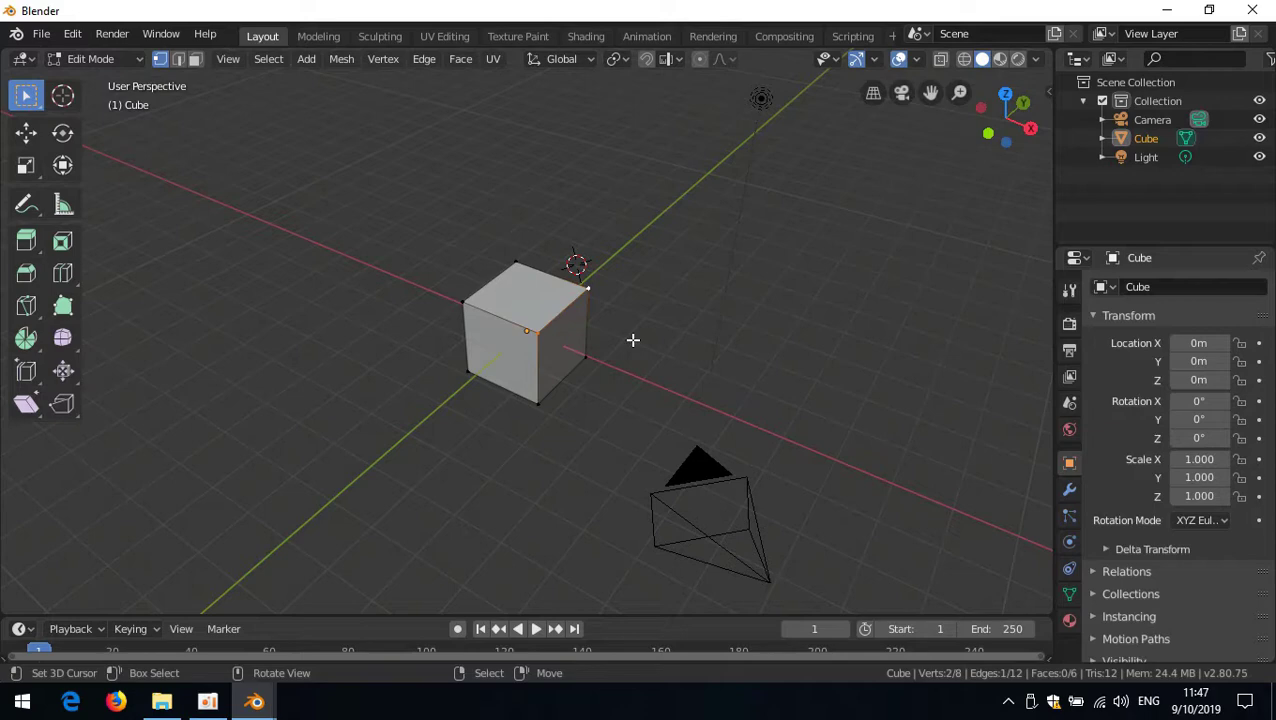
Select only the cube's near upper corner vertex and snap the 3D cursor to it.
click(545, 339)
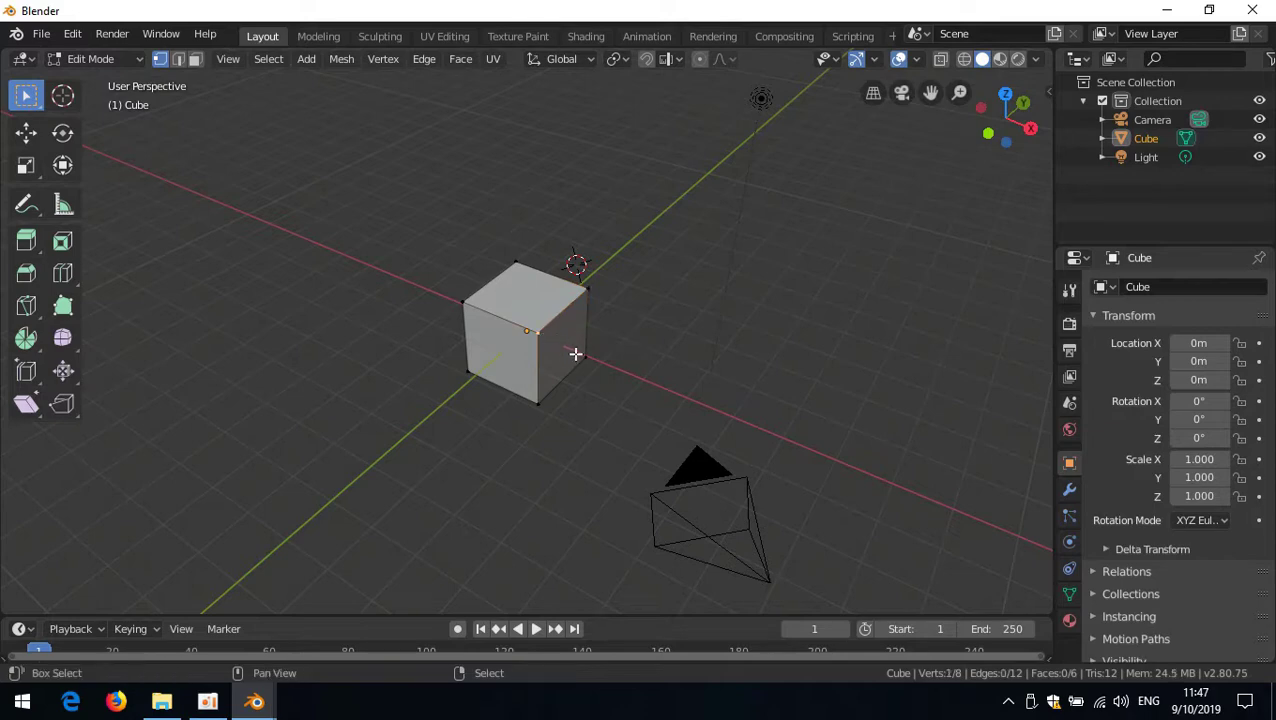
key(shift+s)
click(575, 358)
Move the selected corner vertex -1 m along the global Y axis and snap the 3D cursor to it.
middle_drag(592, 427, 468, 436)
key(g)
key(y)
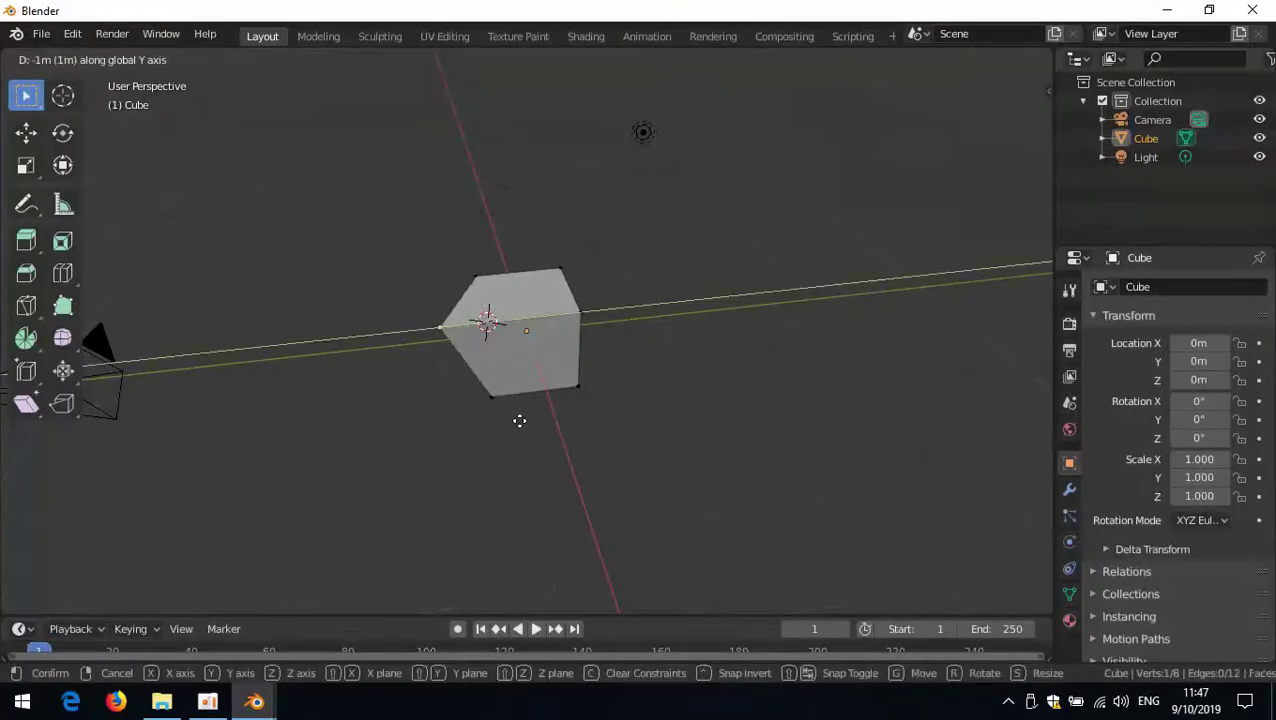
click(507, 421)
key(shift+s)
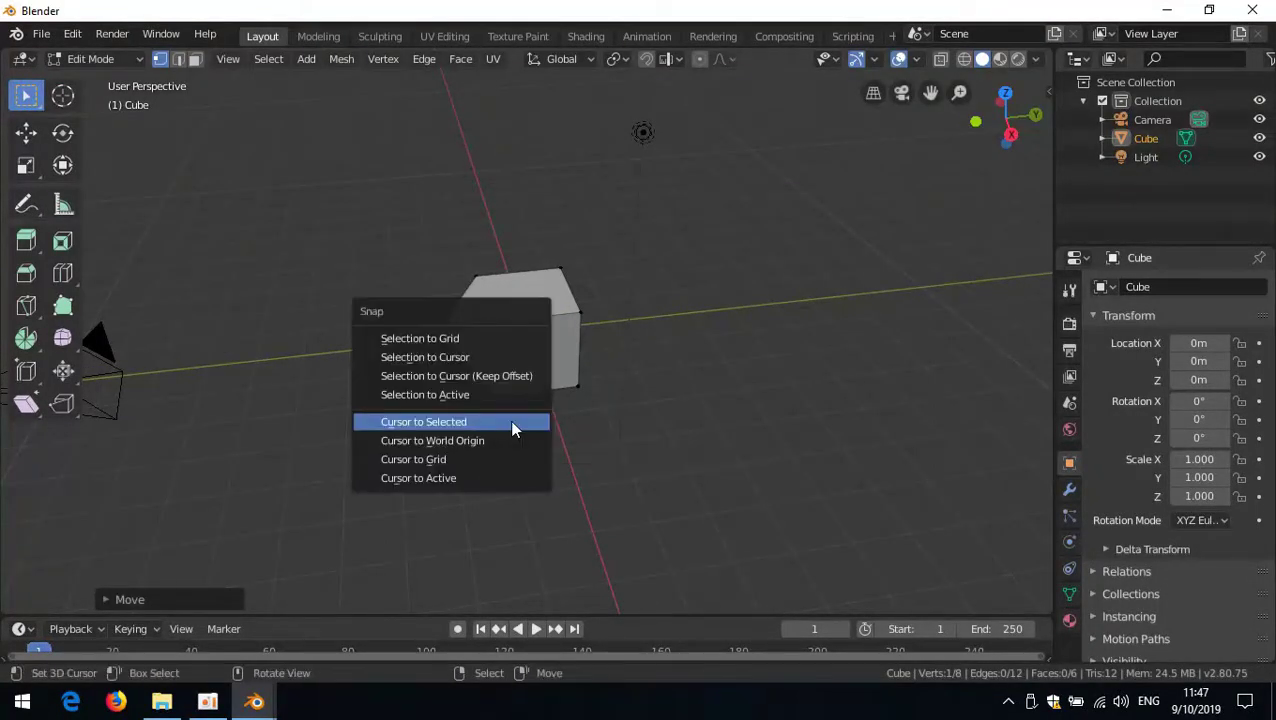
click(515, 421)
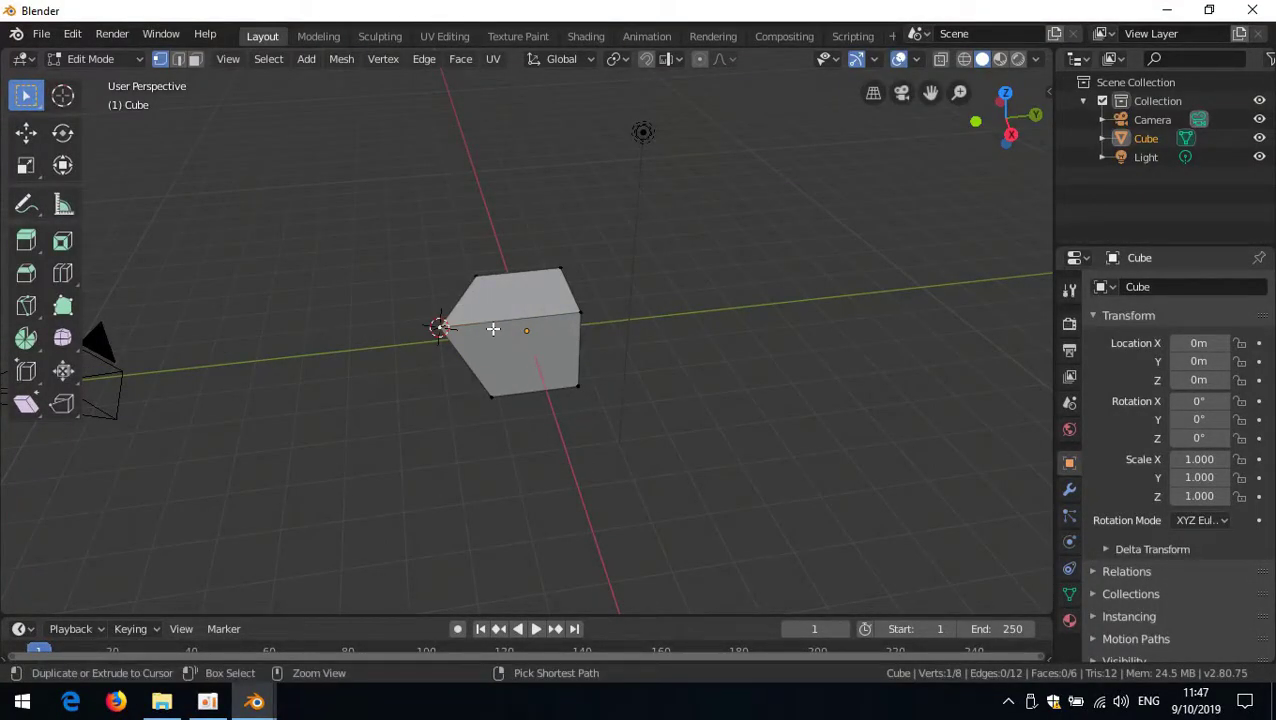
Undo the vertex move and try rotating the single corner vertex about its median point.
key(ctrl+z)
scroll(519, 348, up, 3)
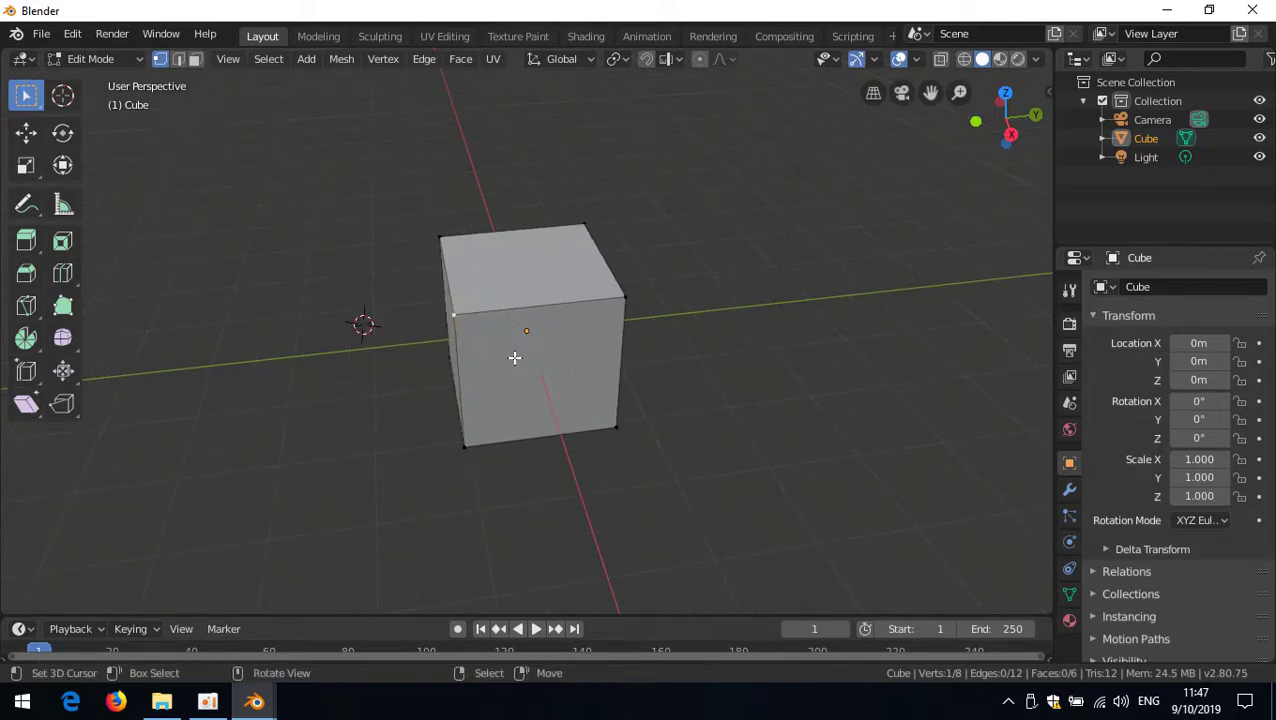
key(r)
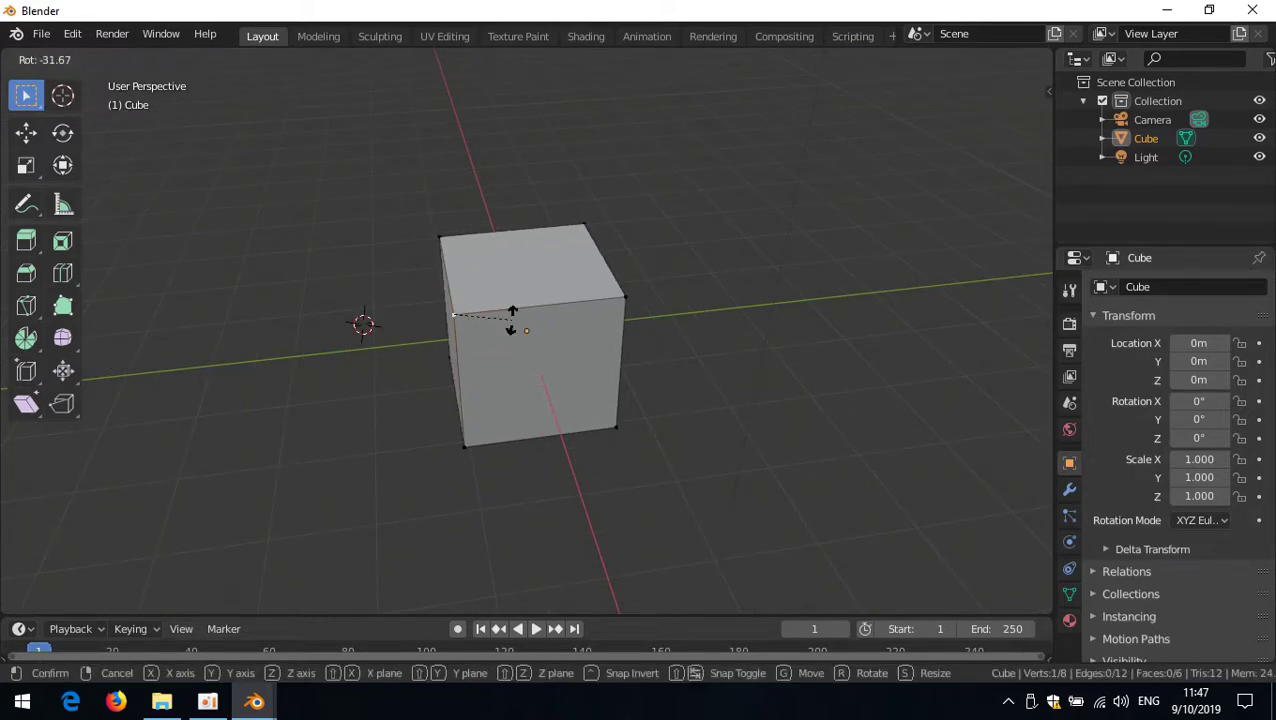
right_click(513, 330)
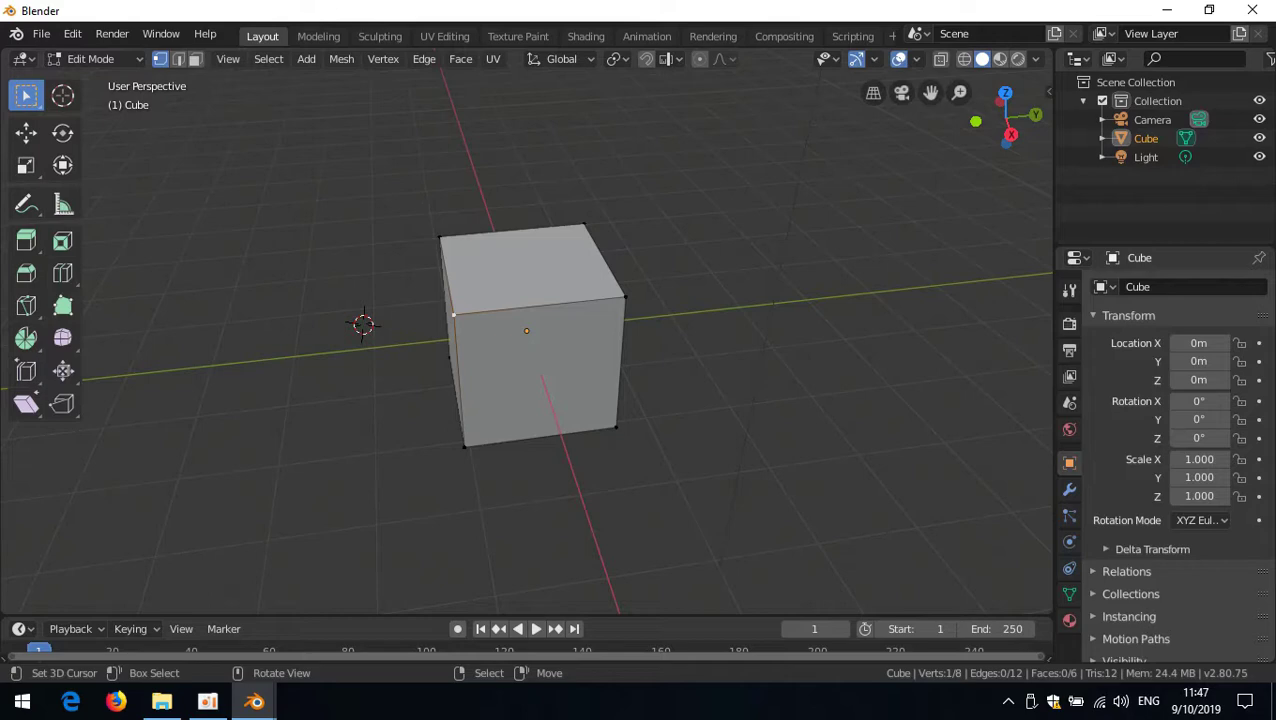
Set the pivot point to 3D Cursor and try rotating the corner vertex around it, constrained to the global X axis.
click(613, 60)
click(570, 133)
key(r)
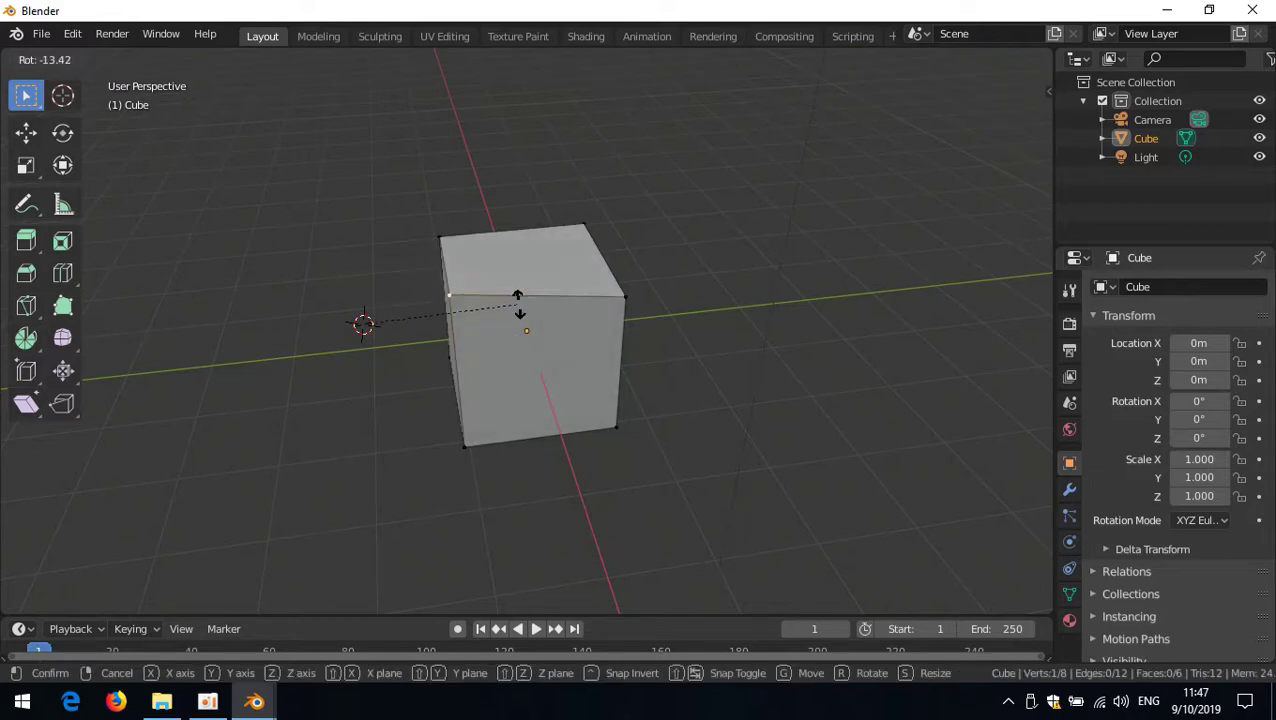
key(x)
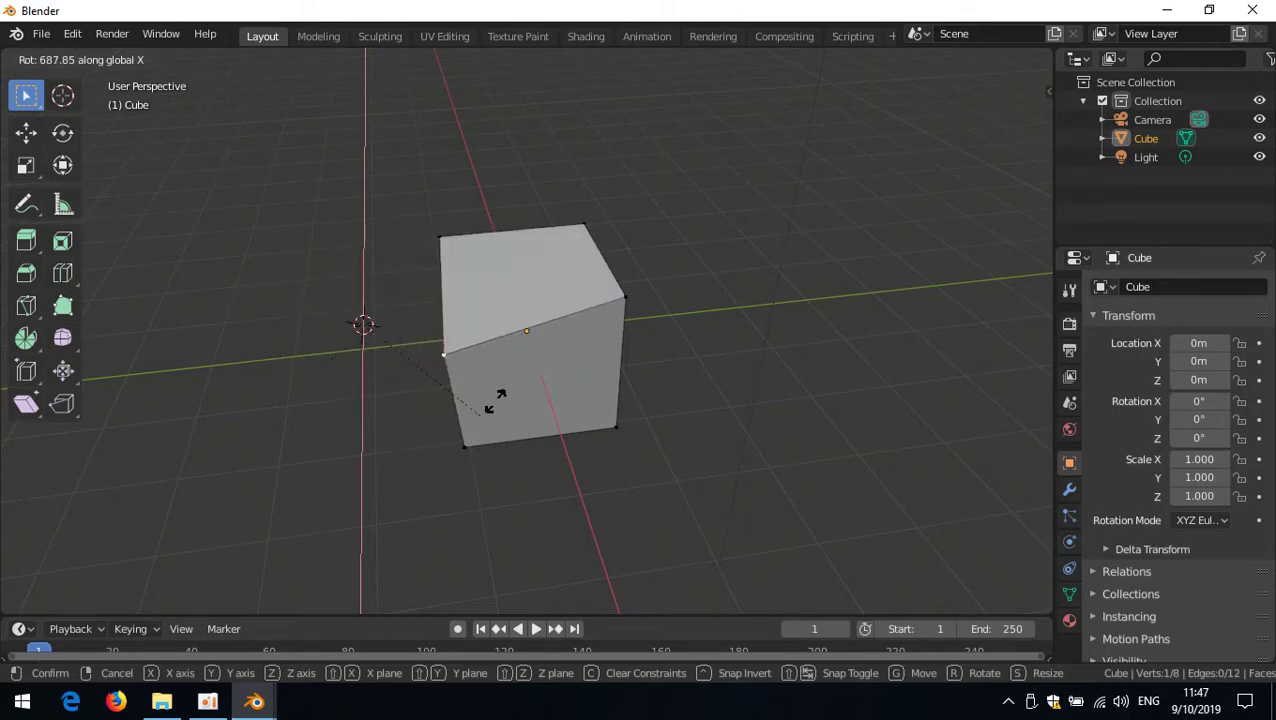
key(Escape)
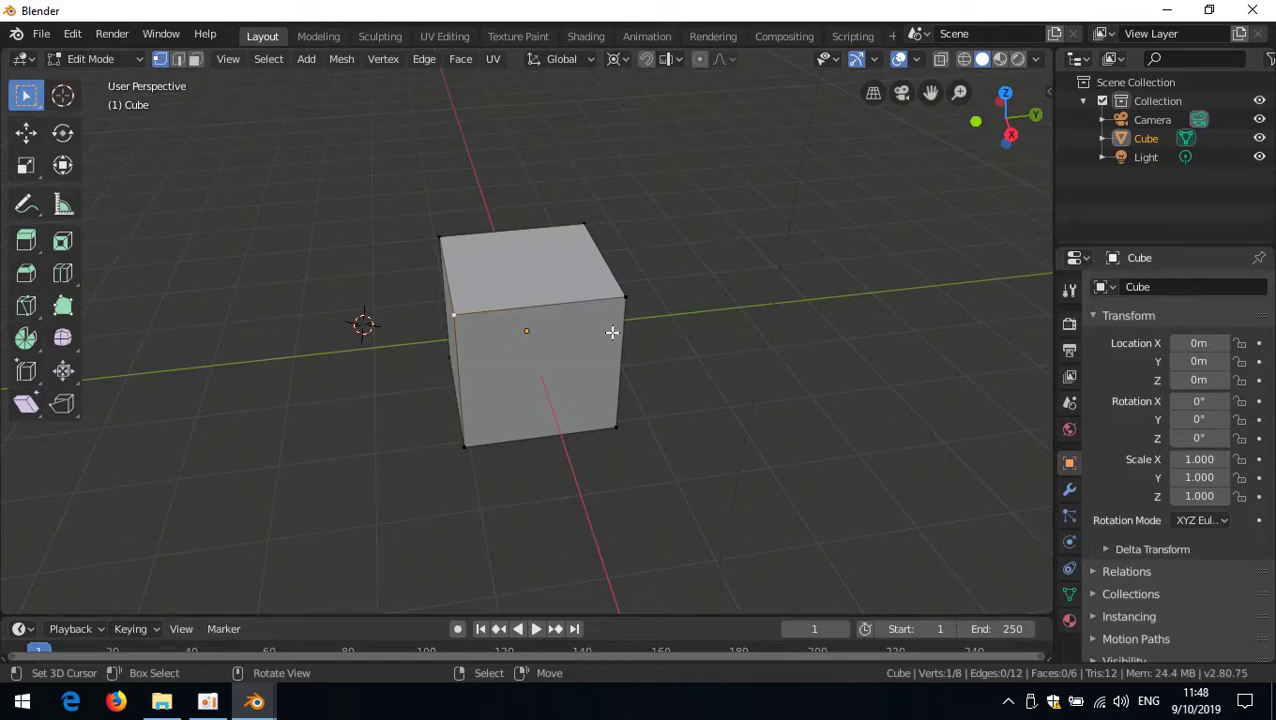
Snap the 3D cursor to the neighbouring upper corner vertex and try rotating the previous corner vertex around it.
click(622, 304)
key(shift+s)
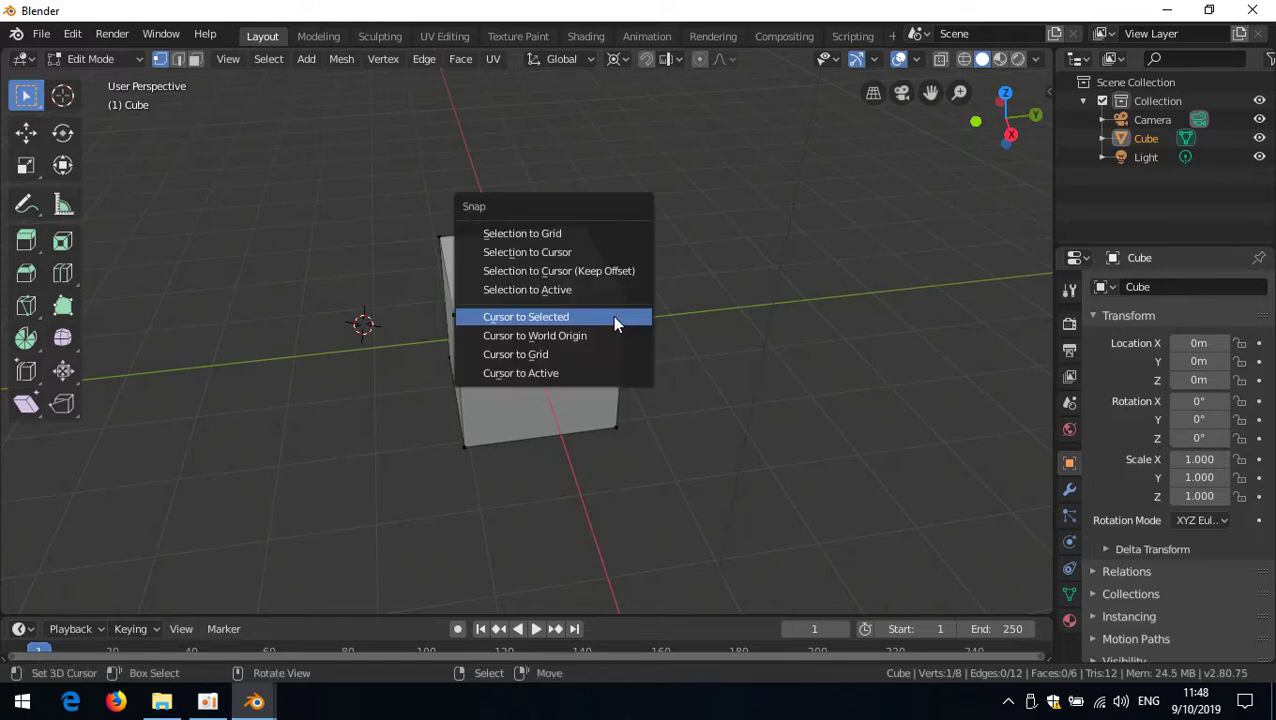
click(615, 316)
key(r)
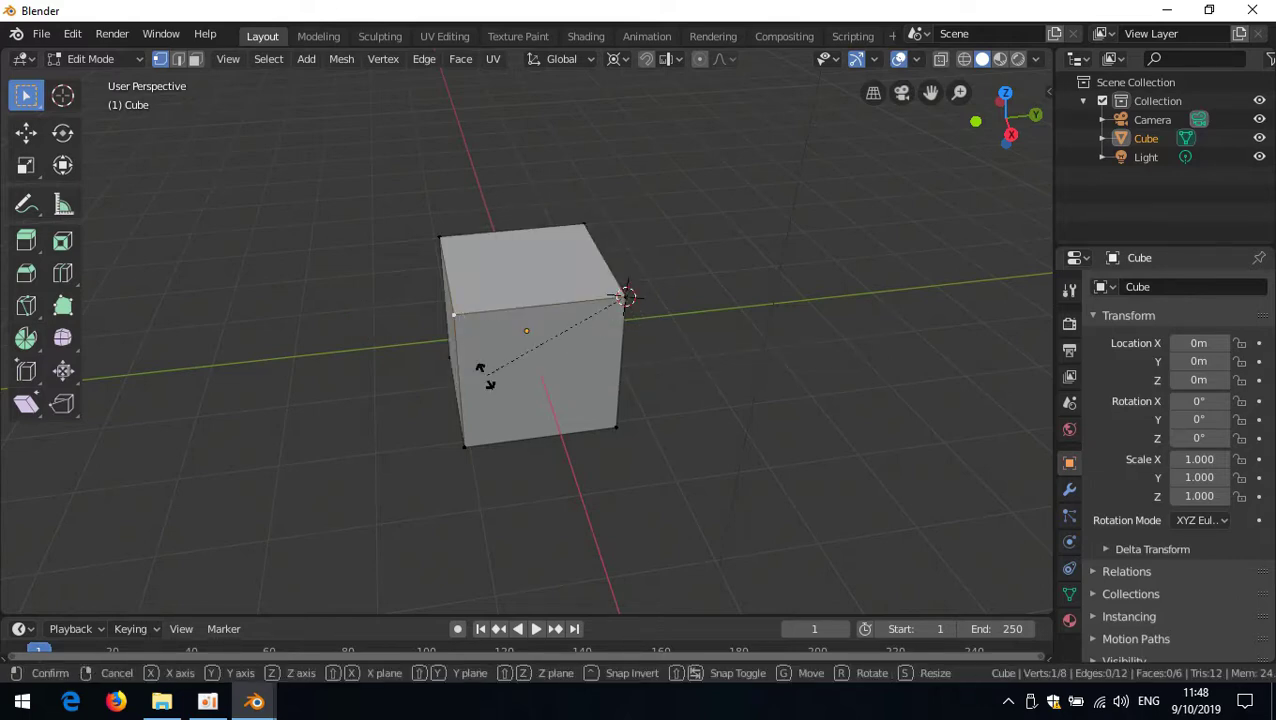
key(Escape)
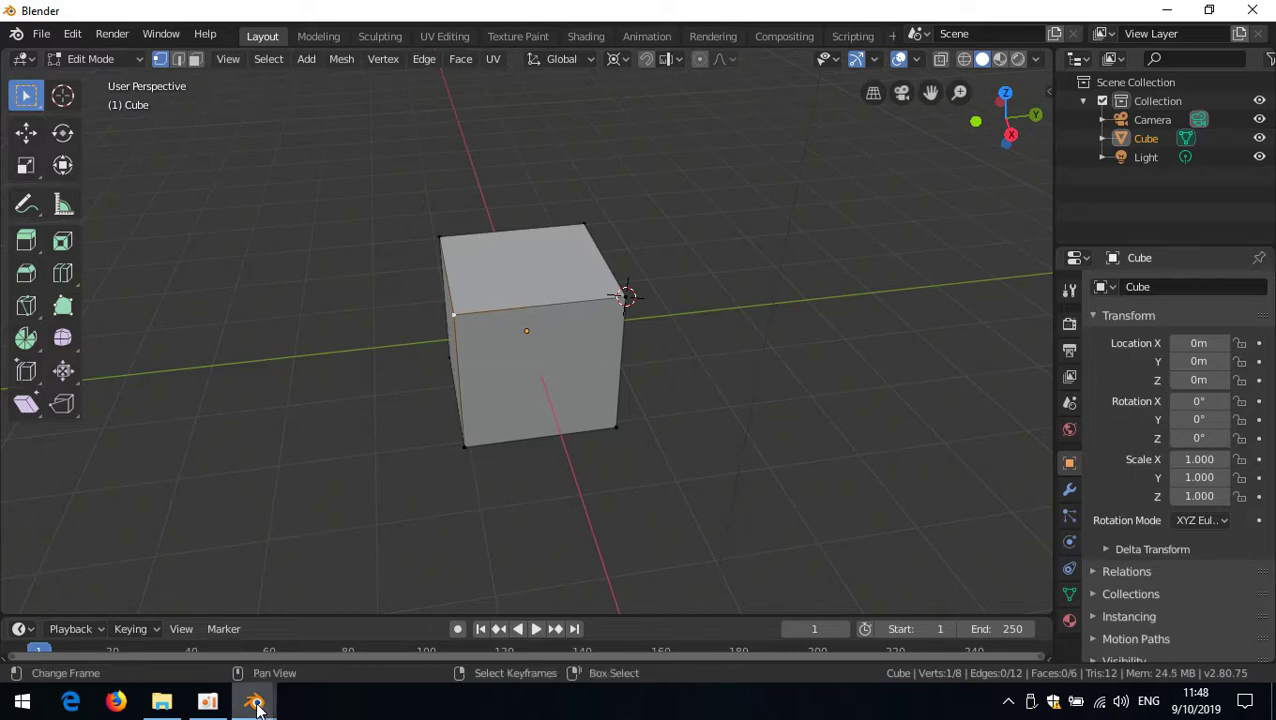
Return to the Blender Preferences window and show the keymap settings.
mouse_move(256, 698)
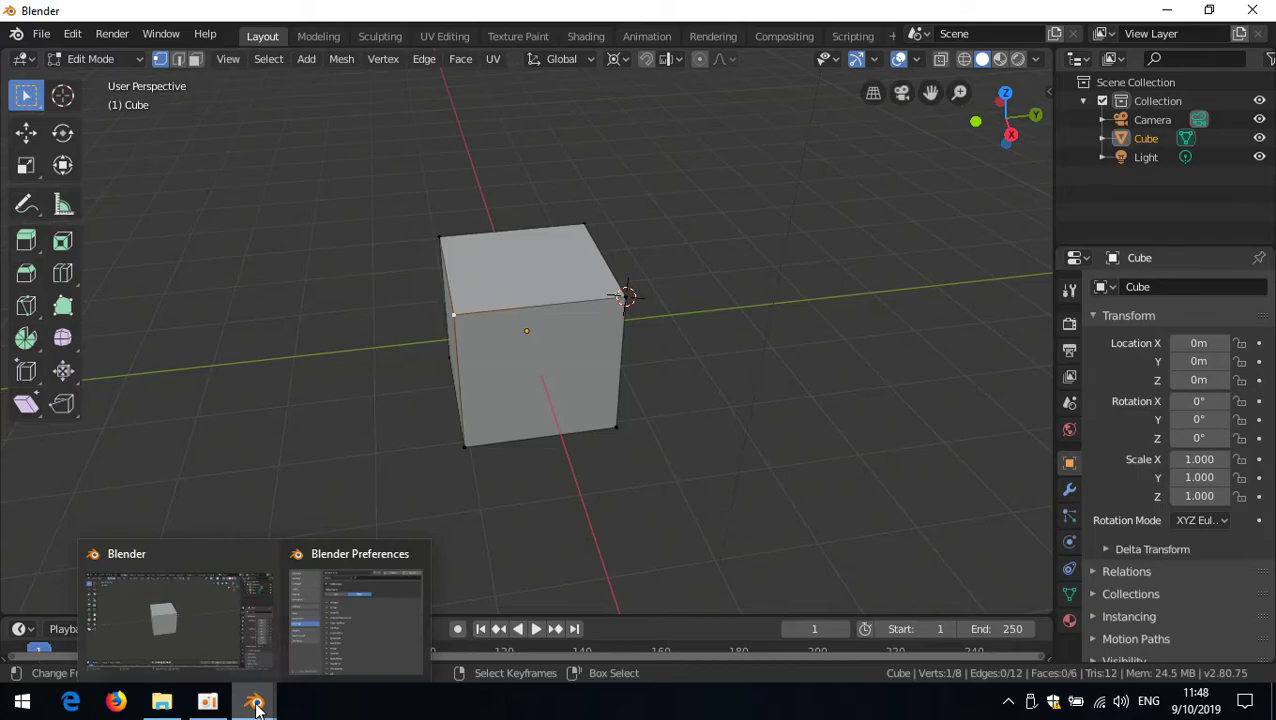
click(336, 613)
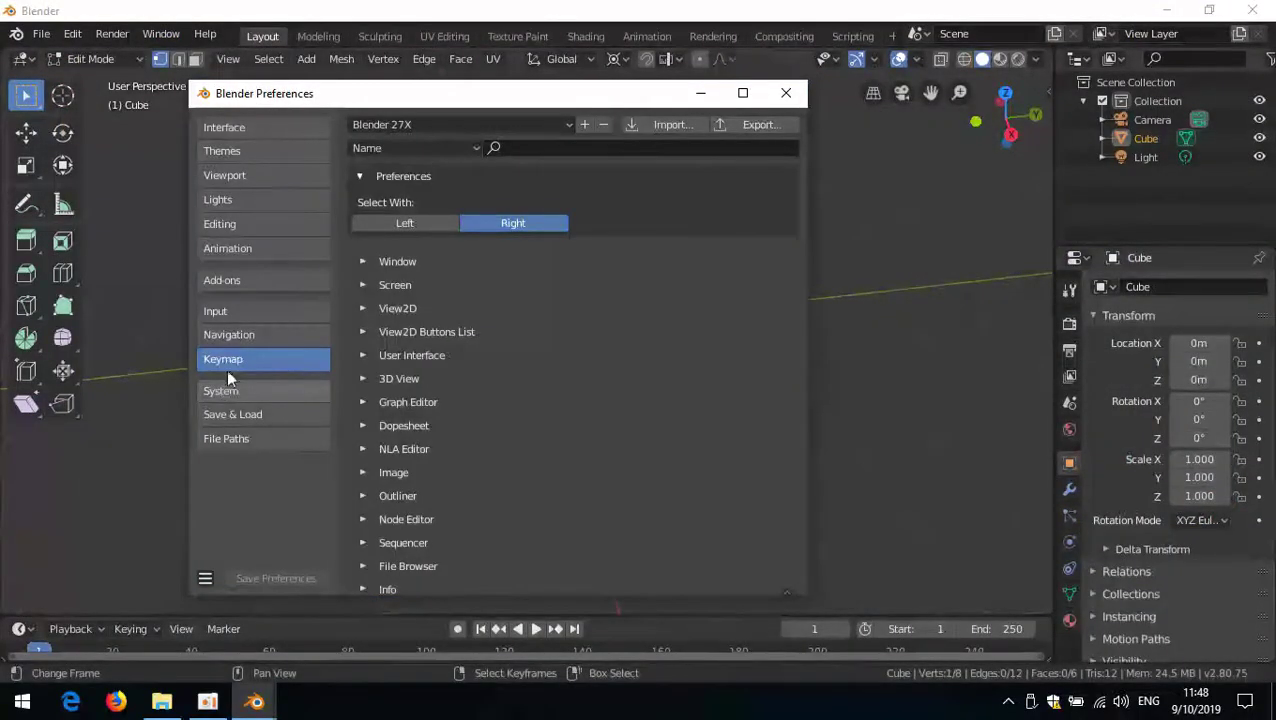
click(220, 384)
click(222, 357)
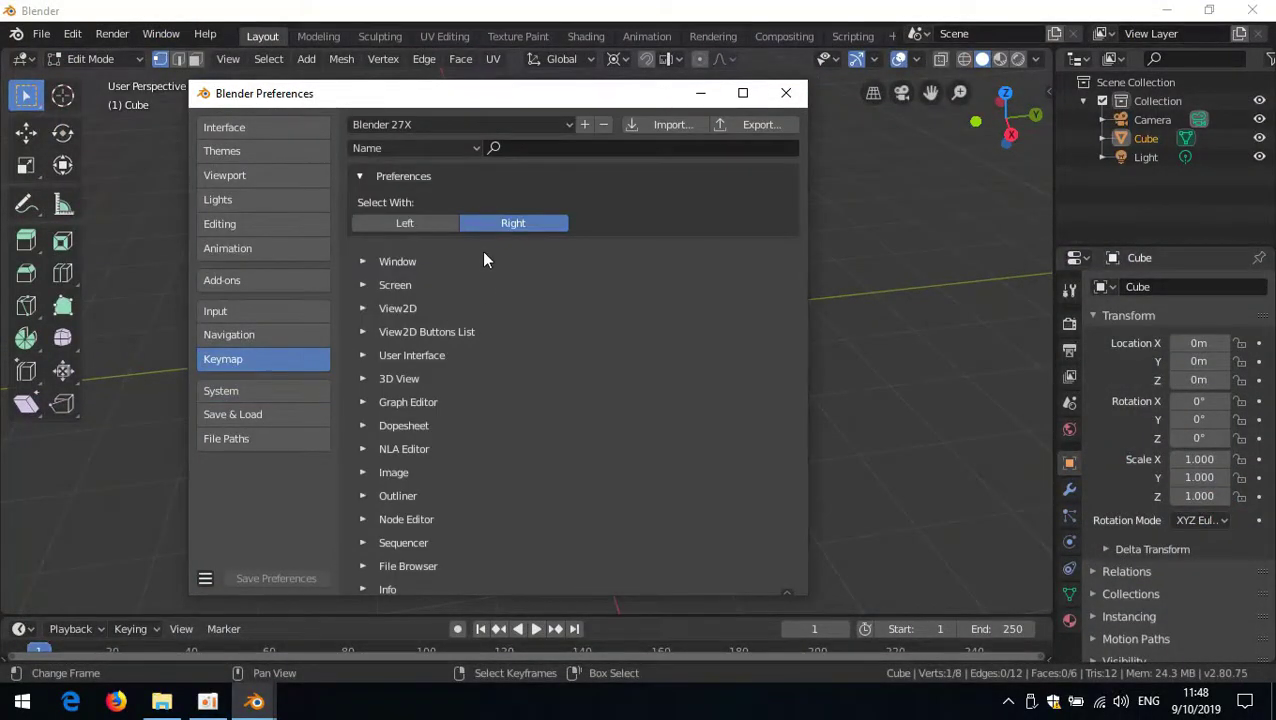
Search the keymap by Key-Binding for "left mouse" and look through the matching entries.
click(531, 147)
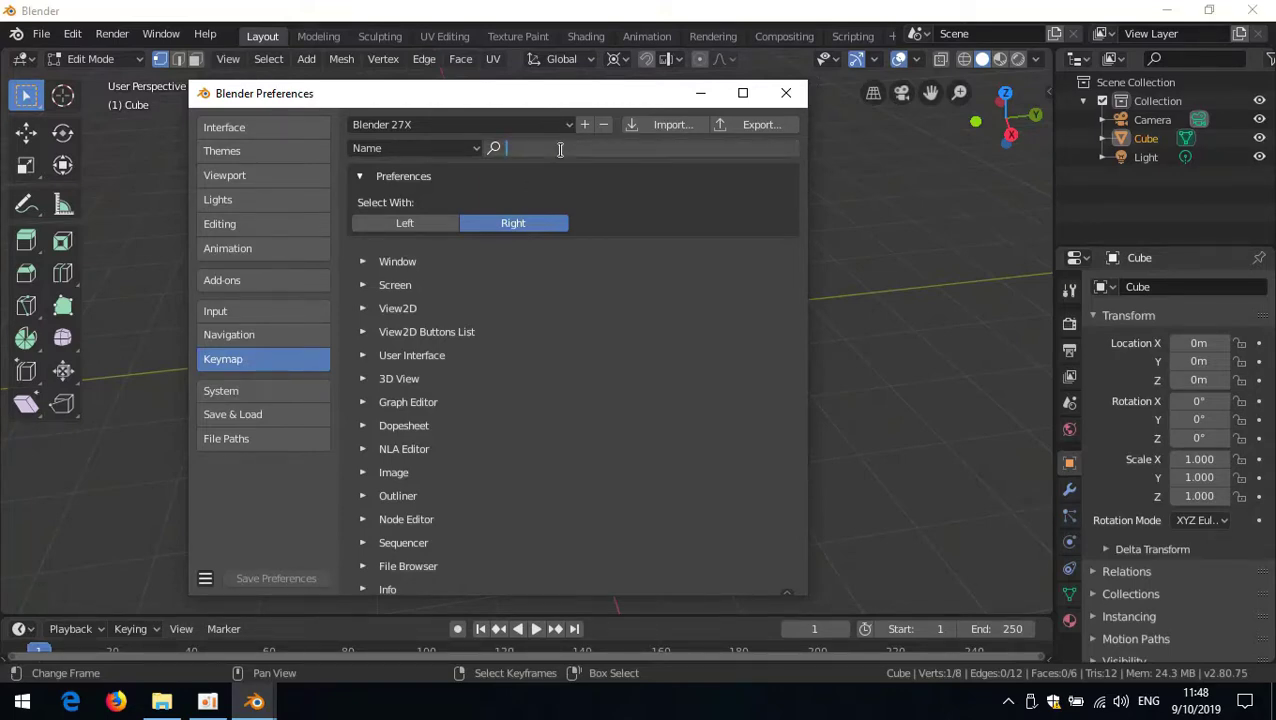
text(left mouse)
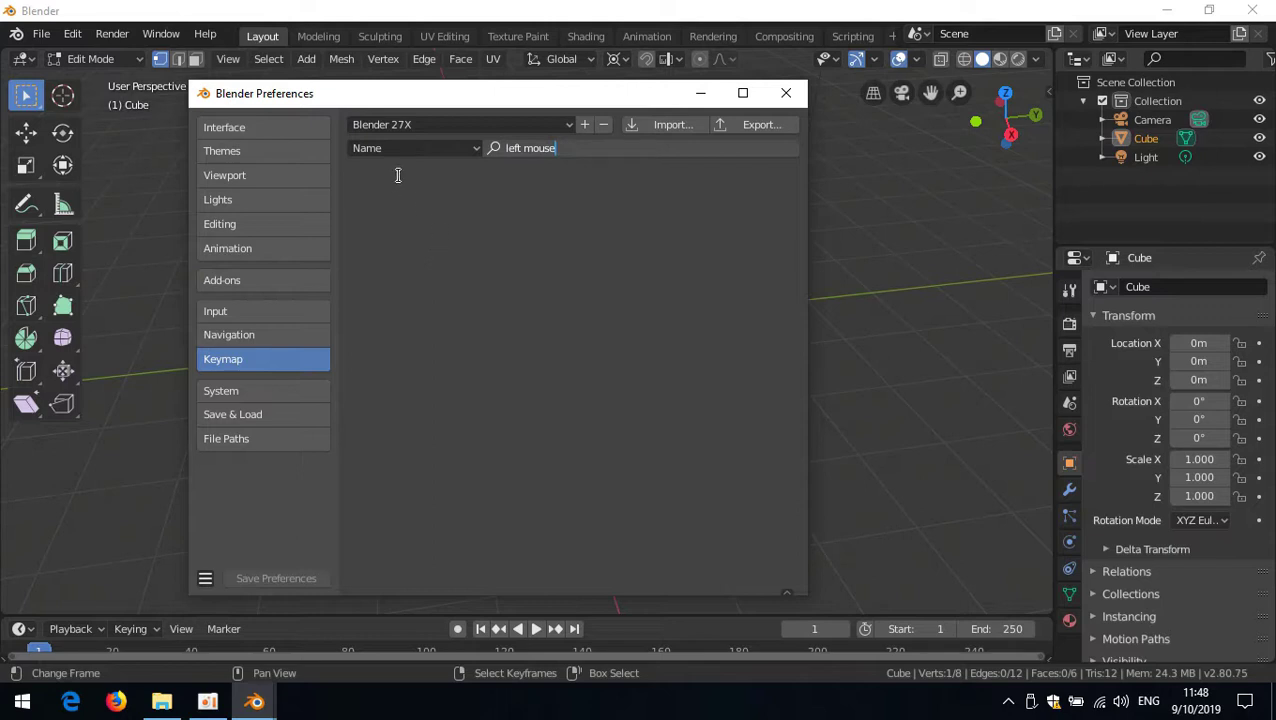
click(416, 148)
click(416, 148)
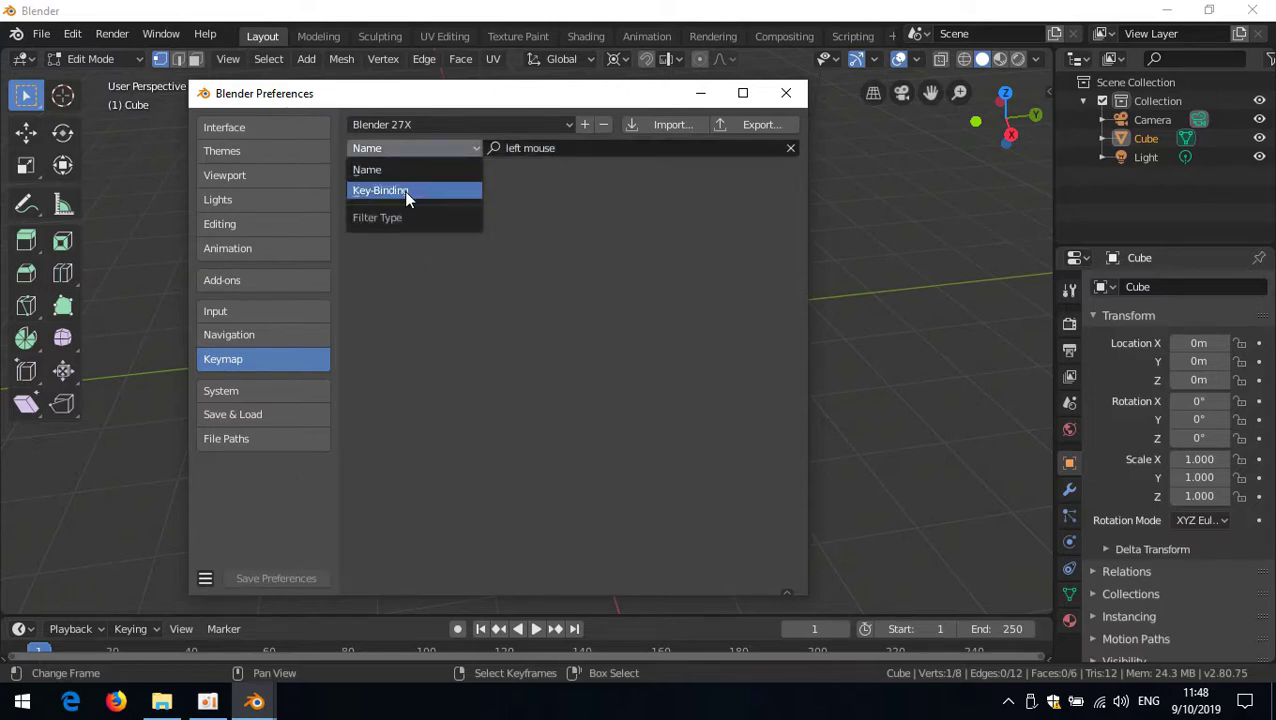
click(404, 190)
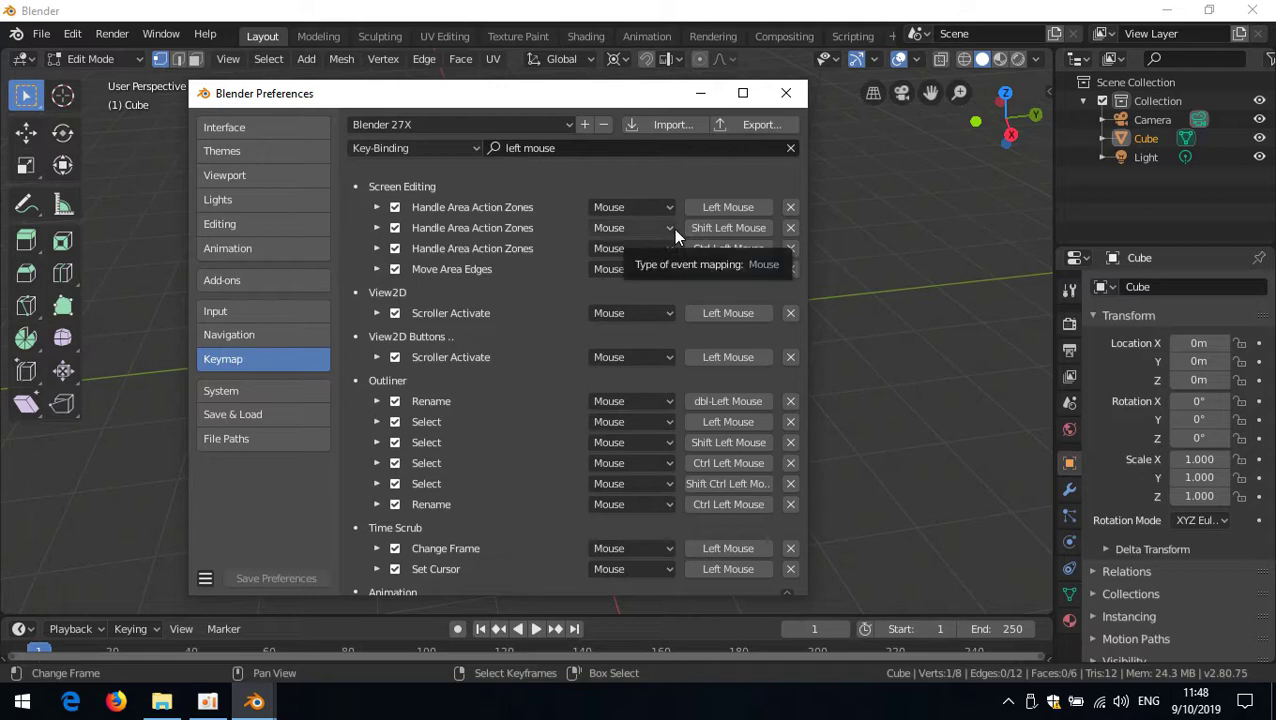
scroll(503, 378, down, 8)
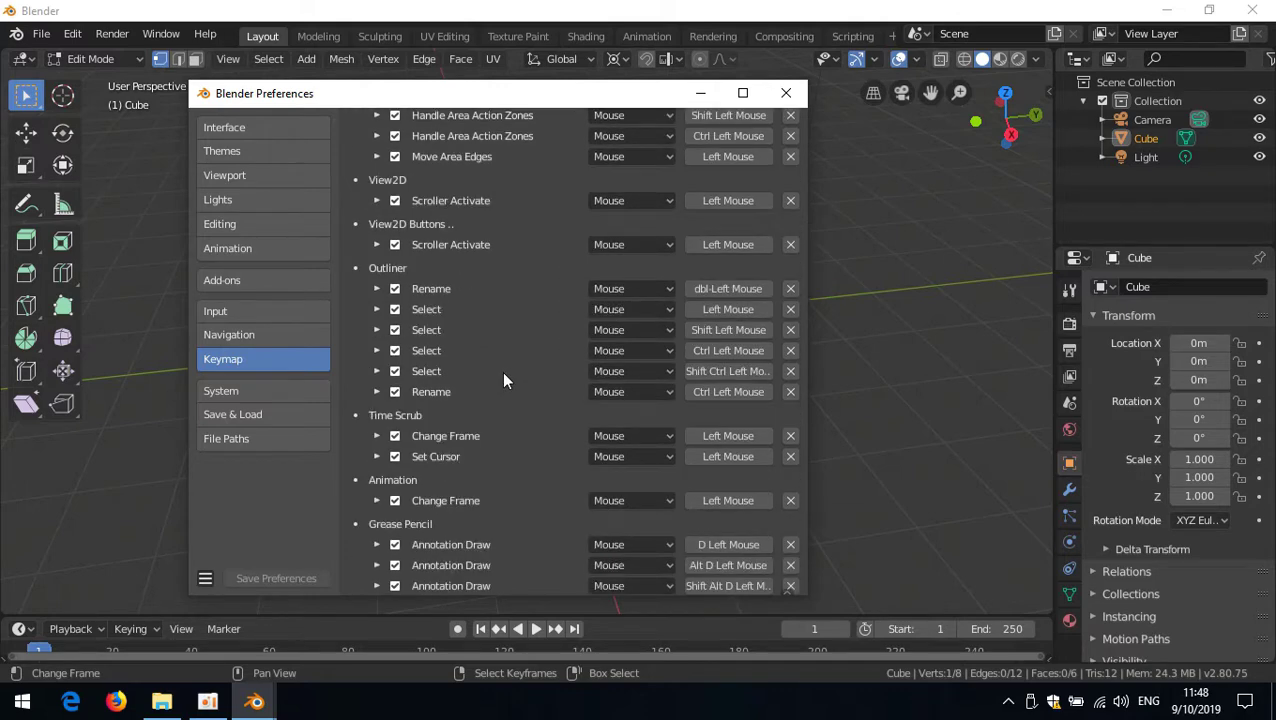
Remove the Mesh keymap entry Duplicate or Extrude to Cursor that is bound to Shift Ctrl Left Mouse, and minimise the preferences window.
scroll(503, 378, down, 15)
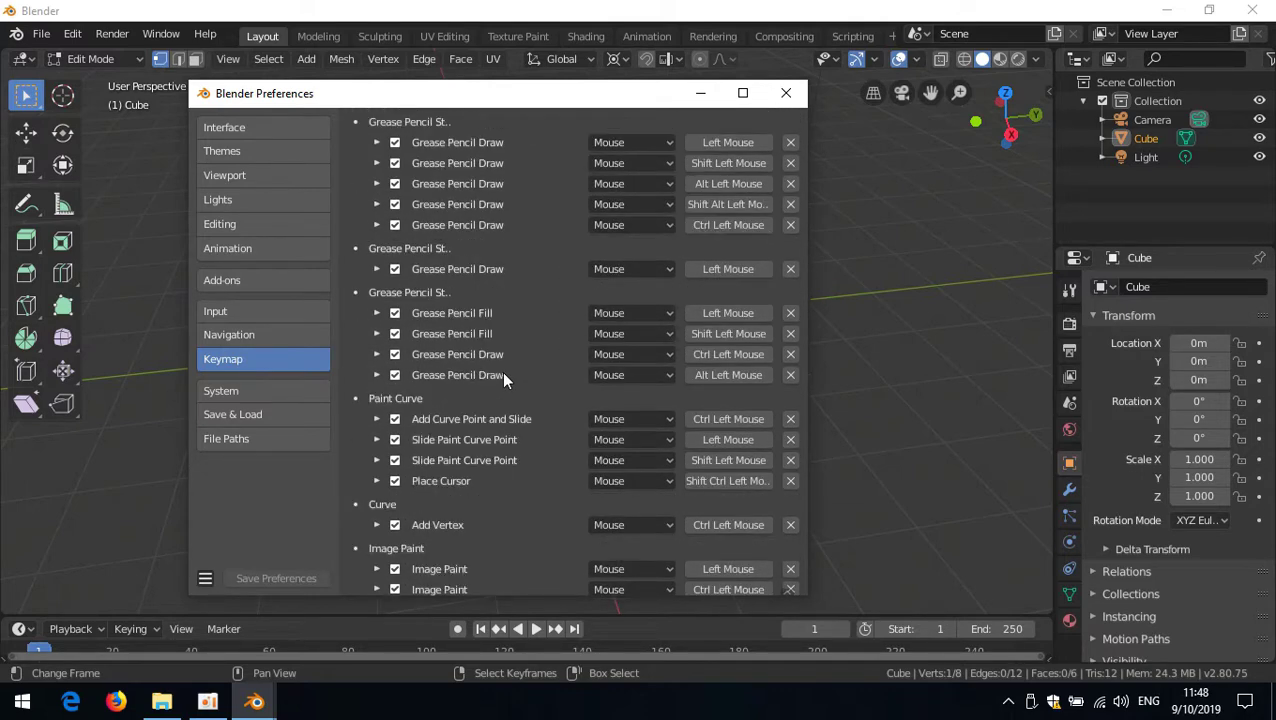
scroll(503, 378, down, 7)
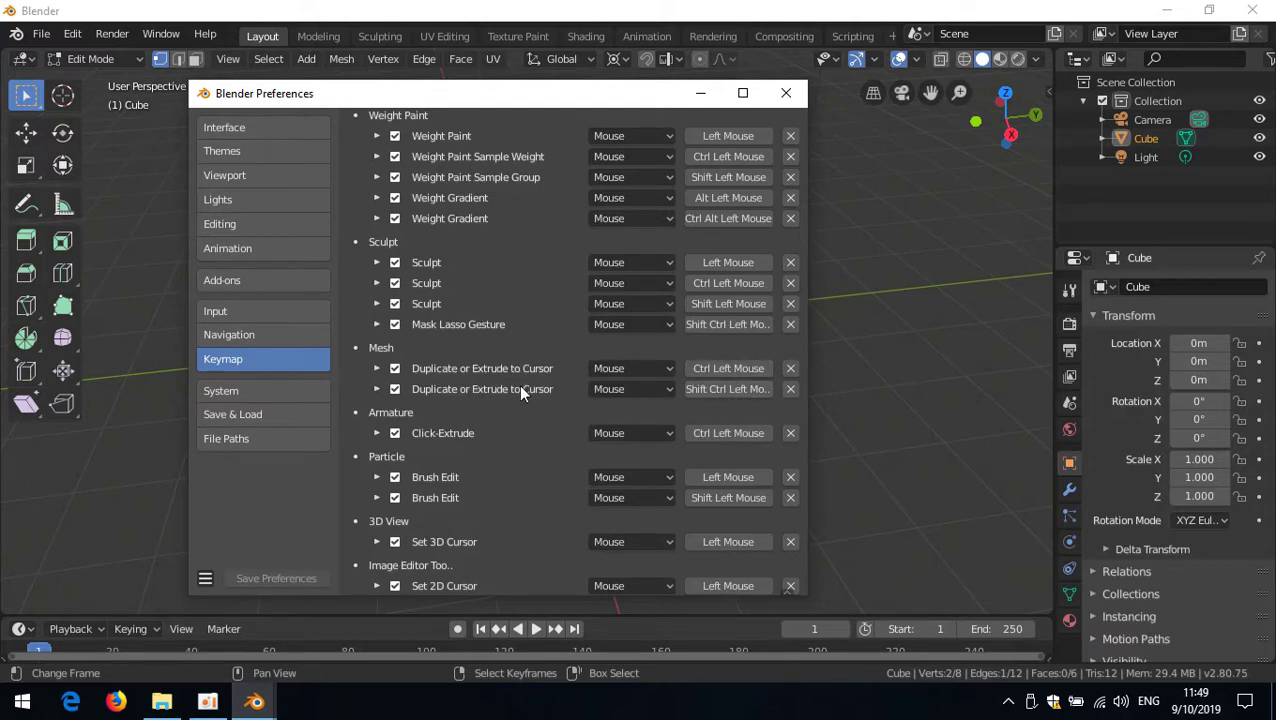
click(790, 389)
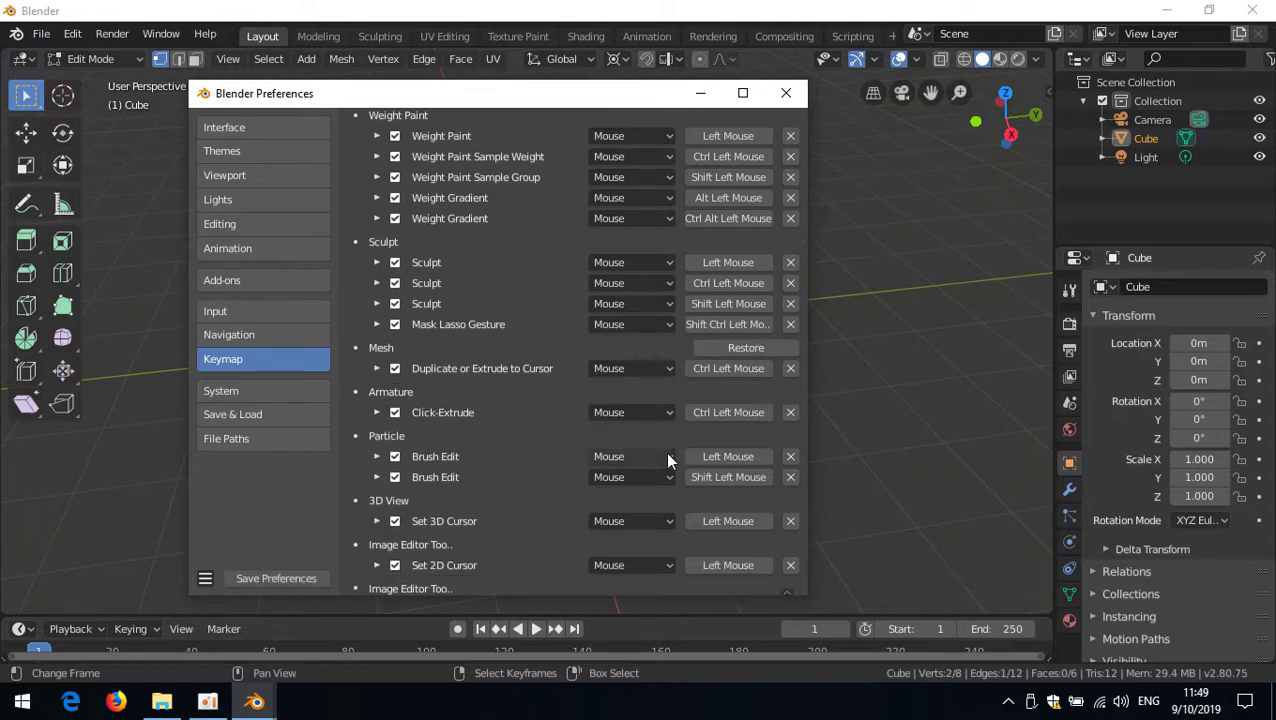
click(694, 14)
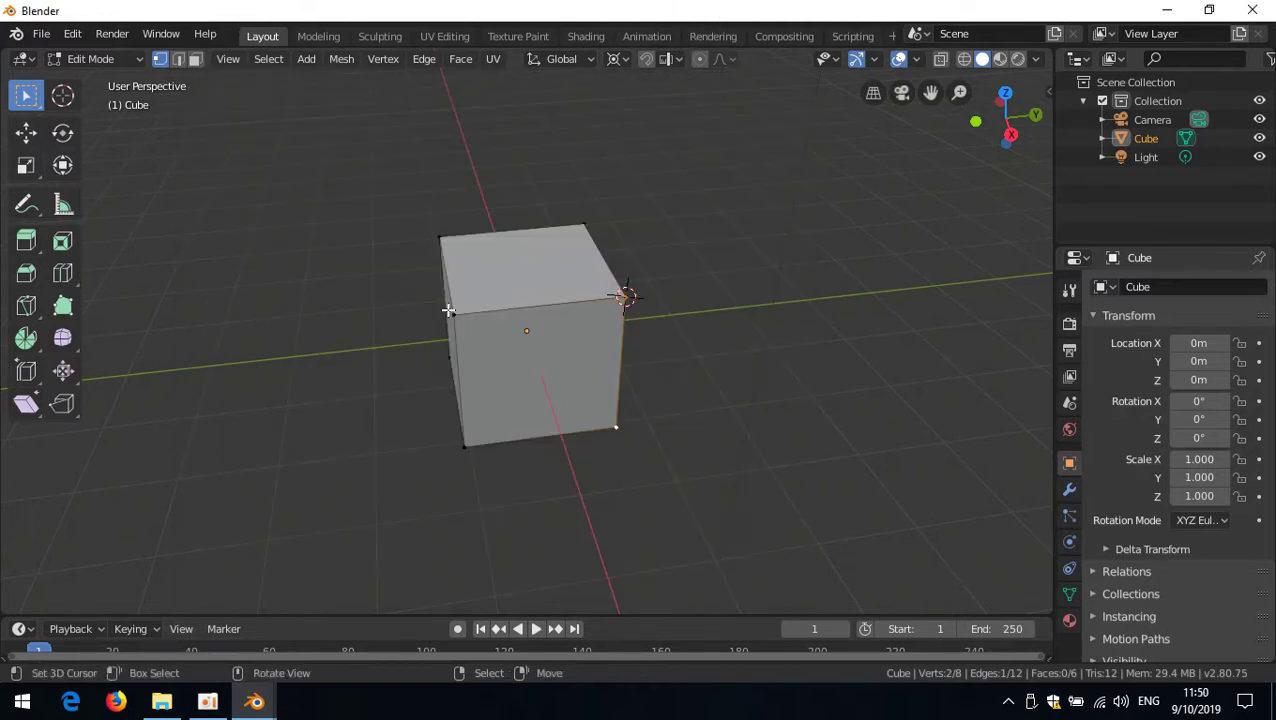
Place the 3D cursor in empty space behind the cube and assign Shift Left Mouse as the shortcut for the Cursor to Selected snap.
click(524, 332)
shift+right_drag(544, 341, 320, 327)
shift+right_drag(318, 269, 672, 199)
click(268, 60)
key(shift+s)
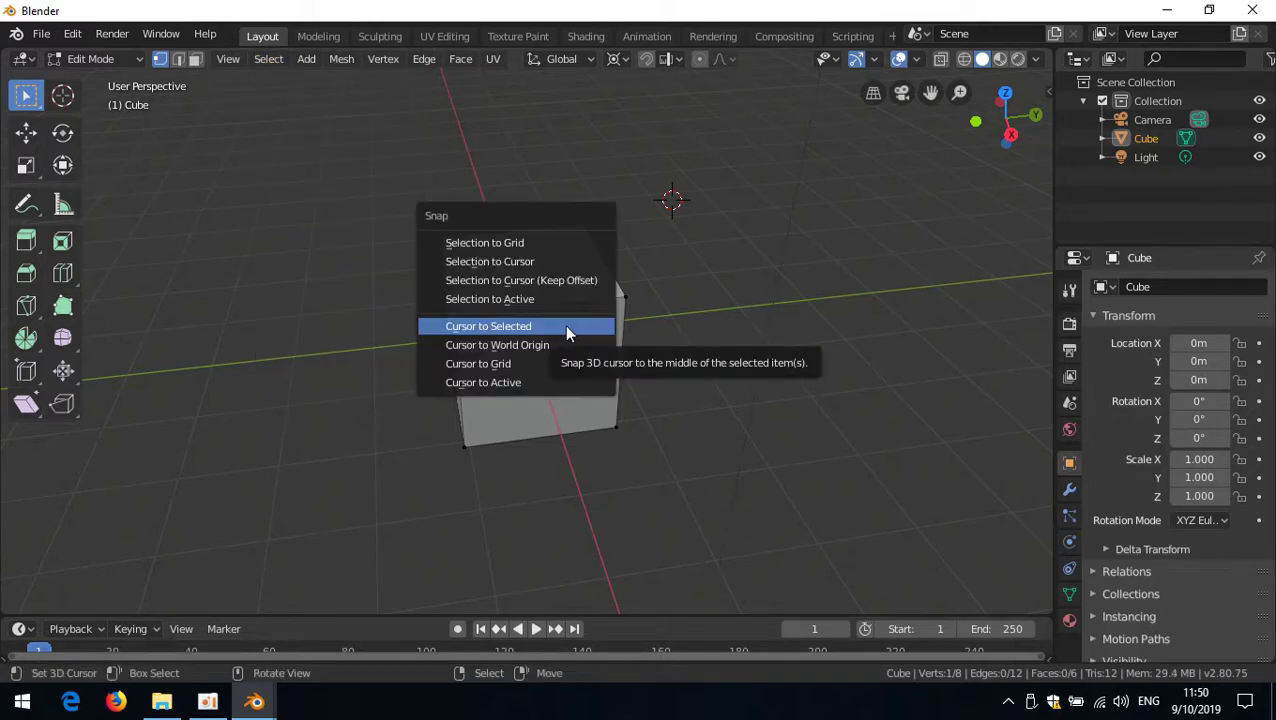
right_click(520, 327)
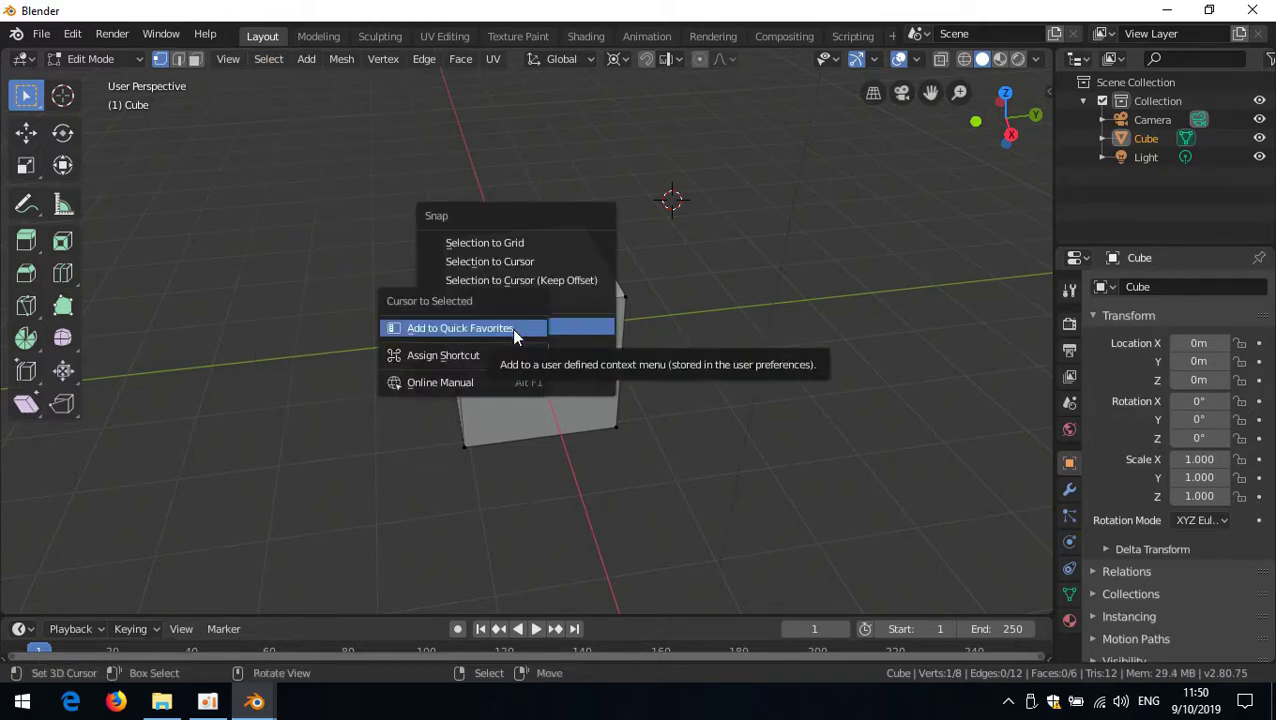
click(480, 353)
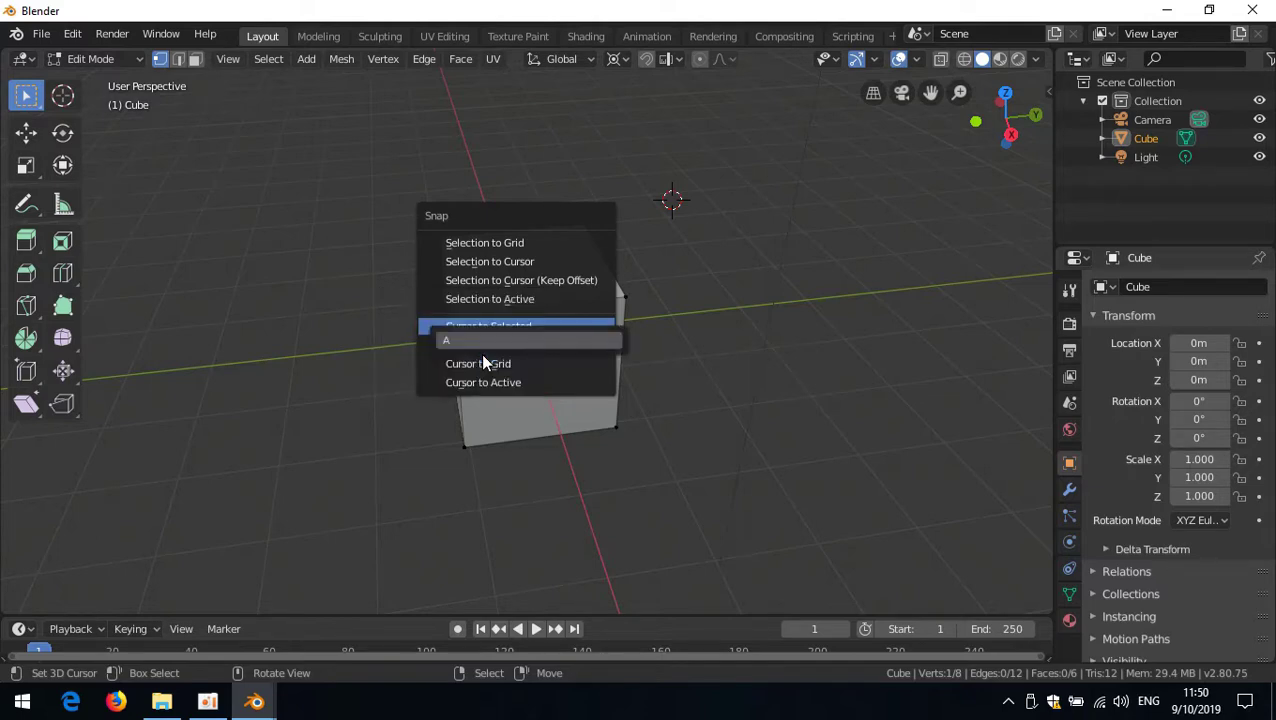
shift+click(496, 339)
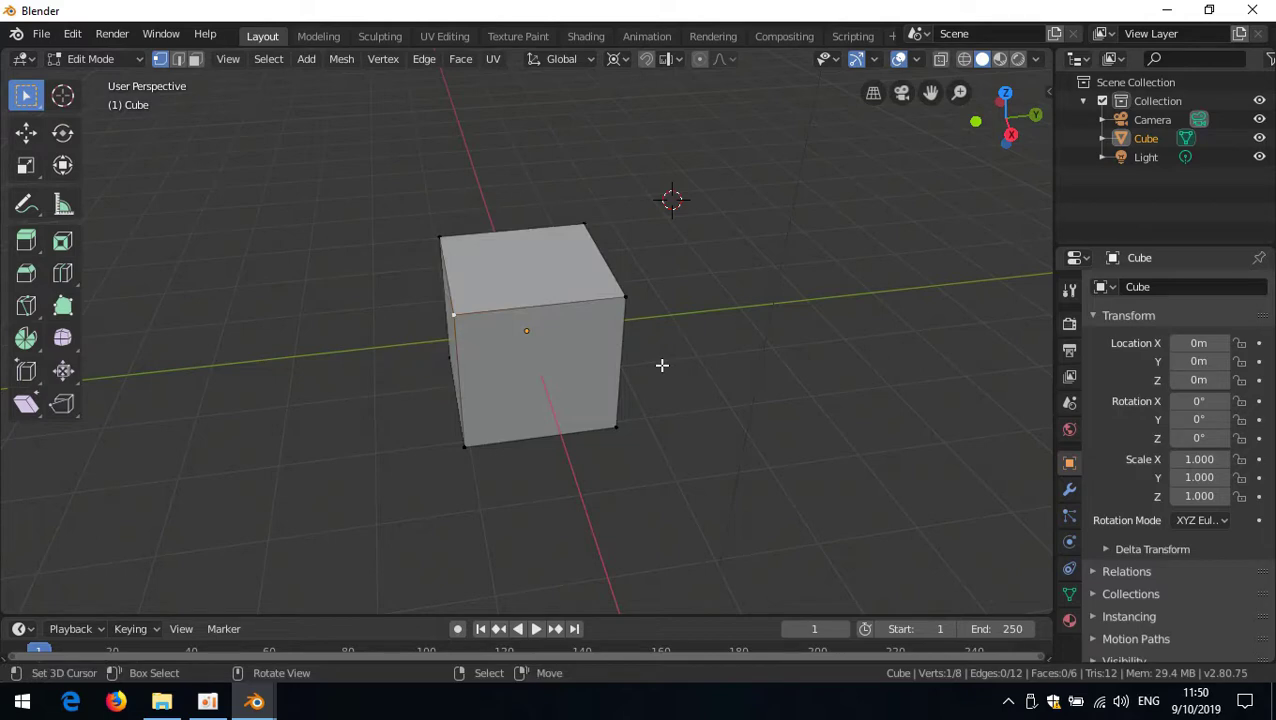
Select the cube's four upper vertices and snap the 3D cursor to their centre.
shift+click(776, 342)
shift+click(630, 296)
shift+click(582, 228)
shift+click(454, 229)
shift+click(454, 229)
Try scaling the top face to 0 around the 3D cursor, and undo the scaling.
text(s)
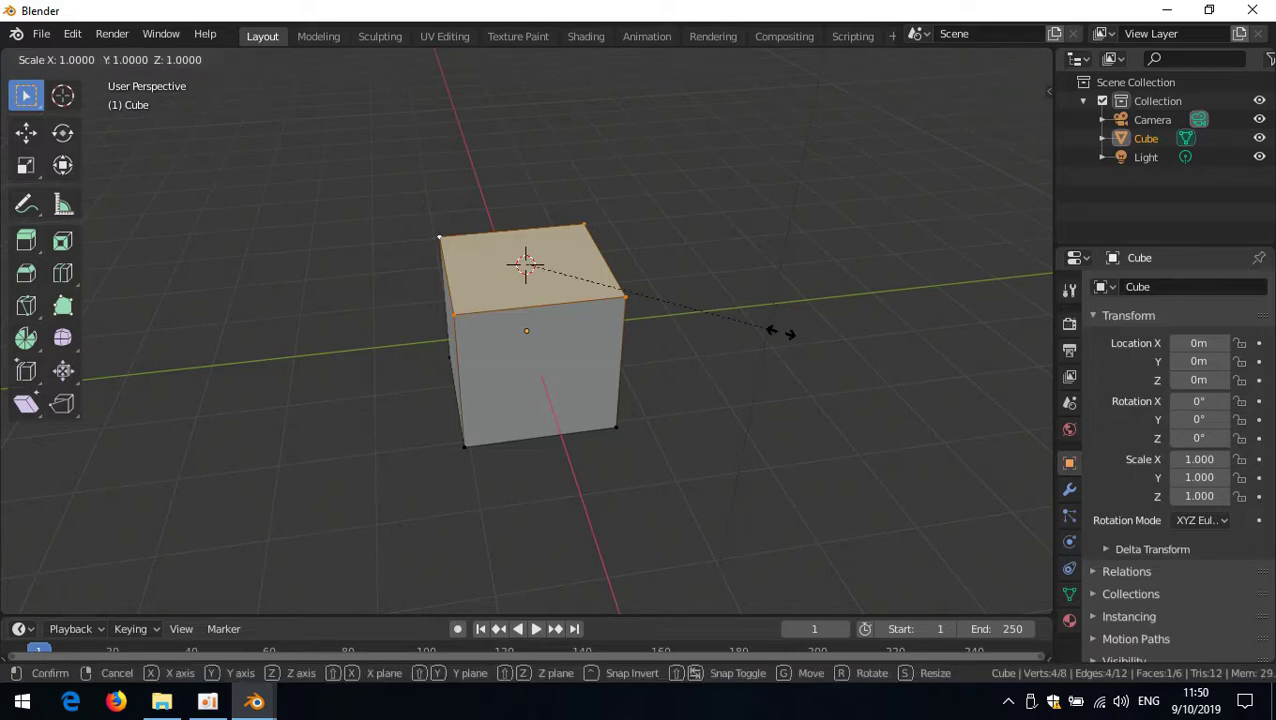
text(0)
key(Return)
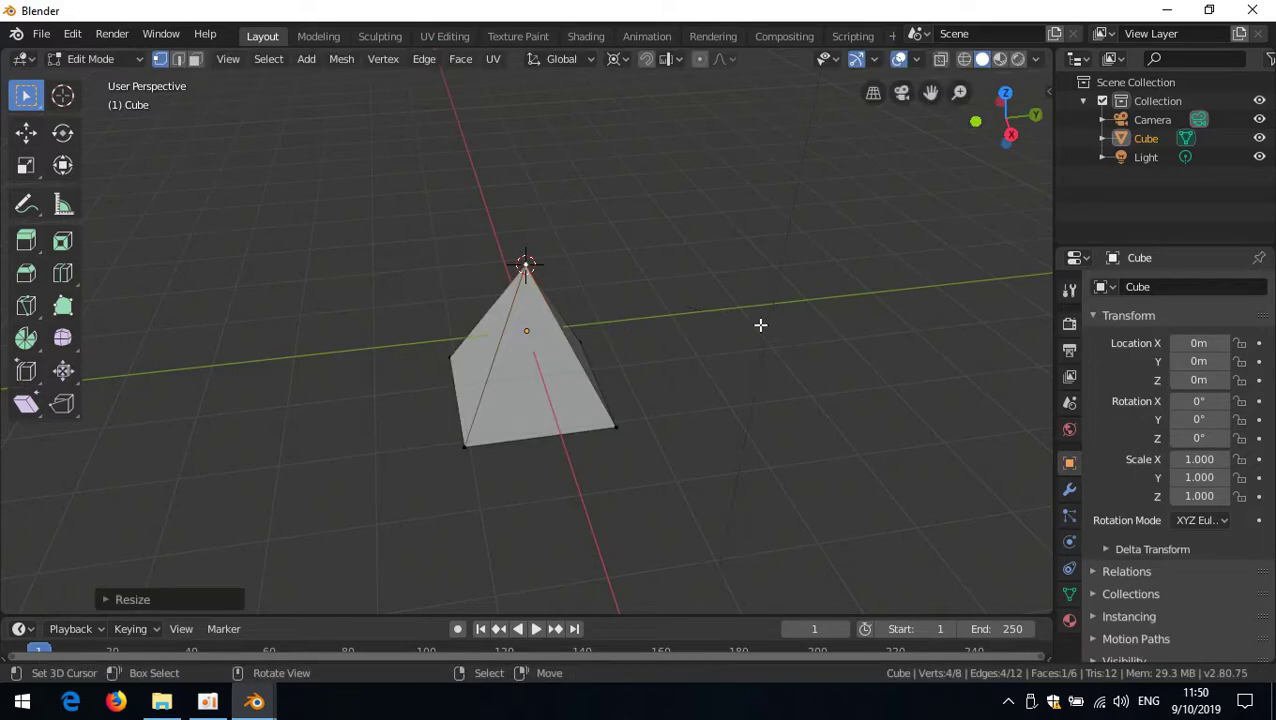
key(ctrl+z)
Snap the 3D cursor to a near upper corner vertex, and extend the selection to three upper vertices to snap it to their middle.
right_click(456, 315)
shift+right_click(632, 297)
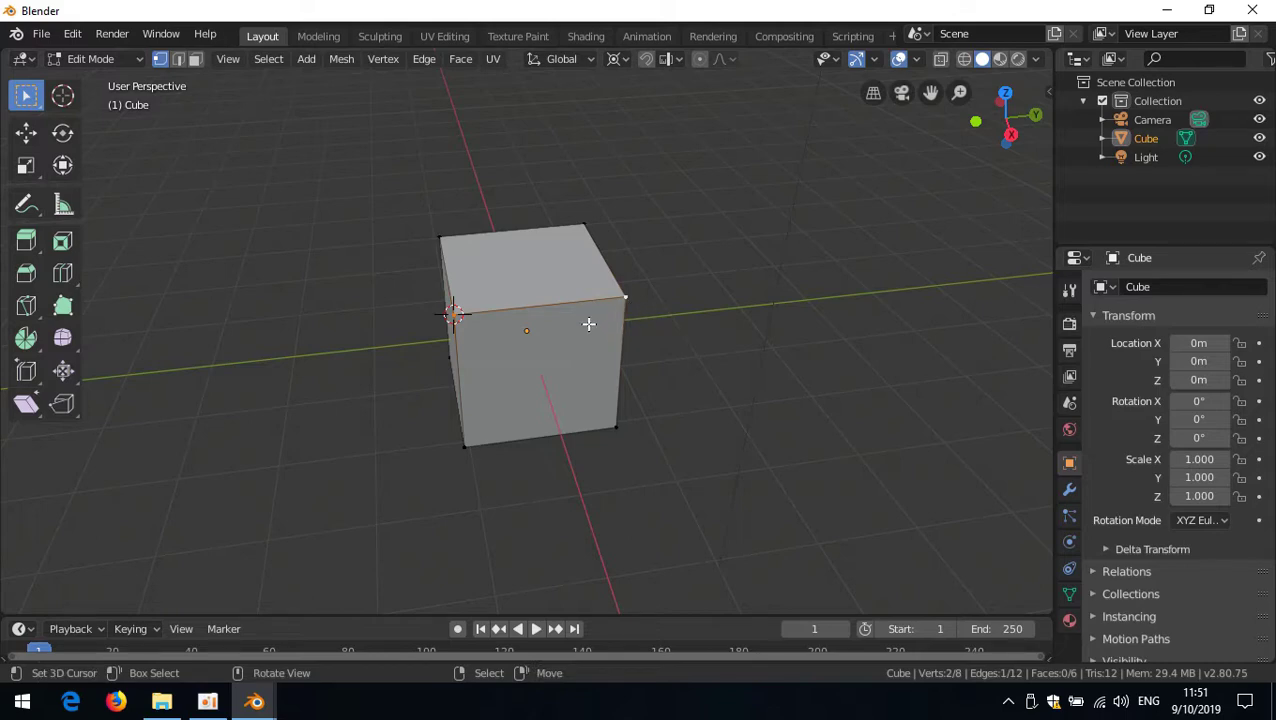
shift+right_click(452, 315)
shift+right_click(625, 297)
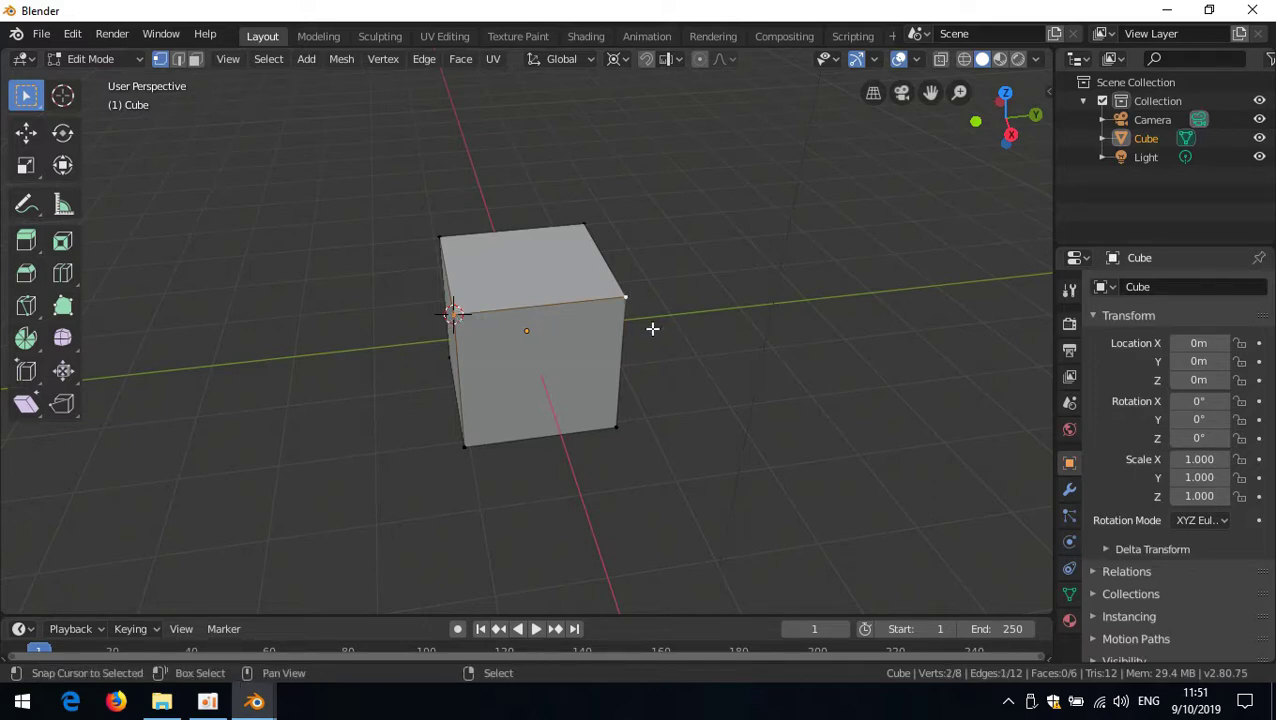
shift+right_click(584, 224)
key(shift+s)
key(2)
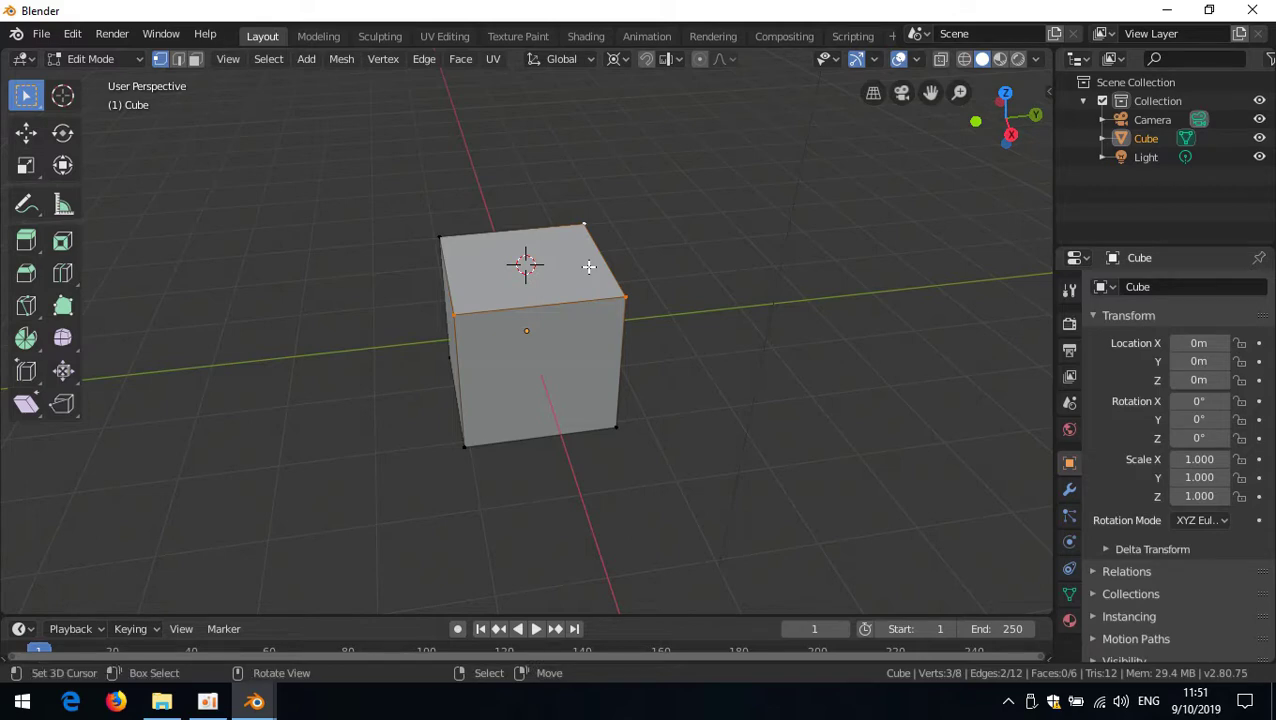
Assign Shift Alt Left Mouse as the shortcut for merging vertices At Cursor.
key(alt+m)
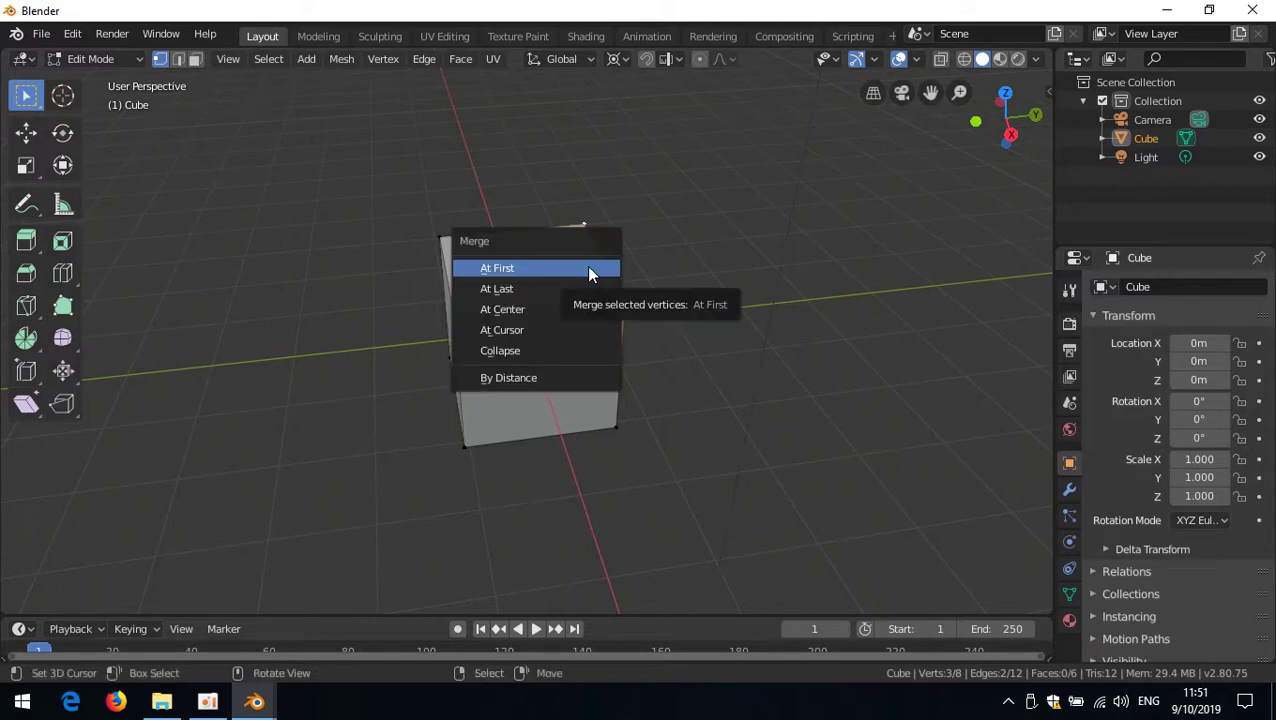
right_click(549, 328)
click(528, 361)
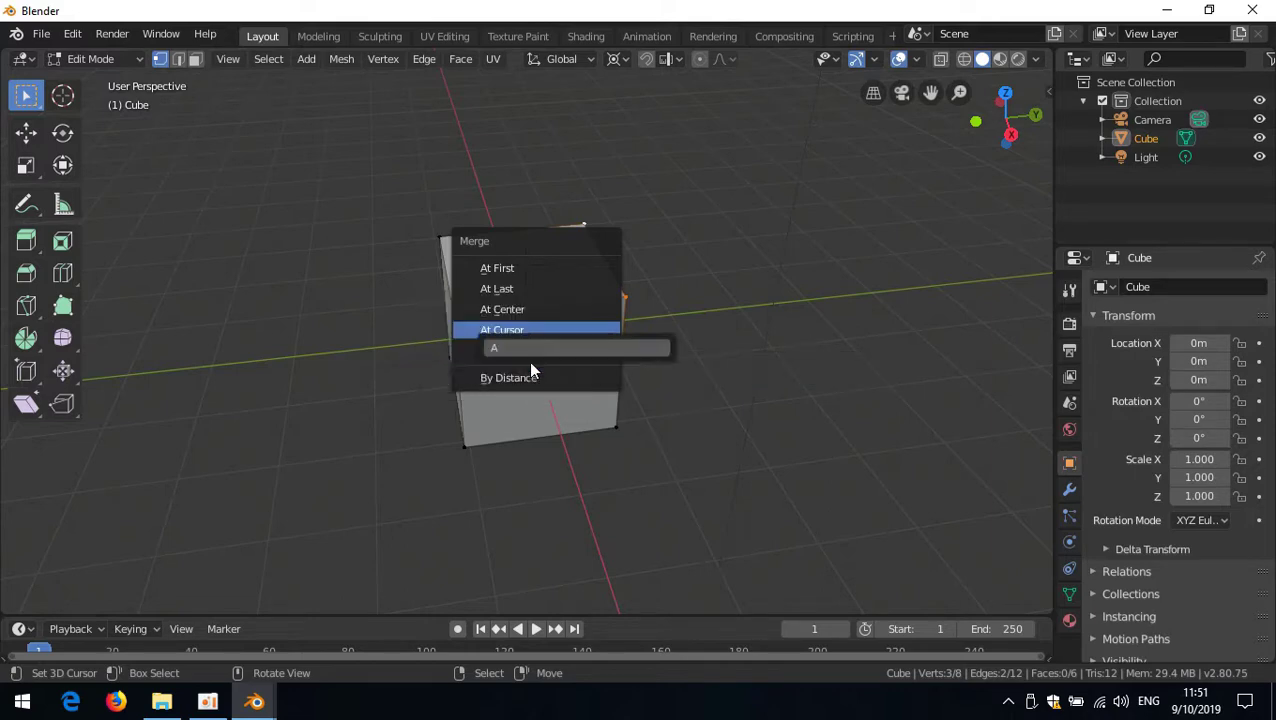
click(539, 349)
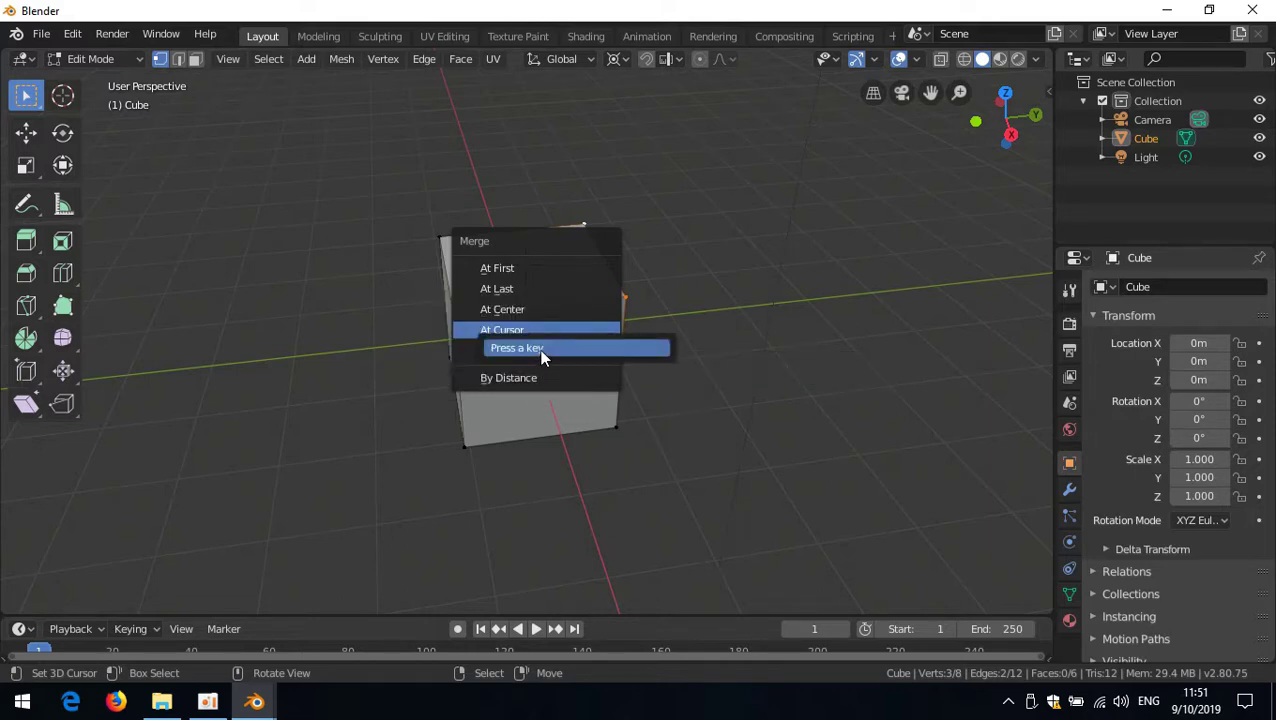
key(shift+alt)
alt+shift+click(539, 349)
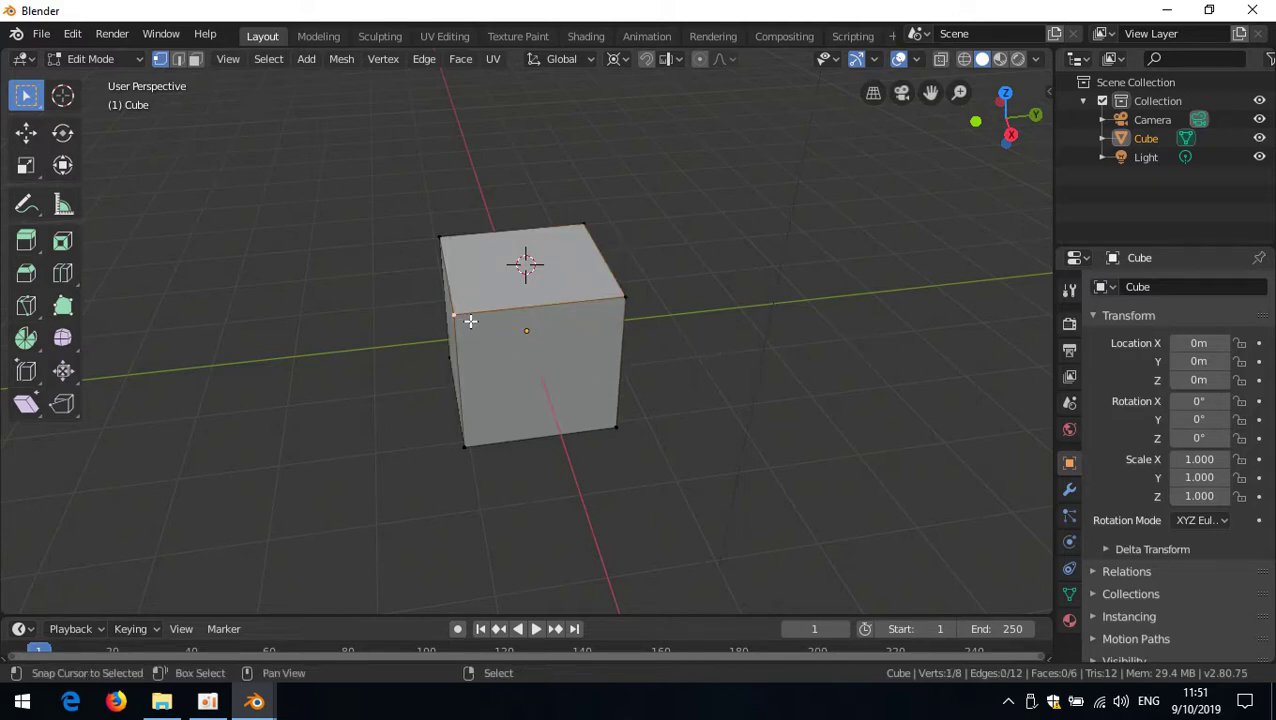
Try merging the near upper edge's two vertices at the 3D cursor snapped to the edge's midpoint, and undo the merge.
shift+click(612, 311)
shift+click(612, 311)
alt+shift+click(600, 337)
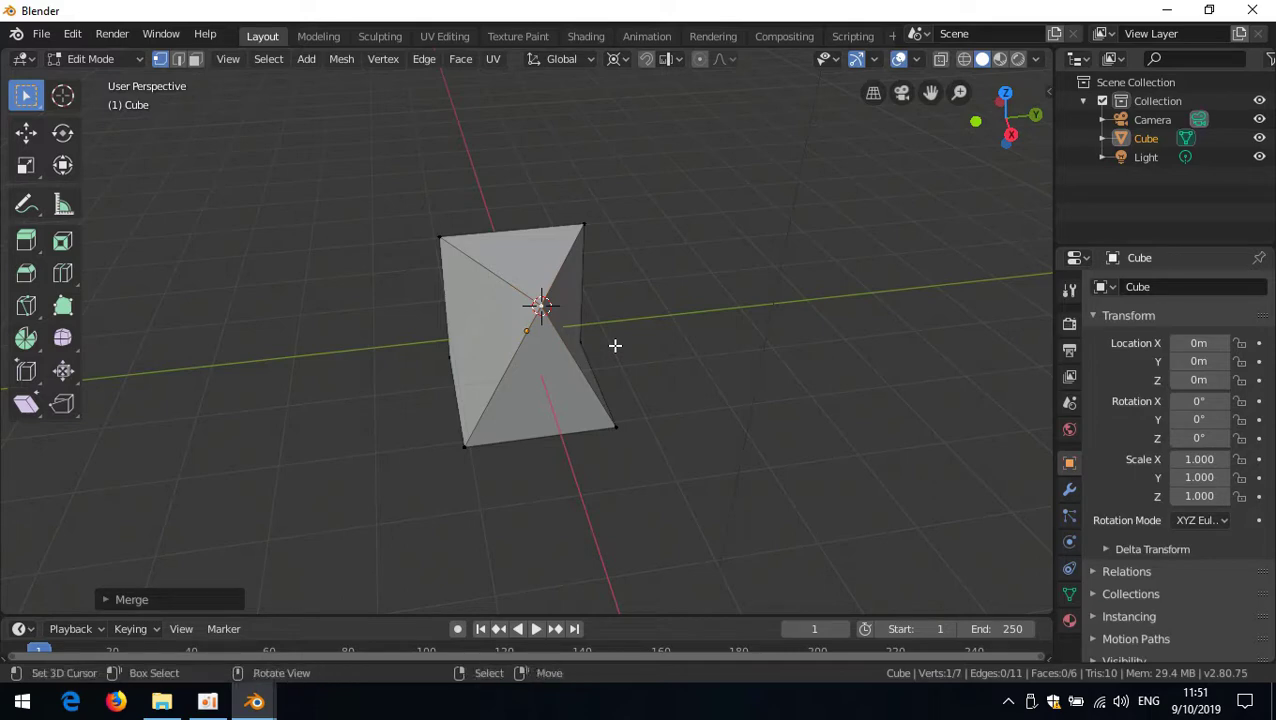
key(ctrl+z)
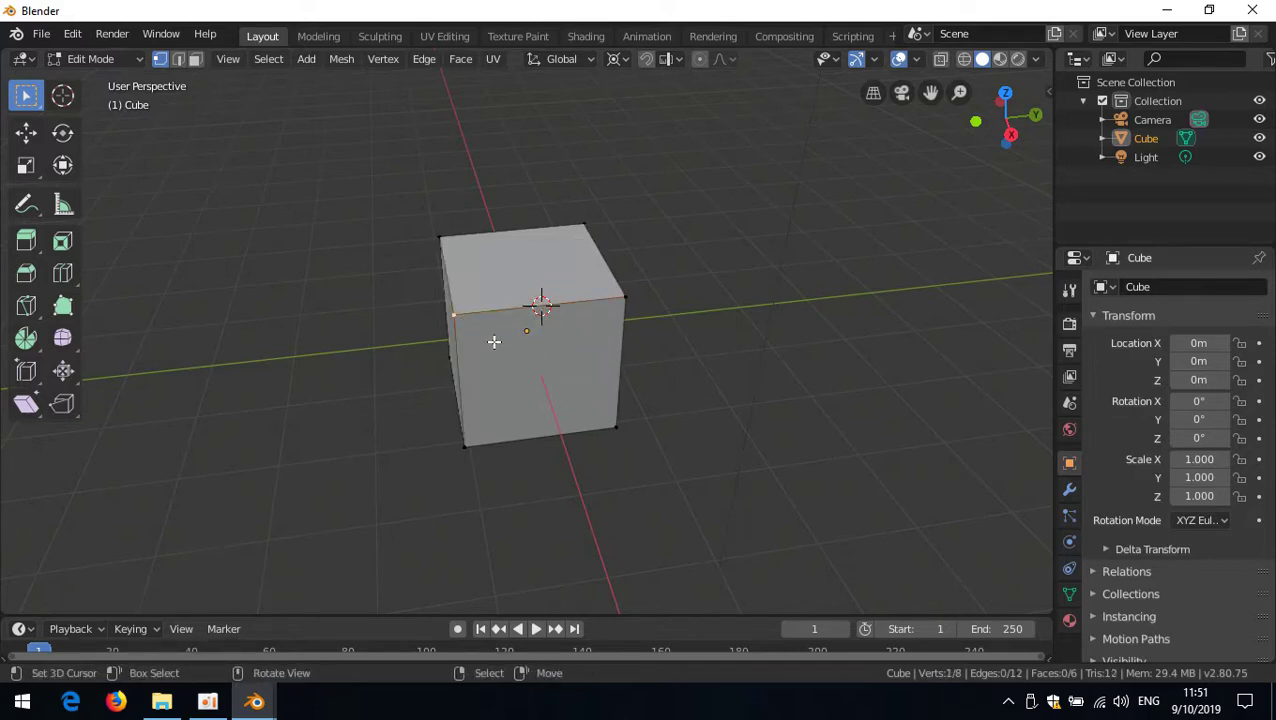
Snap the 3D cursor to one end vertex of the near upper edge, try merging both end vertices there, and undo the merge.
key(shift+s)
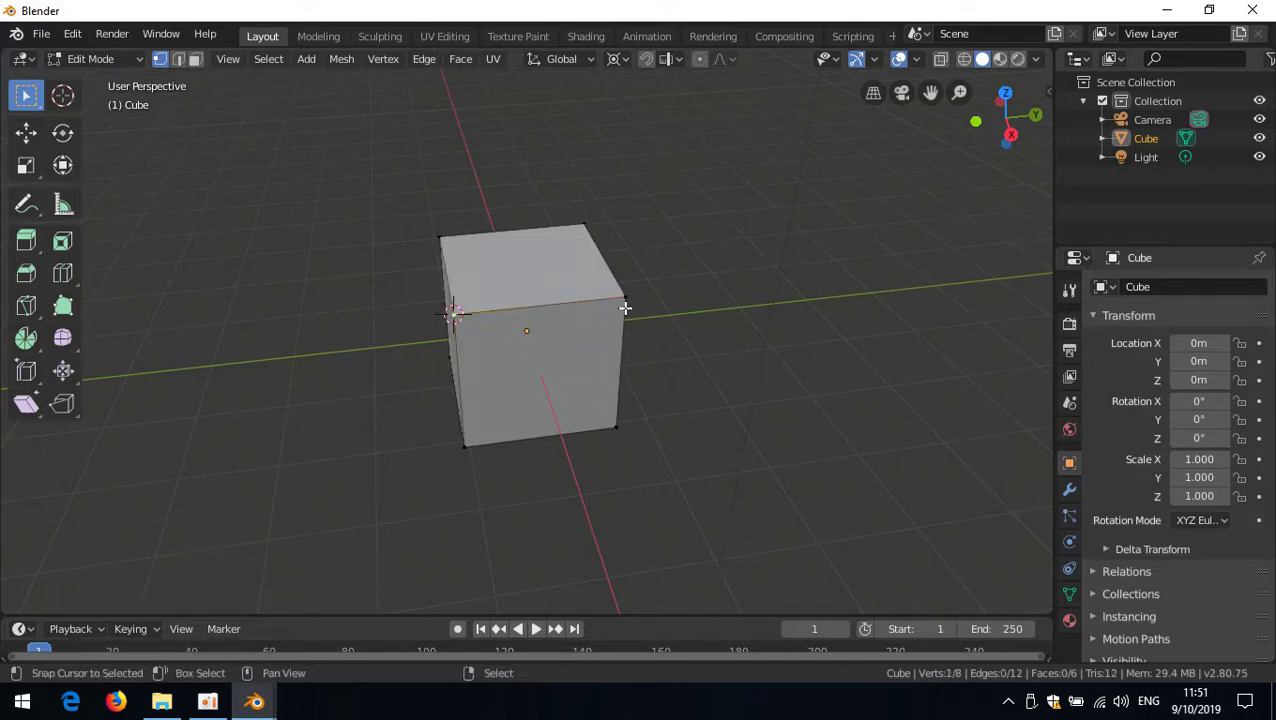
key(m)
click(561, 336)
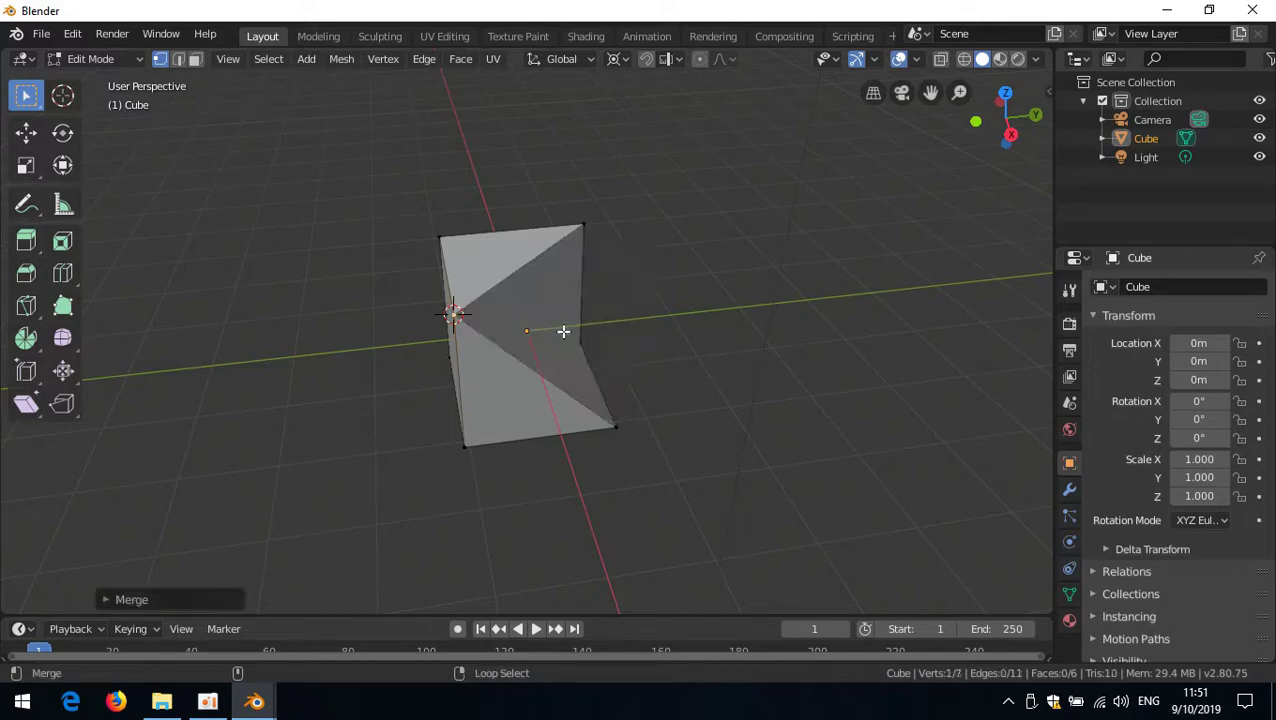
key(ctrl+z)
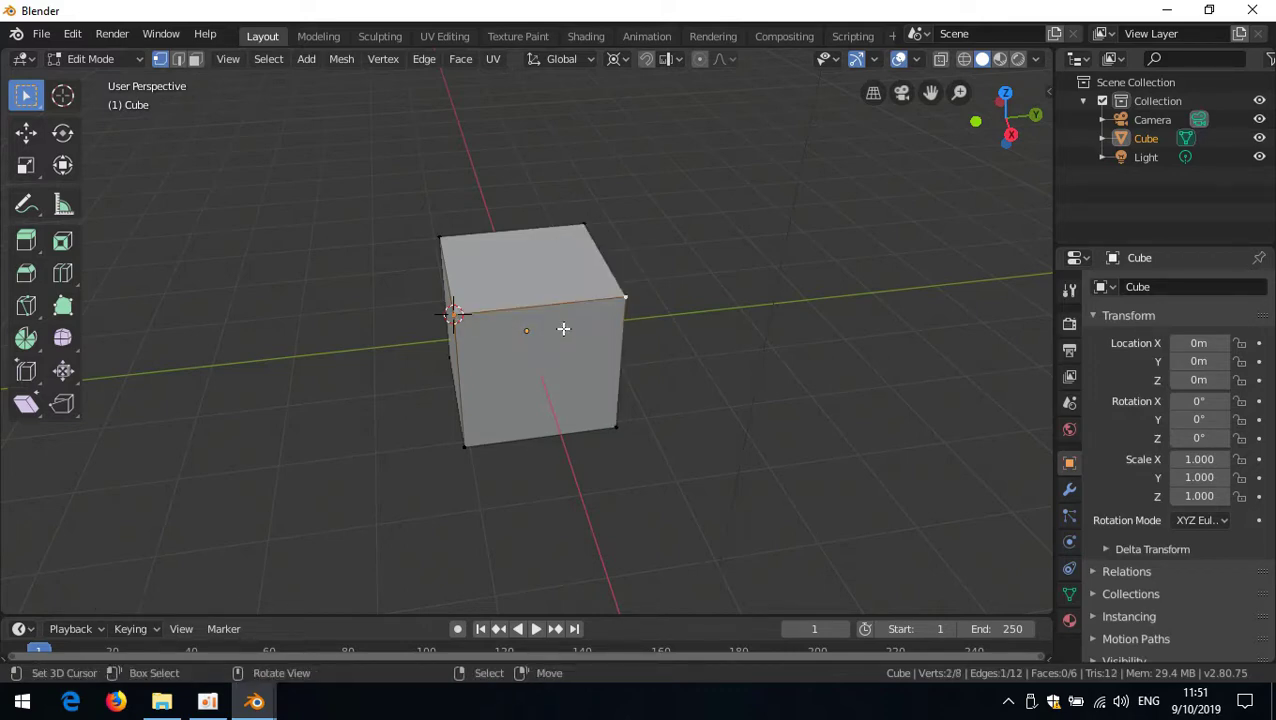
Select all four vertices of the top face and snap the 3D cursor to the face's centre.
click(585, 223)
ctrl+shift+click(455, 315)
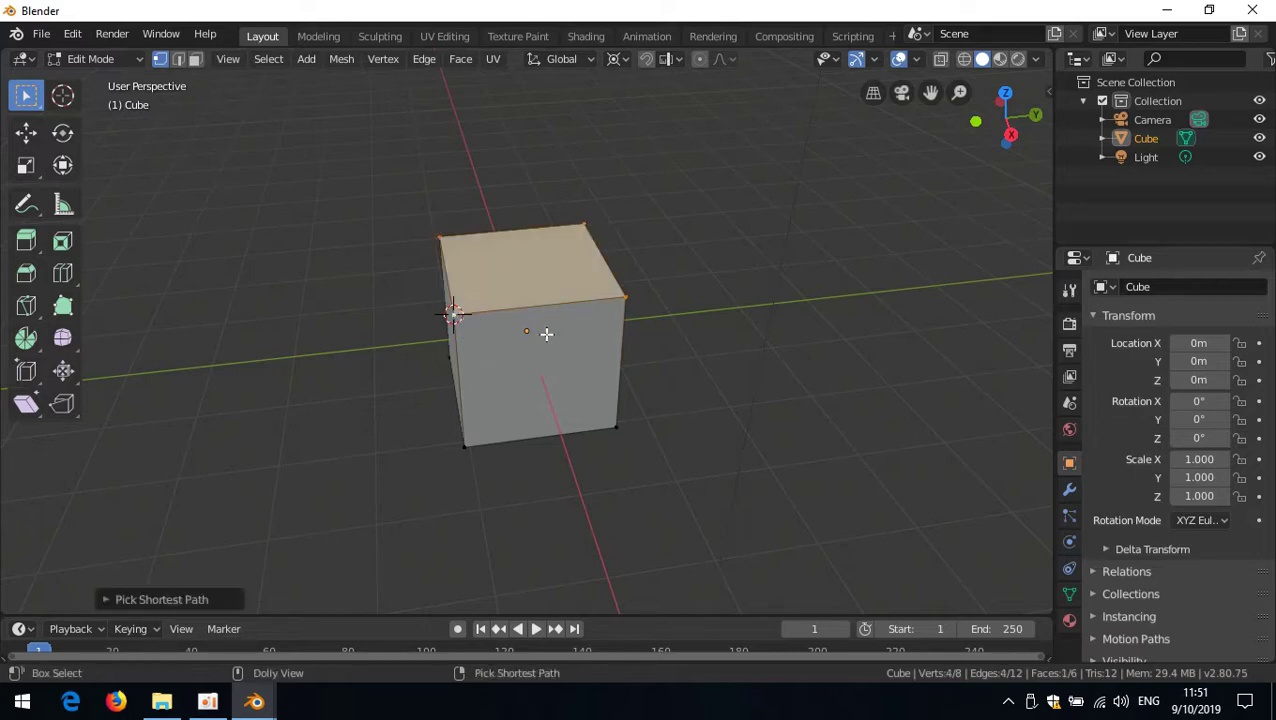
click(567, 341)
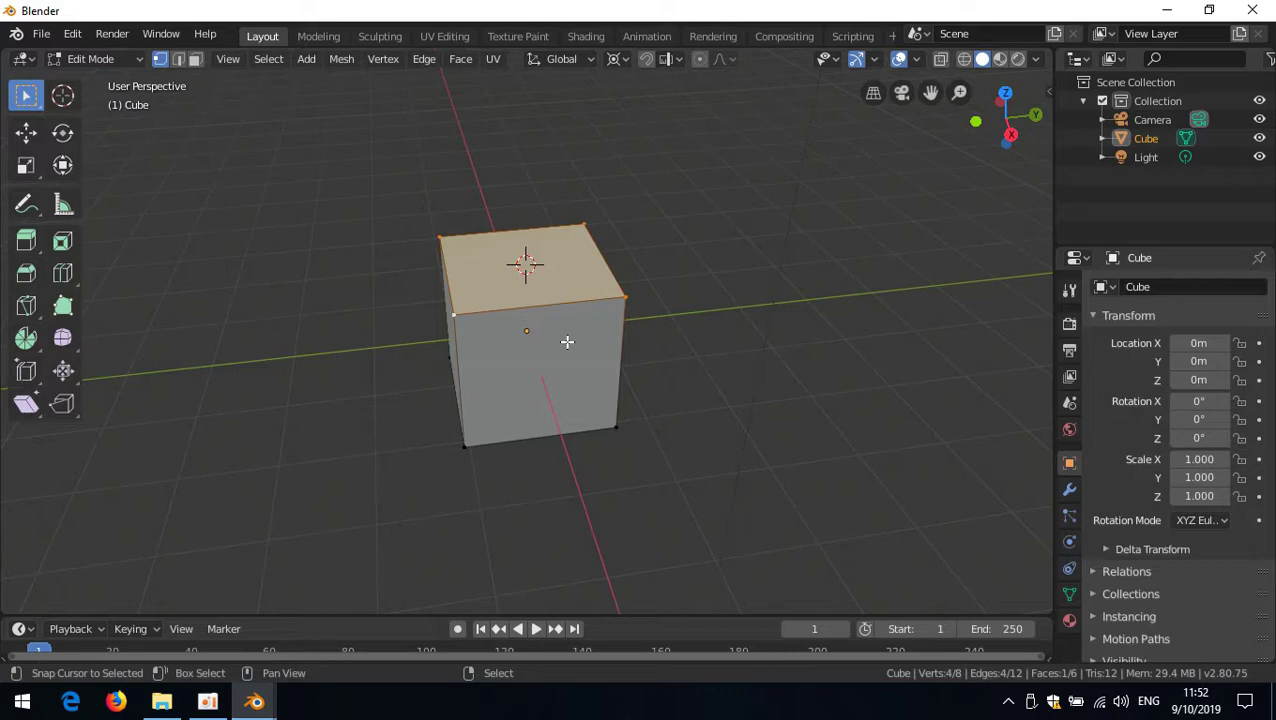
Try merging the top face's four vertices at the 3D cursor, and undo the merge.
key(alt+m)
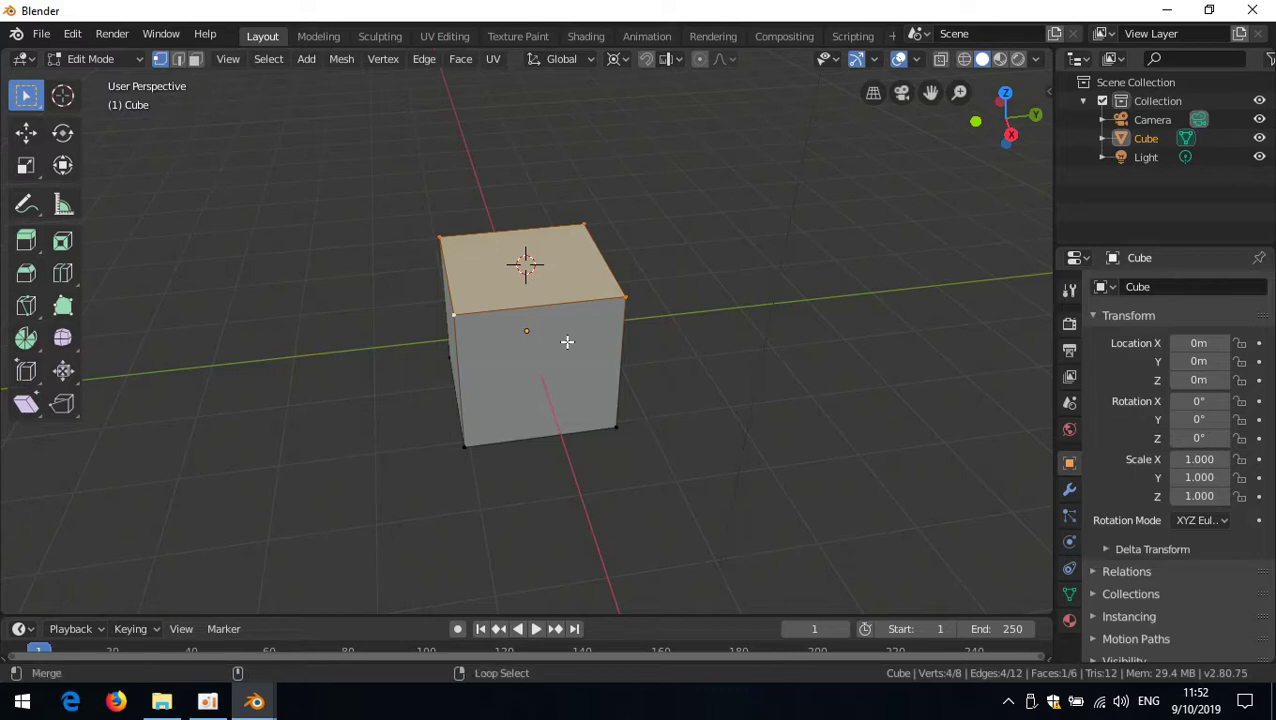
click(632, 342)
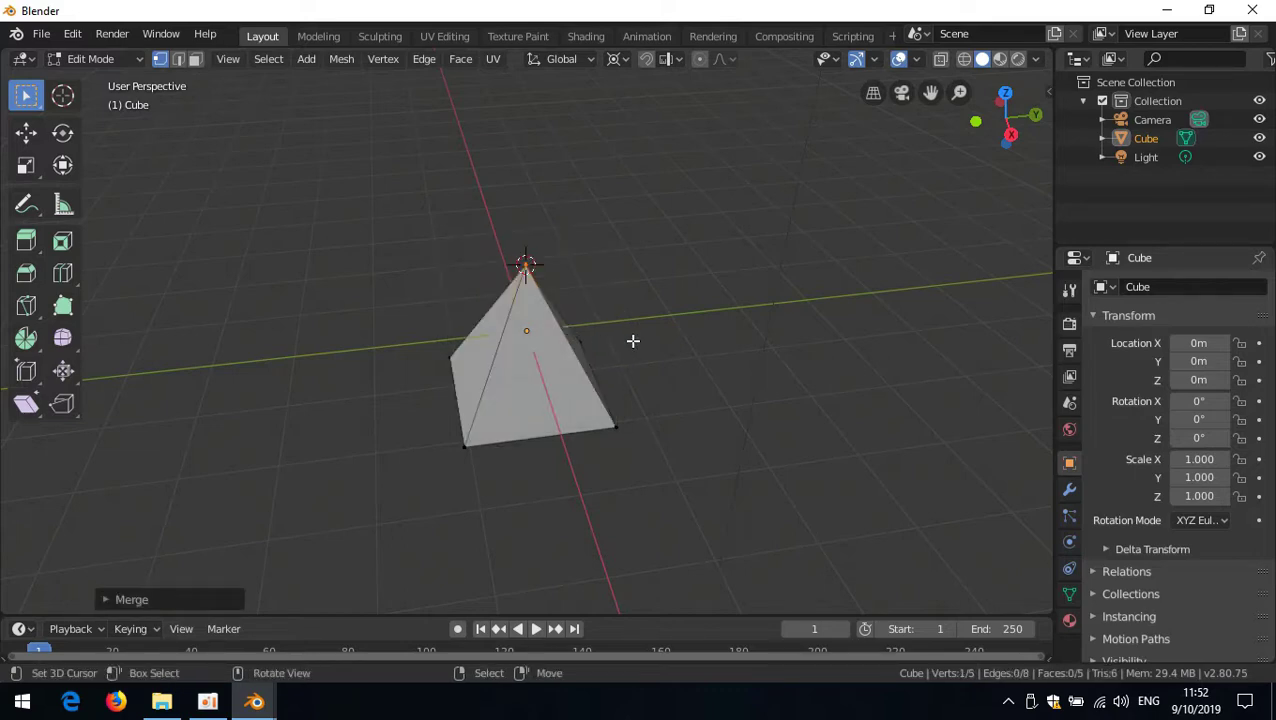
key(ctrl+z)
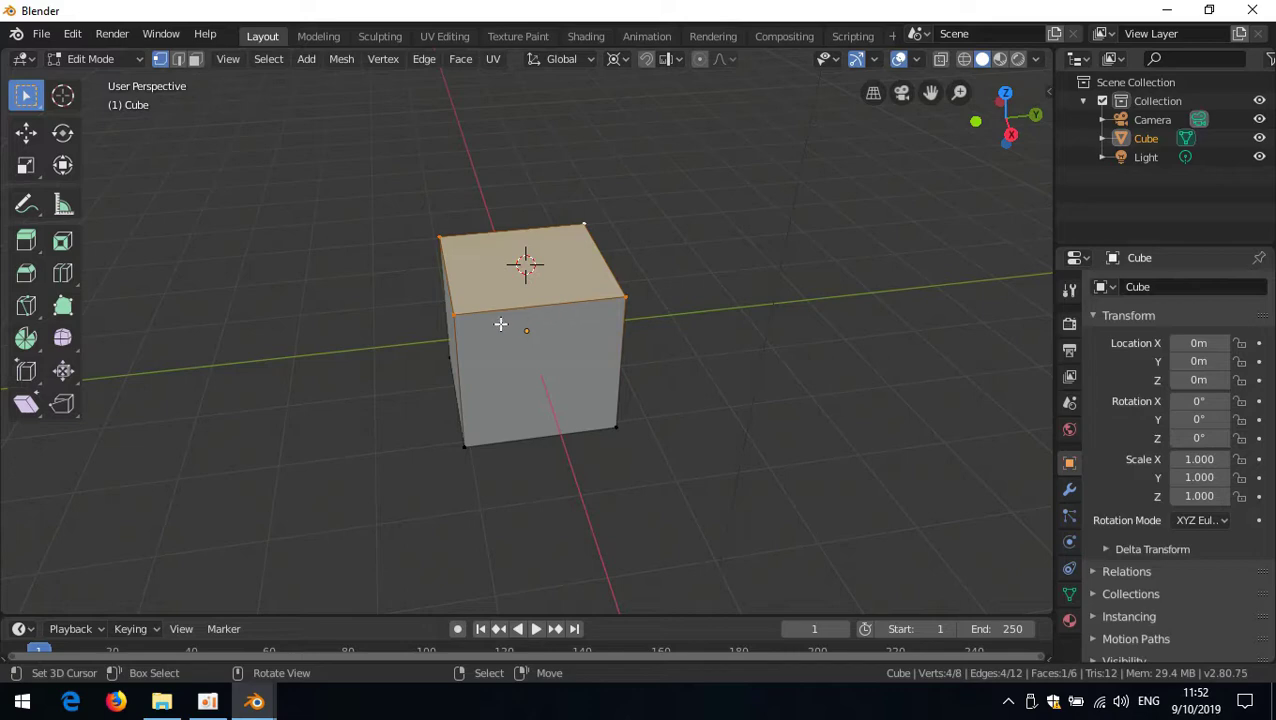
Select the near upper edge's two vertices and assign Alt Left Mouse as the shortcut for Selection to Cursor (Keep Offset).
click(463, 318)
shift+click(627, 297)
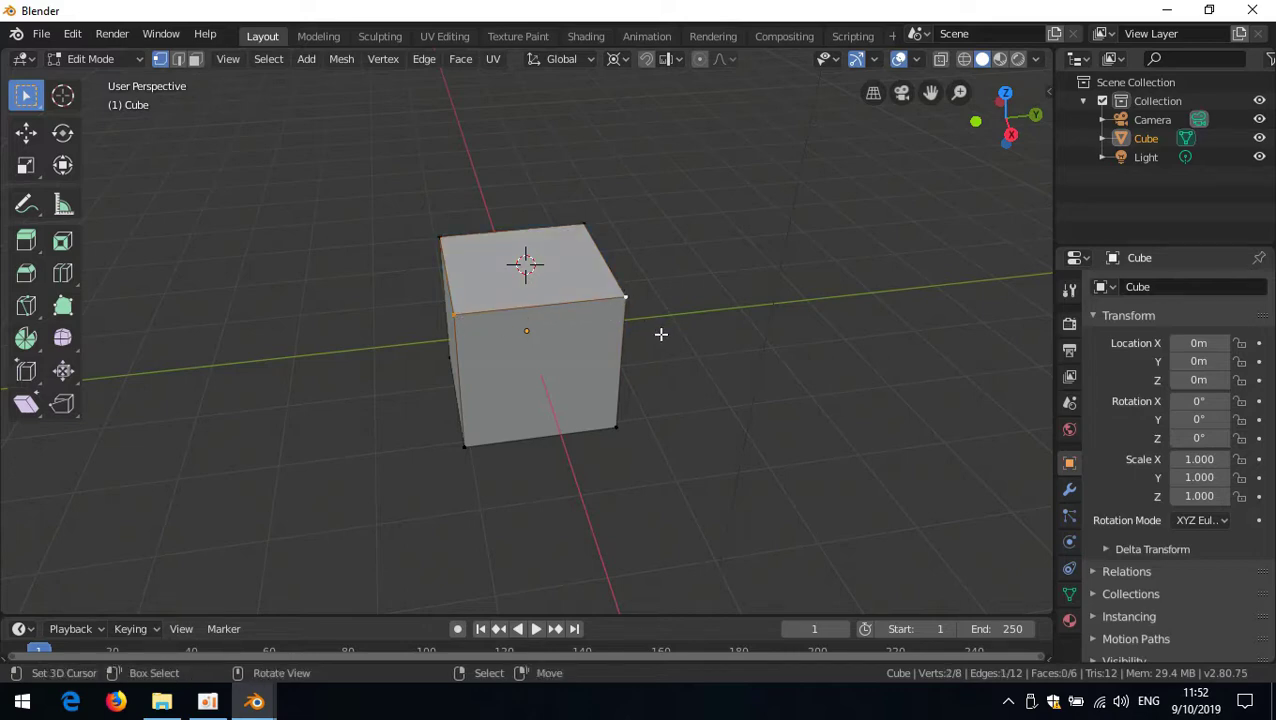
key(shift+s)
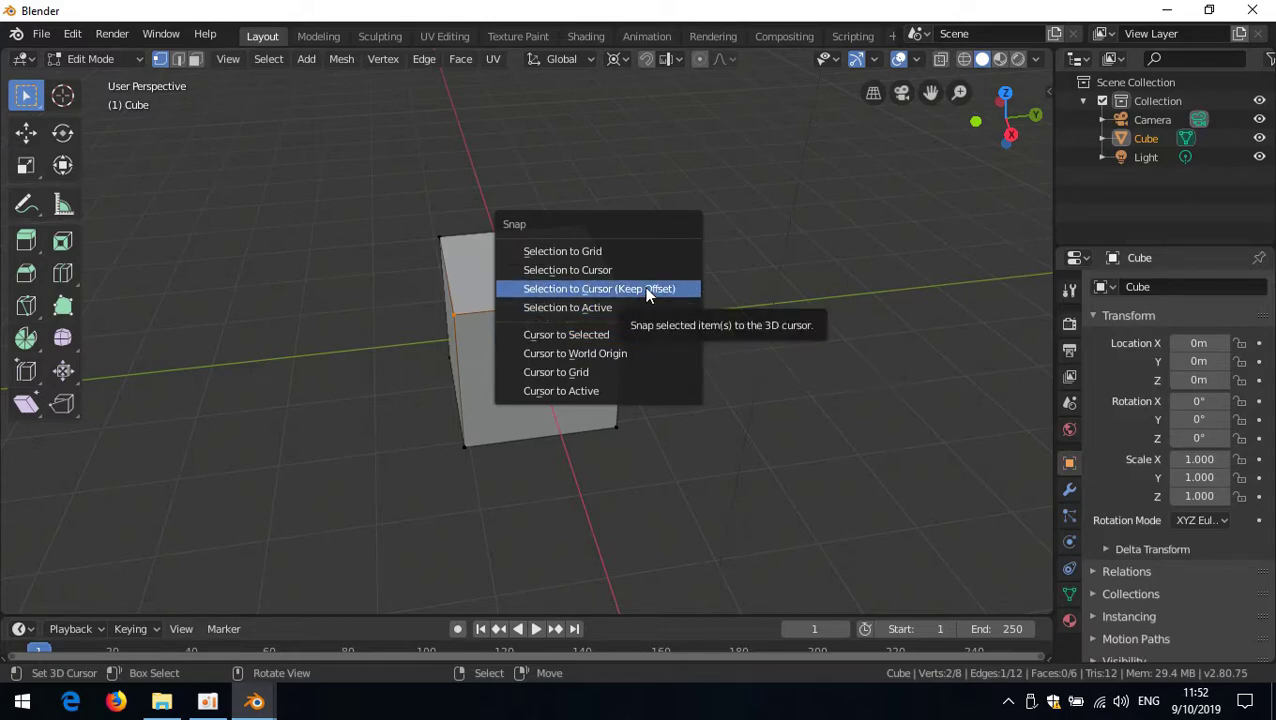
right_click(644, 288)
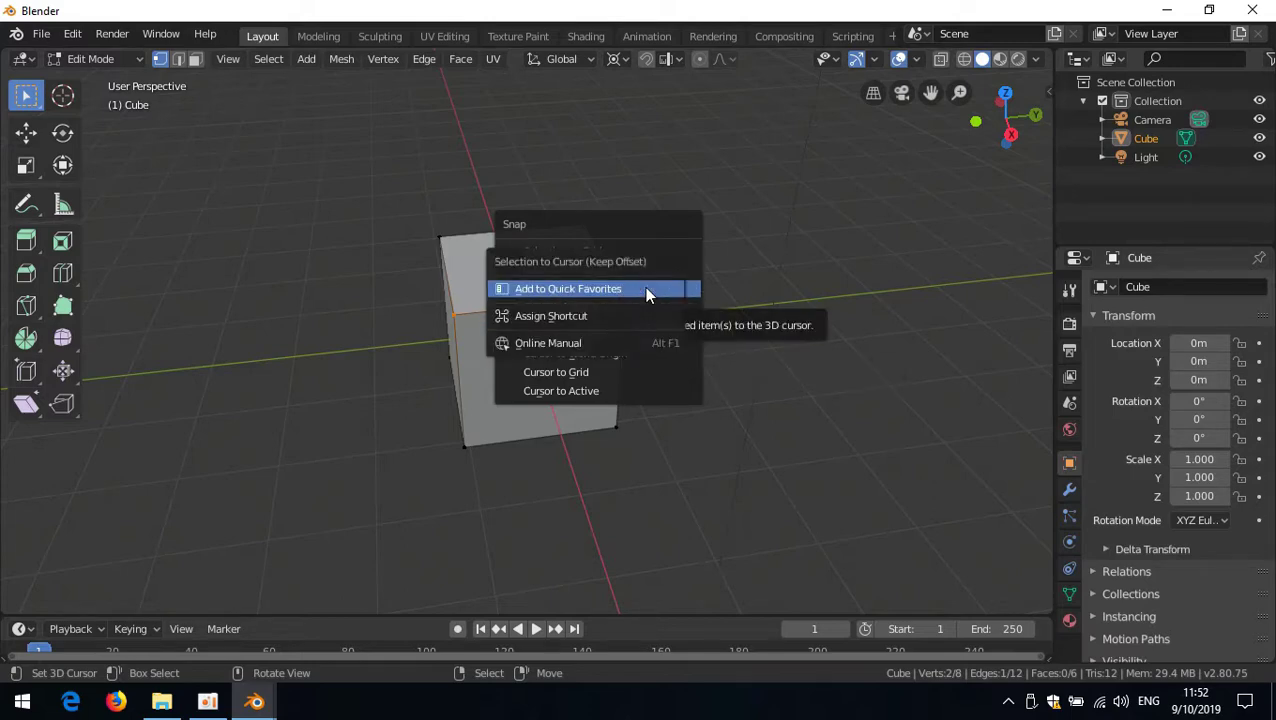
click(618, 316)
click(619, 305)
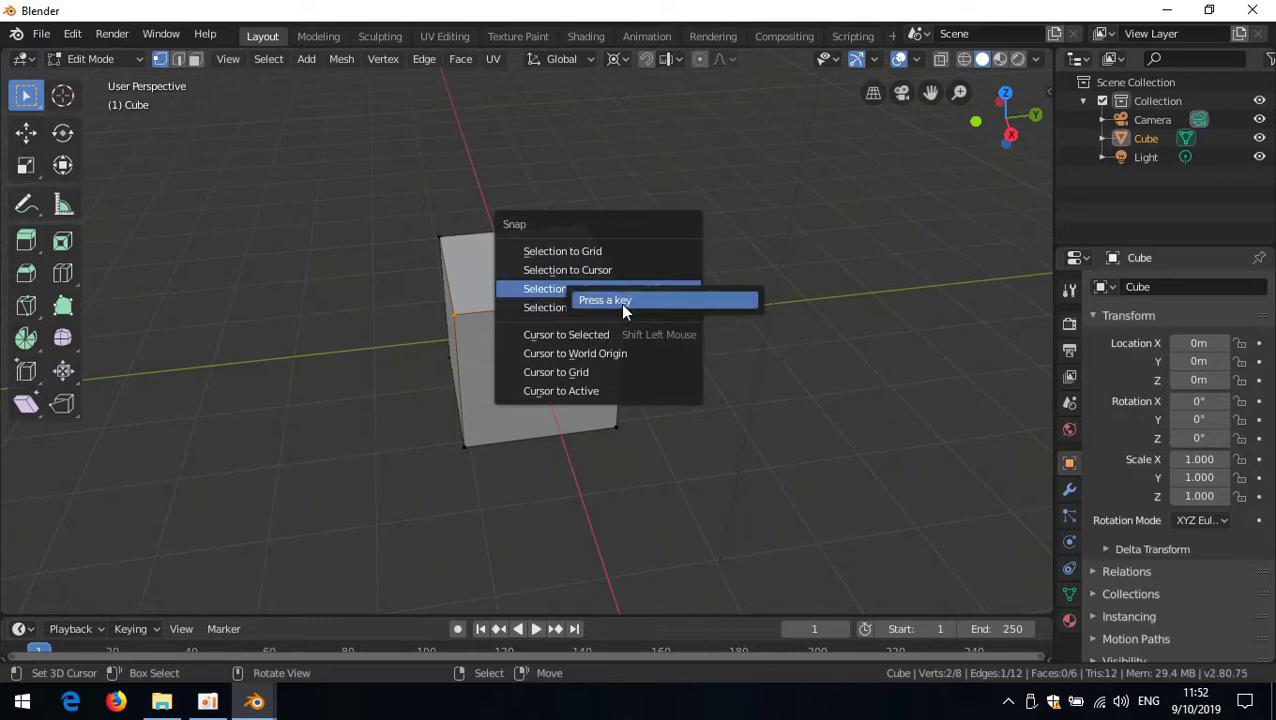
key(alt+s)
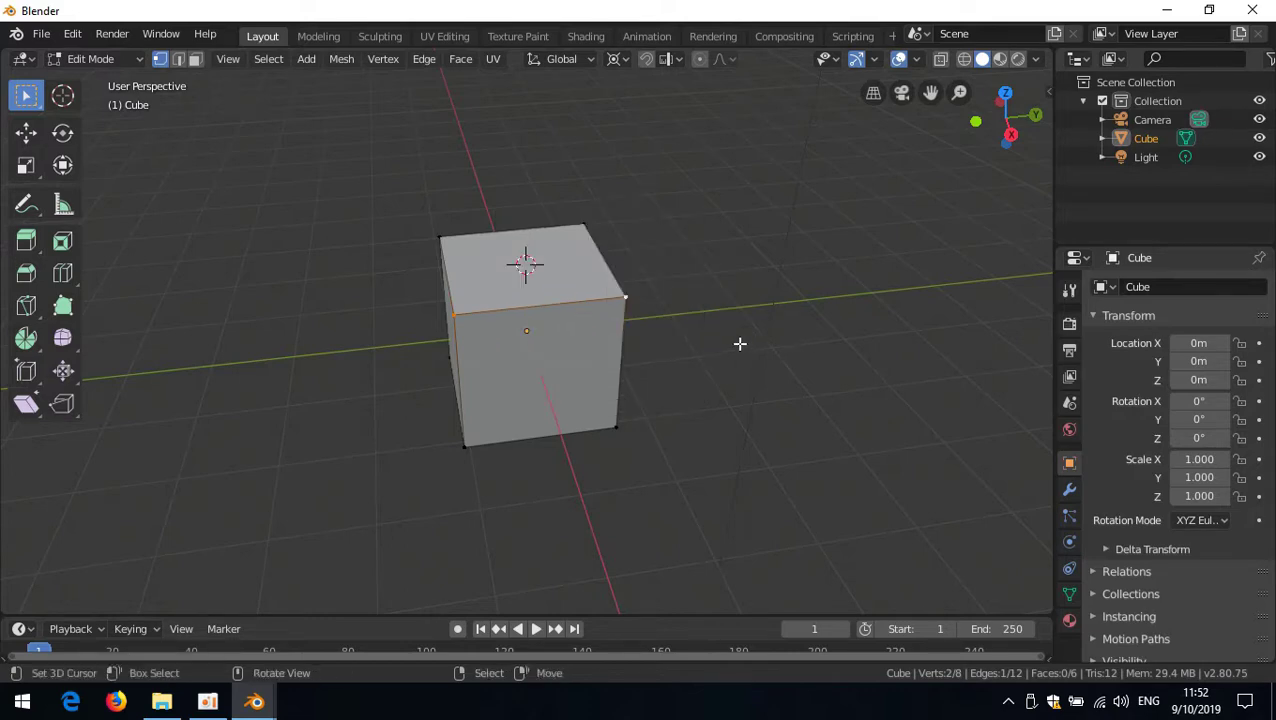
Try snapping the selected upper edge to the 3D cursor with its offset kept.
key(alt+s)
mouse_move(533, 392)
middle_down()
mouse_move(689, 416)
mouse_move(552, 389)
middle_up()
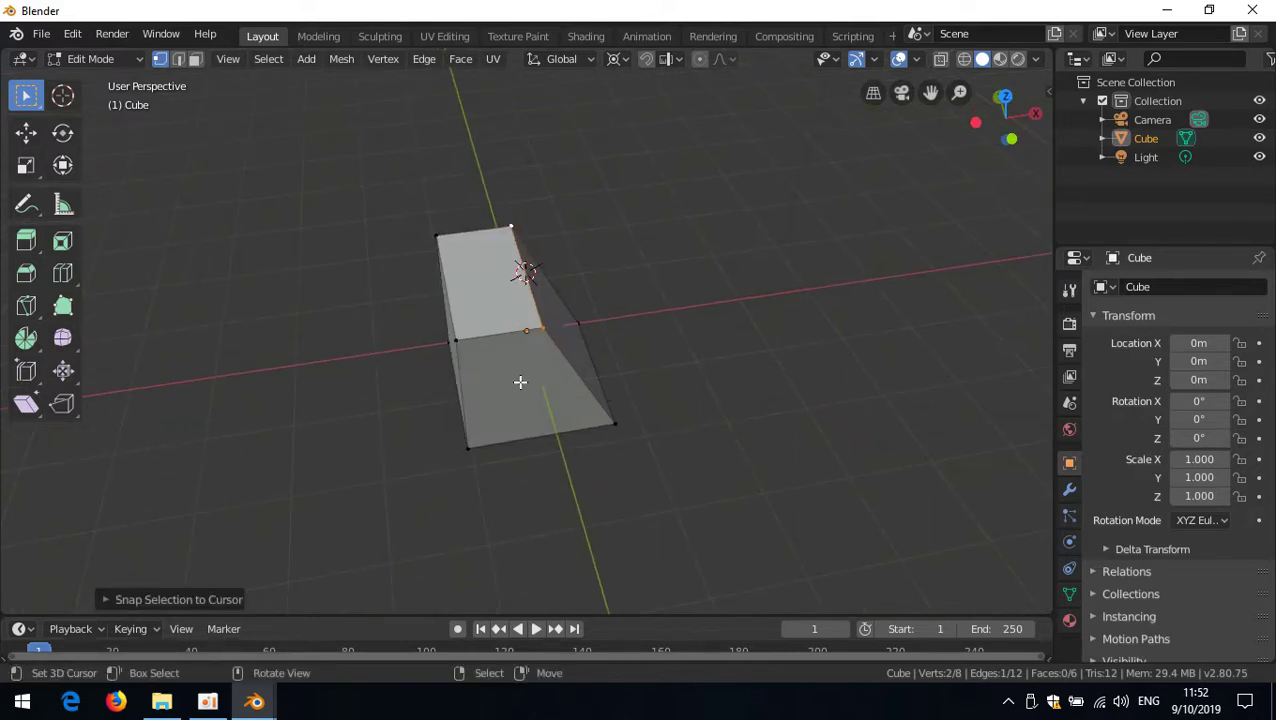
click(451, 243)
key(alt+s)
middle_drag(695, 336, 565, 390)
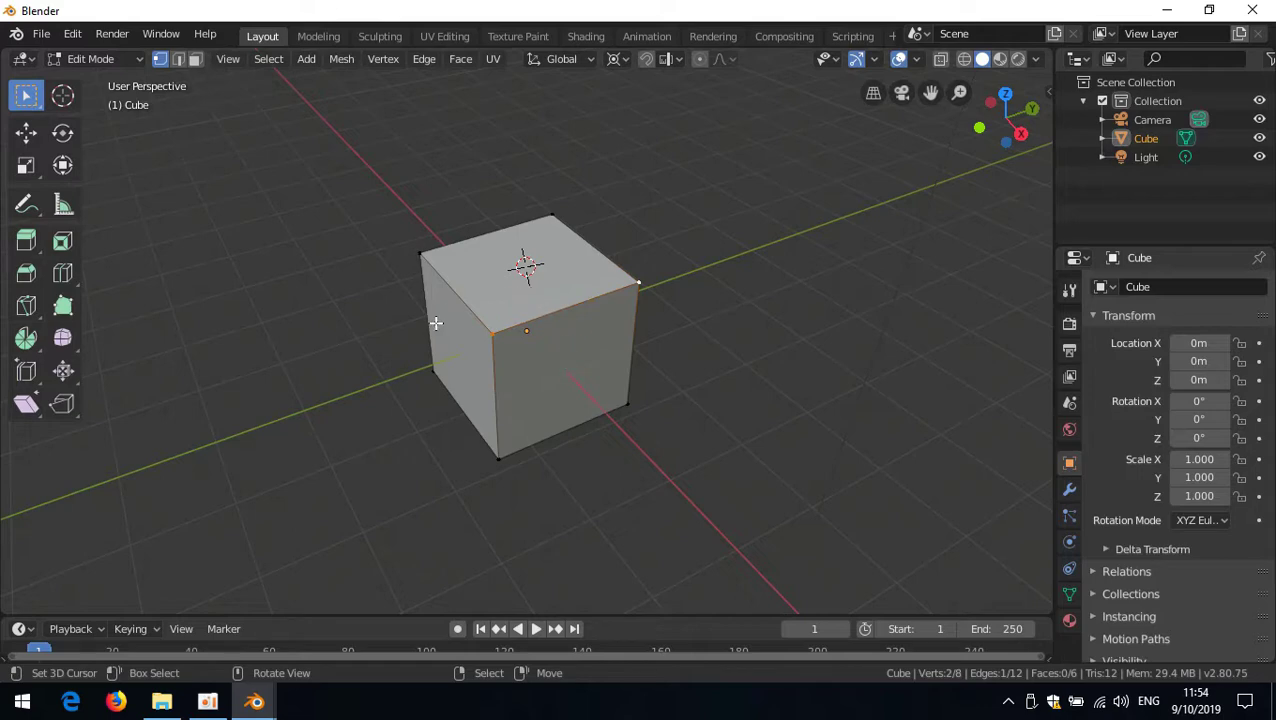
Reopen the minimised Blender Preferences window to review the left mouse keymap entries.
mouse_move(265, 700)
click(324, 648)
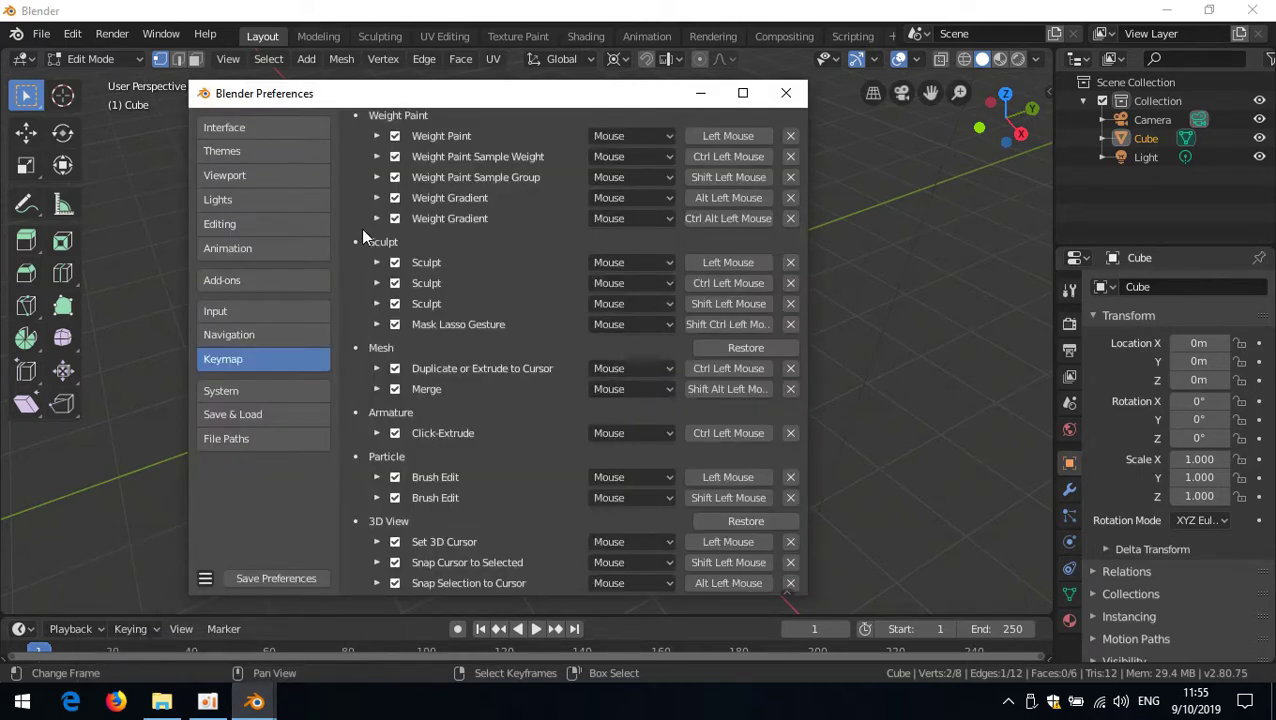
Filter the keymap by name for "view axis" and disable the four existing Tweak Middle View Axis entries.
scroll(640, 220, up, 15)
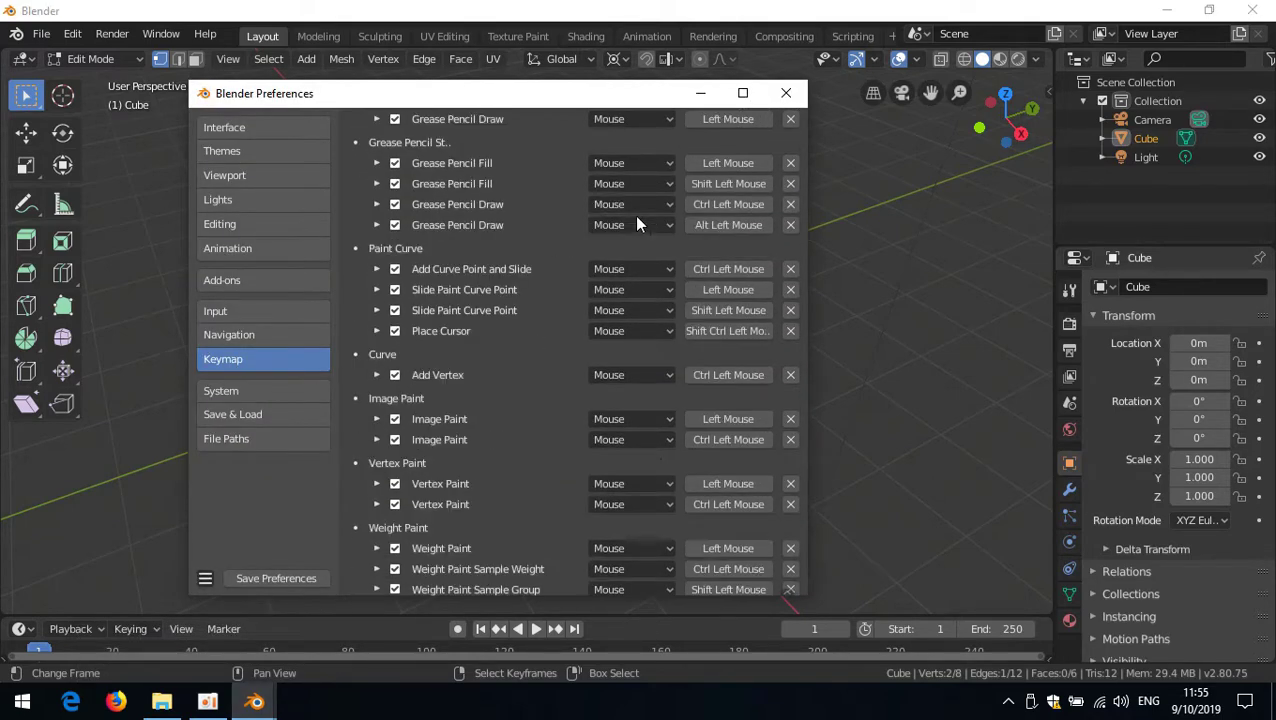
scroll(612, 190, up, 10)
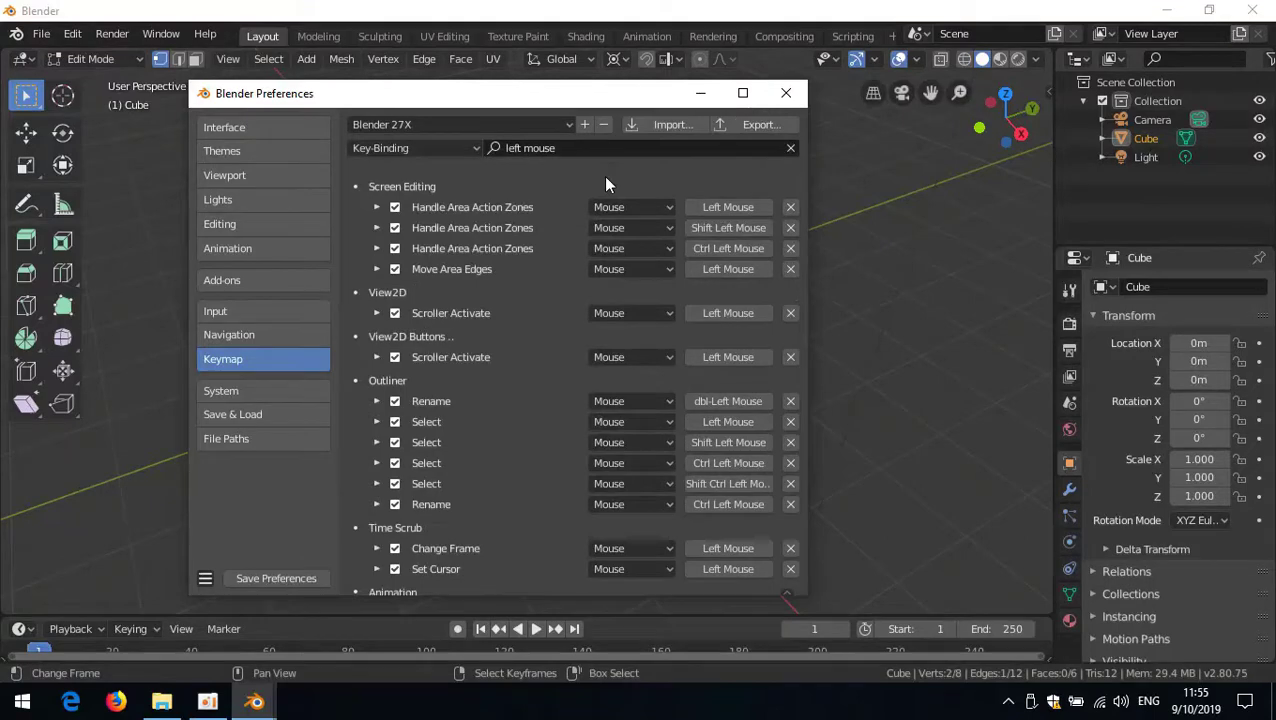
click(588, 149)
text(view axis)
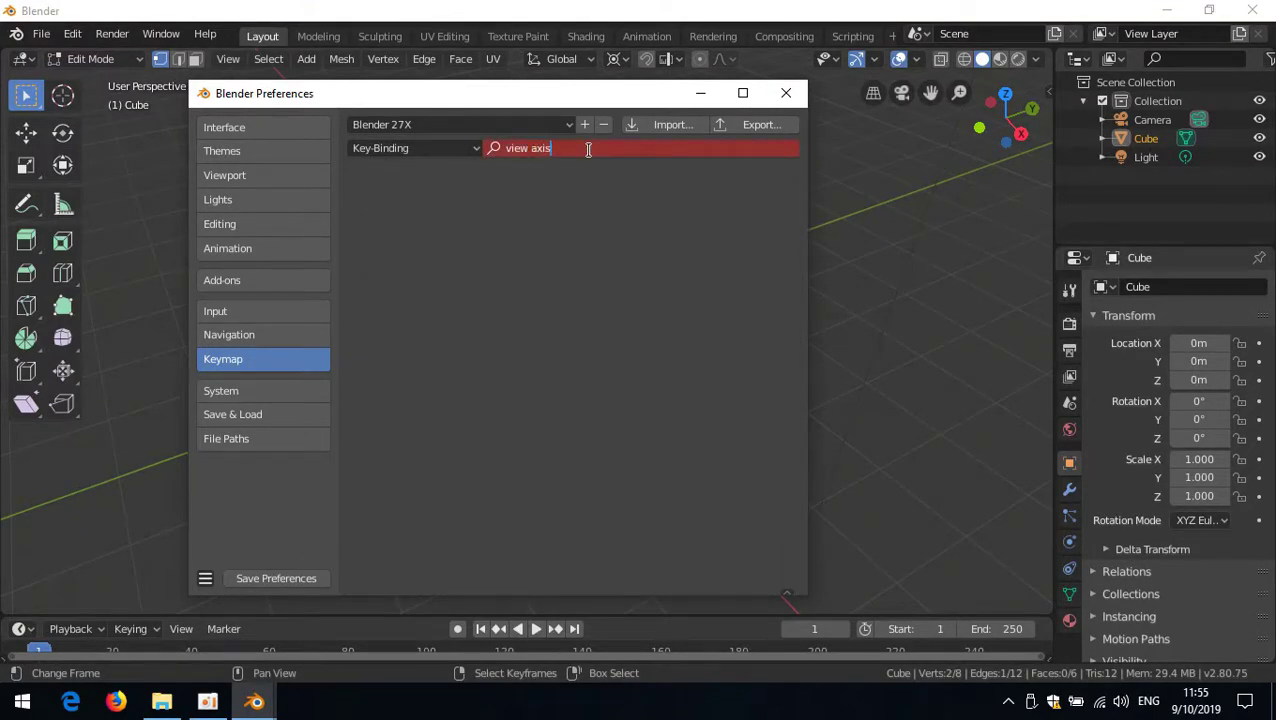
click(444, 147)
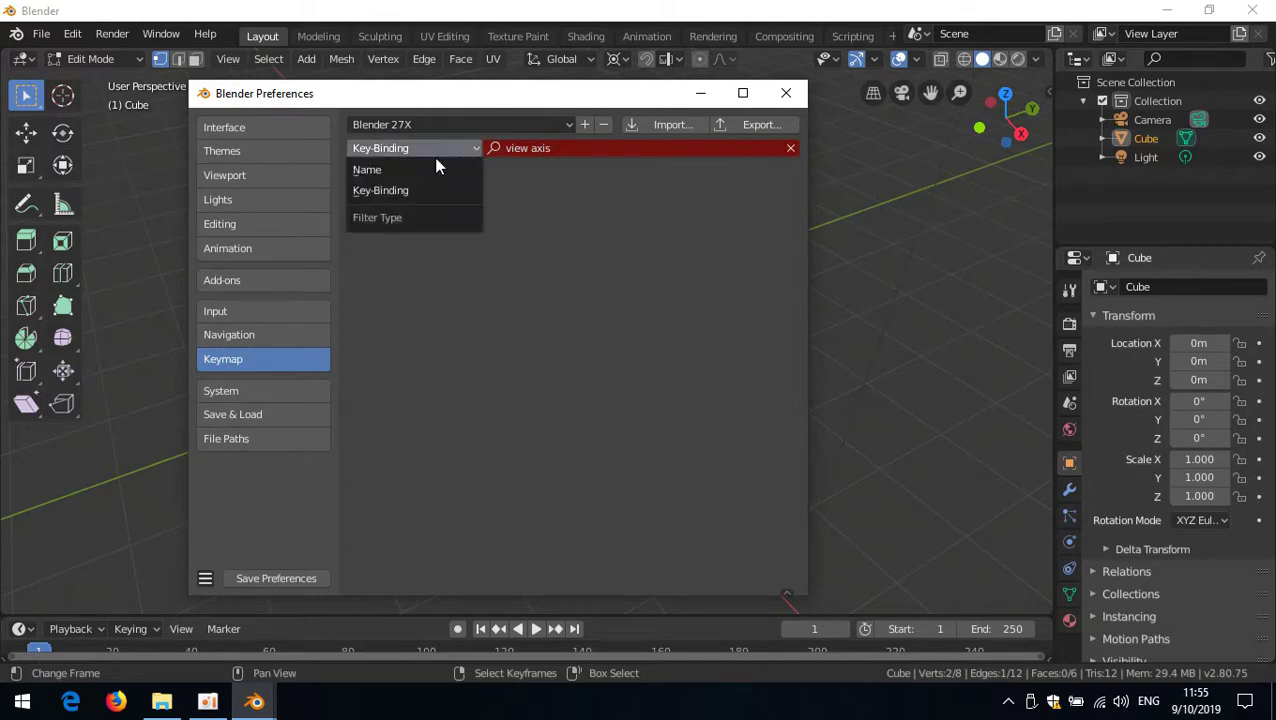
click(427, 170)
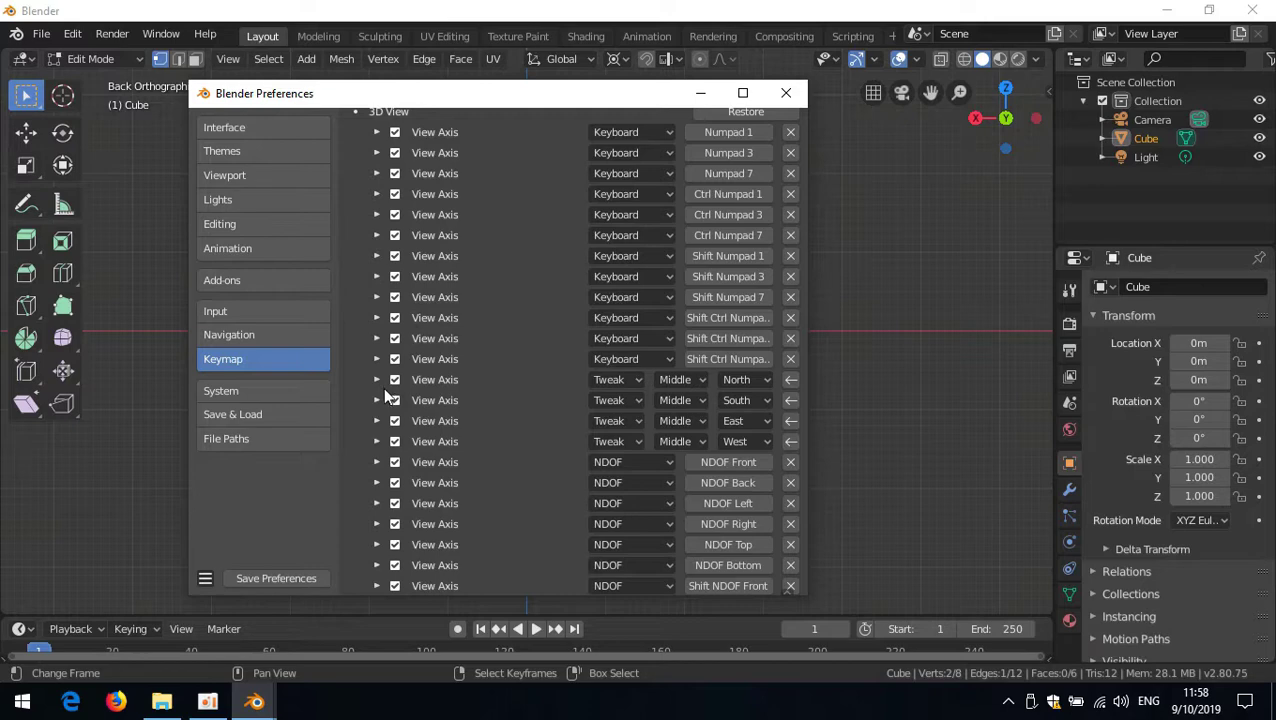
drag(396, 383, 395, 400)
scroll(545, 386, up, 3)
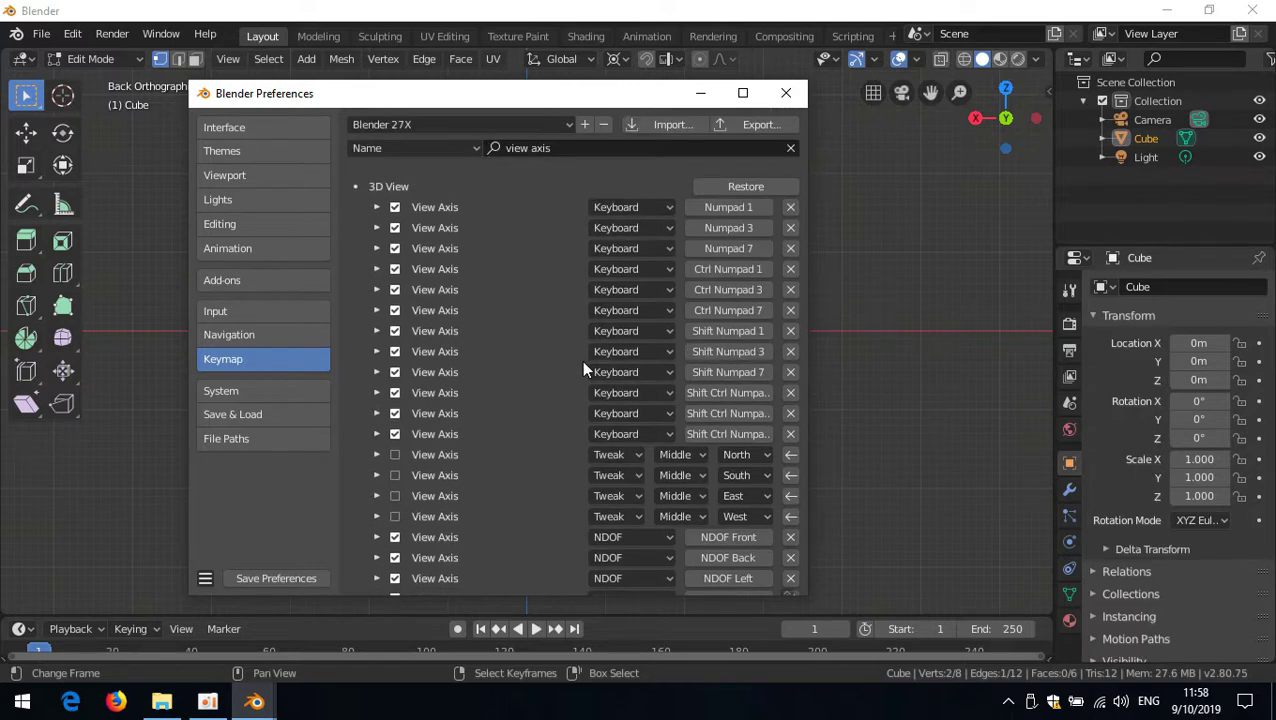
Change the Front view's Numpad 1 View Axis entry to Tweak, Middle, North with the Ctrl modifier.
click(628, 208)
click(622, 248)
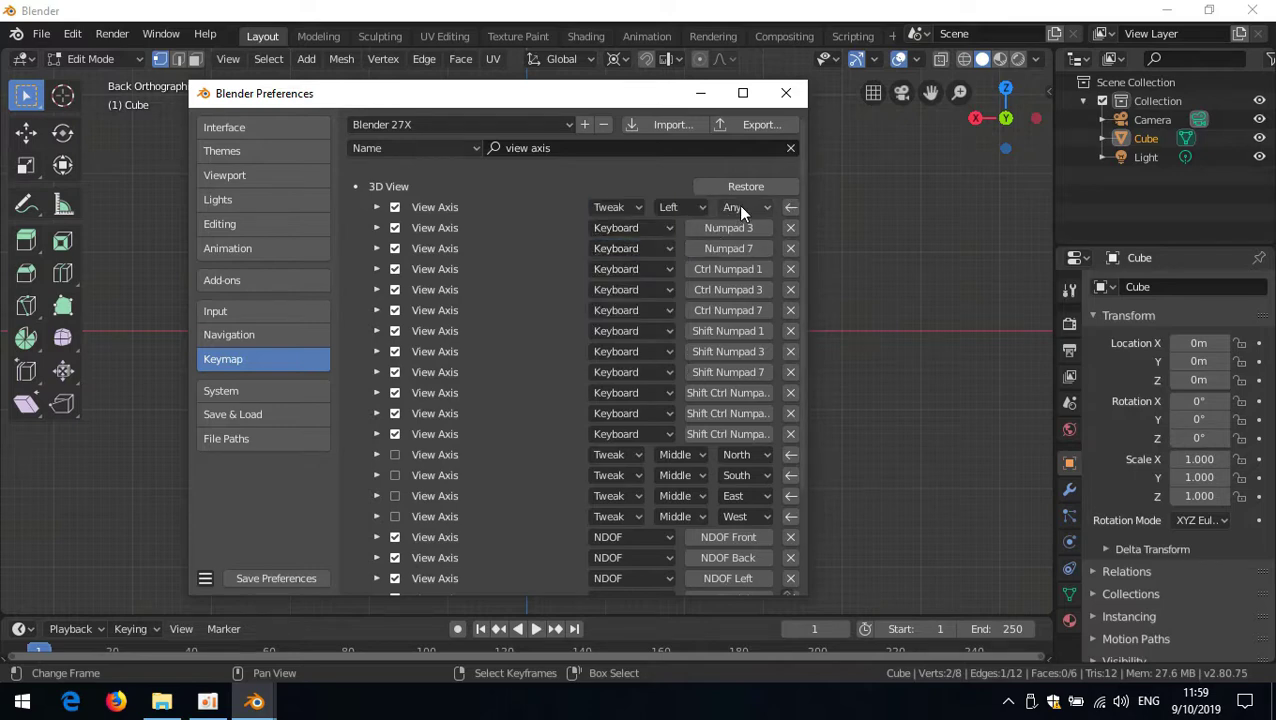
click(668, 208)
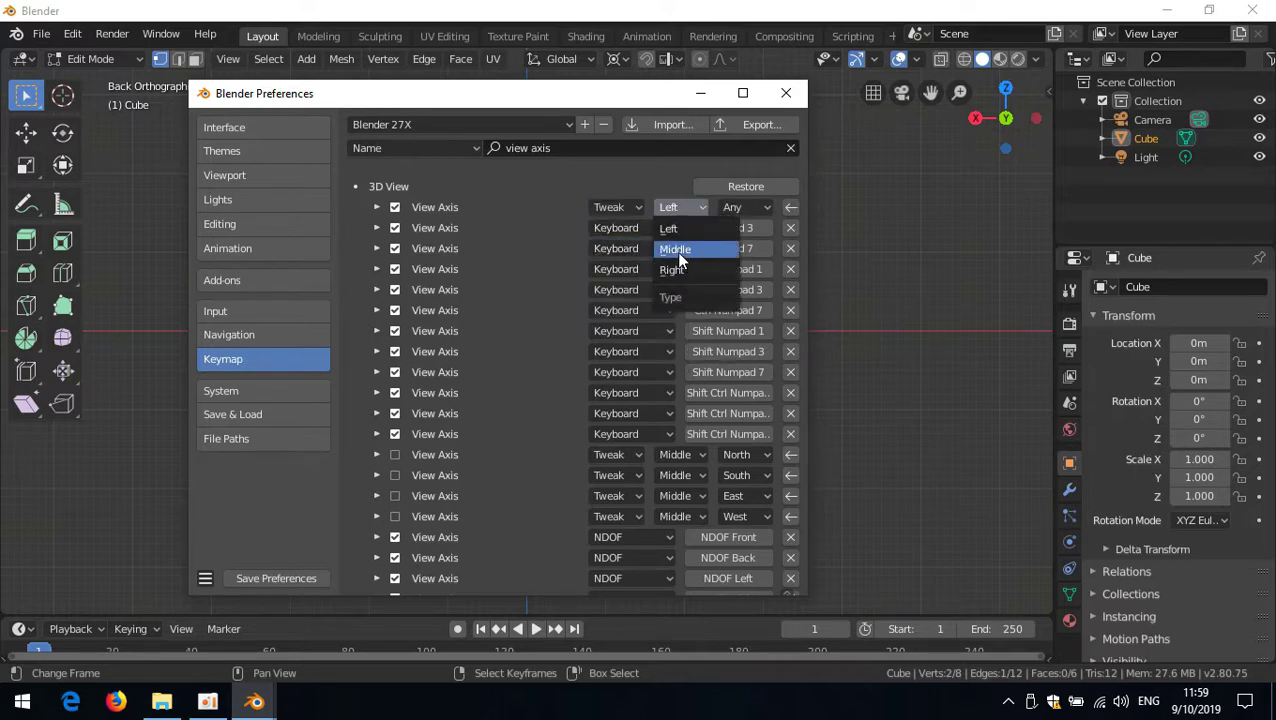
click(676, 250)
click(733, 207)
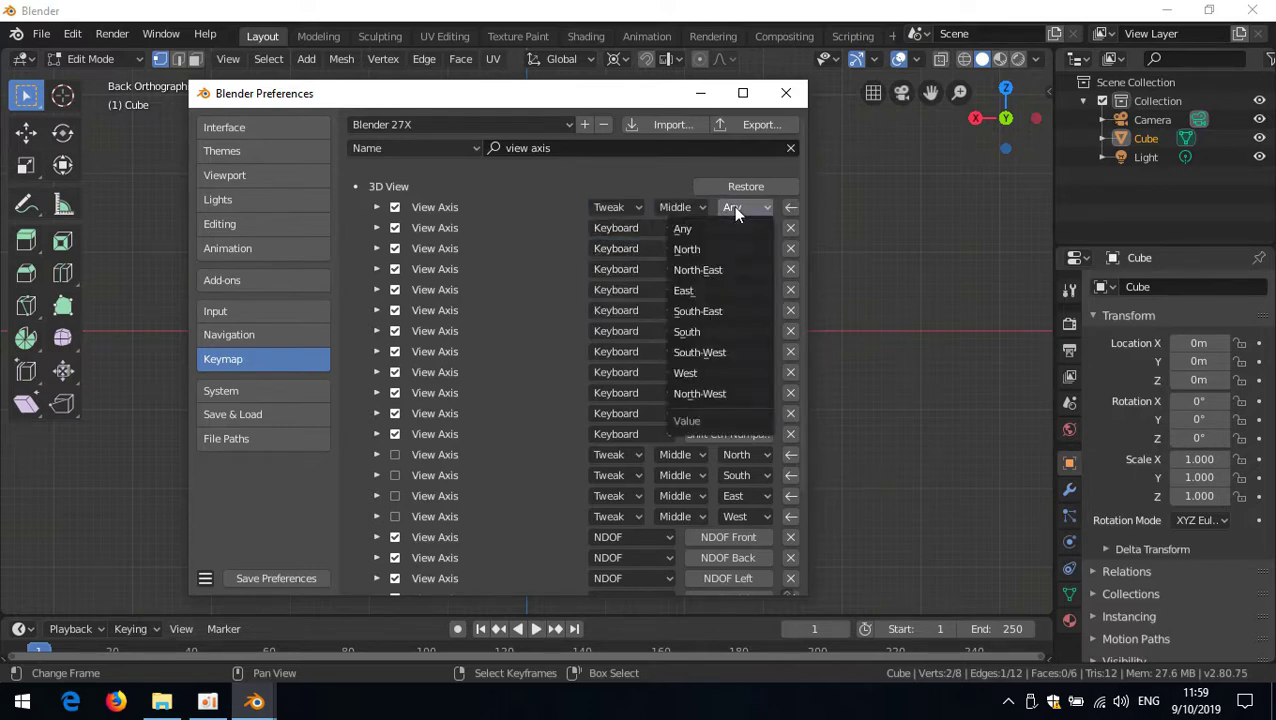
click(729, 250)
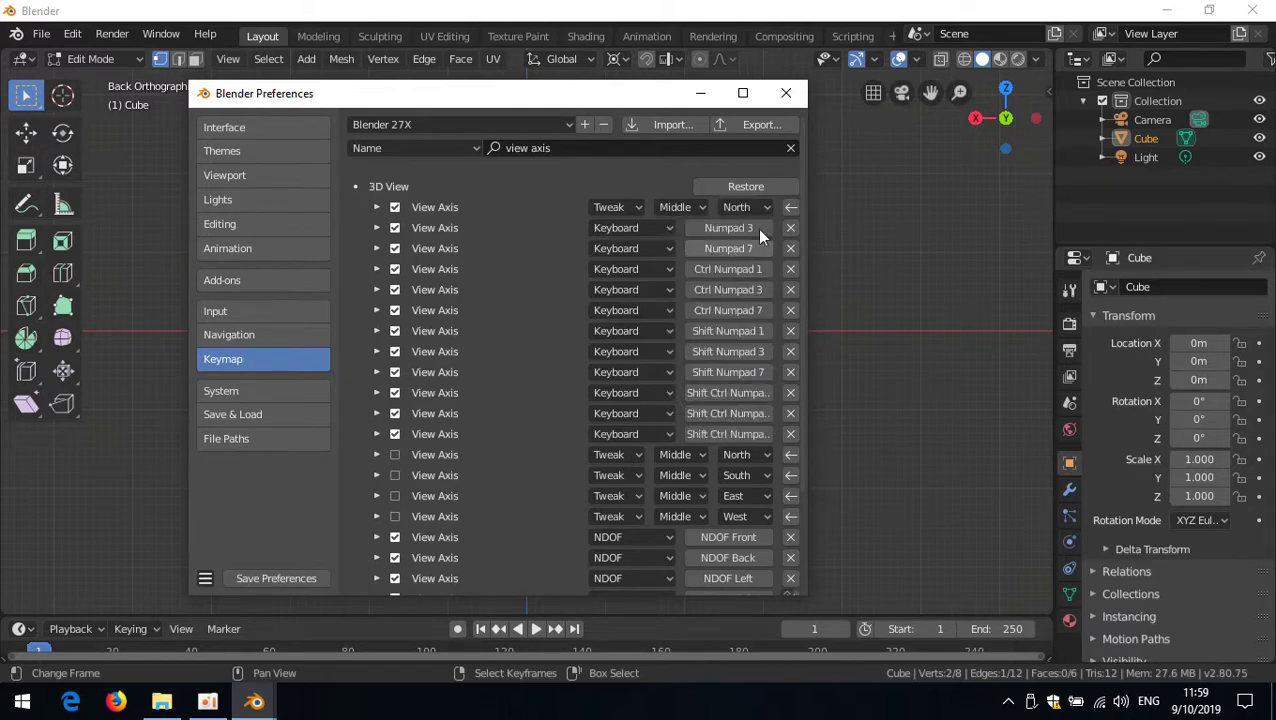
click(379, 208)
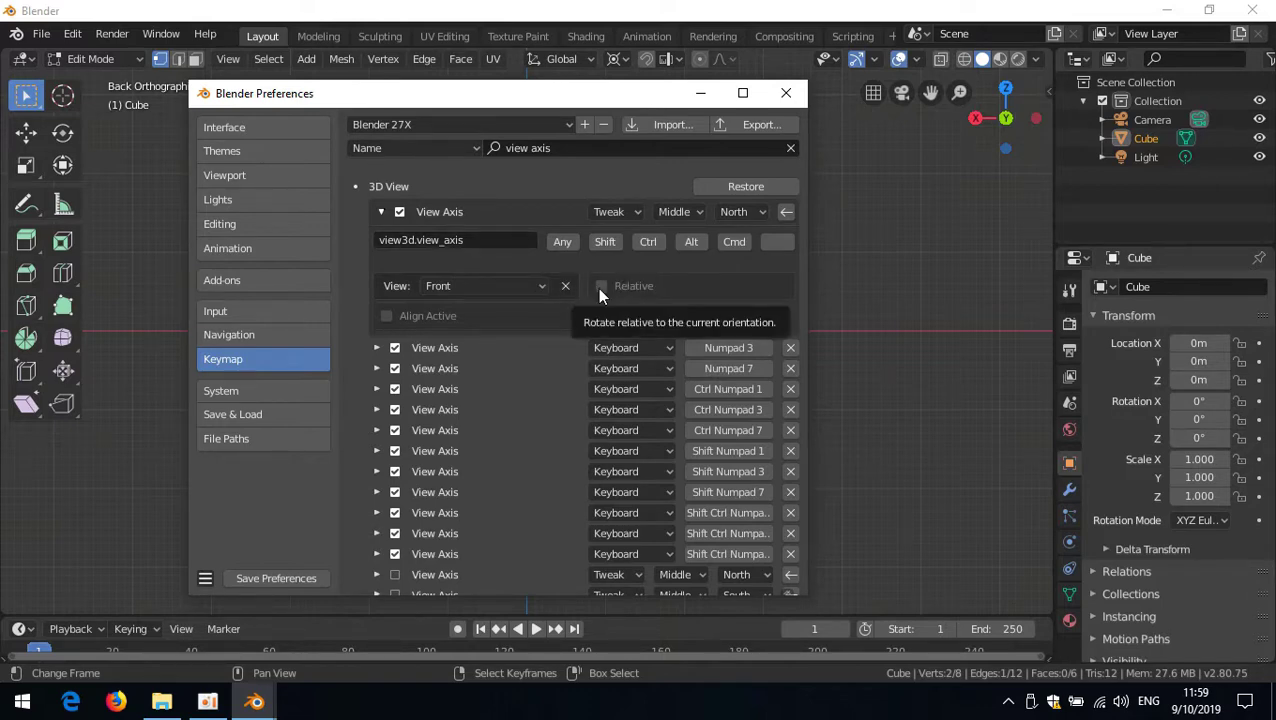
click(648, 241)
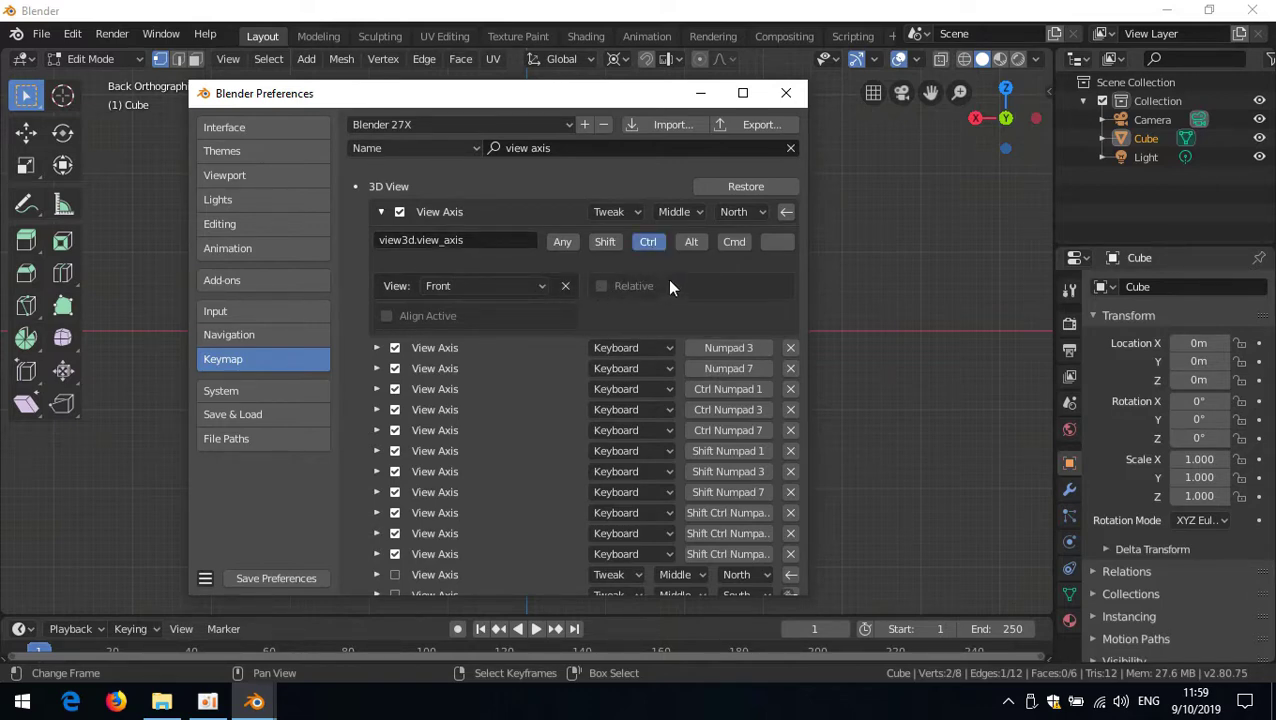
Try the Ctrl Tweak Middle North gesture for the Front view in the viewport, and bring back Blender Preferences.
click(785, 93)
ctrl+middle_drag(686, 356, 689, 319)
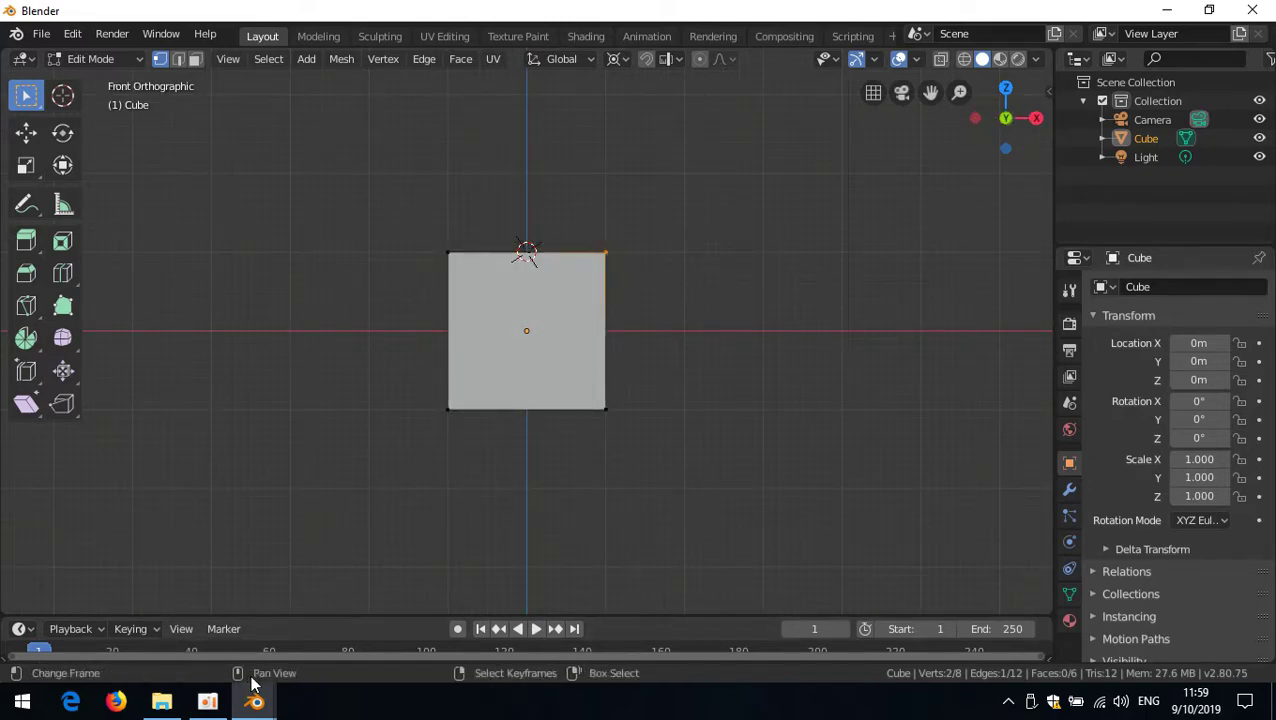
mouse_move(262, 702)
click(398, 630)
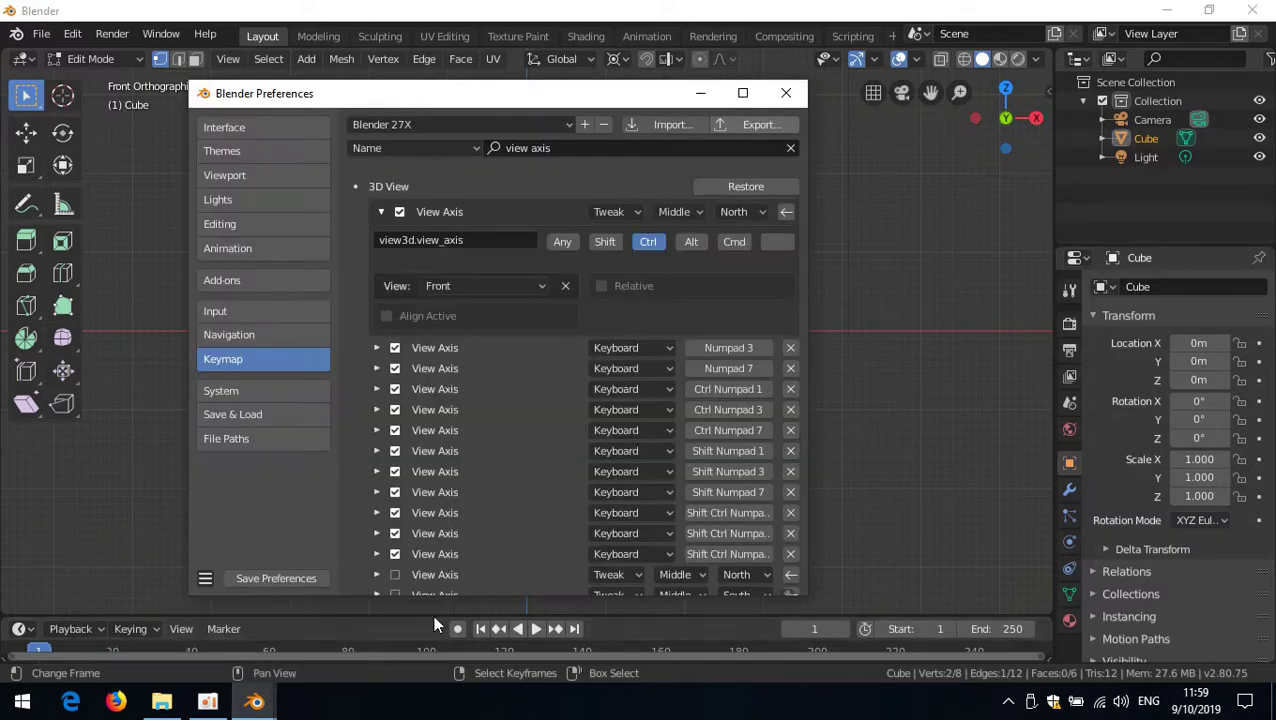
Change the Right view's Numpad 3 View Axis entry to Tweak, Middle, East with the Ctrl modifier.
click(380, 211)
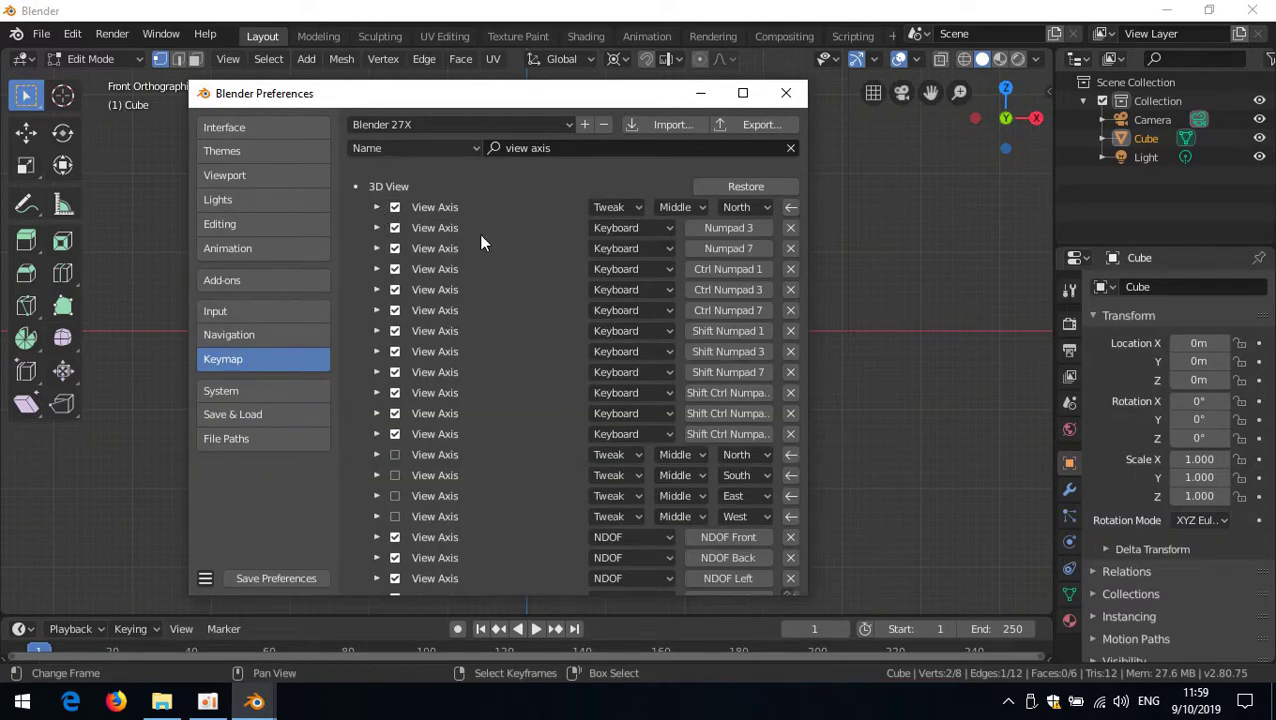
click(654, 229)
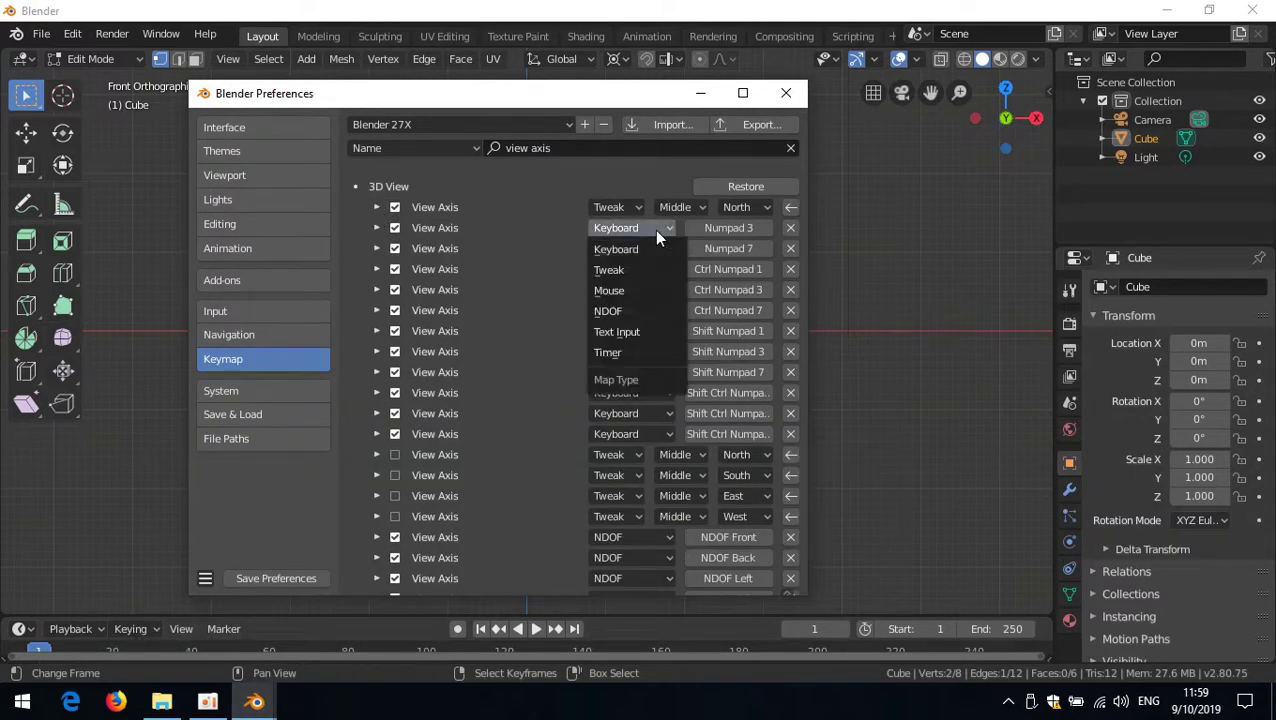
click(620, 269)
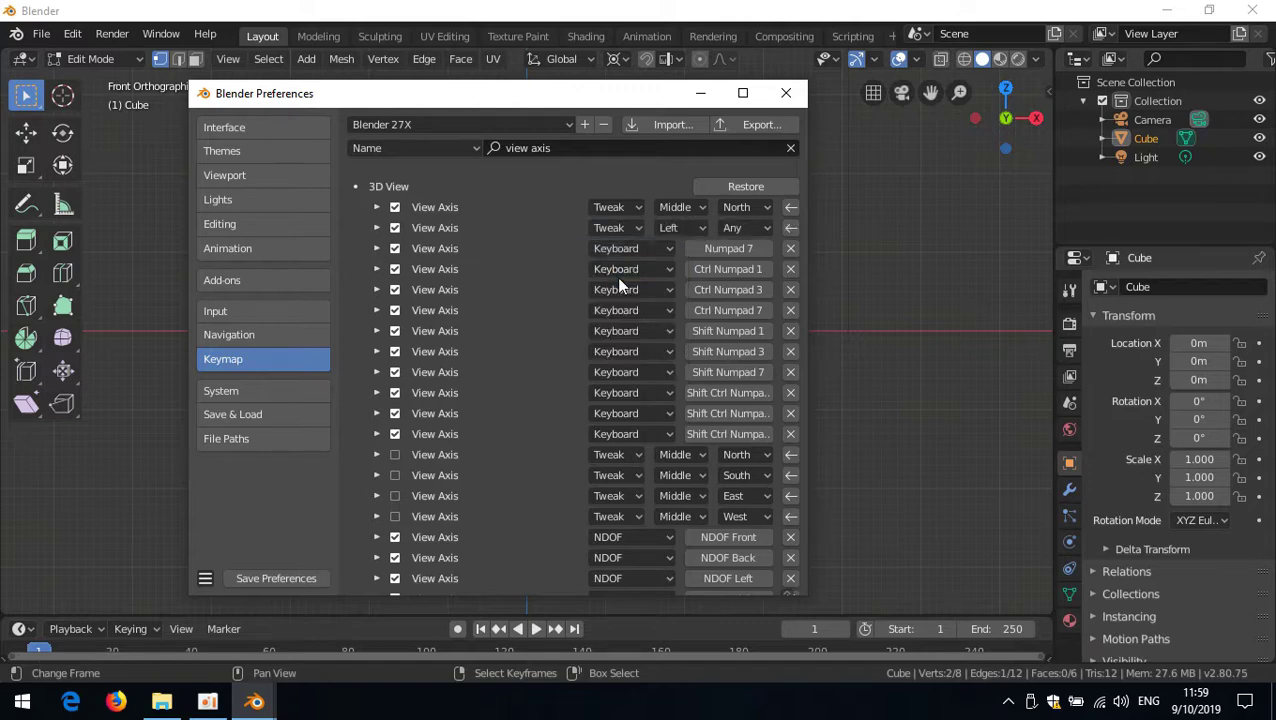
click(683, 228)
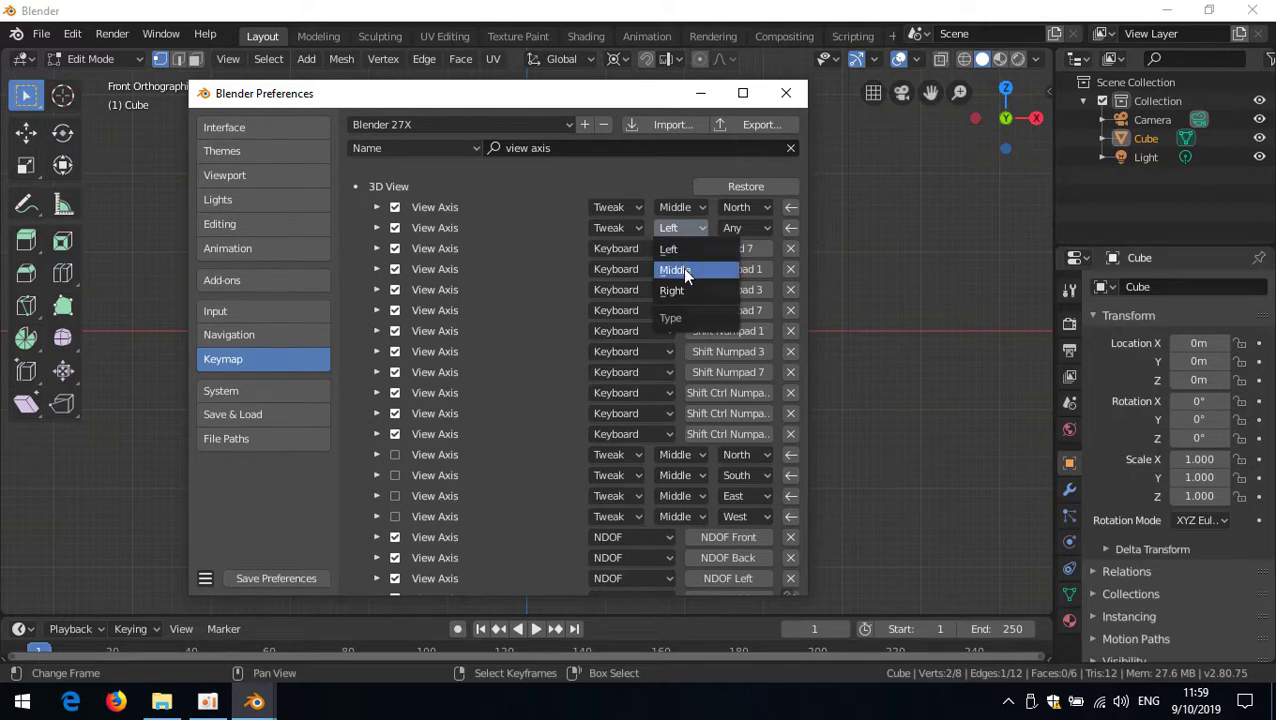
click(682, 268)
click(741, 226)
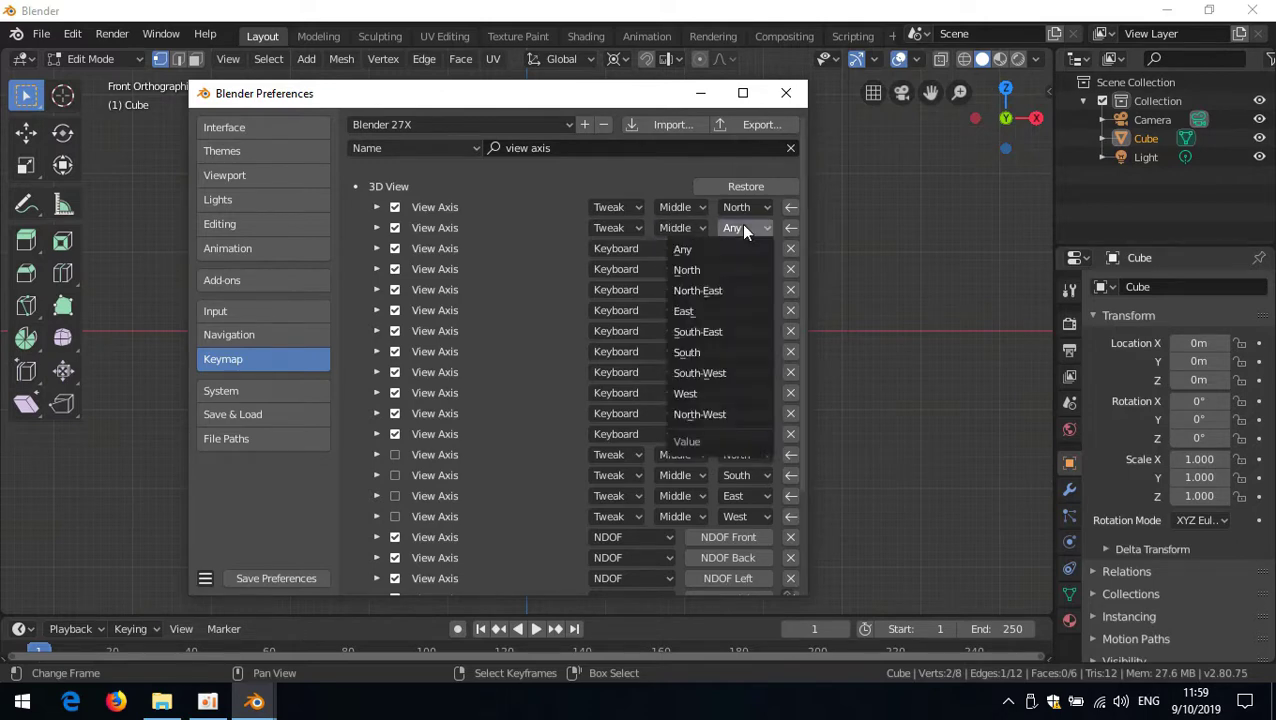
click(720, 306)
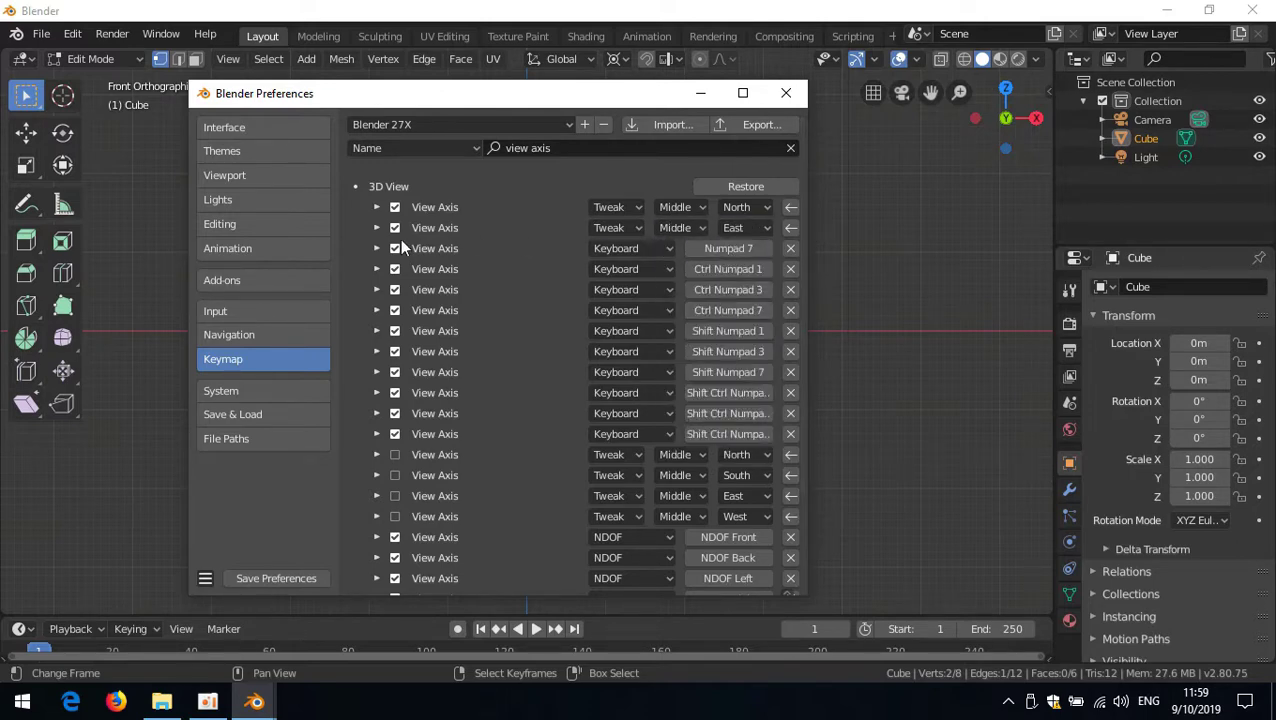
click(376, 228)
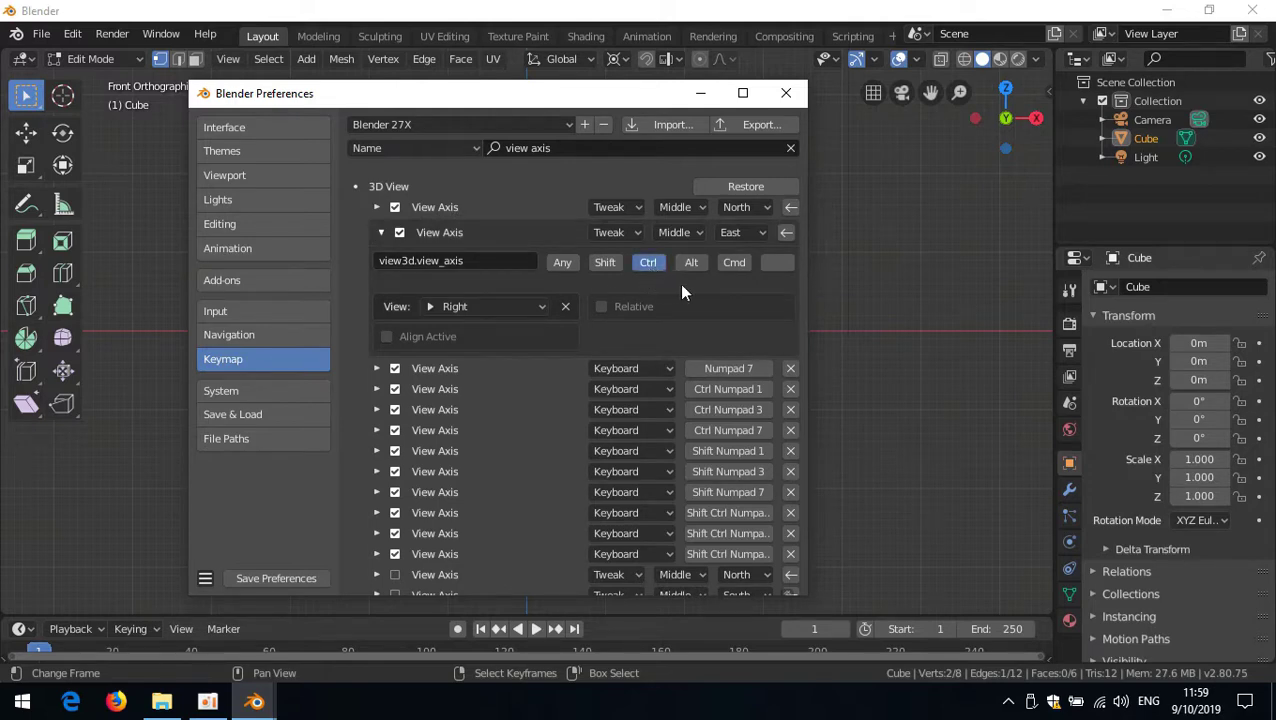
Try switching the viewport to the Right view, orbit back to perspective, and bring back Blender Preferences.
click(752, 16)
key(KP_3)
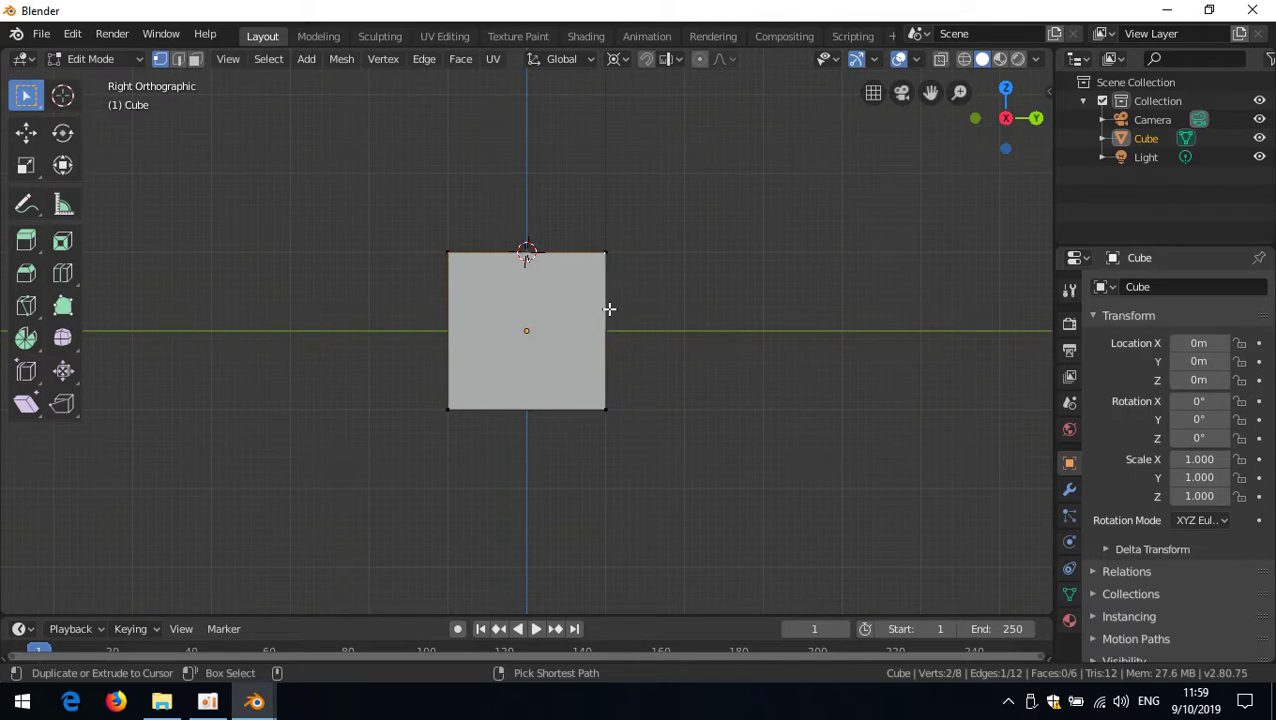
middle_drag(555, 307, 584, 348)
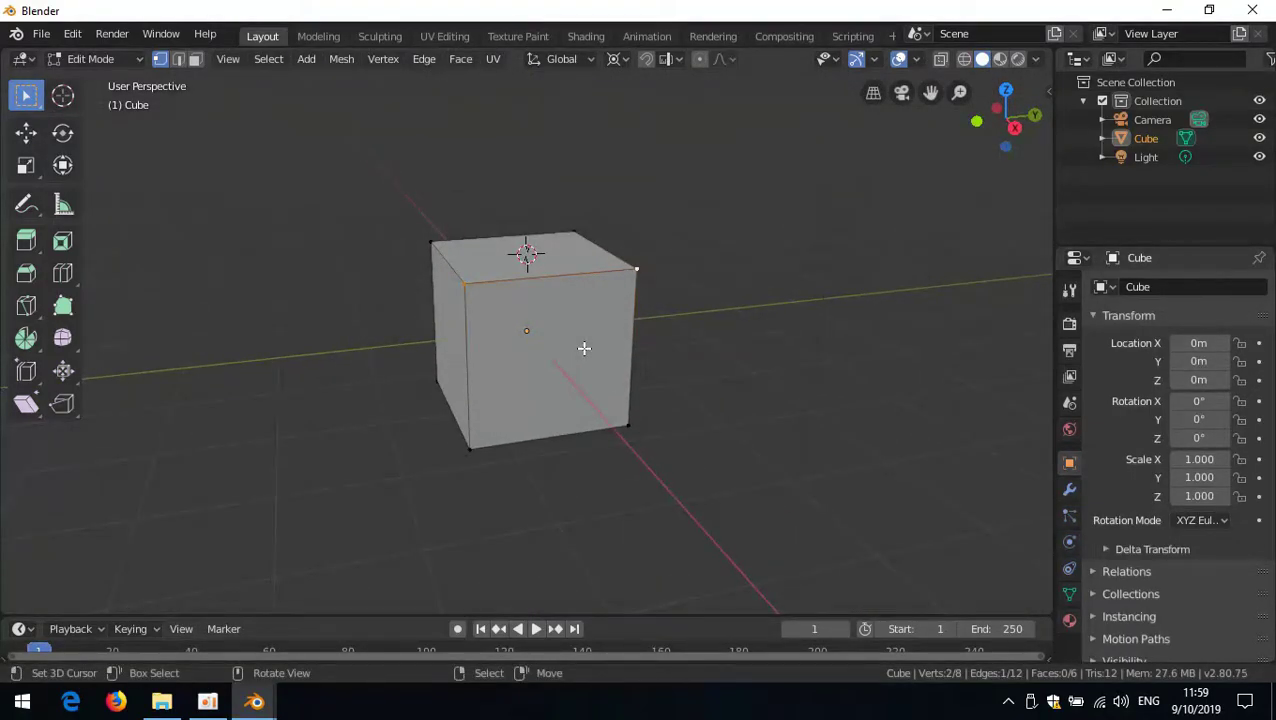
mouse_move(254, 700)
click(357, 644)
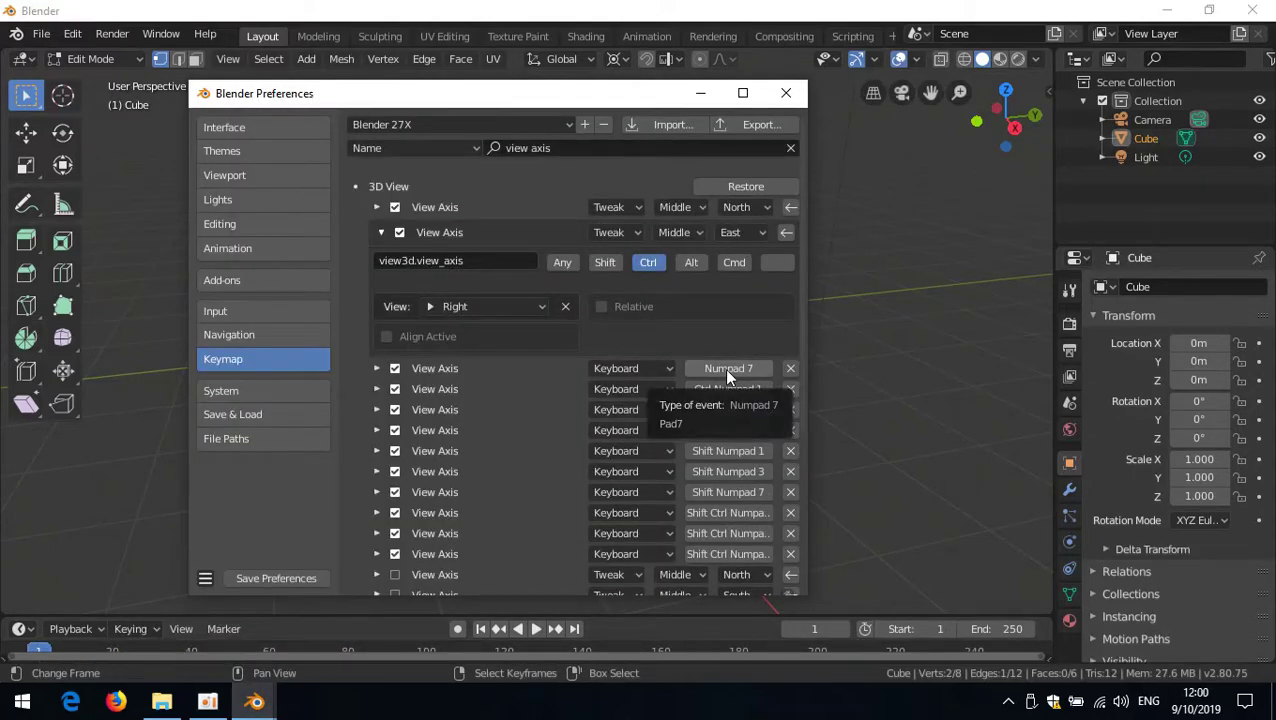
Change the Top view's Numpad 7 View Axis entry to Tweak, Middle, North with the Alt modifier.
click(617, 369)
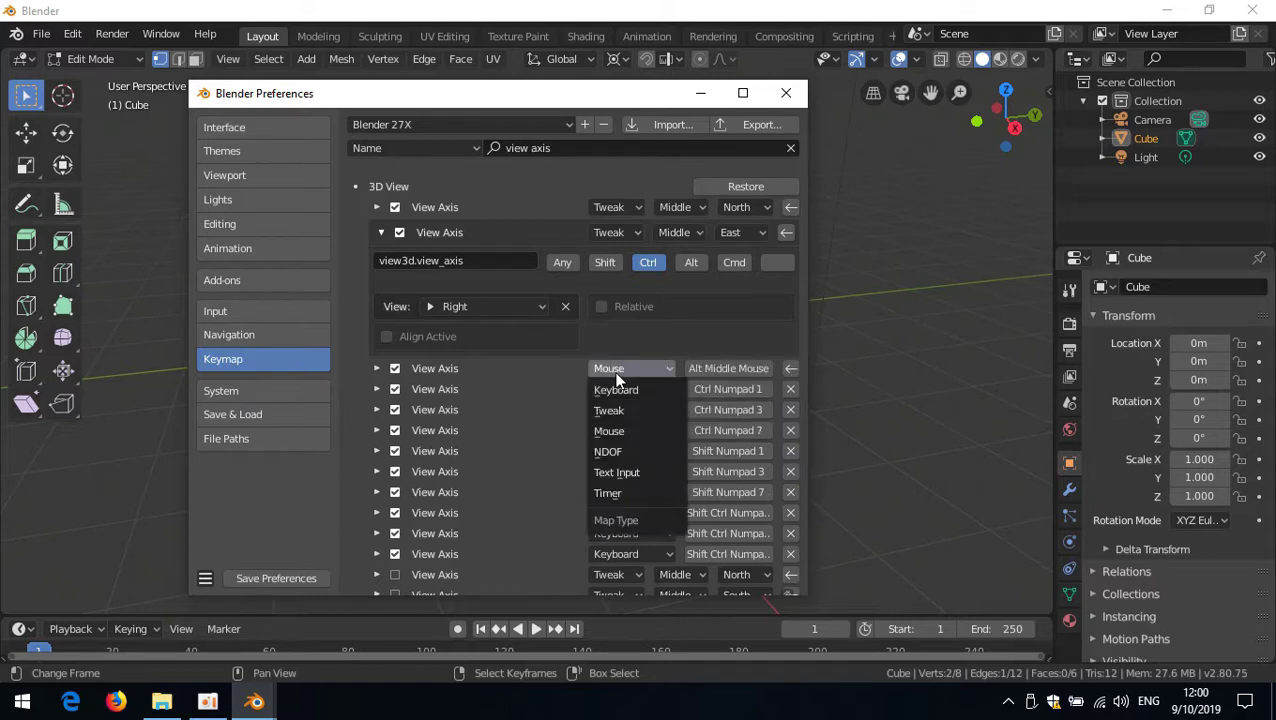
click(610, 411)
click(683, 369)
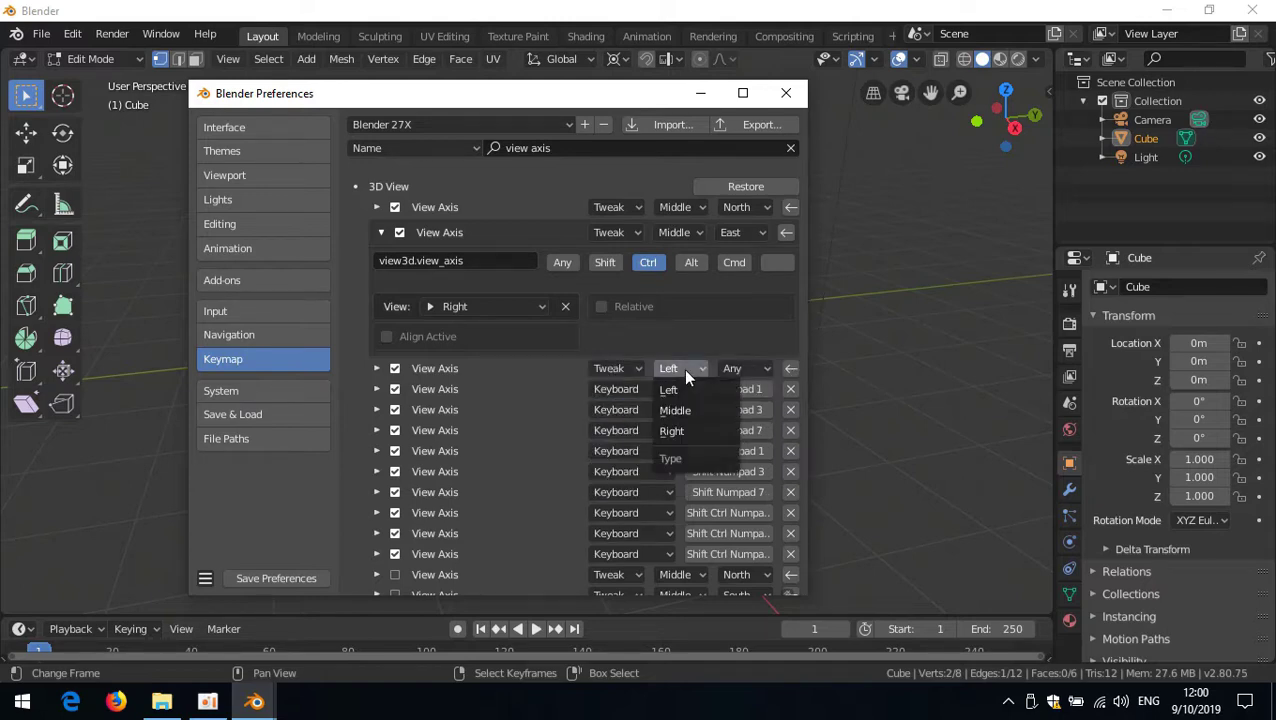
click(670, 410)
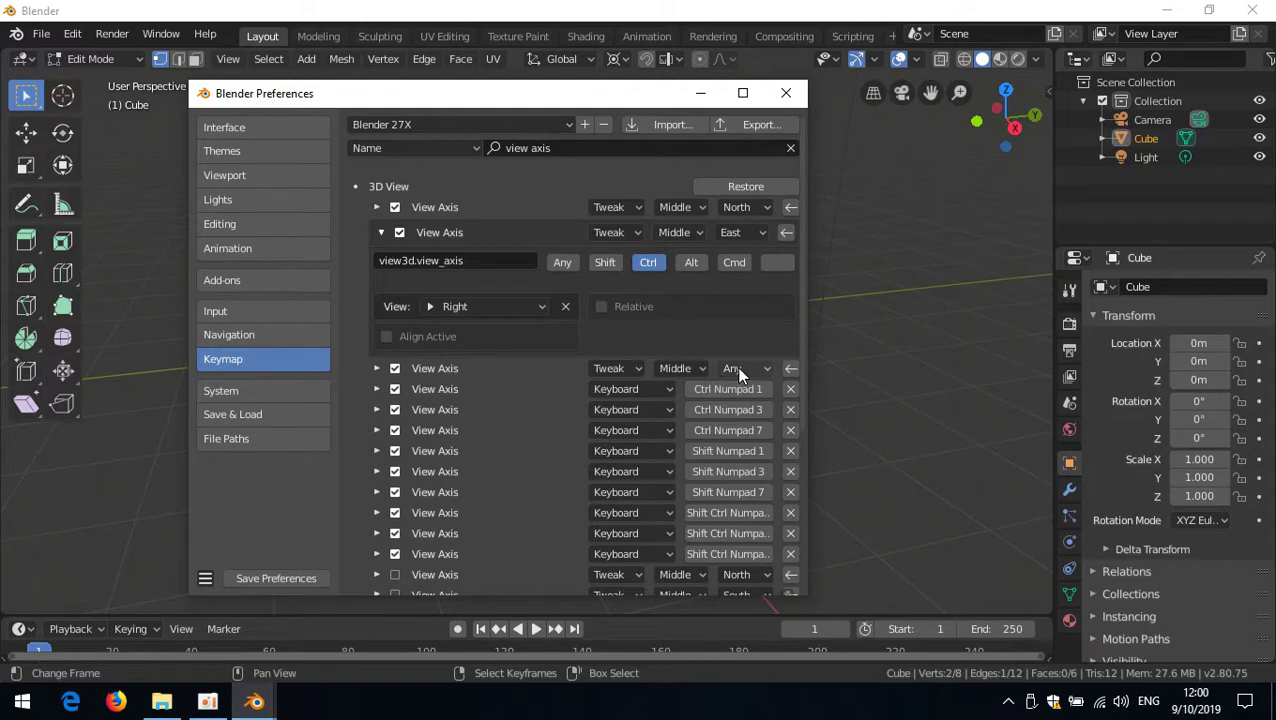
click(736, 368)
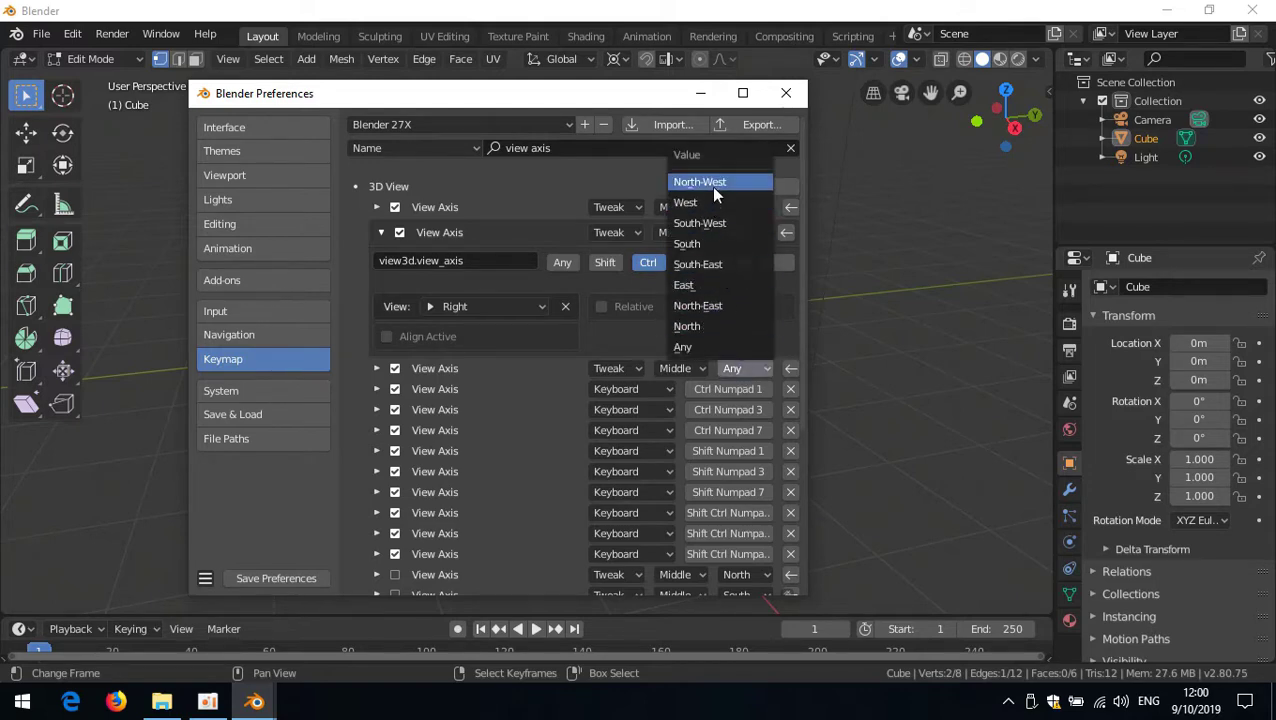
click(697, 324)
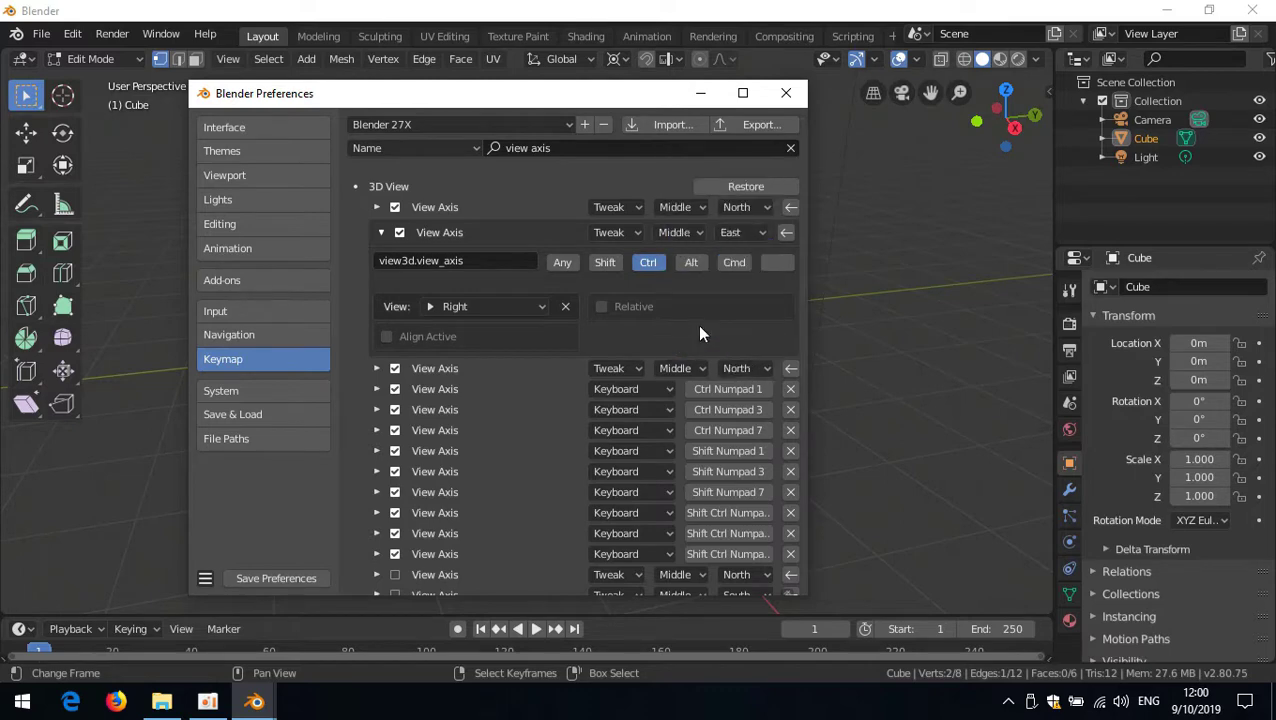
click(377, 367)
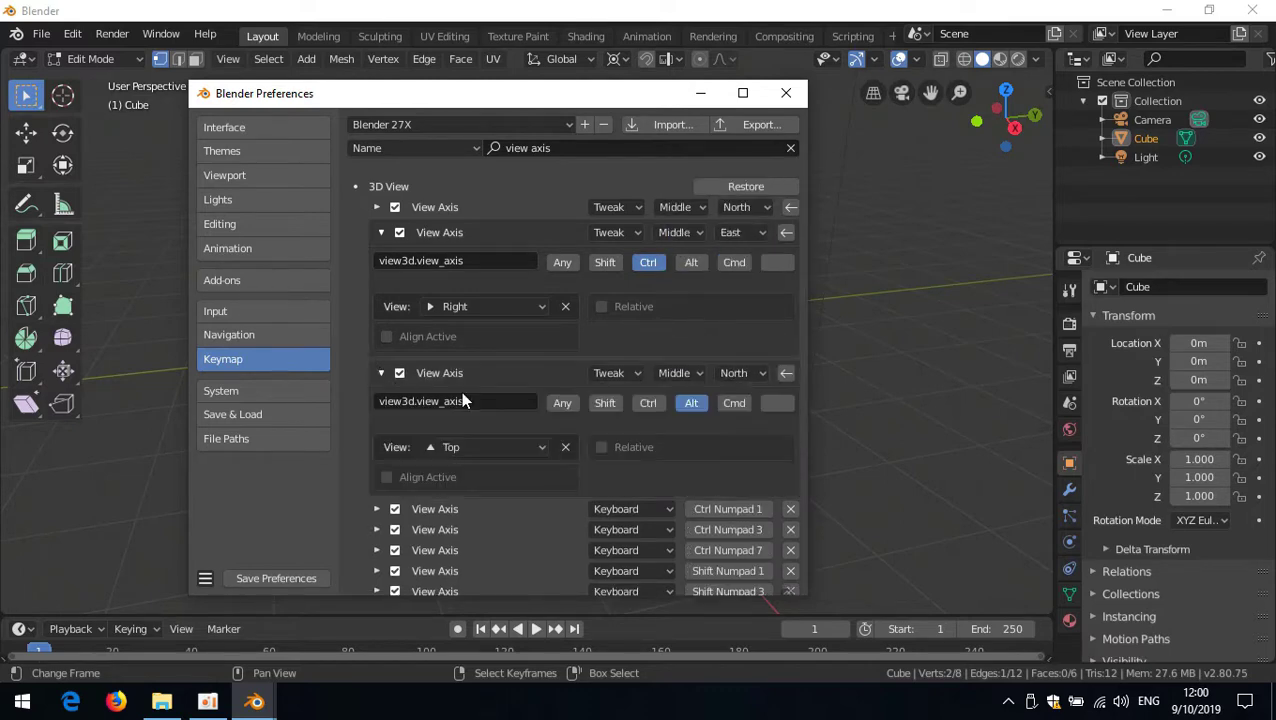
click(380, 370)
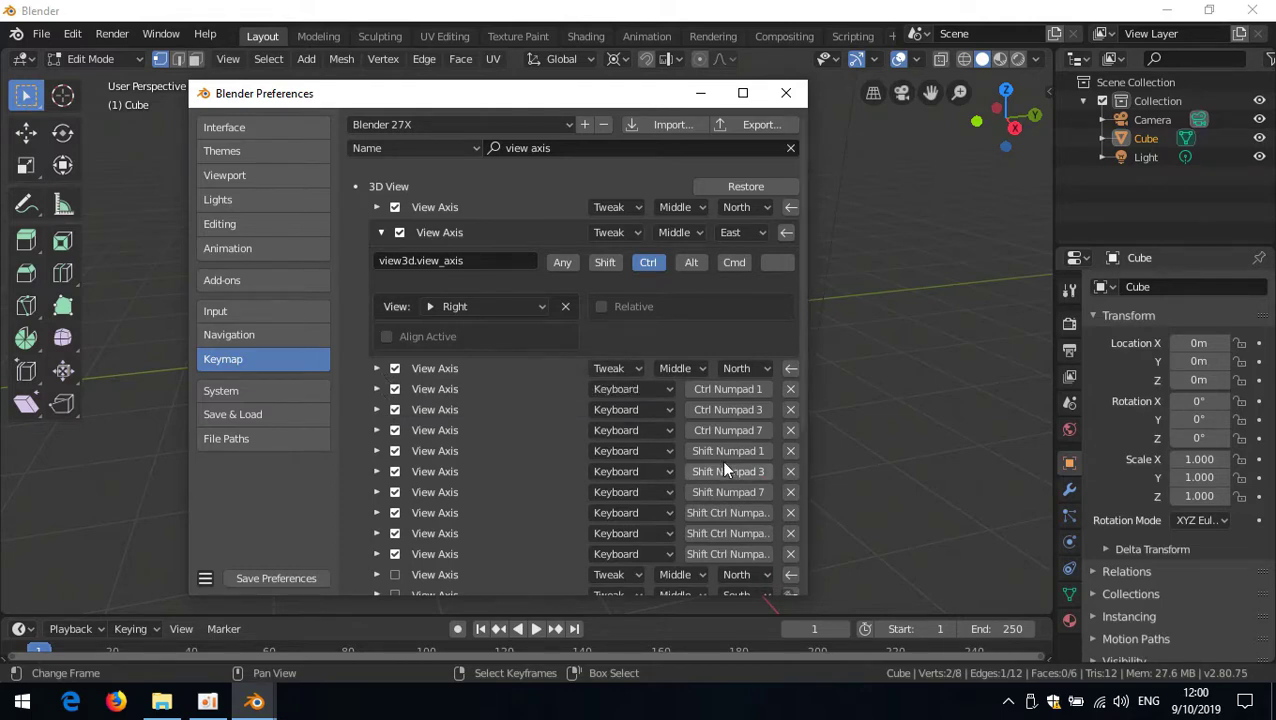
Change the Back view's Ctrl Numpad 1 View Axis entry to Tweak, Middle, South, keeping the Ctrl modifier.
click(649, 393)
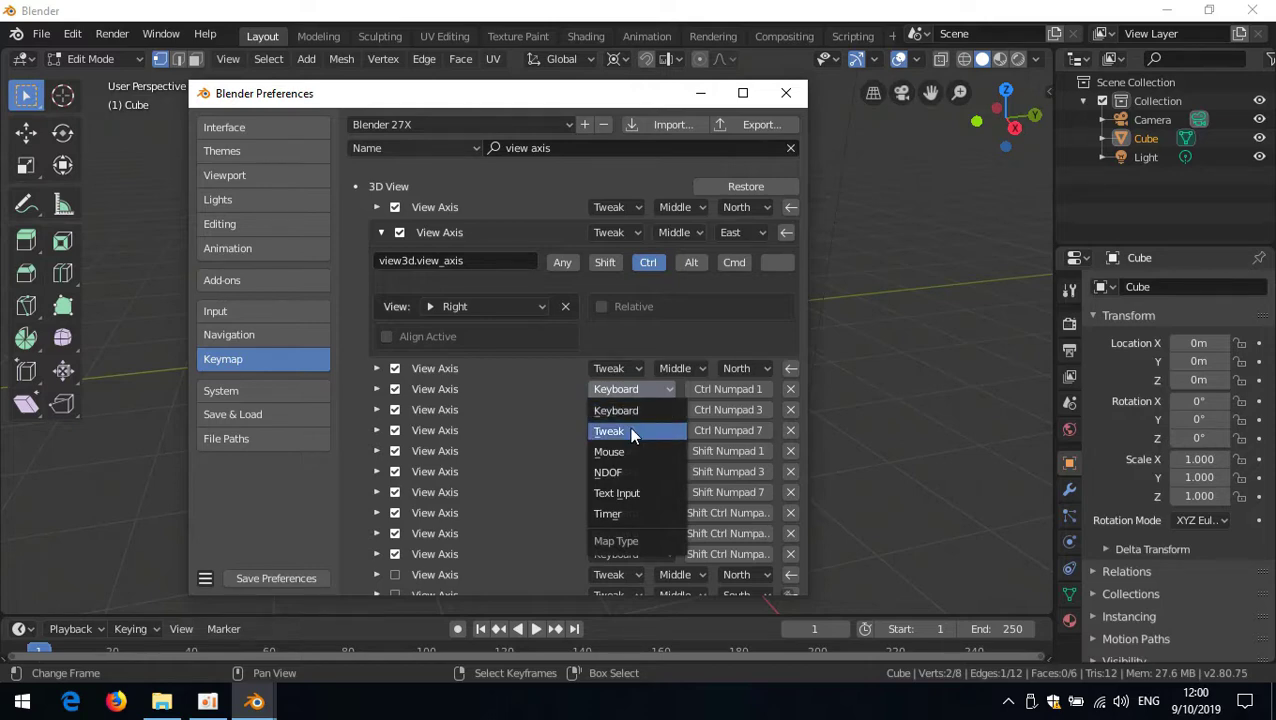
click(629, 430)
click(674, 390)
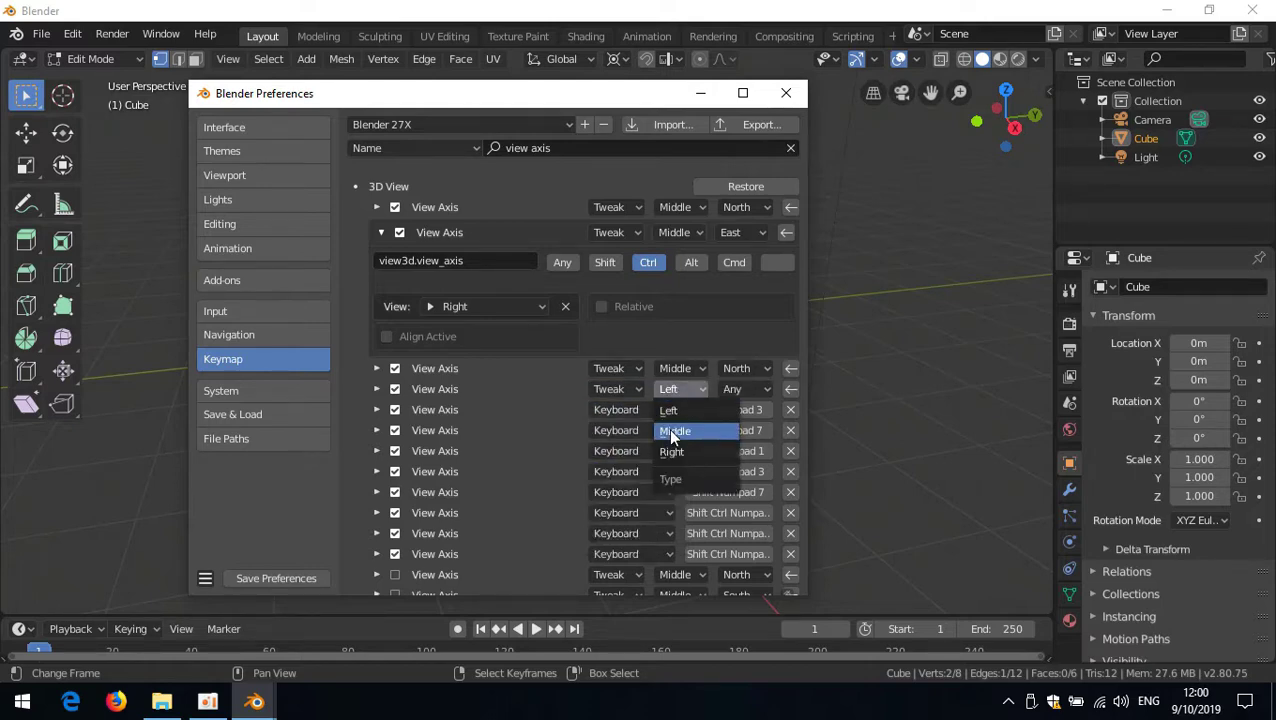
click(670, 430)
click(735, 390)
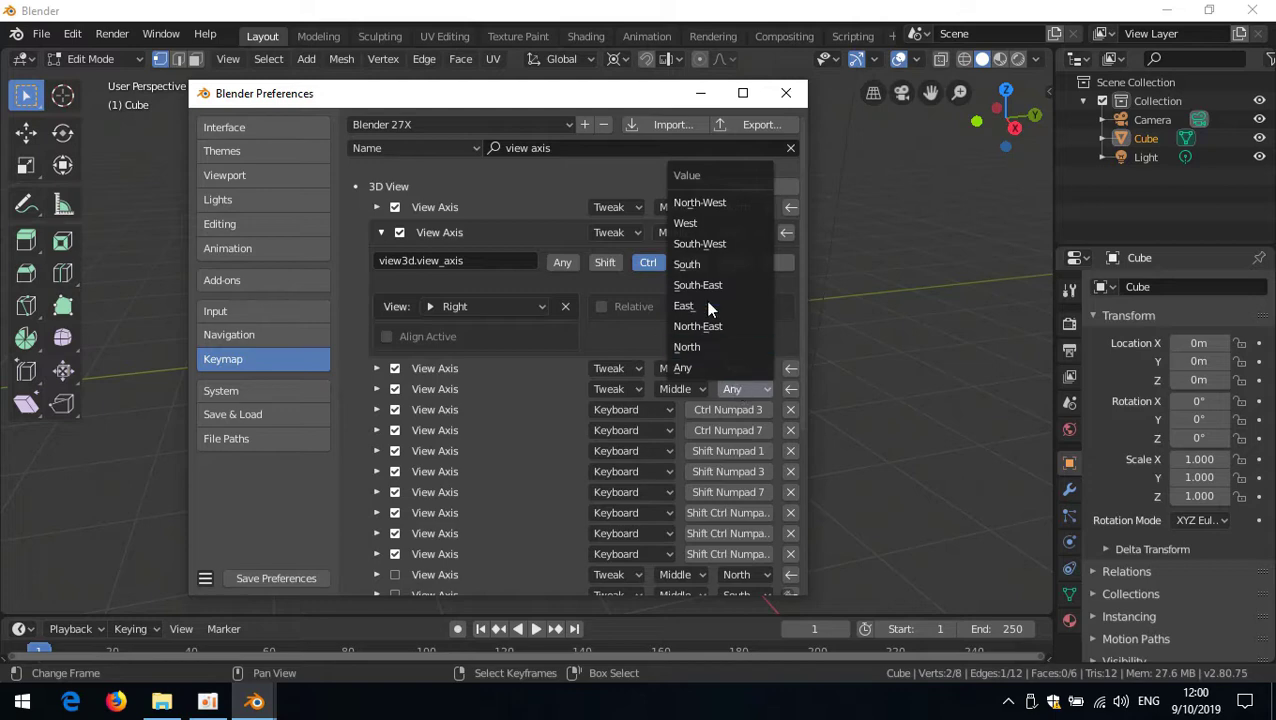
click(705, 263)
click(378, 390)
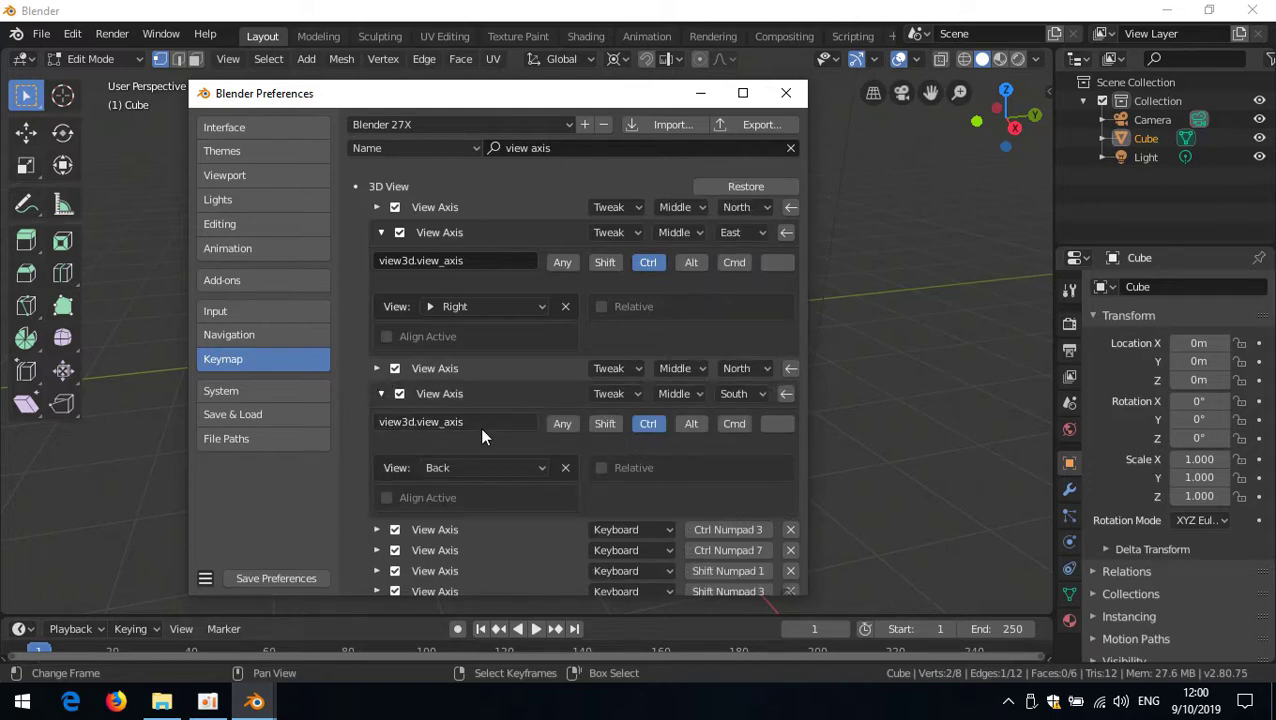
Change the Left view's Ctrl Numpad 3 View Axis entry to Tweak, Middle, West.
click(381, 394)
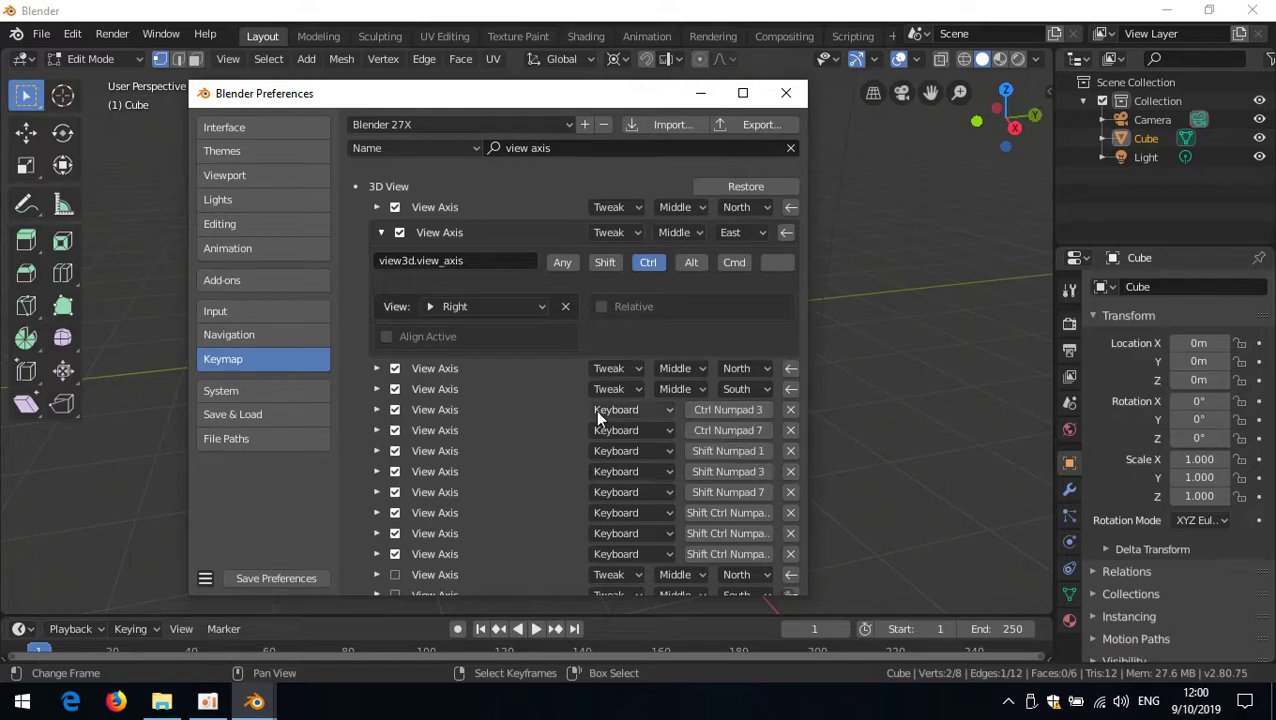
click(623, 410)
click(626, 453)
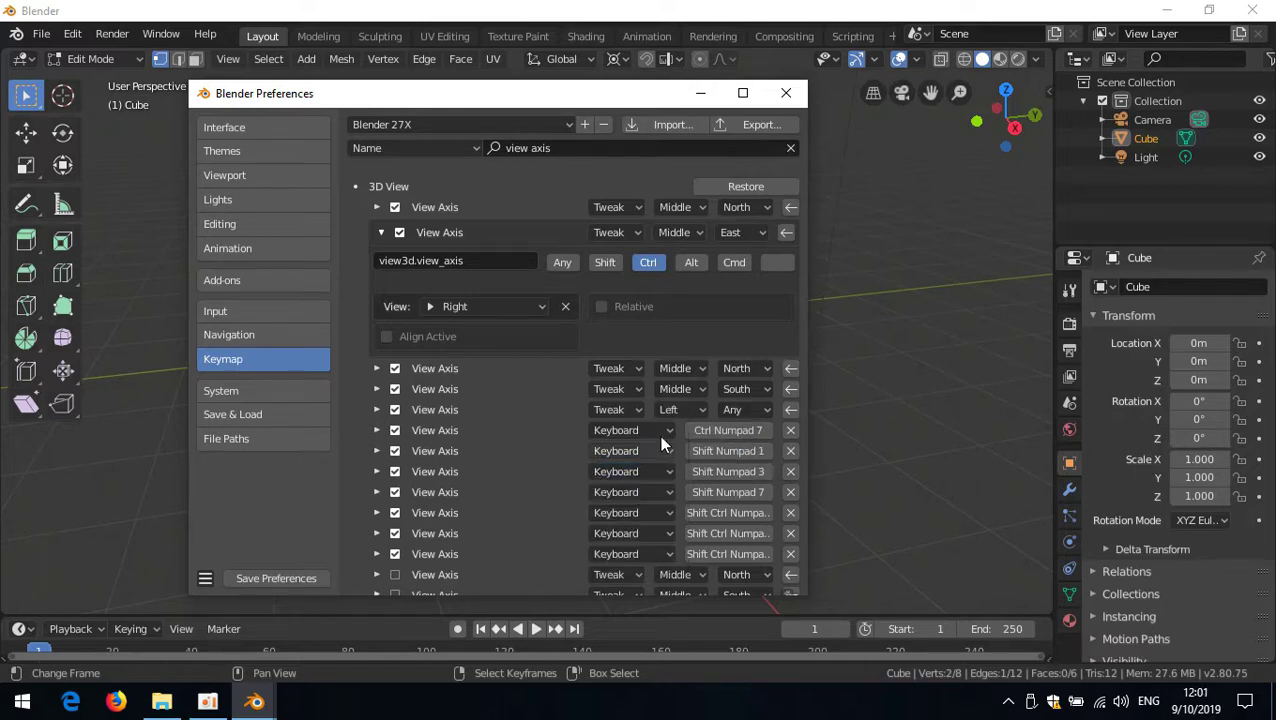
click(675, 410)
click(683, 453)
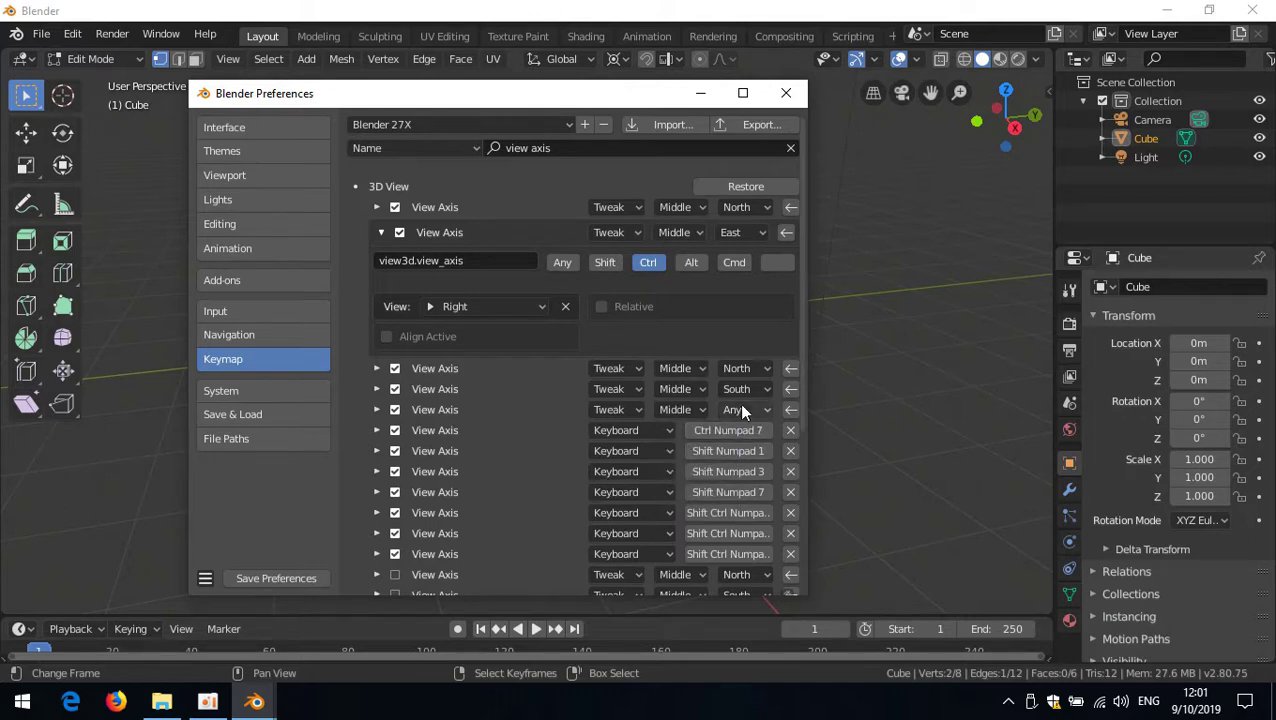
click(739, 406)
click(707, 245)
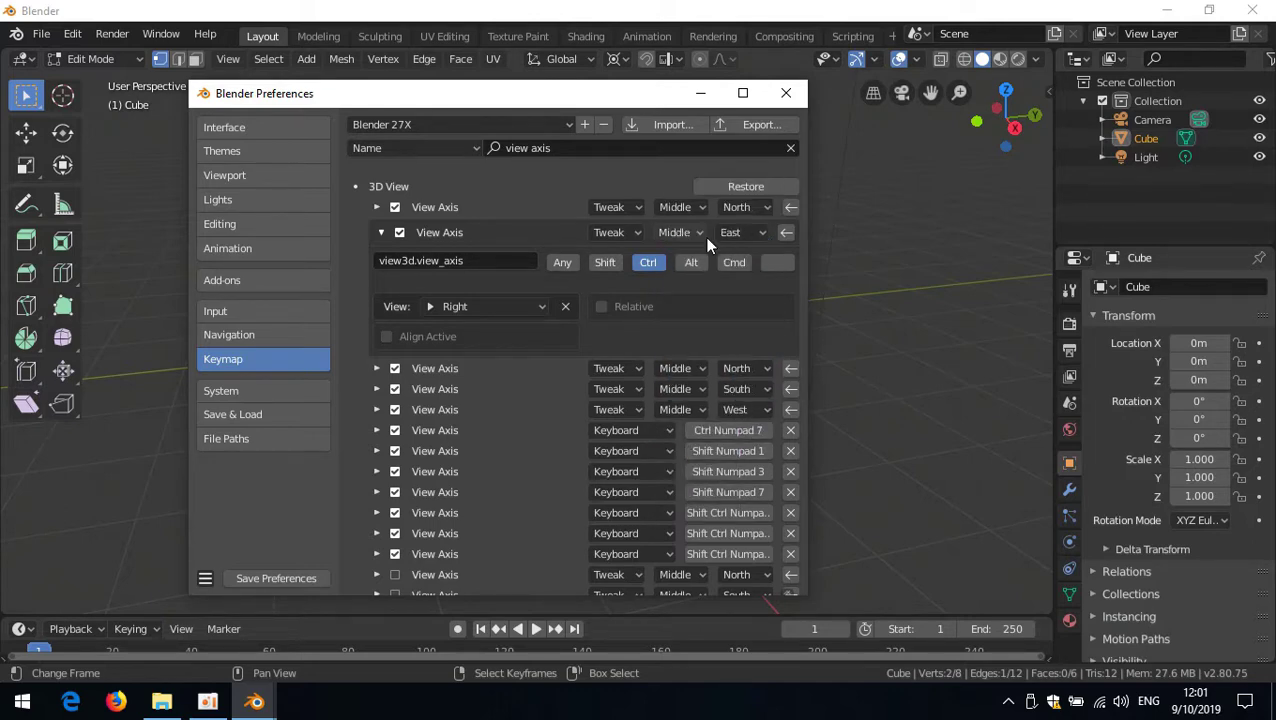
click(377, 409)
click(377, 409)
Change the Bottom view's Ctrl Numpad 7 View Axis entry to Tweak, Middle, South with the Alt modifier instead of Ctrl.
click(629, 430)
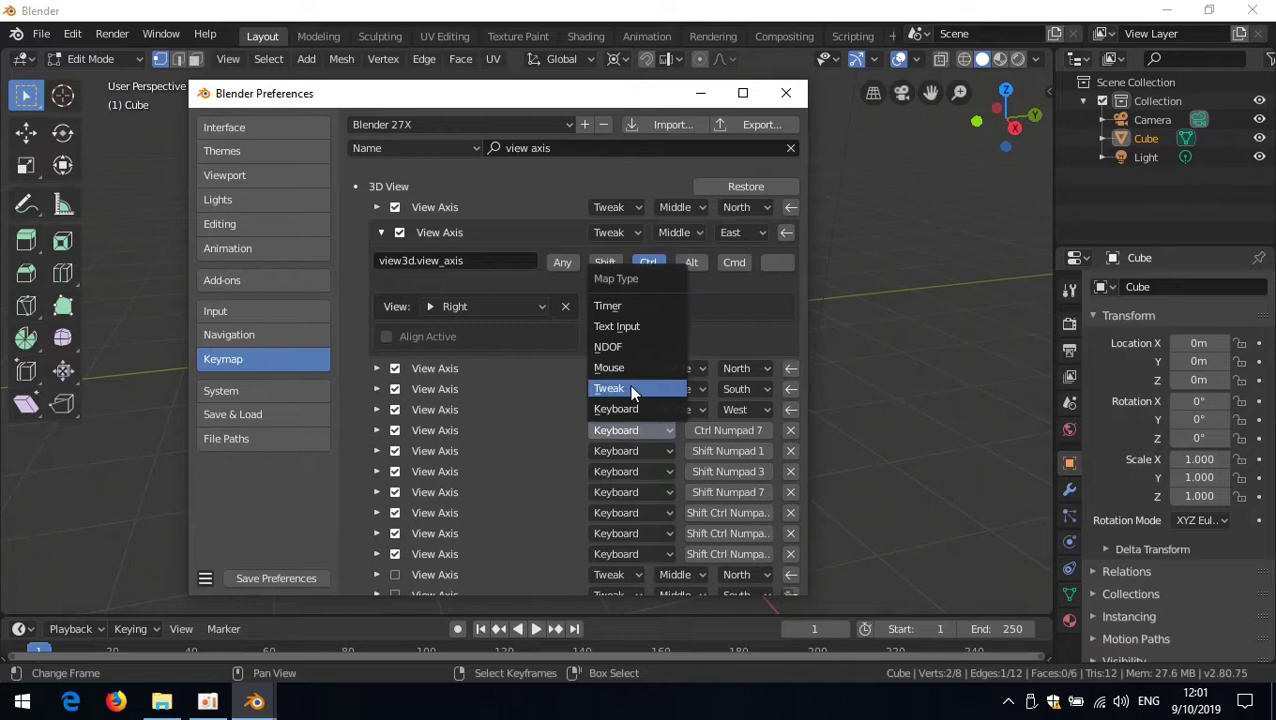
click(631, 389)
click(676, 432)
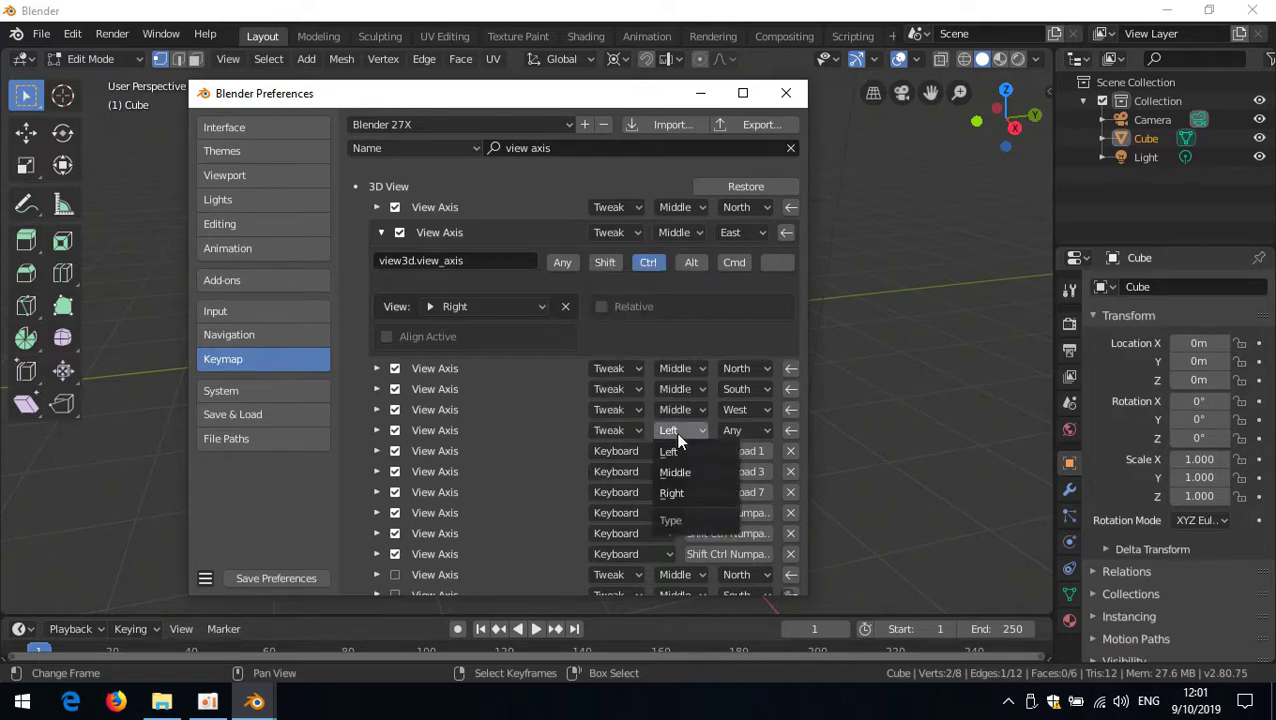
click(676, 472)
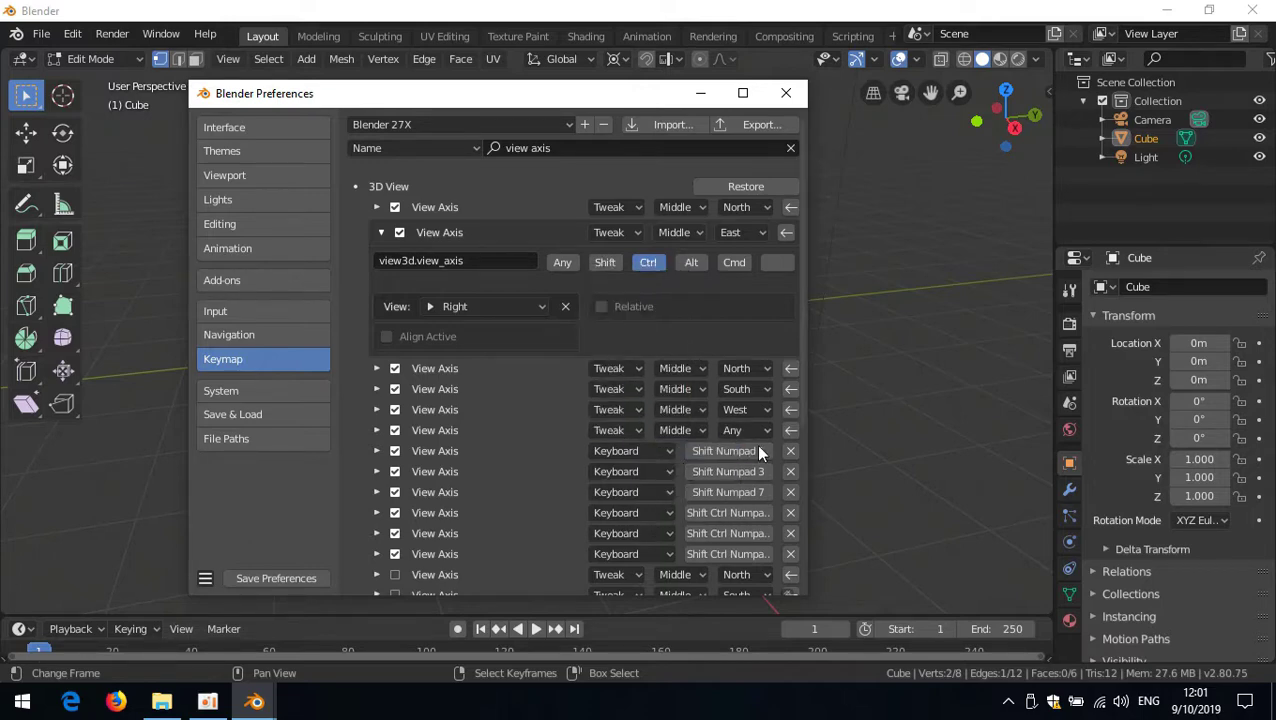
click(739, 430)
click(713, 304)
click(377, 430)
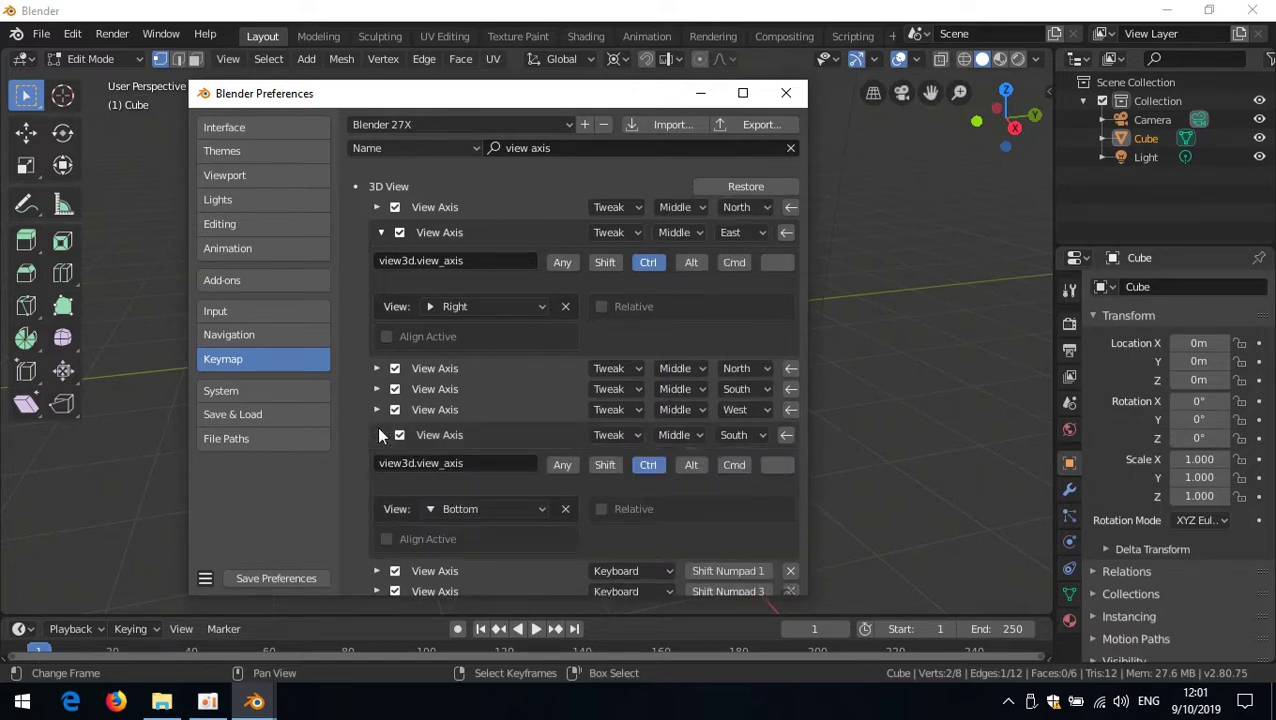
click(691, 464)
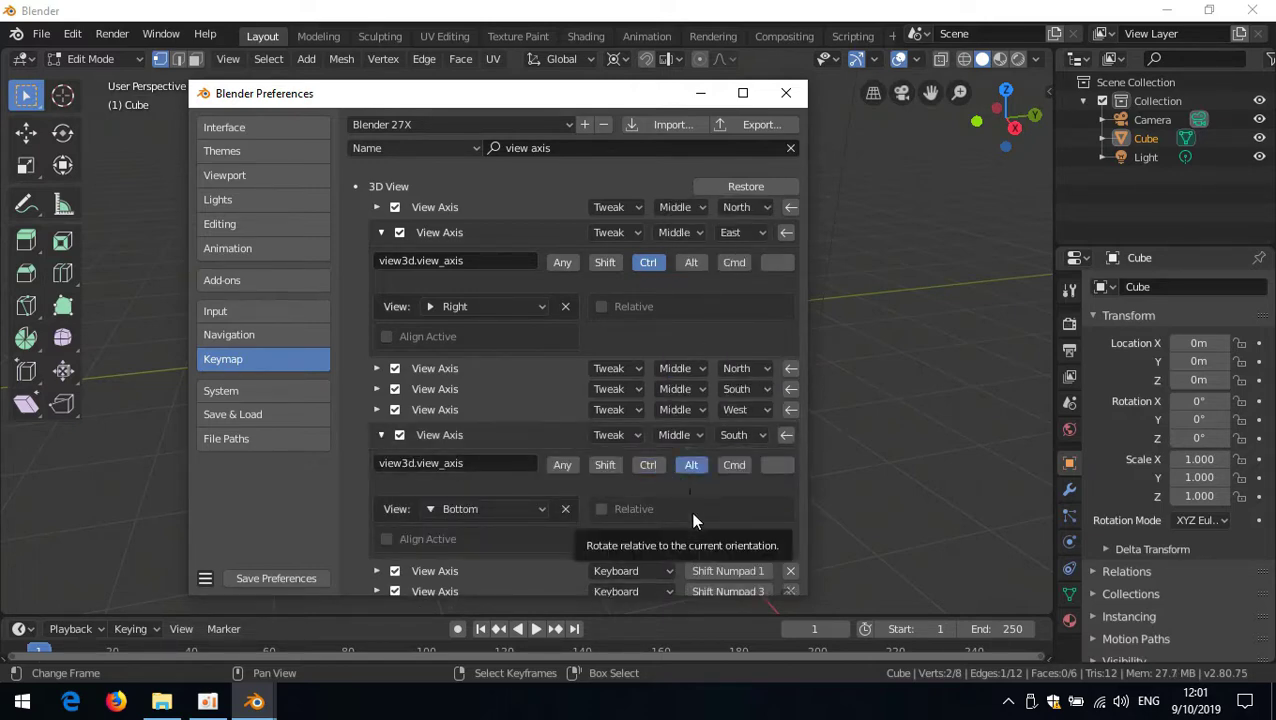
Try the new axis view shortcuts in the 3D viewport, including the Back, Right and Top views.
key(alt+F4)
key(ctrl+KP_1)
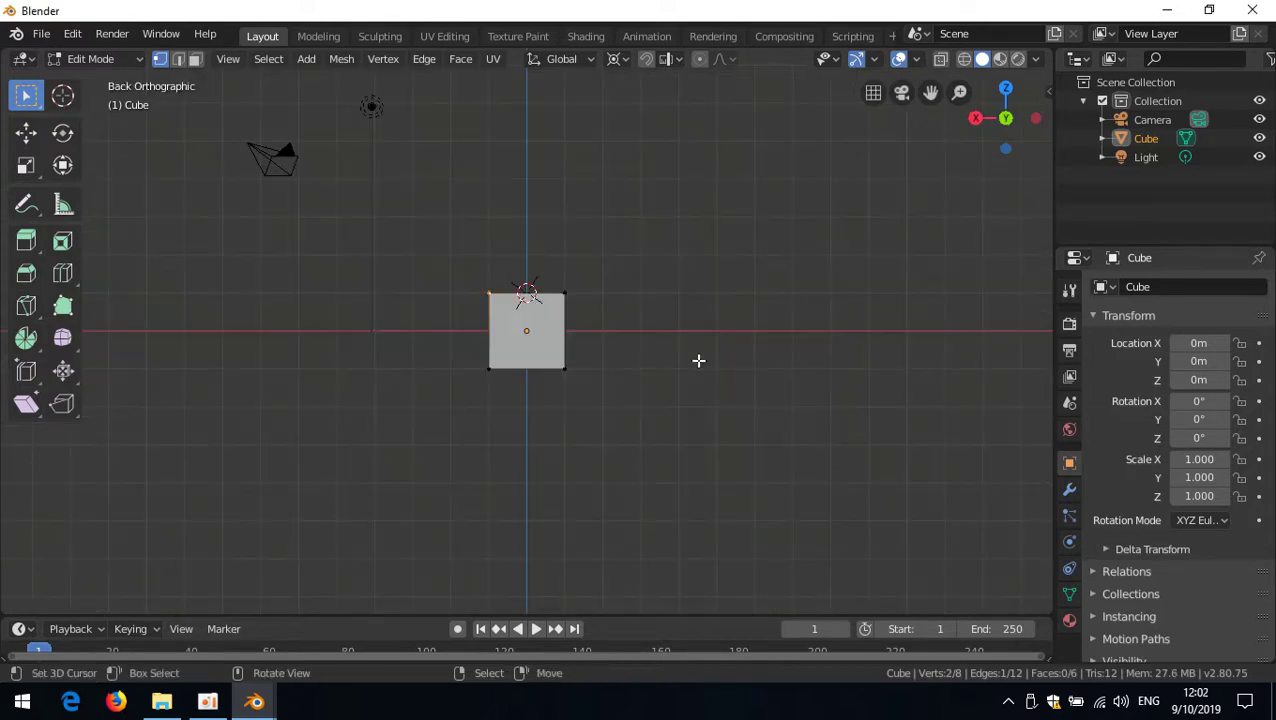
key(ctrl+KP_1)
key(ctrl+KP_1)
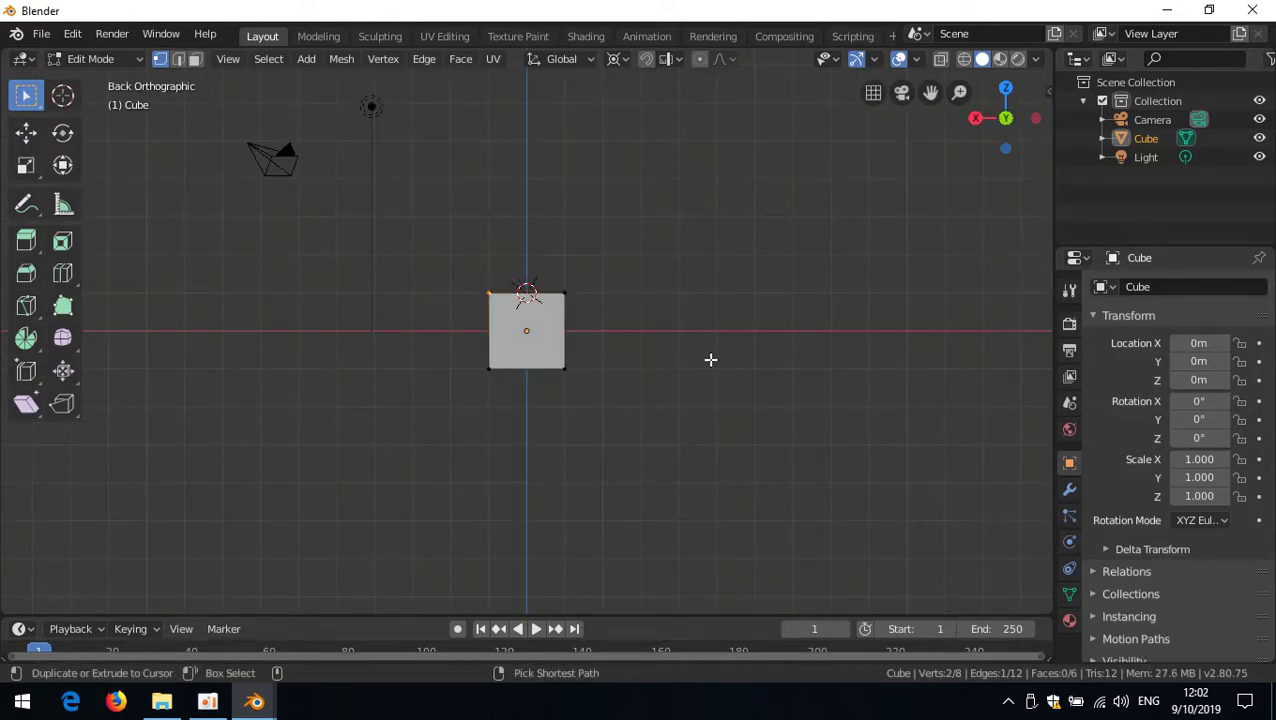
key(ctrl+KP_3)
key(KP_3)
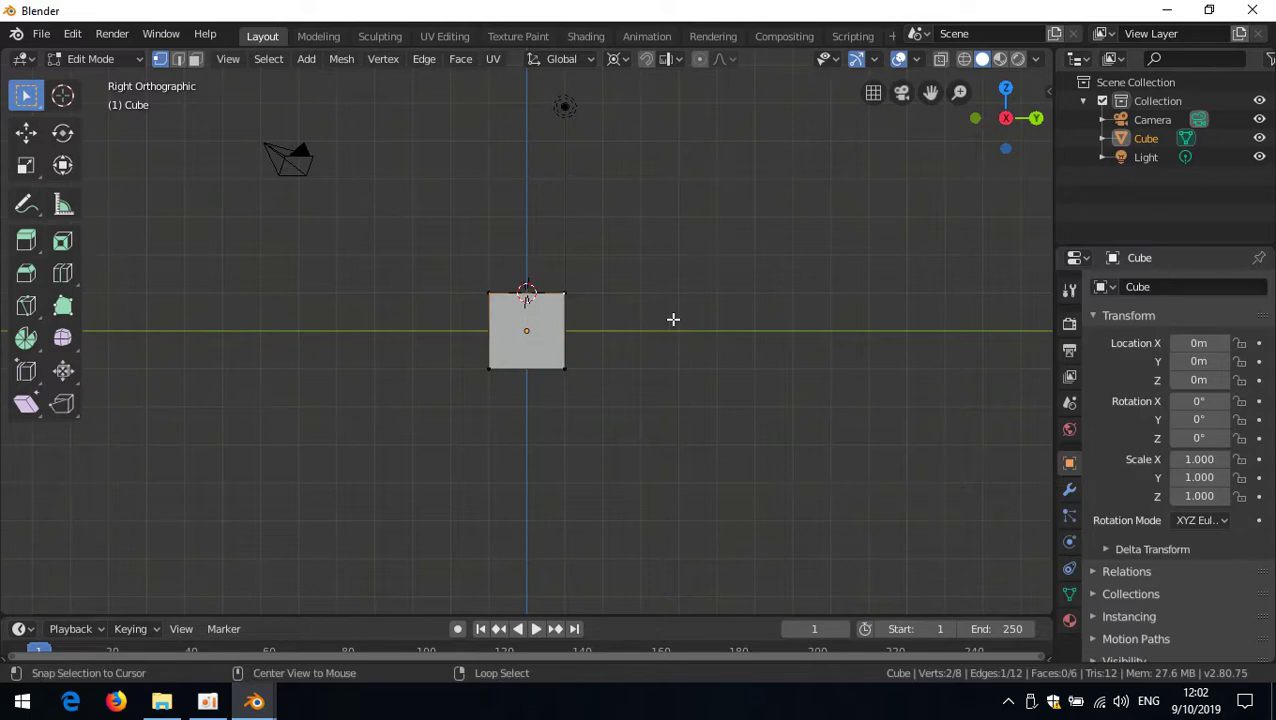
key(ctrl+KP_7)
key(KP_7)
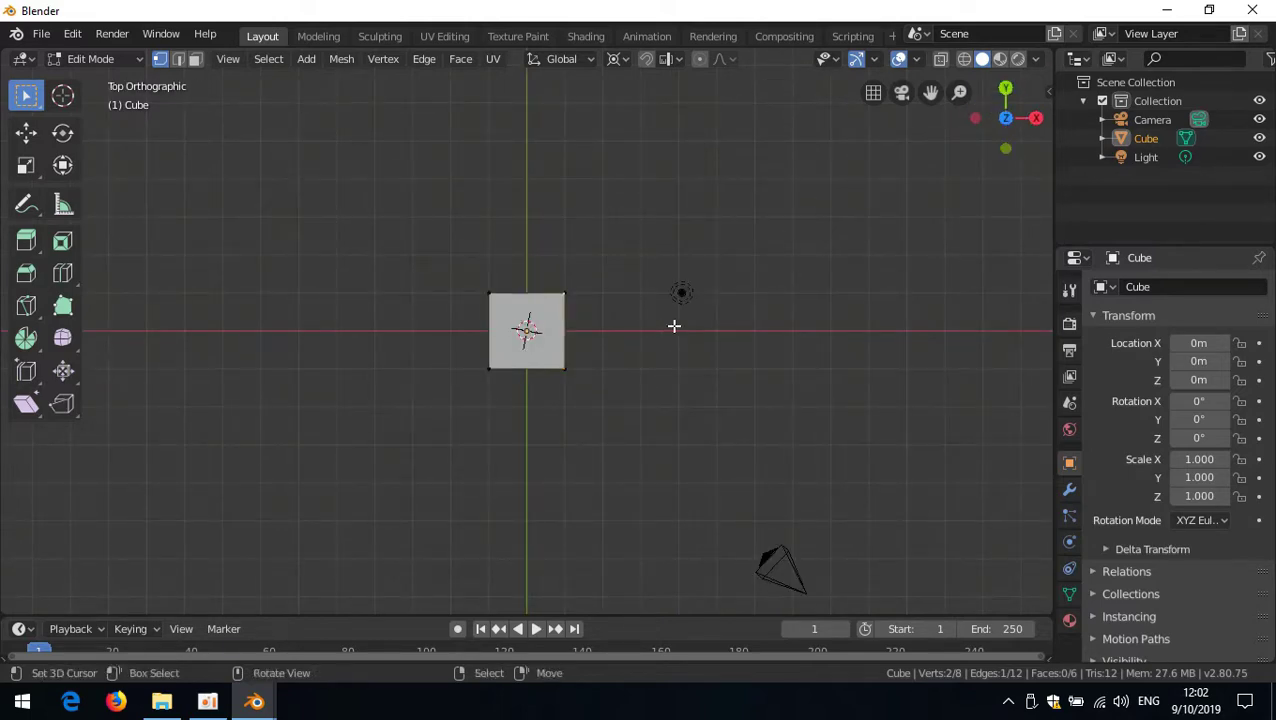
Bring back Blender Preferences and save the preferences.
mouse_move(253, 702)
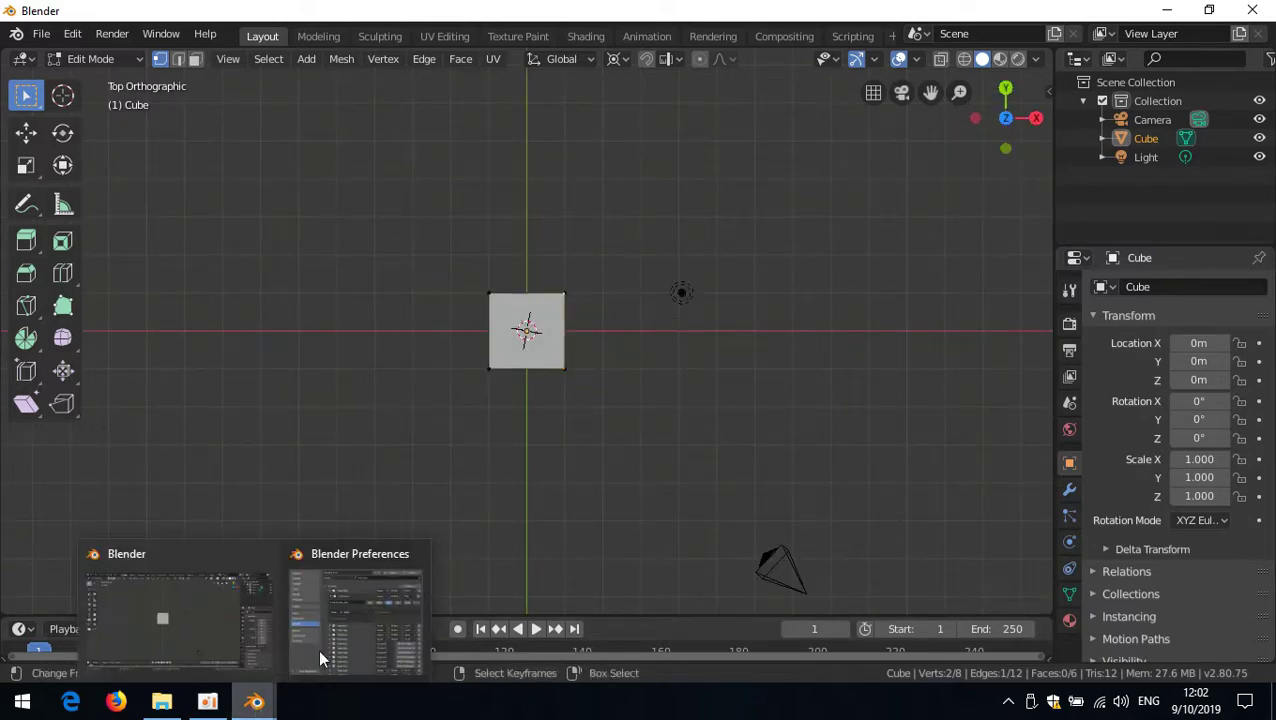
click(320, 650)
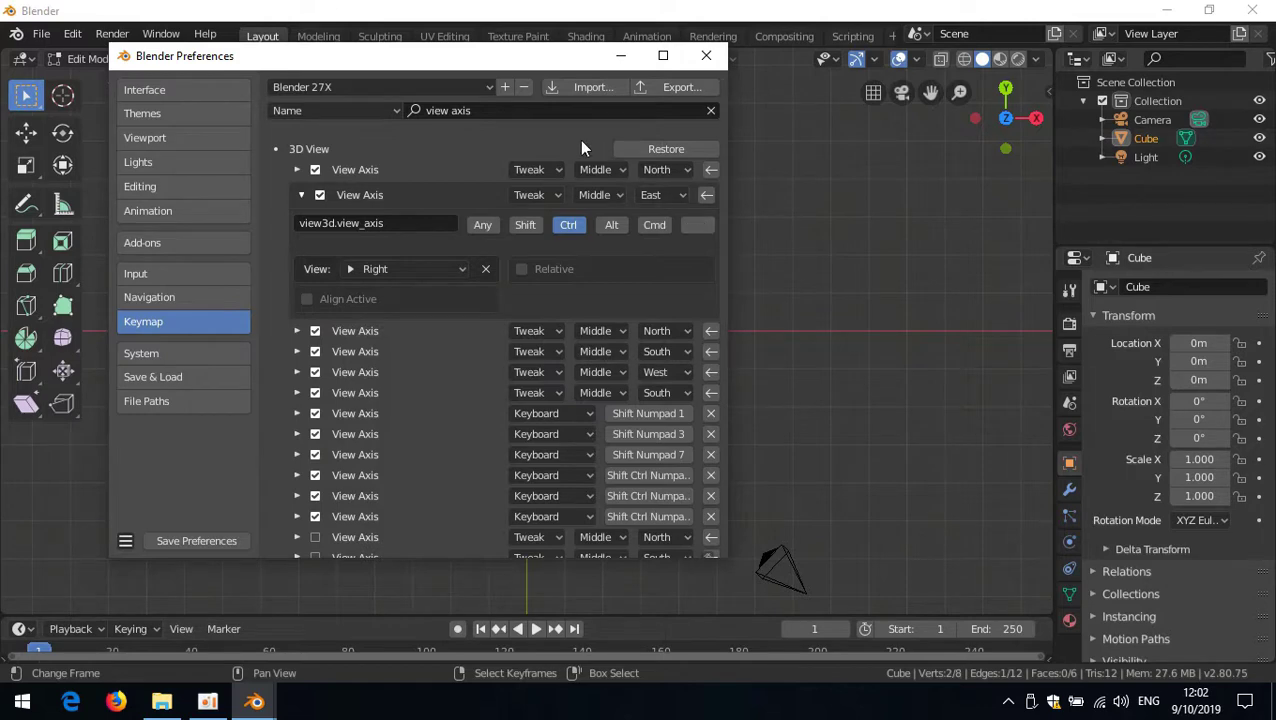
click(199, 541)
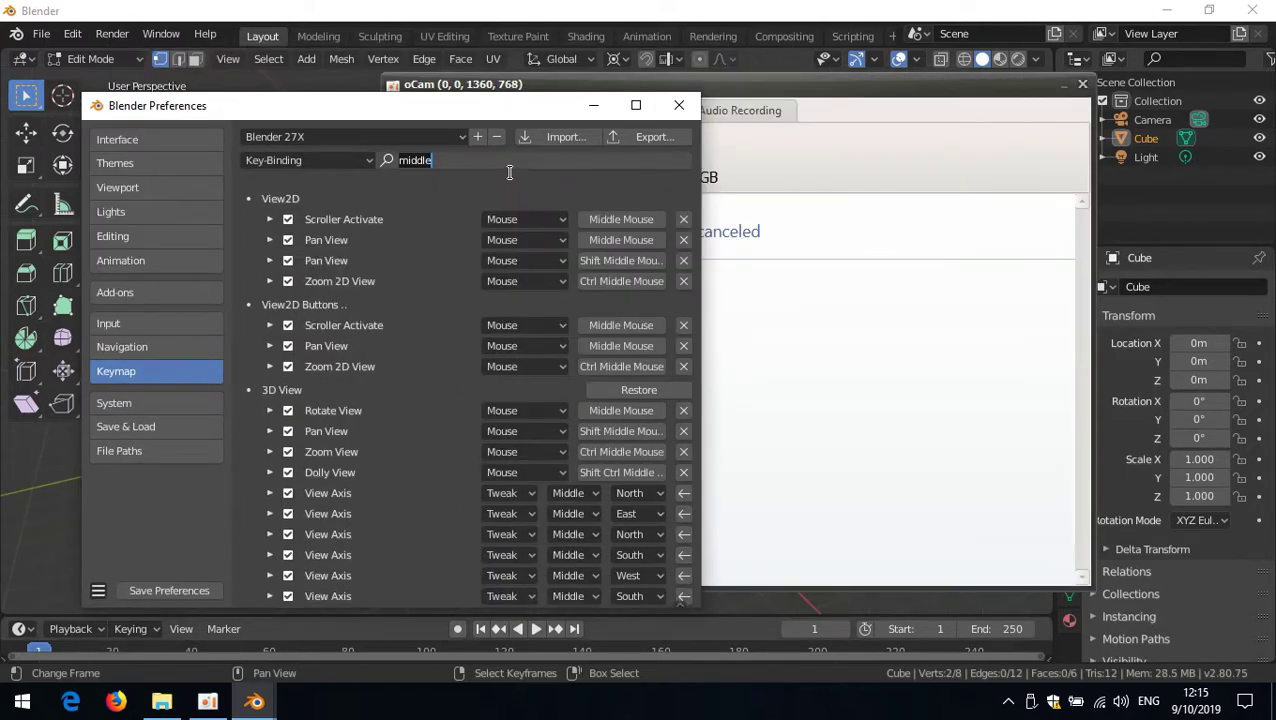
Filter the keymap by key binding for "middle" and disable the 3D View's Center View to Mouse, Zoom View and Dolly View entries.
key(Return)
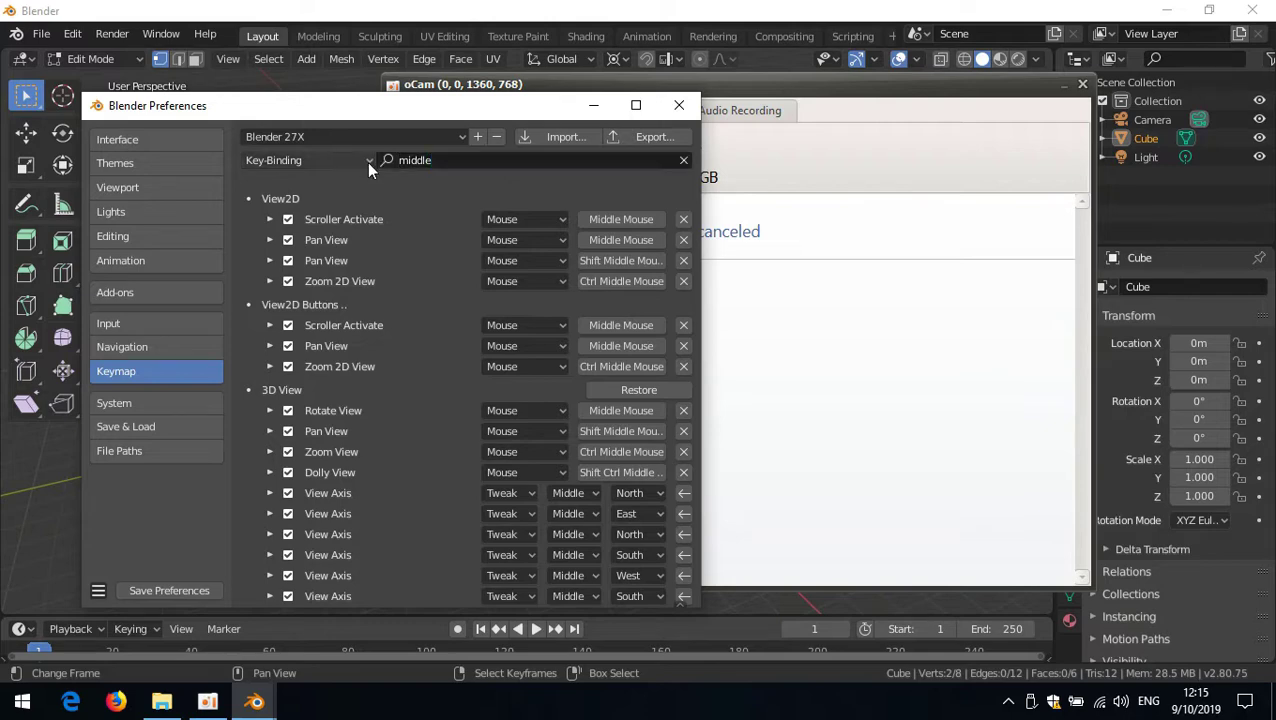
scroll(492, 352, down, 5)
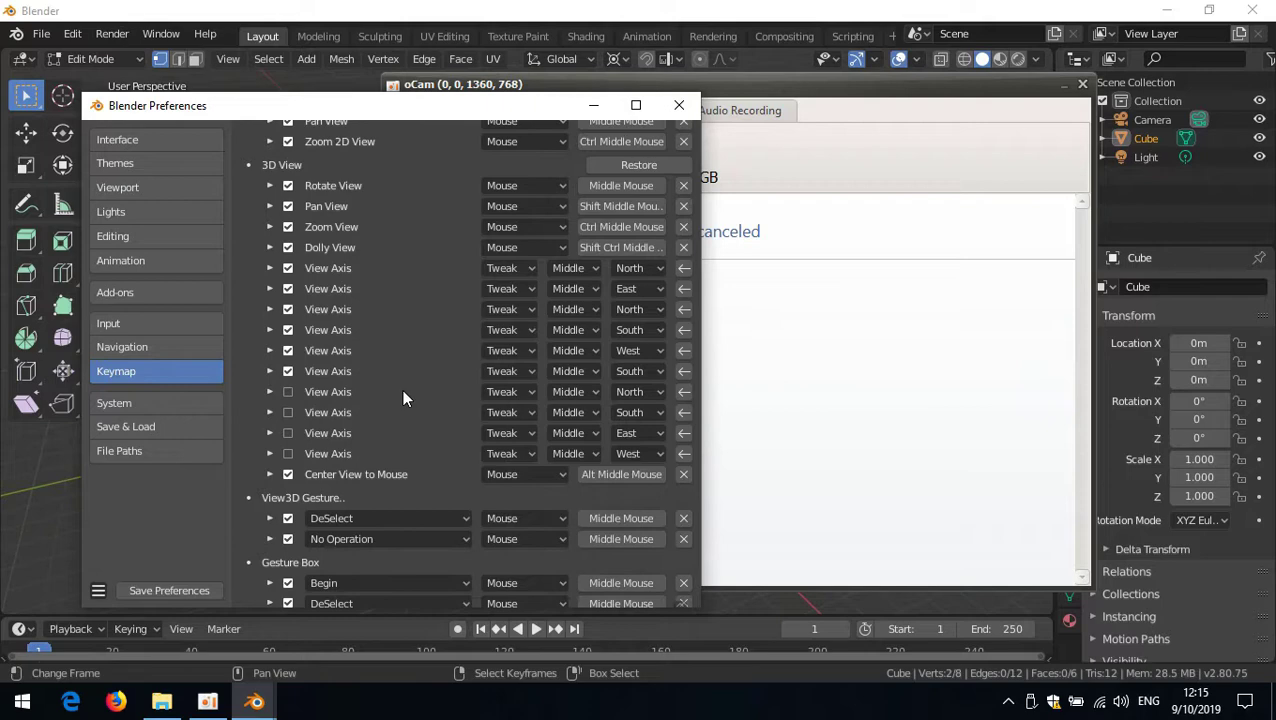
scroll(403, 392, down, 1)
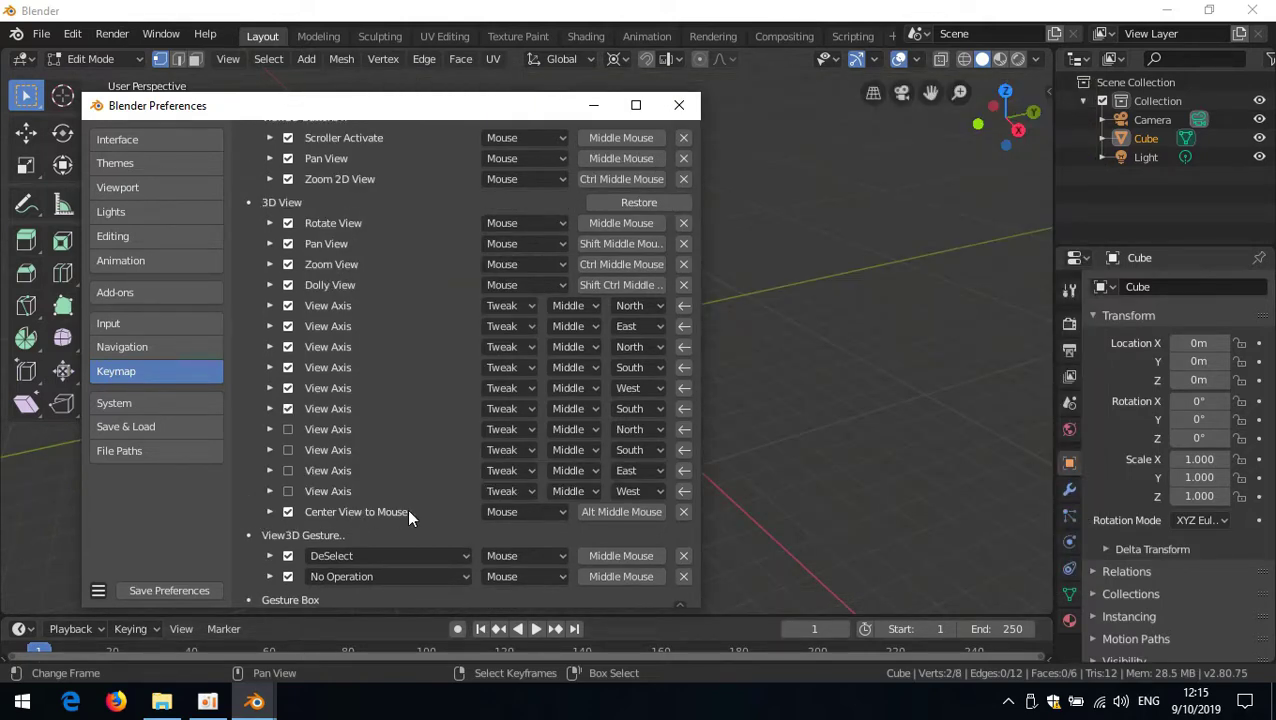
click(288, 512)
click(288, 265)
click(288, 285)
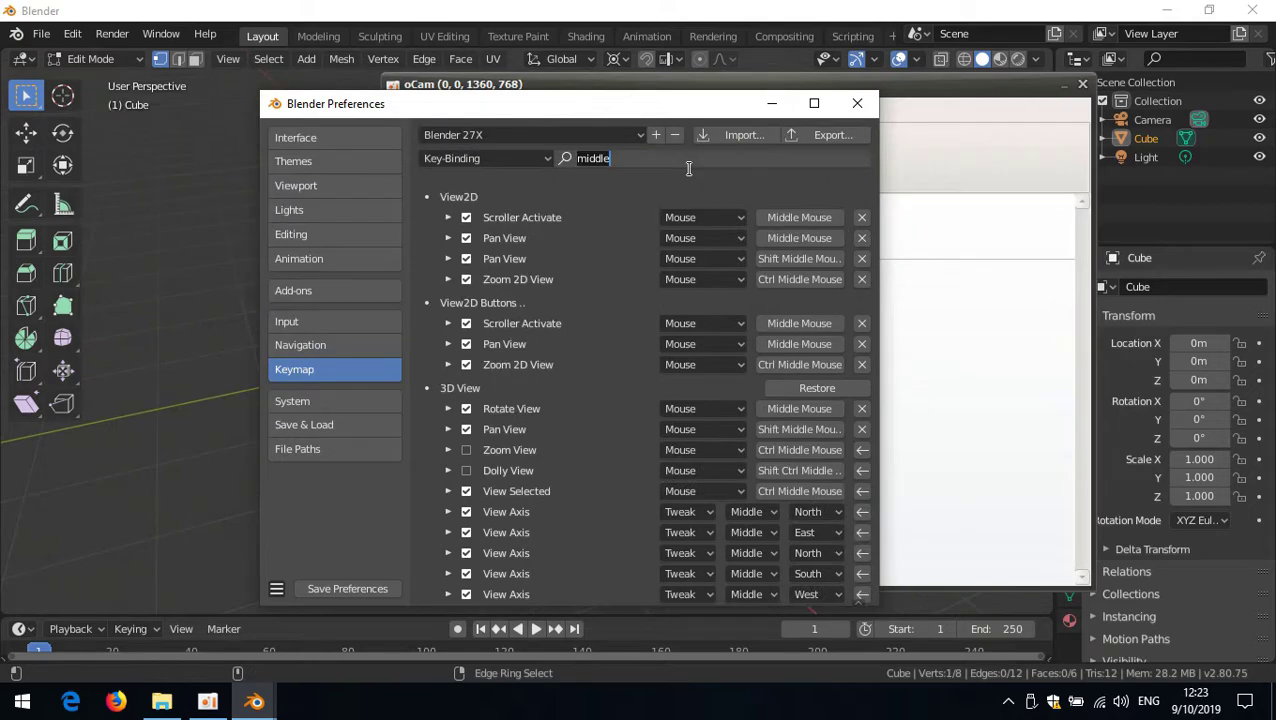
Search the keymap by name for "view selected".
text(view selecteds)
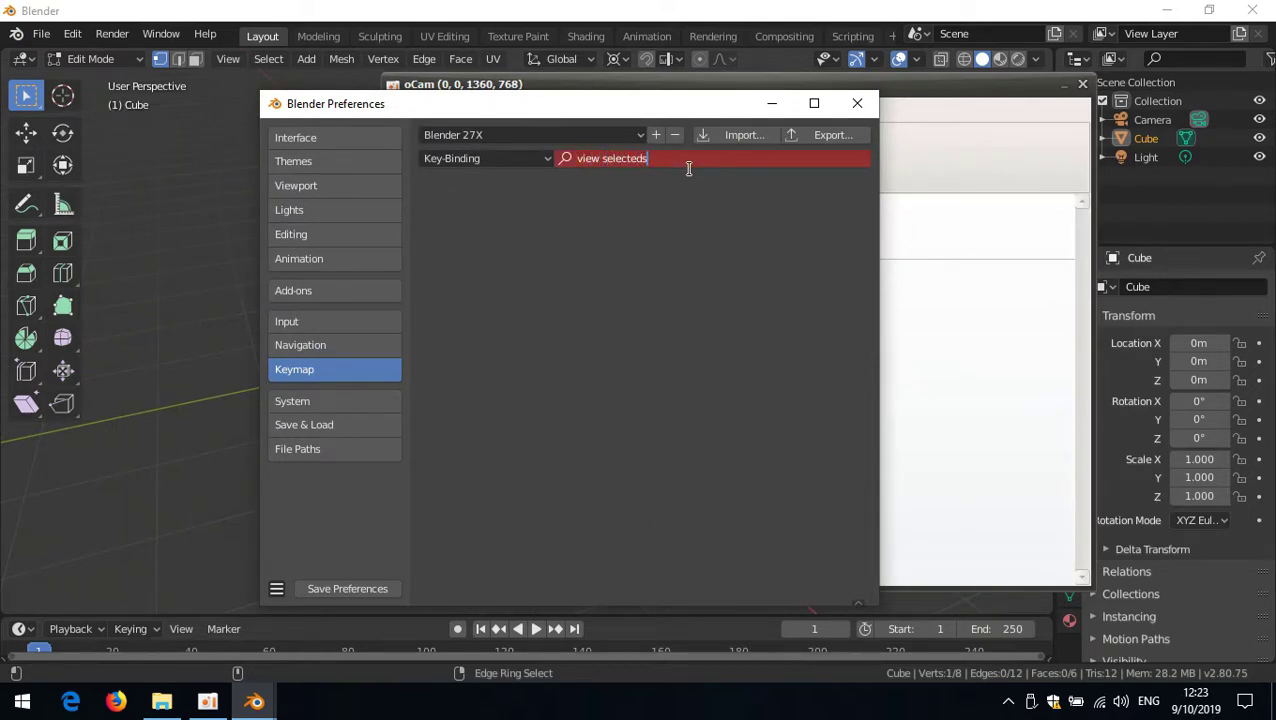
key(BackSpace)
key(Return)
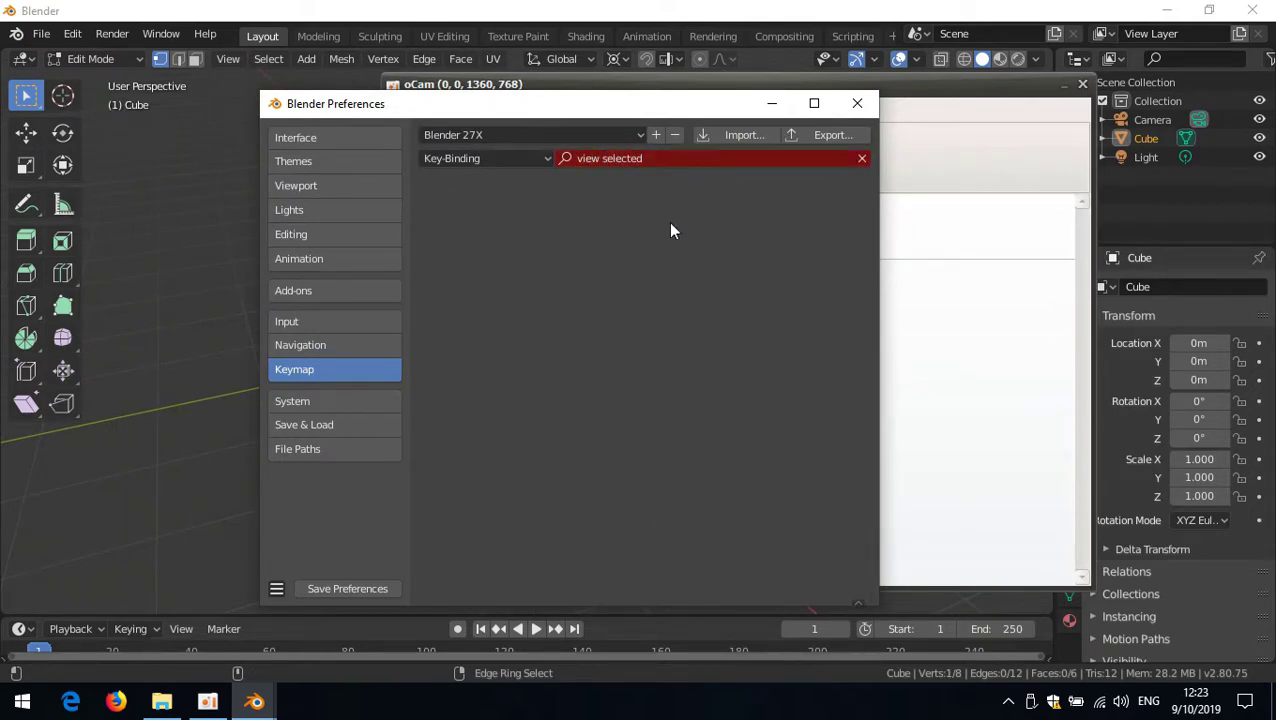
click(520, 158)
click(482, 178)
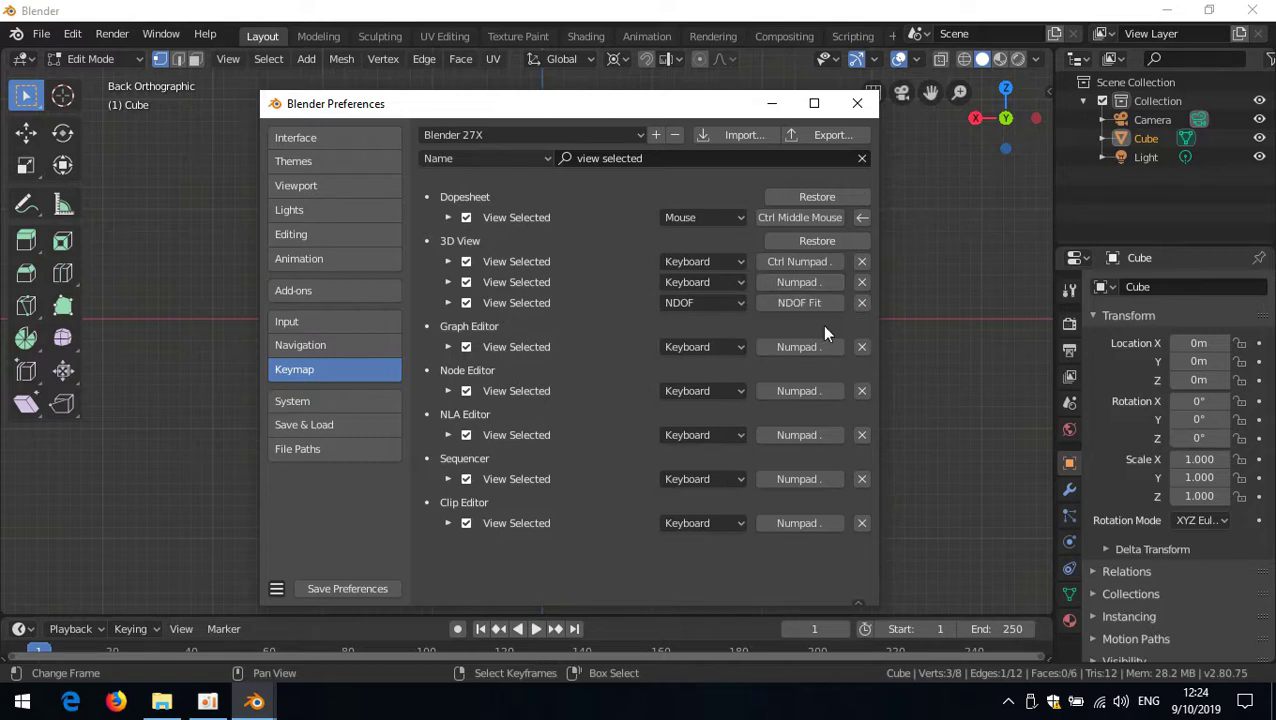
Change the 3D View's Numpad . View Selected entry to Mouse with the Ctrl Middle Mouse shortcut.
click(447, 283)
click(449, 288)
click(813, 285)
ctrl+middle_click(798, 281)
click(447, 284)
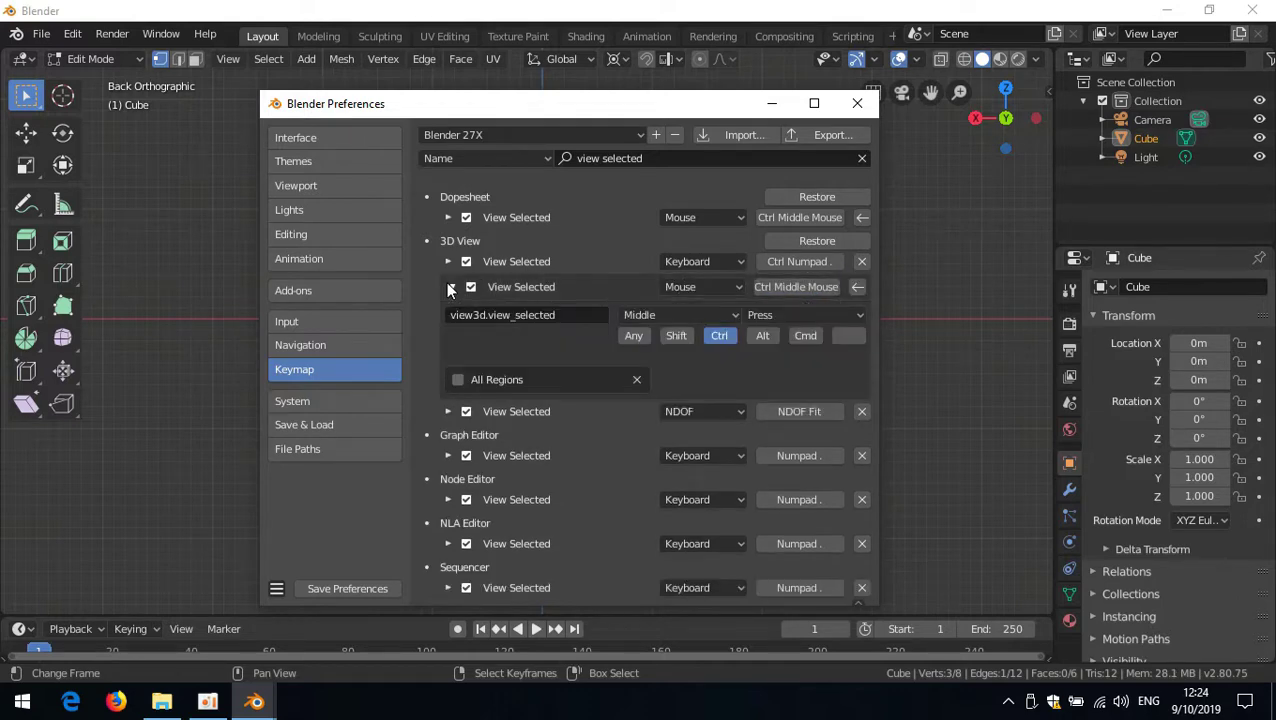
Try the View Selected shortcut on the cube's vertices in the 3D viewport, finishing in a framed Front view.
click(800, 10)
scroll(681, 299, down, 2)
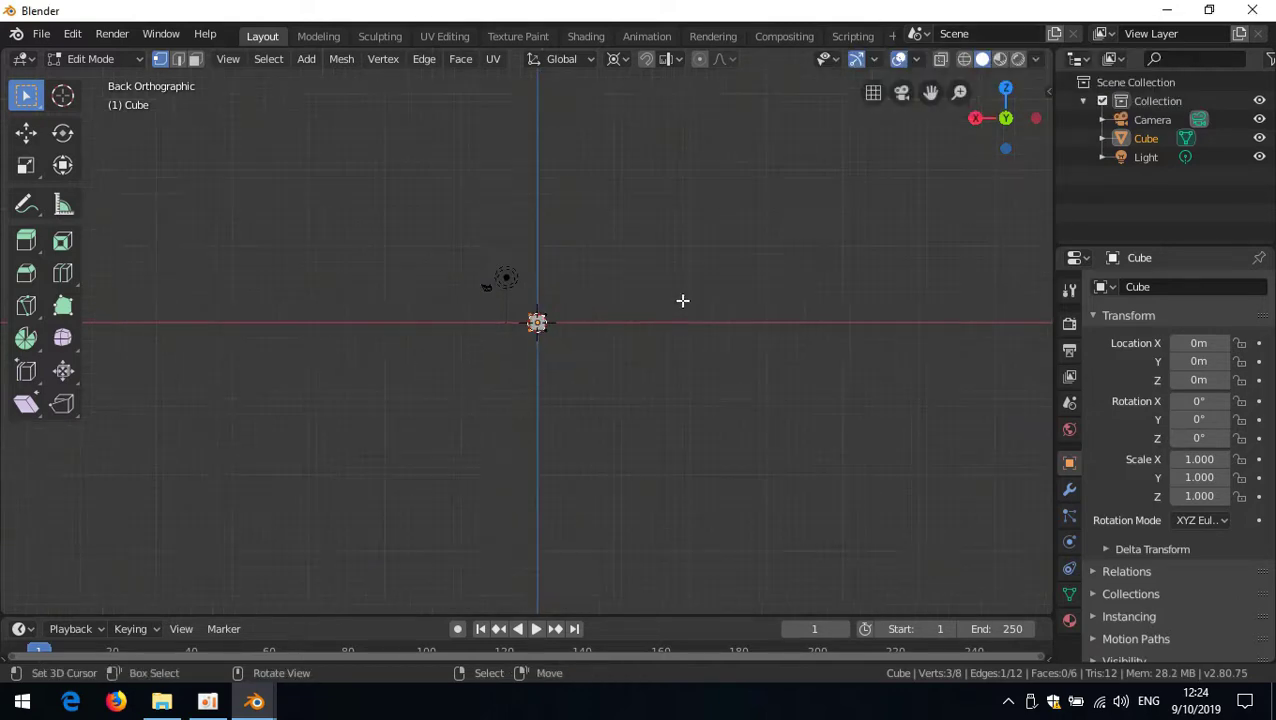
mouse_move(530, 316)
middle_down()
mouse_move(518, 379)
mouse_move(535, 305)
middle_up()
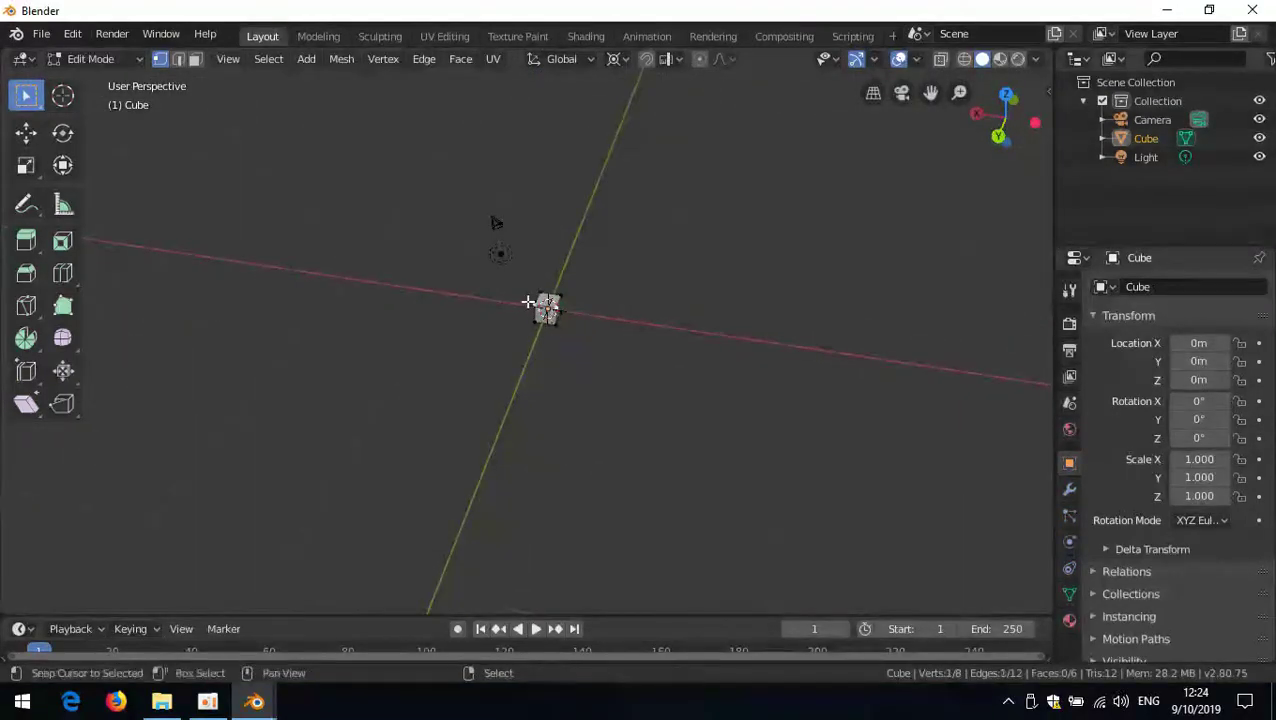
ctrl+middle_click(698, 316)
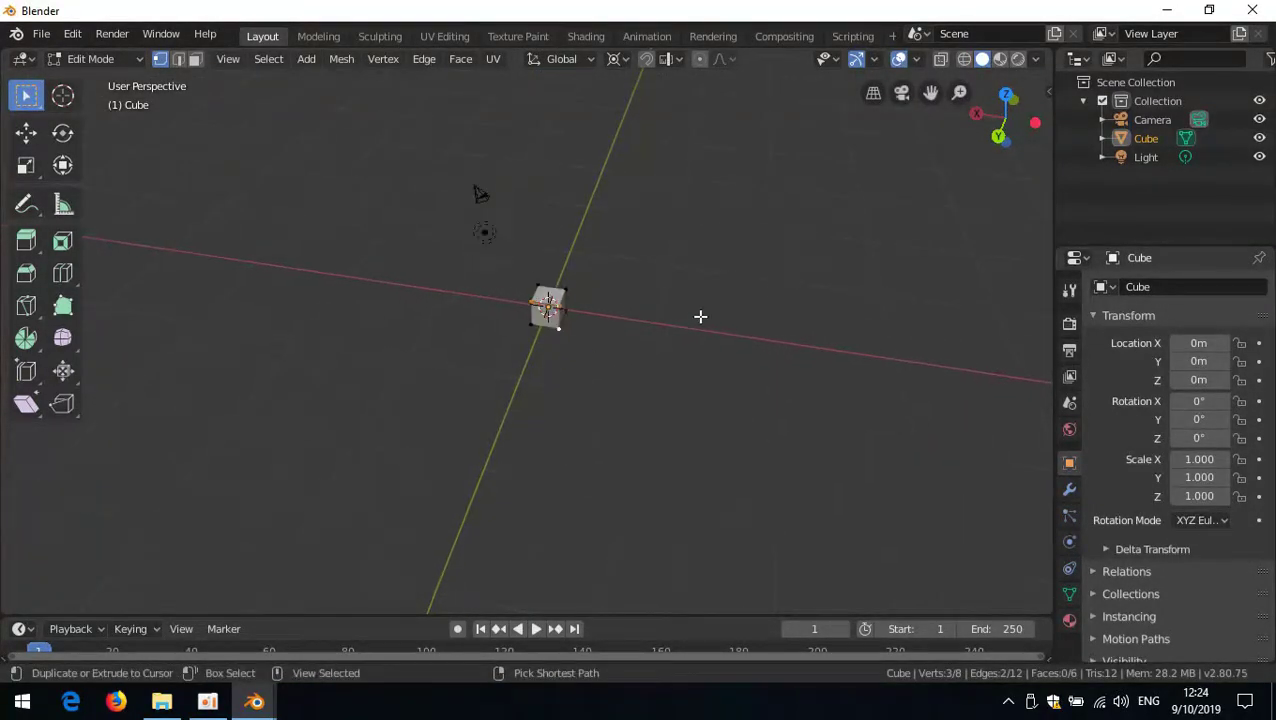
scroll(669, 399, down, 3)
middle_drag(669, 399, 528, 371)
scroll(615, 319, down, 8)
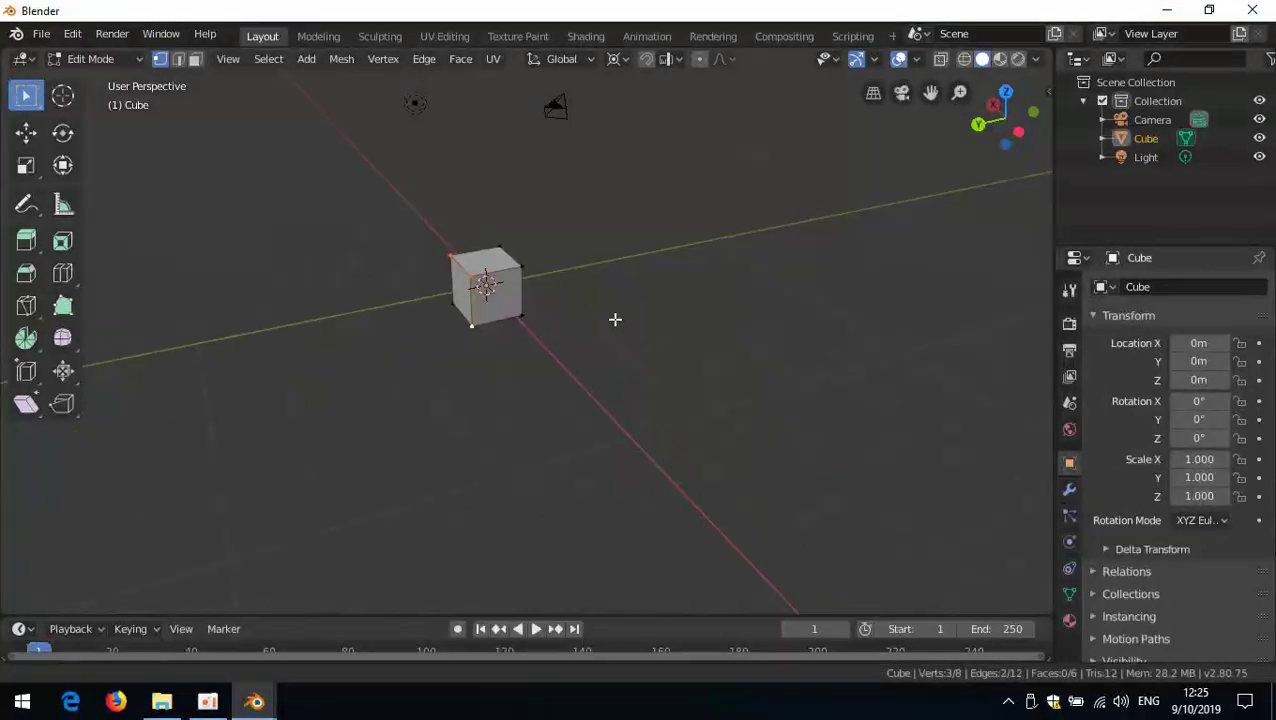
middle_drag(648, 340, 723, 330)
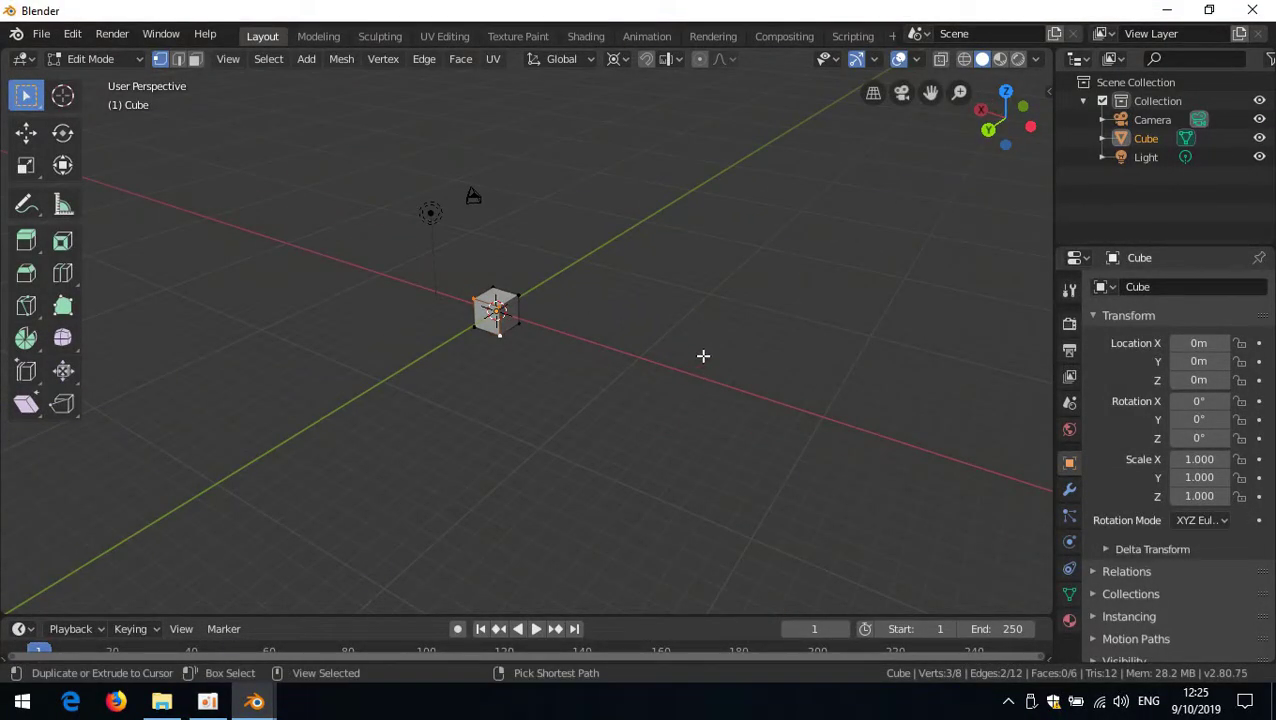
key(KP_1)
key(KP_Decimal)
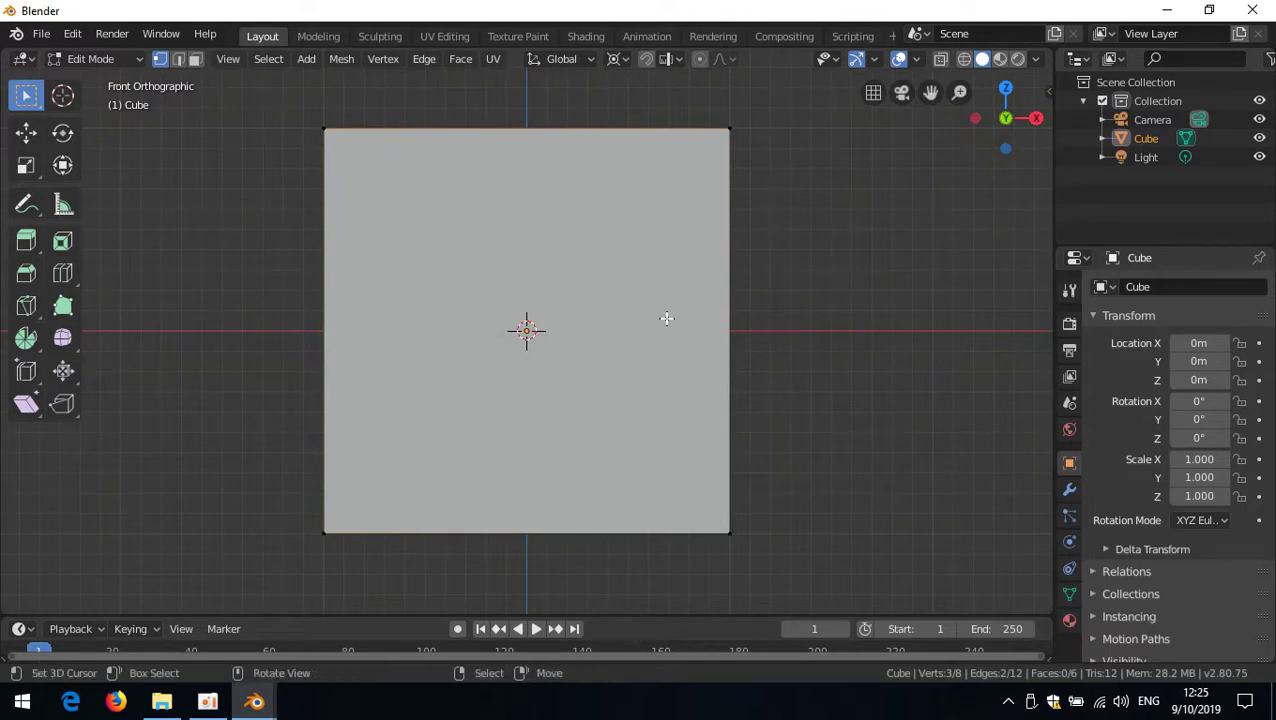
Select all four corner vertices of the cube's front face.
click(322, 140)
shift+click(715, 513)
shift+click(728, 156)
shift+click(354, 496)
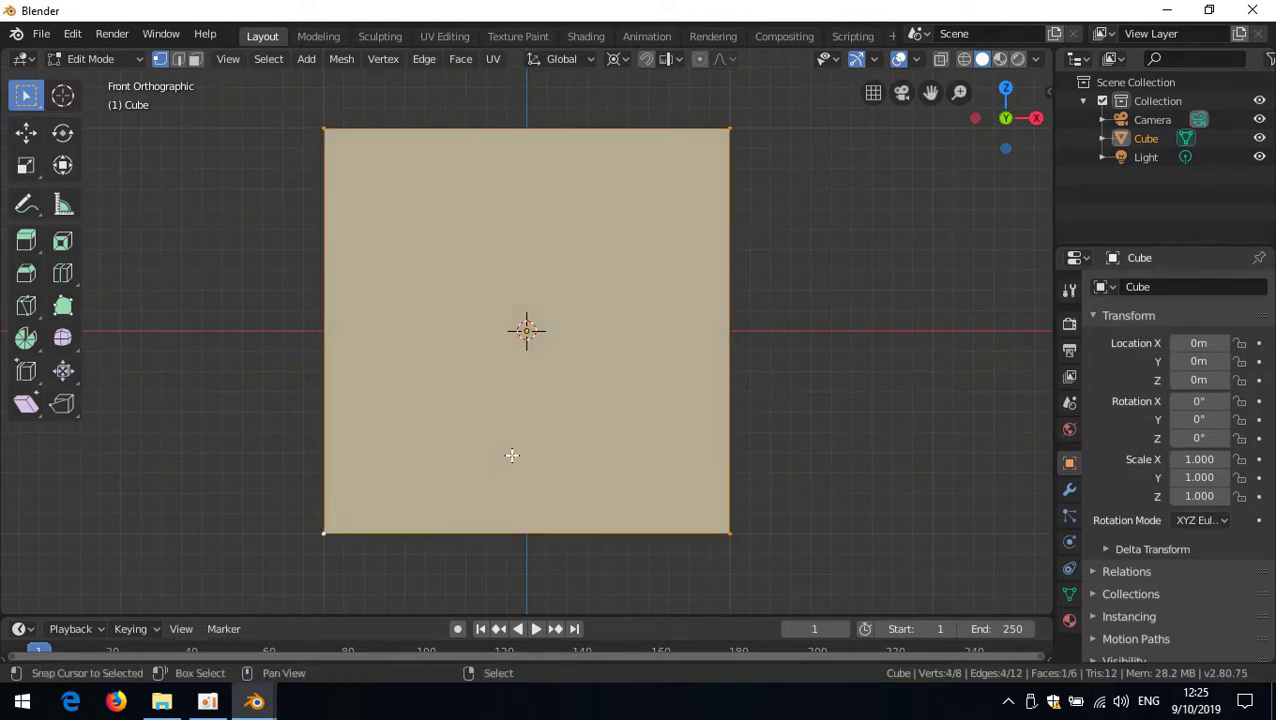
Try View Selected on the cube's front face from a perspective angle and return to the Front view.
scroll(592, 342, down, 3)
middle_drag(592, 342, 615, 376)
scroll(564, 413, down, 2)
scroll(632, 379, down, 4)
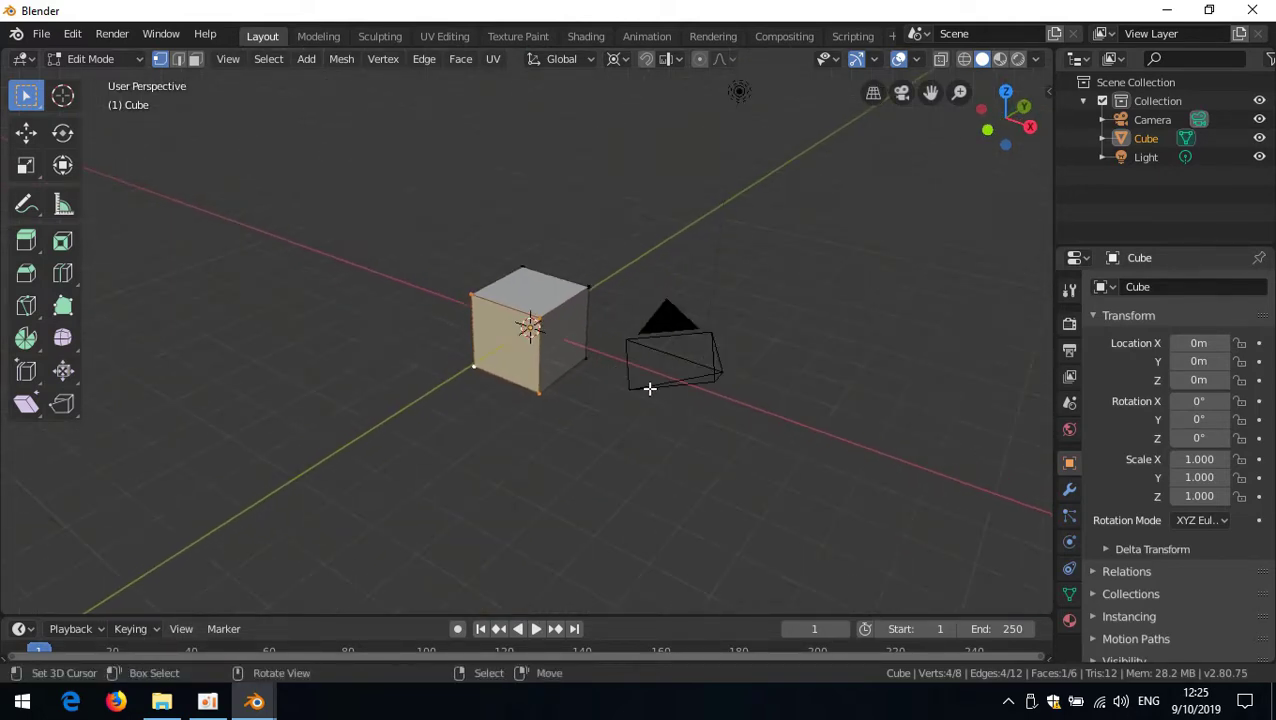
key(KP_Decimal)
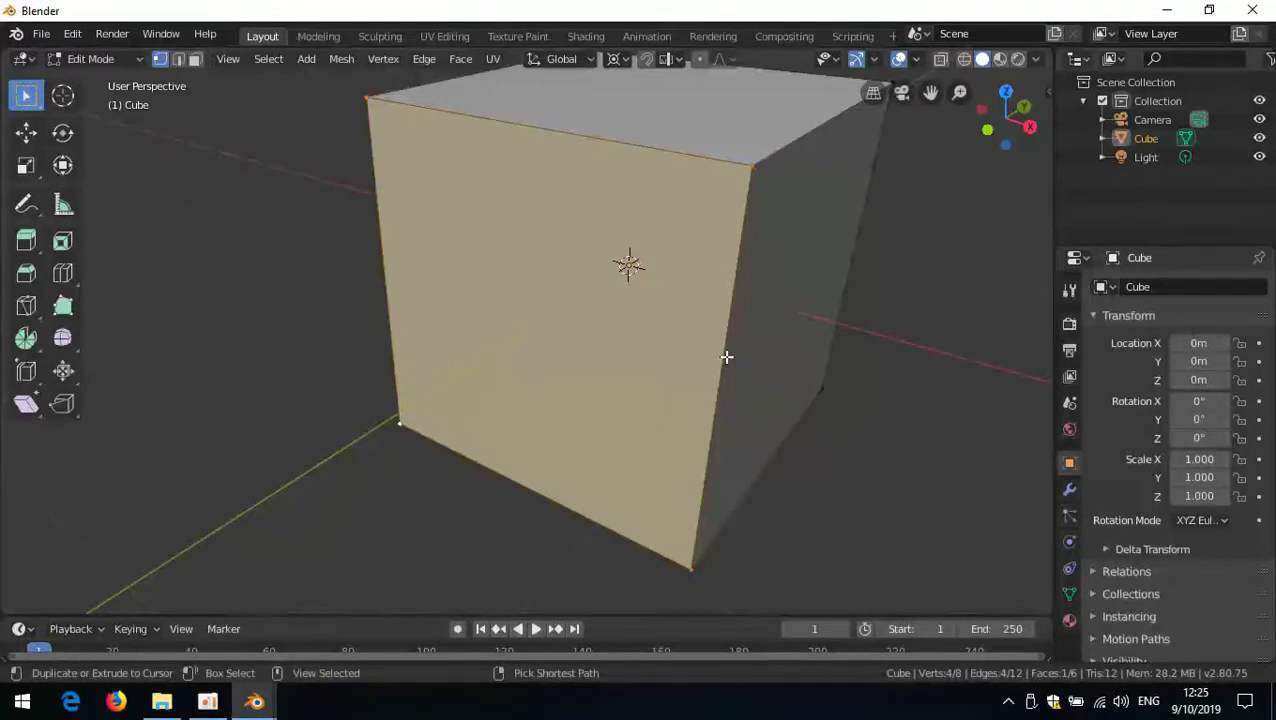
key(KP_1)
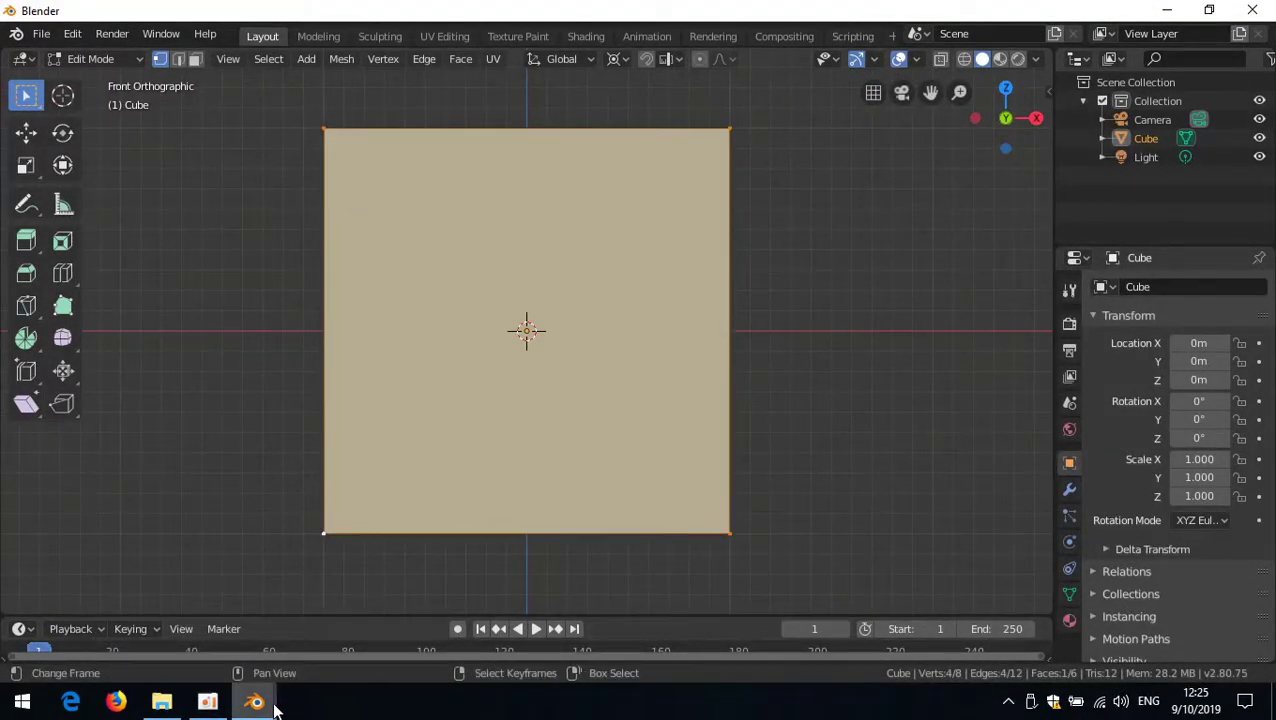
mouse_move(262, 705)
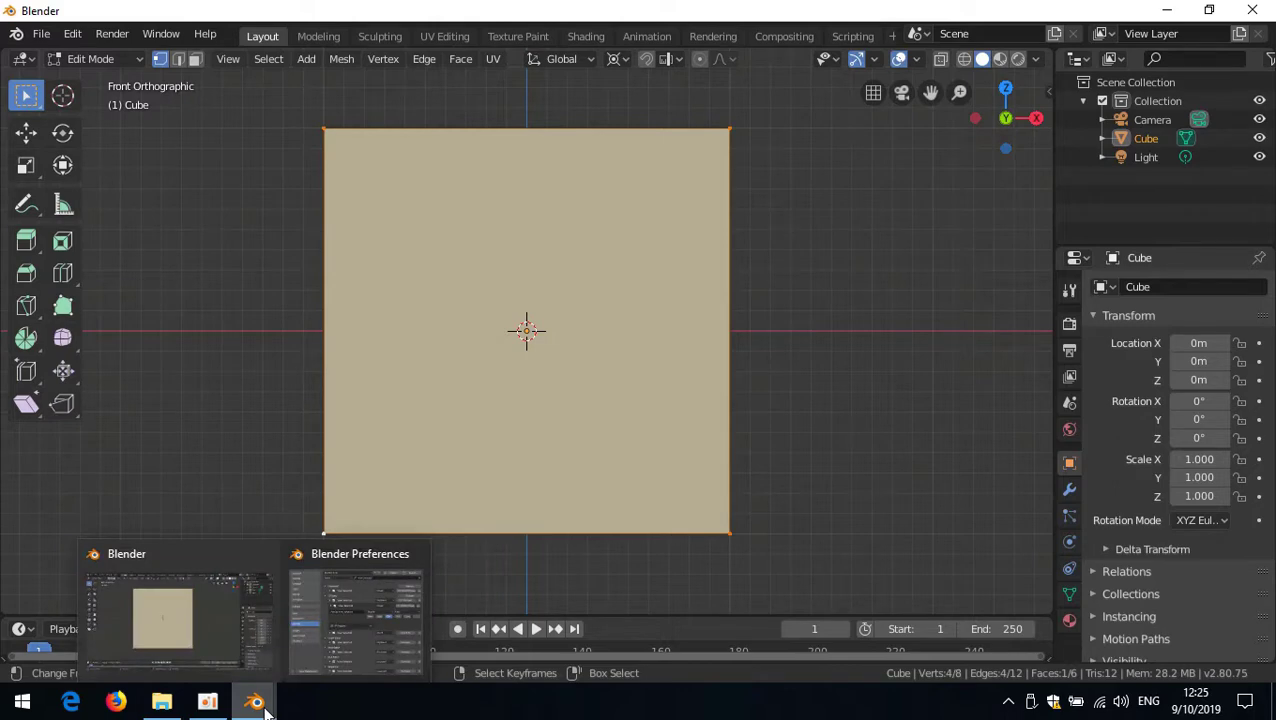
Set the event value of the 3D View's Ctrl Middle Mouse View Selected shortcut to Click in the keymap preferences.
click(352, 630)
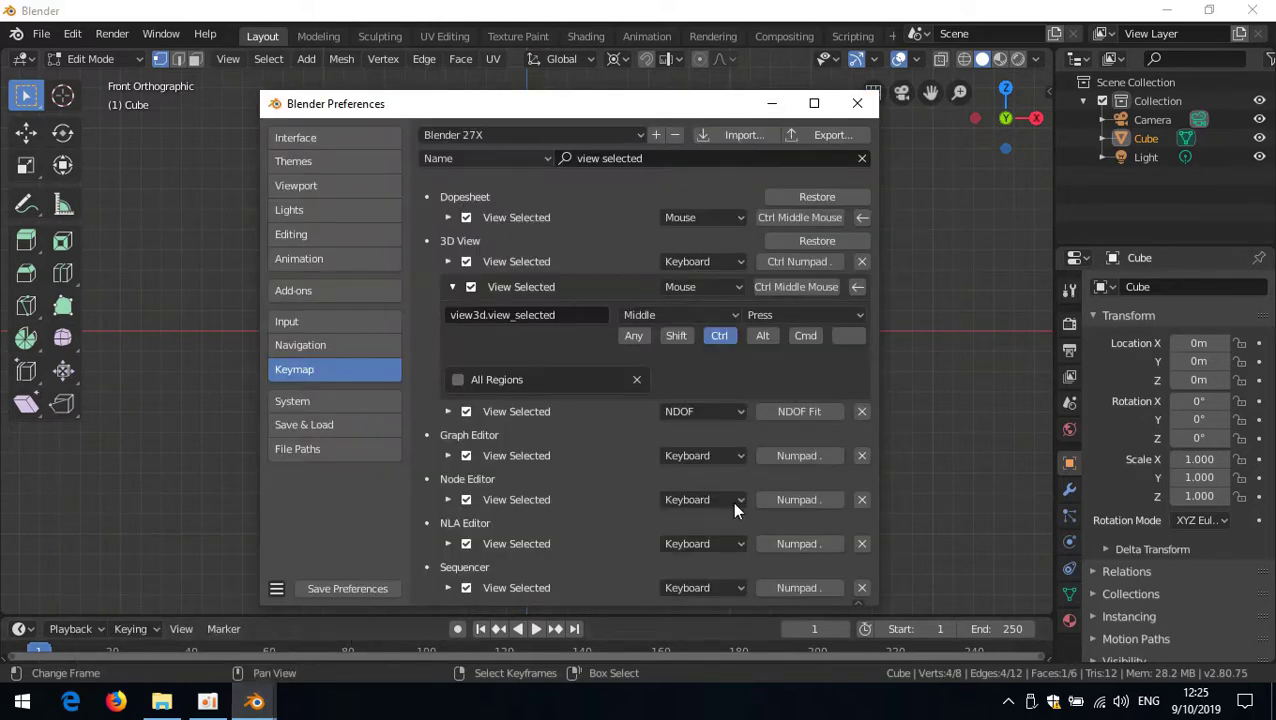
click(806, 316)
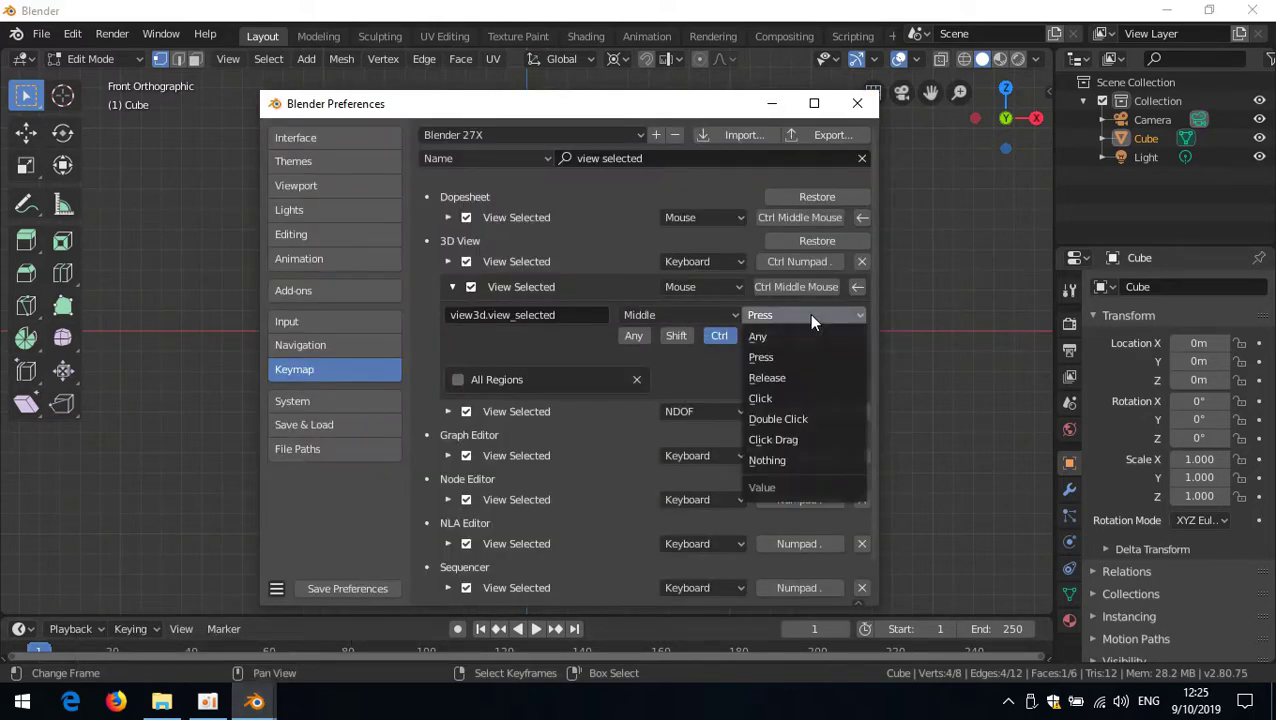
click(777, 398)
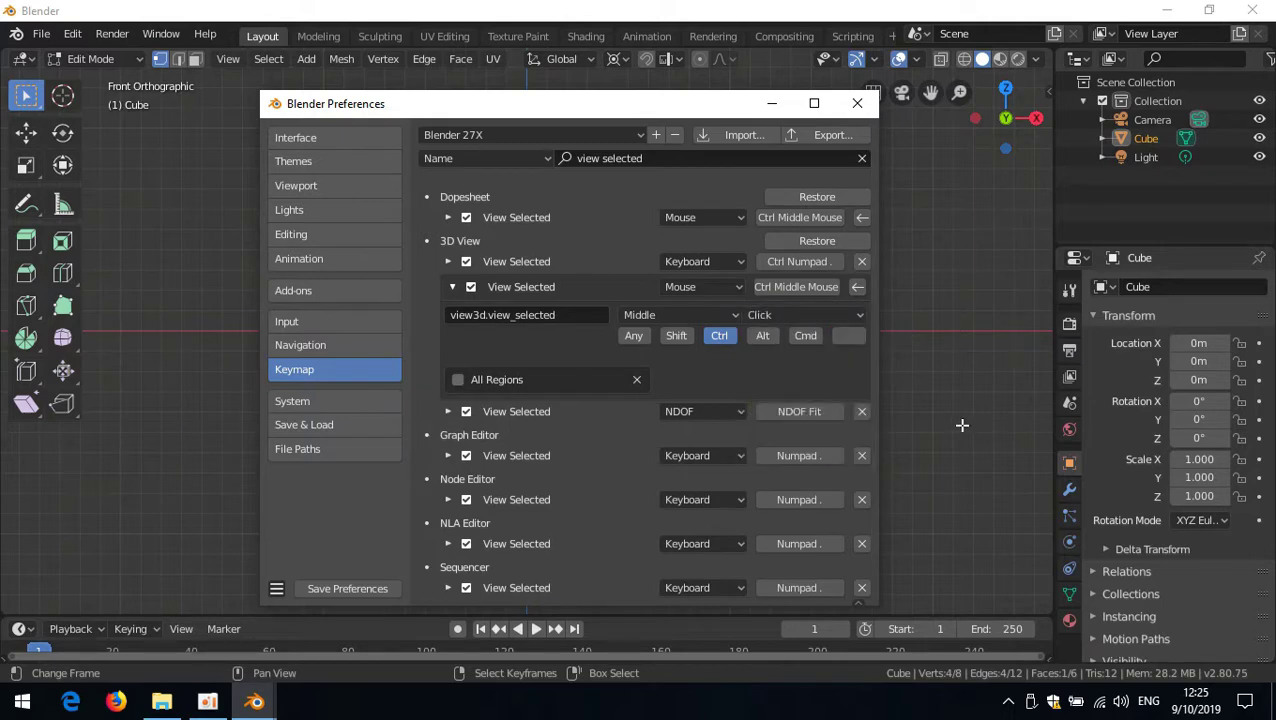
Try the axis view shortcuts around the zoomed-out cube, including the Top view, and finish in the Back view.
click(848, 10)
scroll(680, 354, down, 5)
middle_drag(648, 347, 615, 334)
scroll(604, 327, down, 4)
key(KP_7)
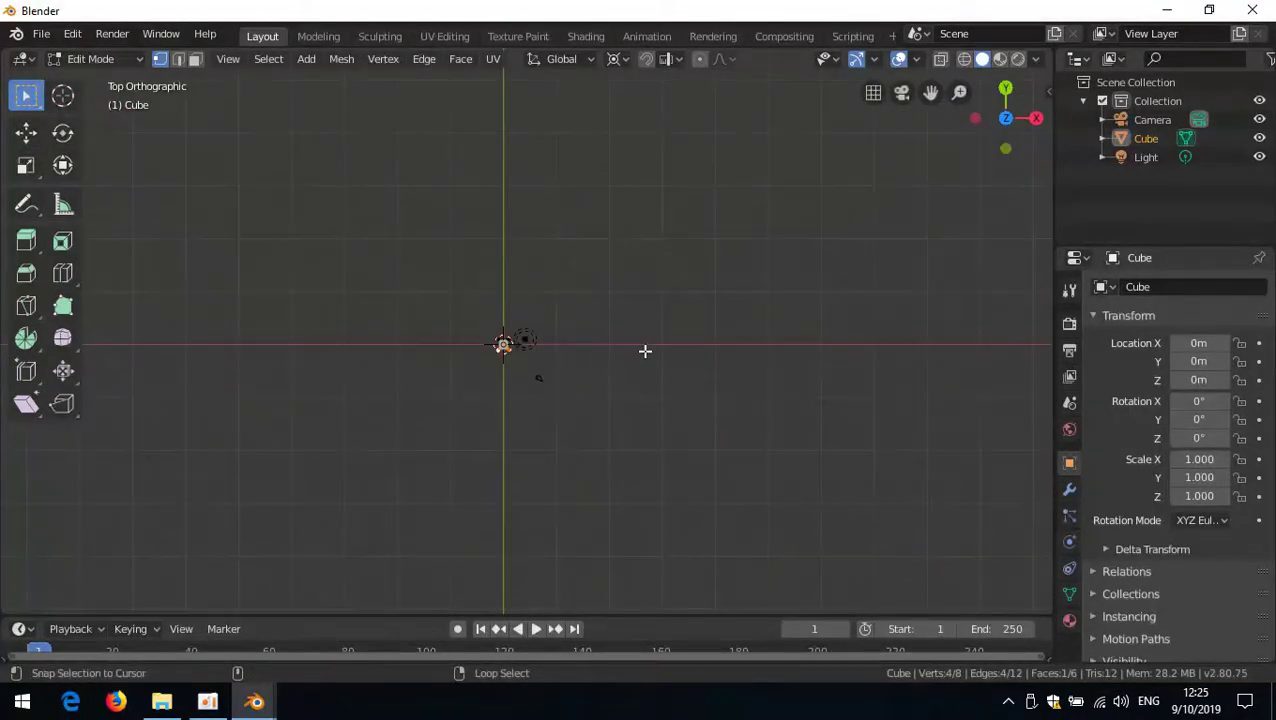
key(KP_3)
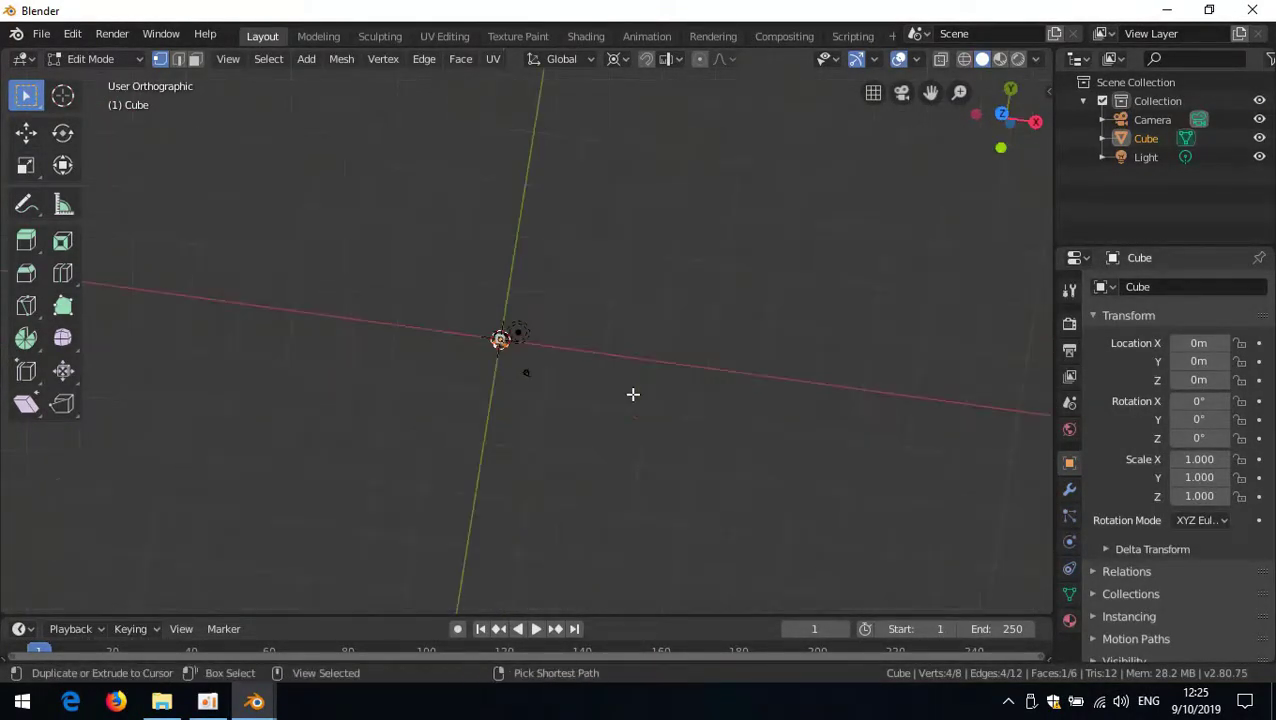
key(KP_1)
key(ctrl+KP_1)
key(ctrl+KP_3)
key(KP_1)
key(ctrl+KP_1)
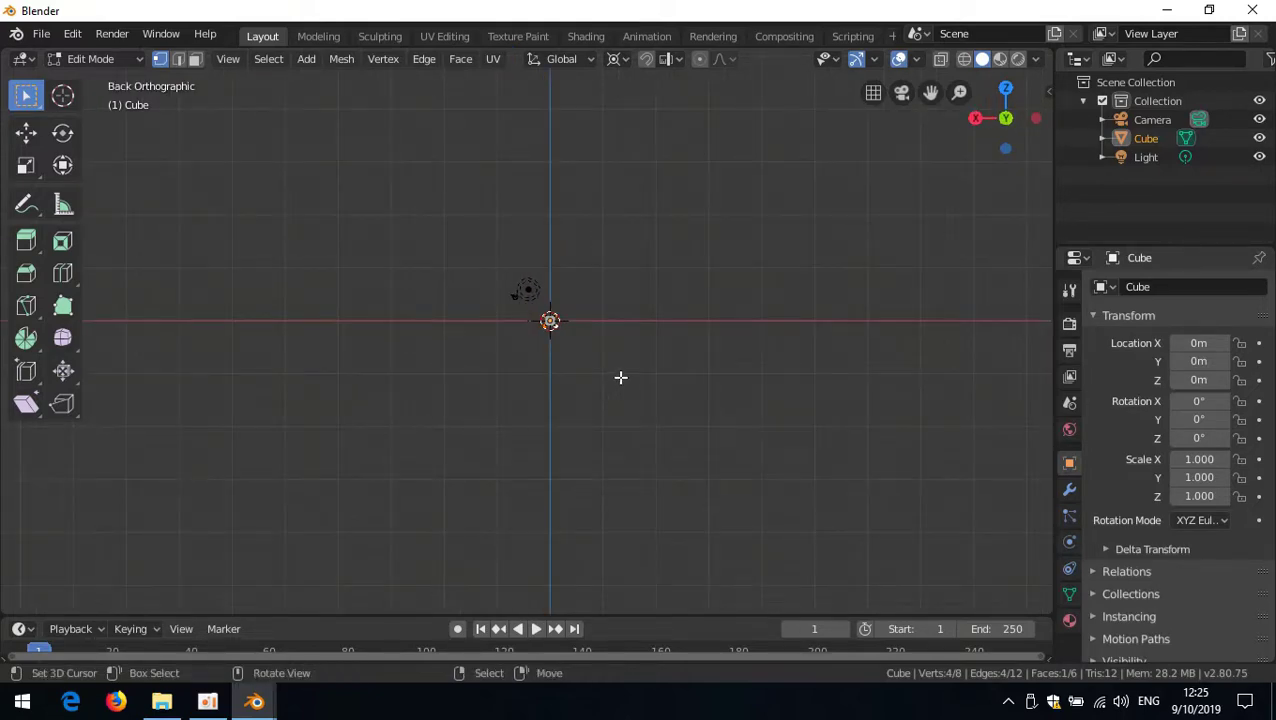
Try View Selected on the selected cube vertices in the Back view, and orbit to an angled perspective.
key(KP_Decimal)
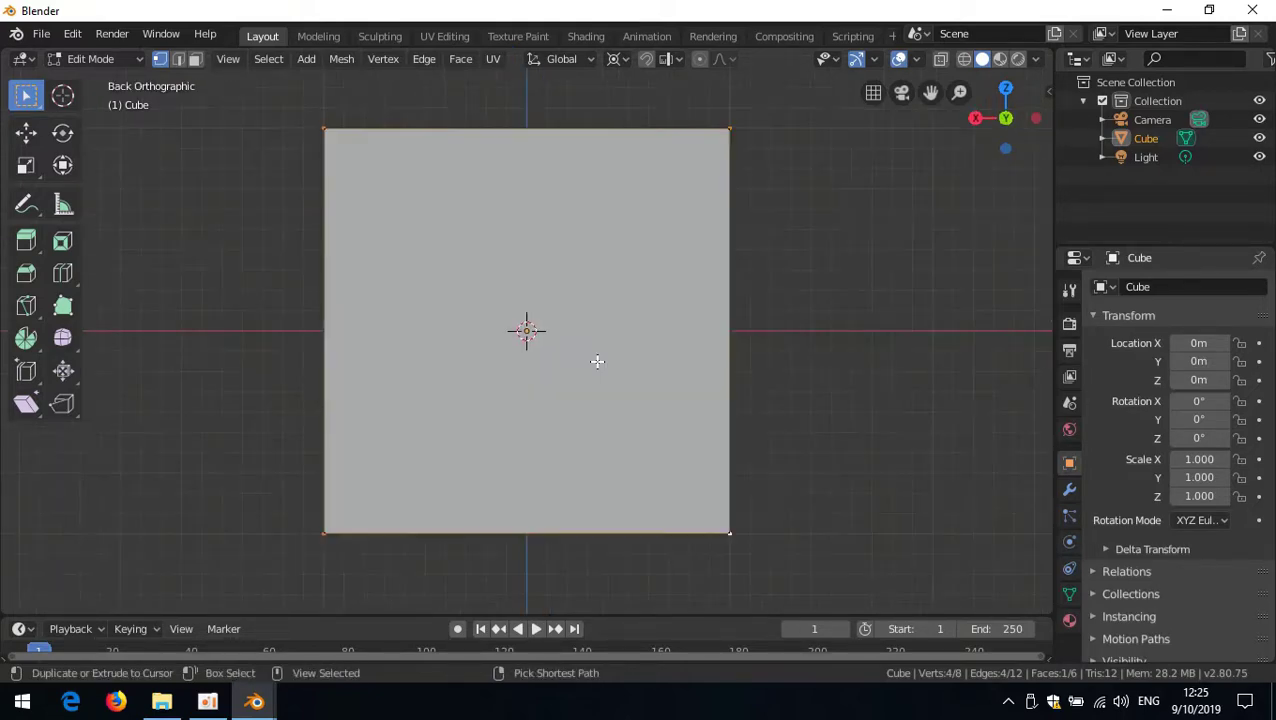
middle_drag(443, 251, 584, 345)
scroll(587, 346, down, 6)
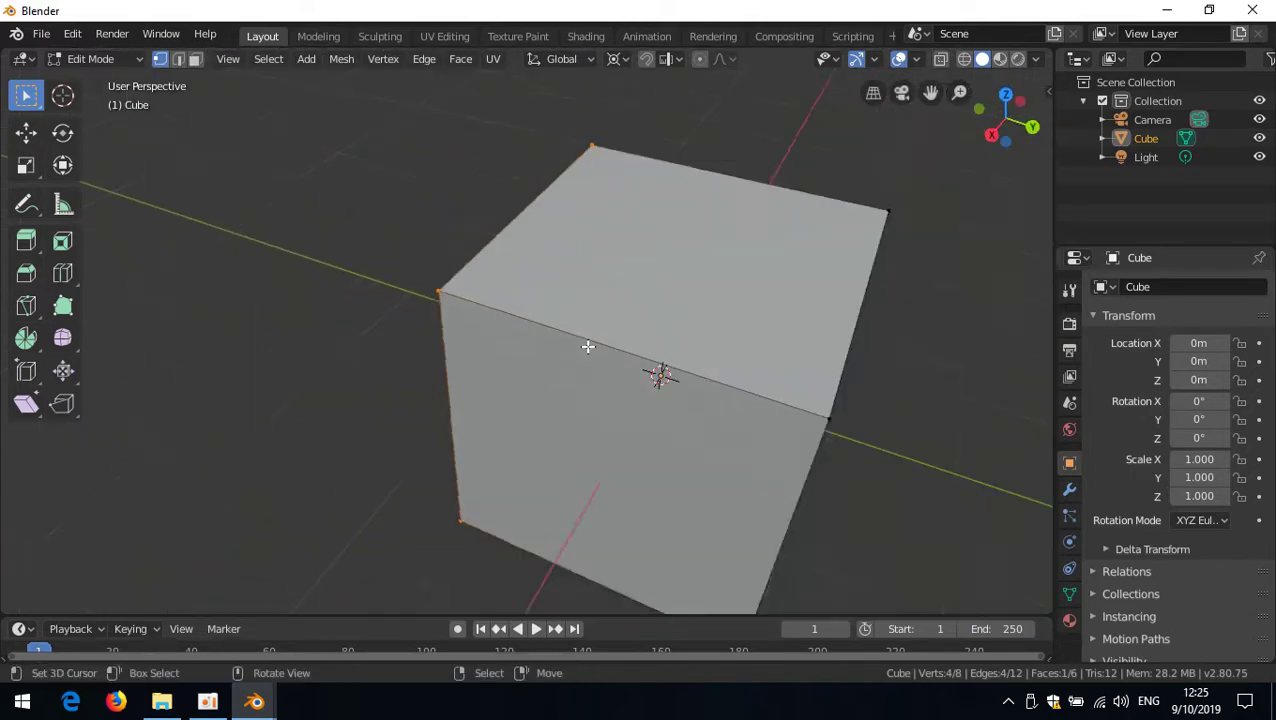
Save the preferences, and export the key configuration to D:\Documents\ as first280.py.
key(ctrl+alt+u)
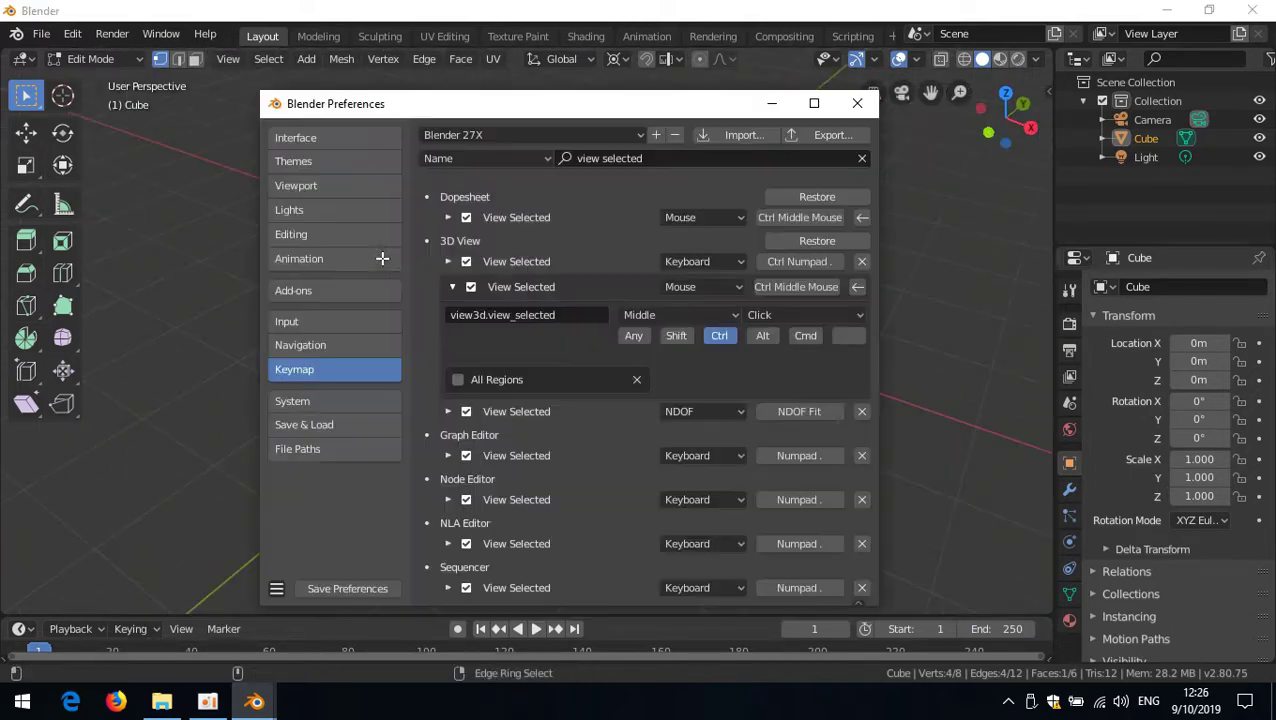
click(345, 588)
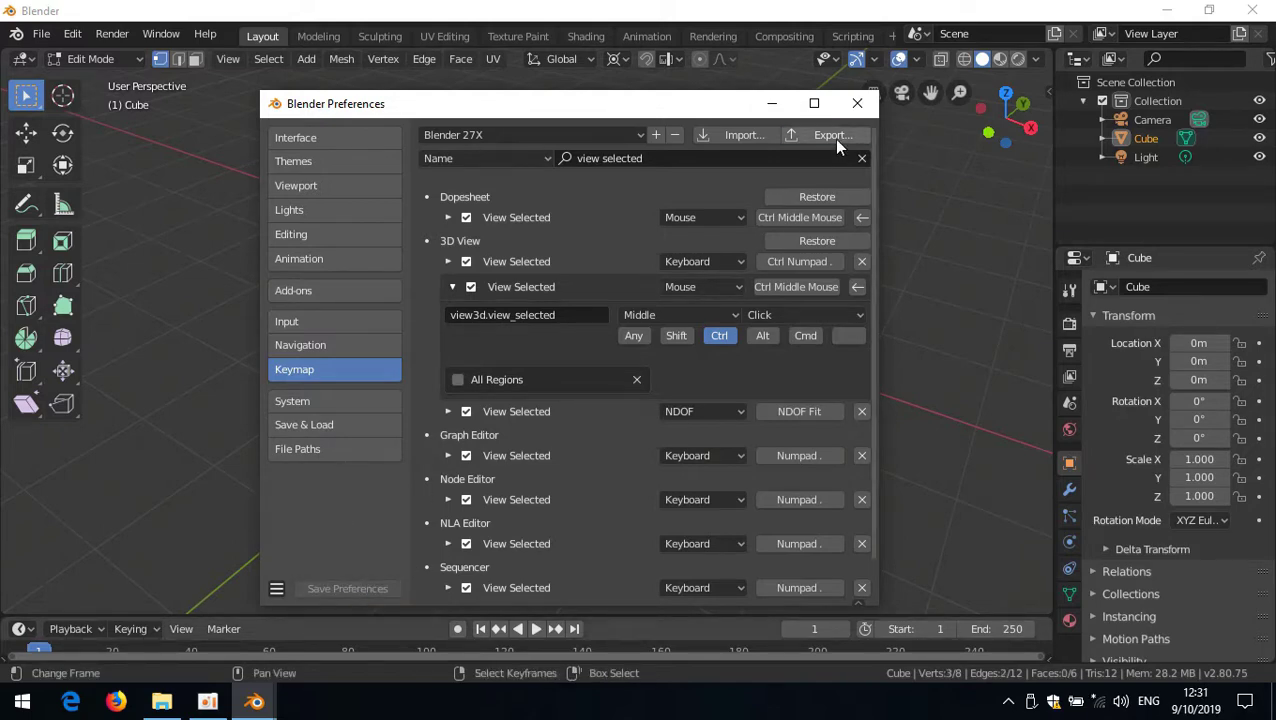
click(833, 137)
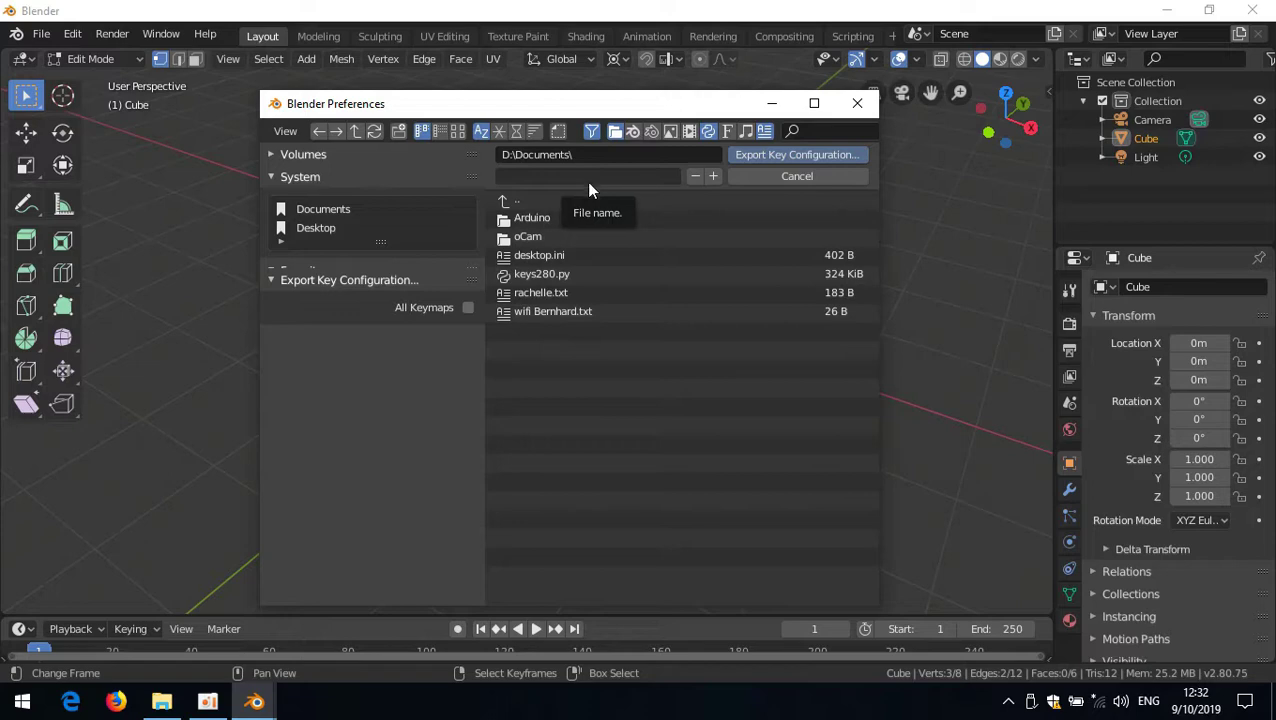
click(549, 272)
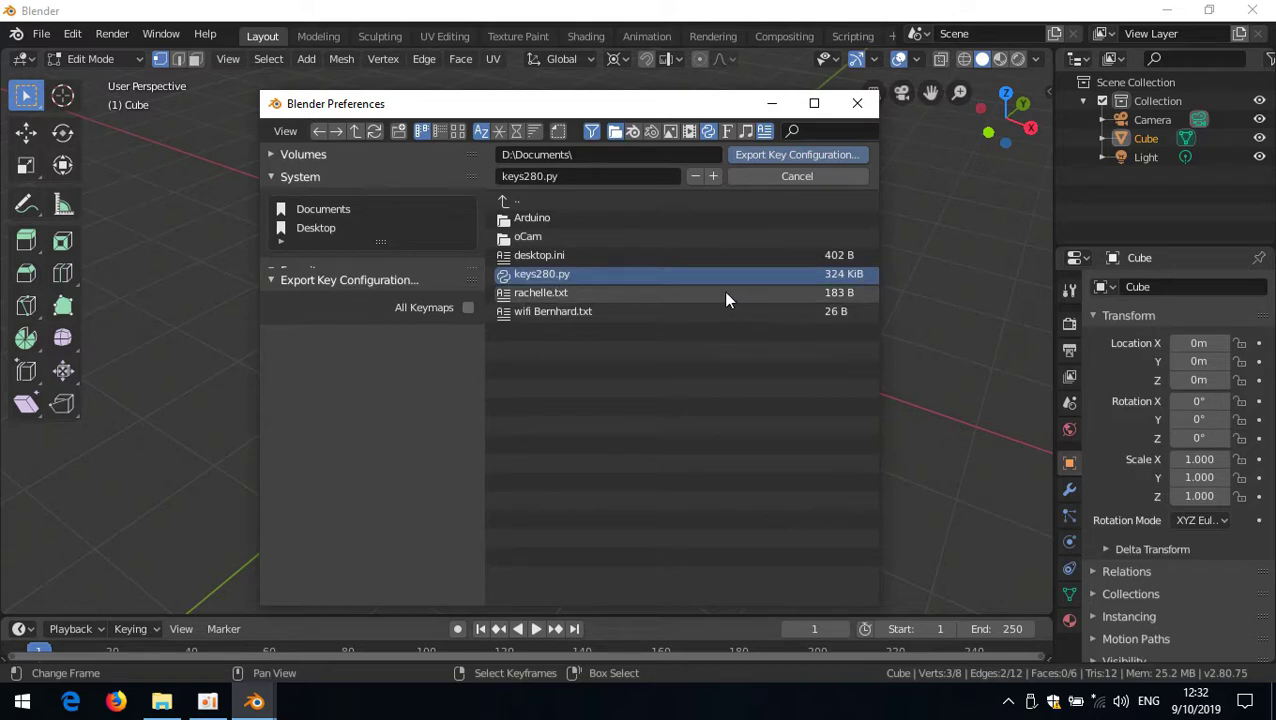
click(541, 176)
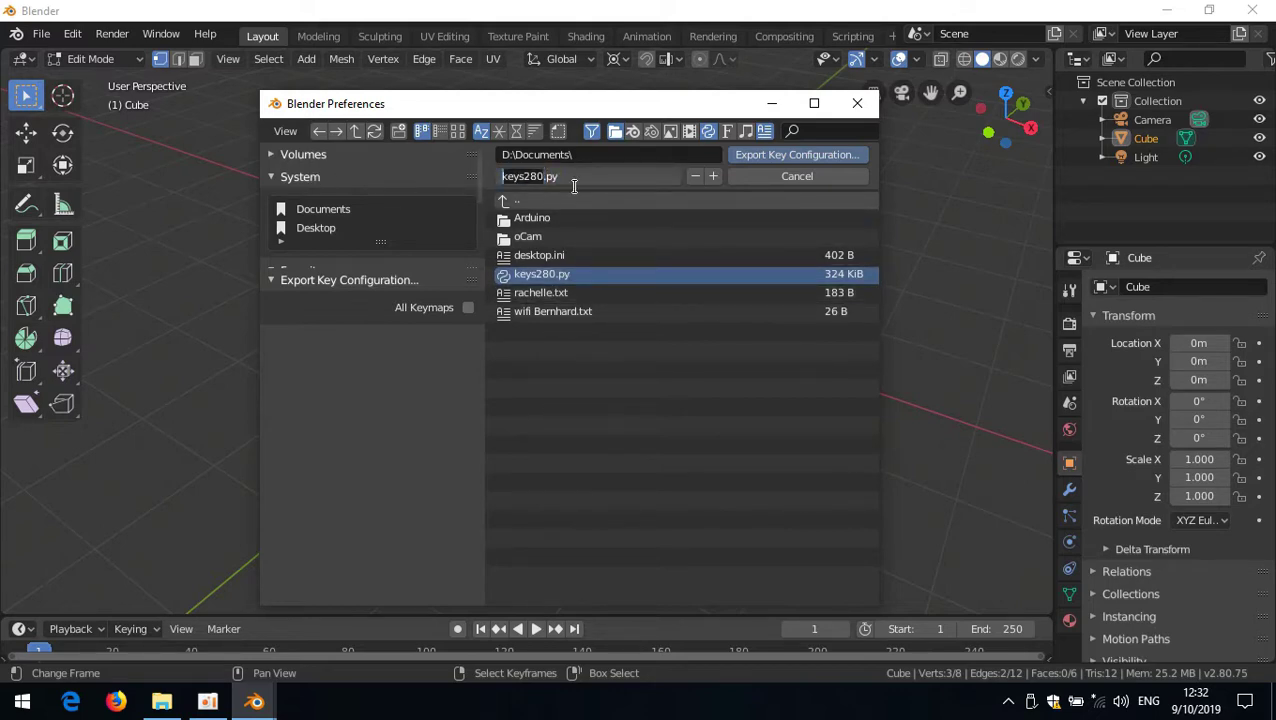
text(first26)
key(BackSpace)
text(80)
click(802, 158)
click(838, 158)
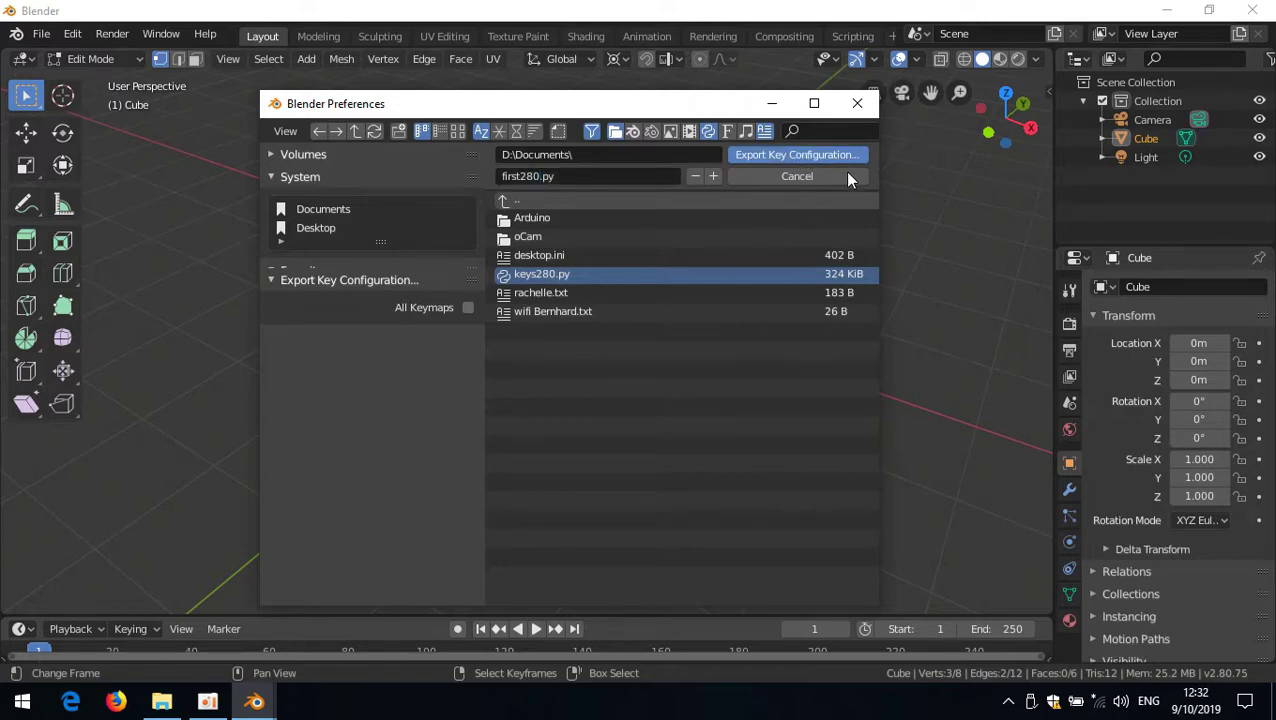
click(857, 103)
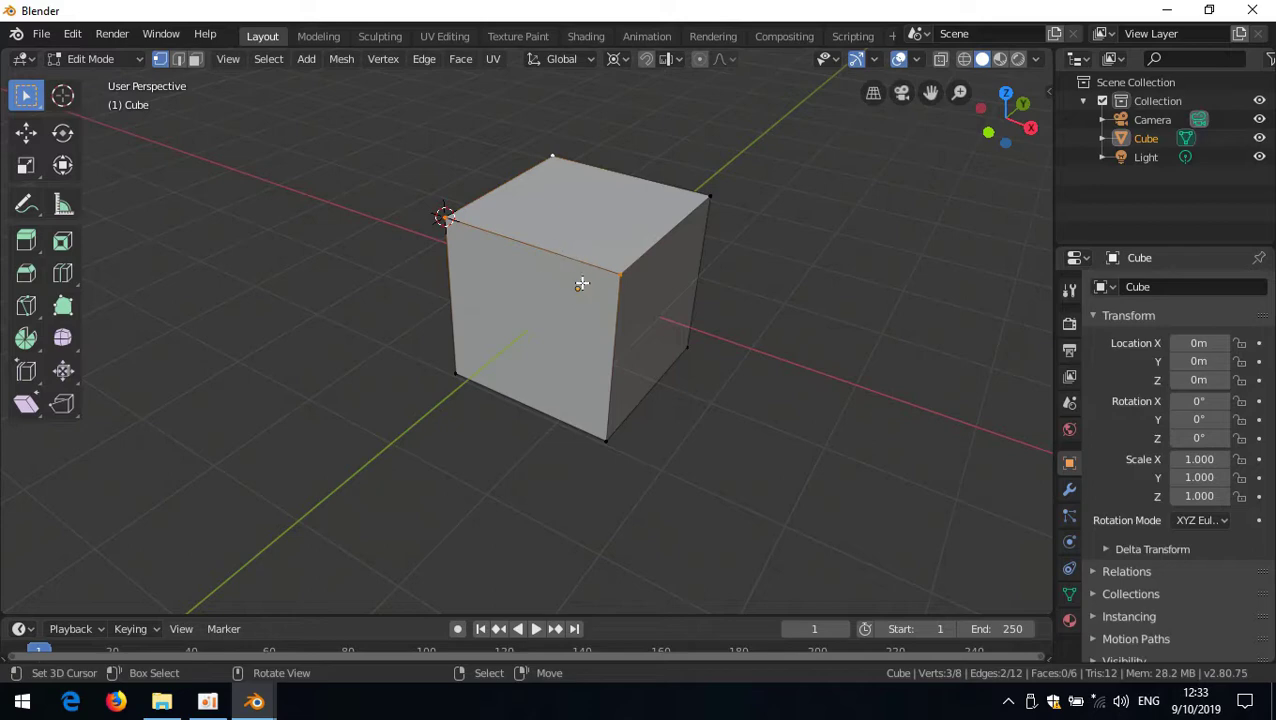
Change the shortcut of the Select More command to Ctrl Wheel Up.
click(270, 60)
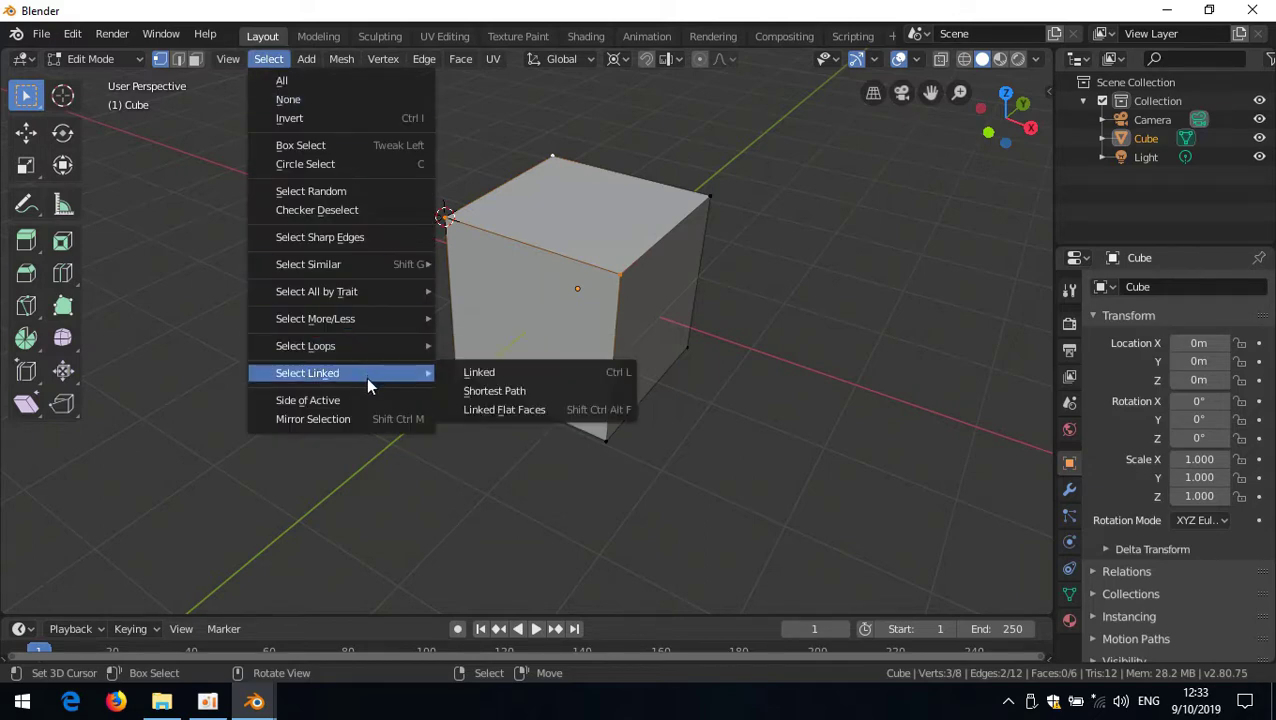
mouse_move(403, 319)
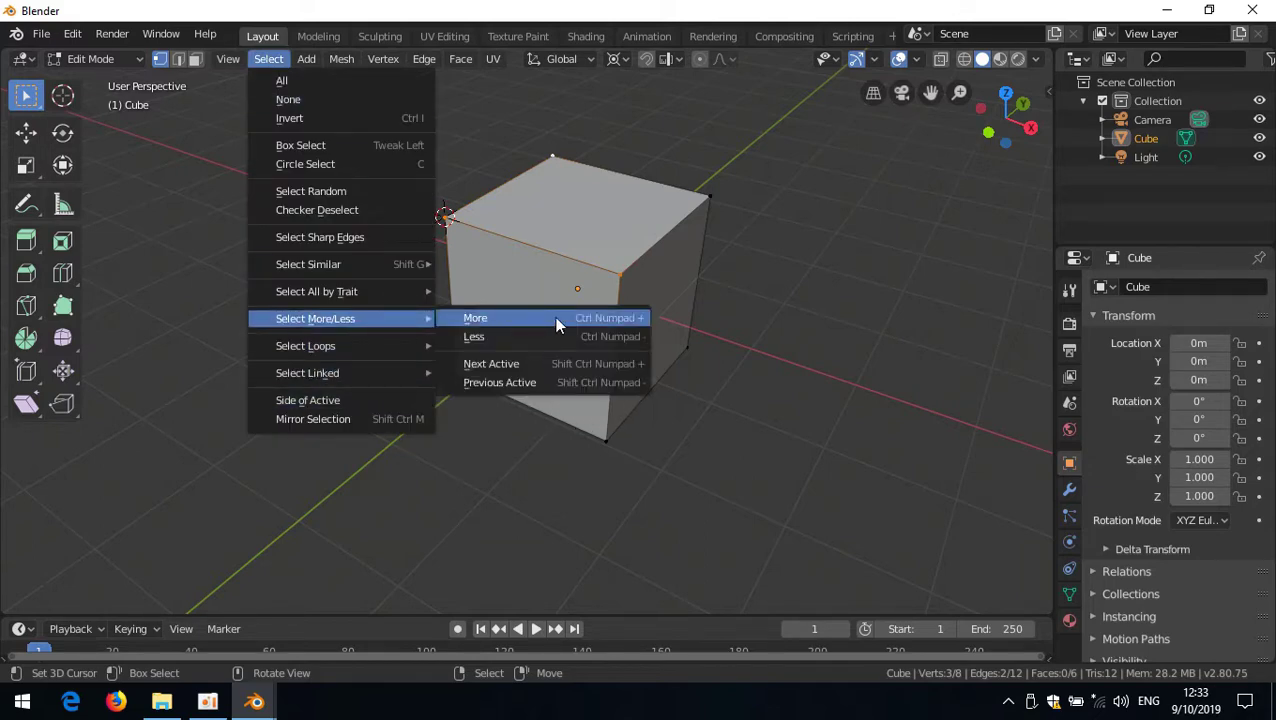
right_click(554, 316)
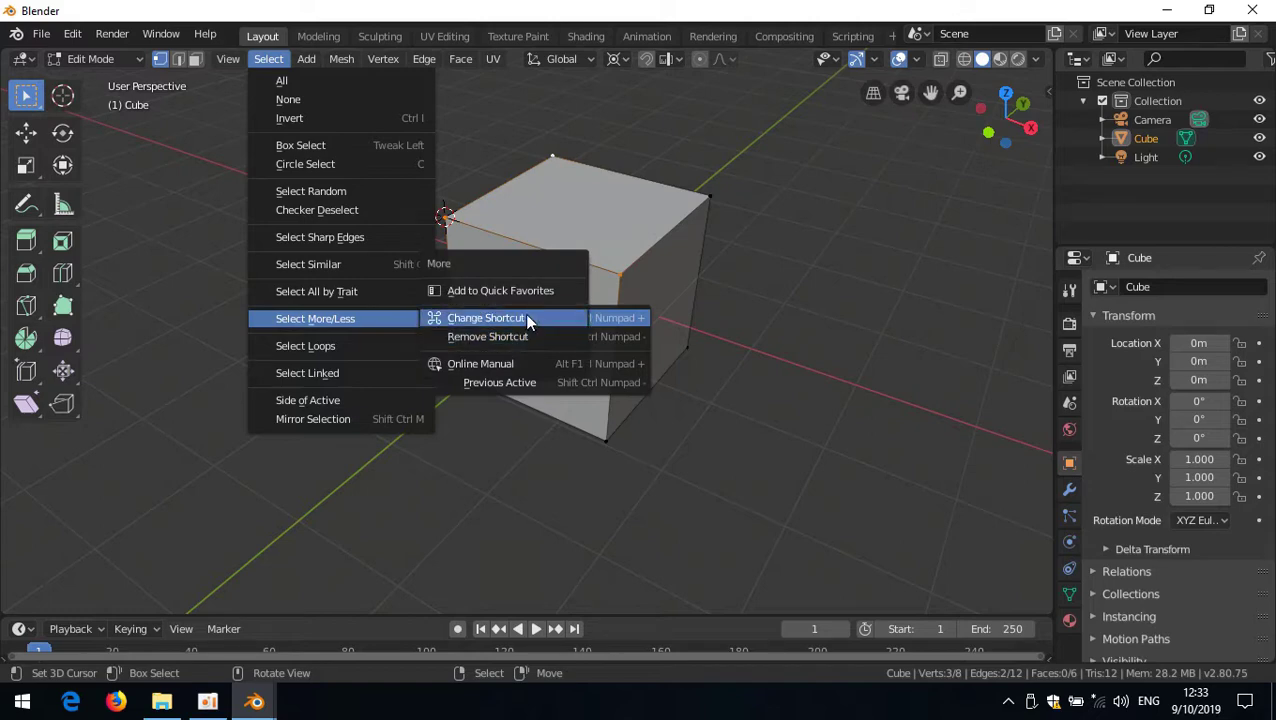
click(527, 317)
key(ctrl)
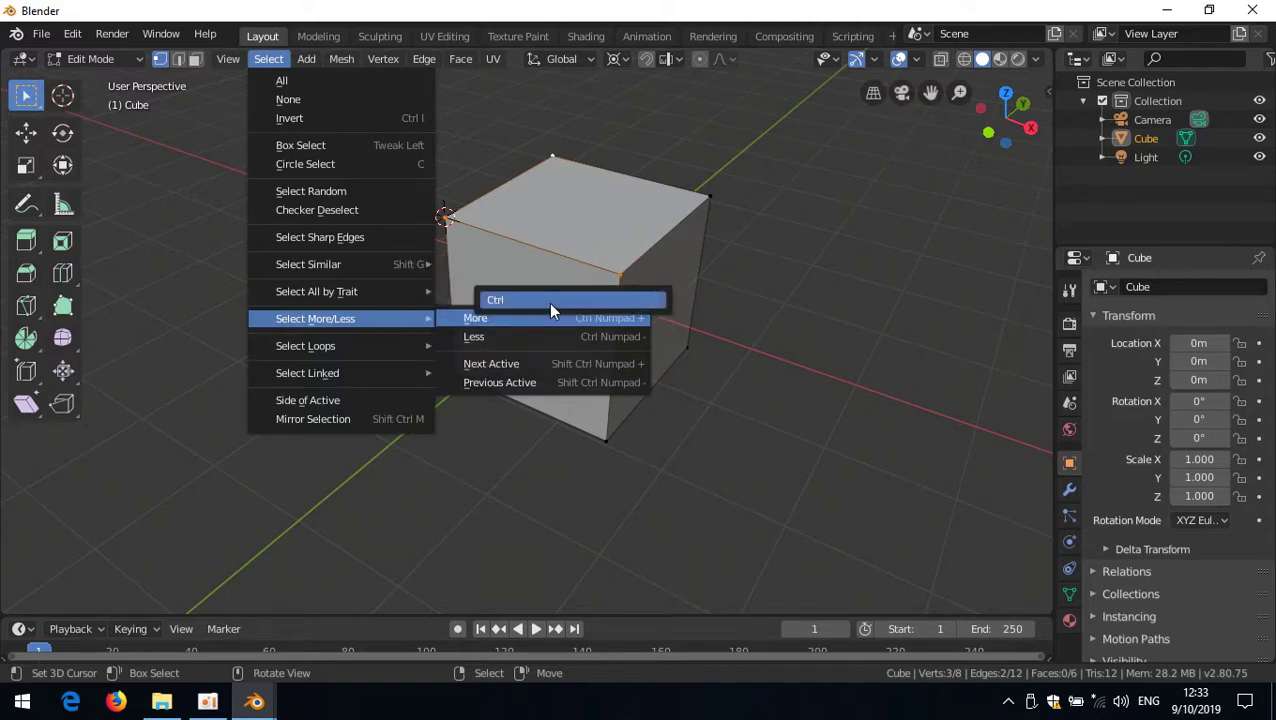
ctrl+scroll(550, 310, up, 1)
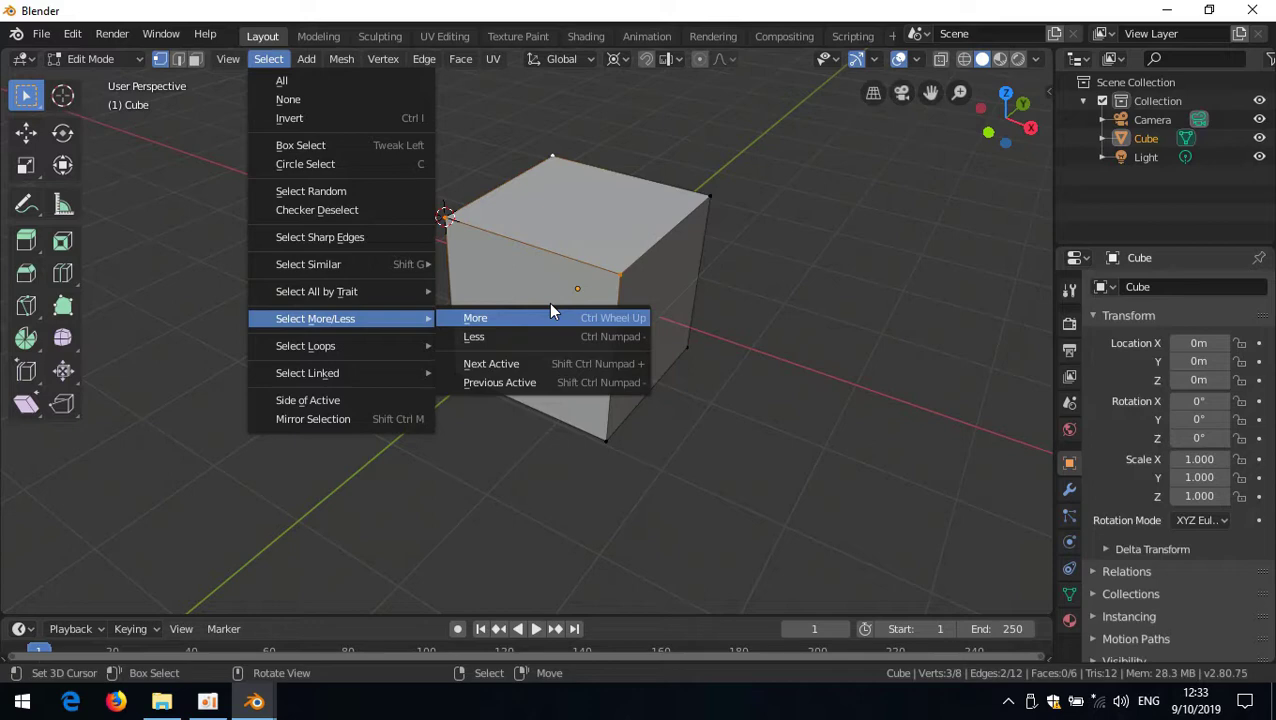
Change the shortcut of the Select Less command to Ctrl Wheel Down.
right_click(543, 337)
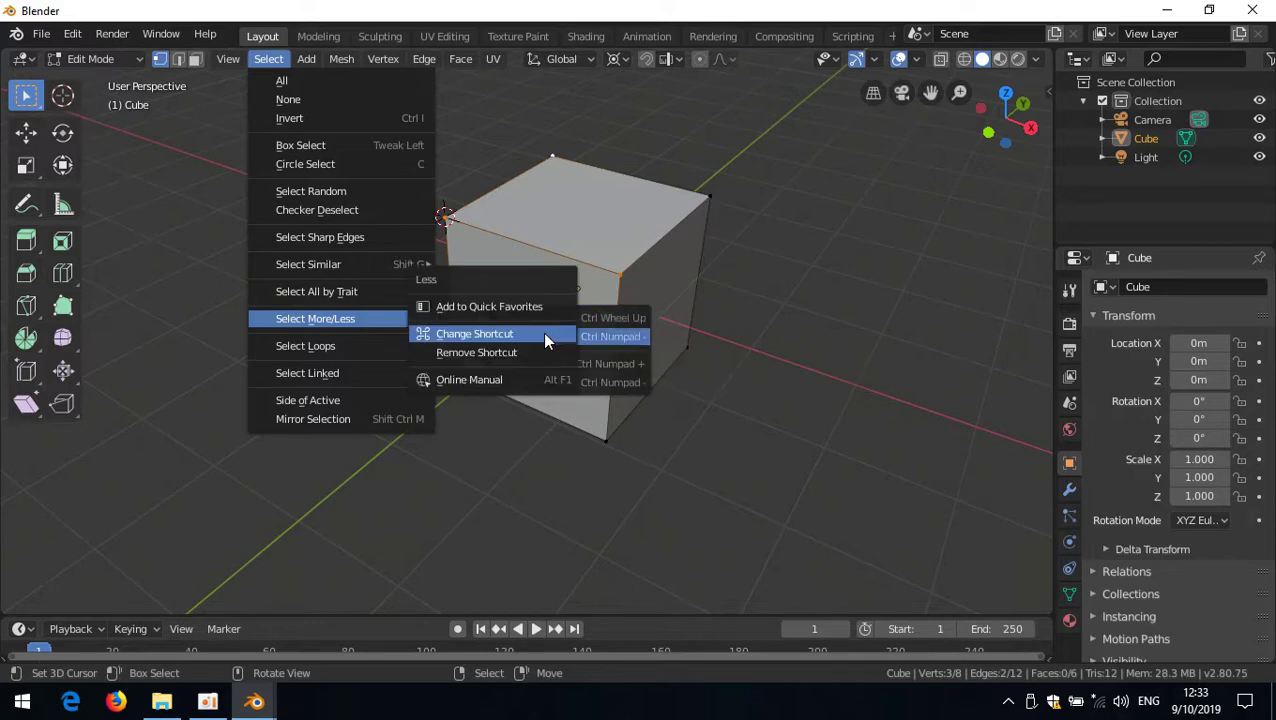
click(542, 332)
key(ctrl)
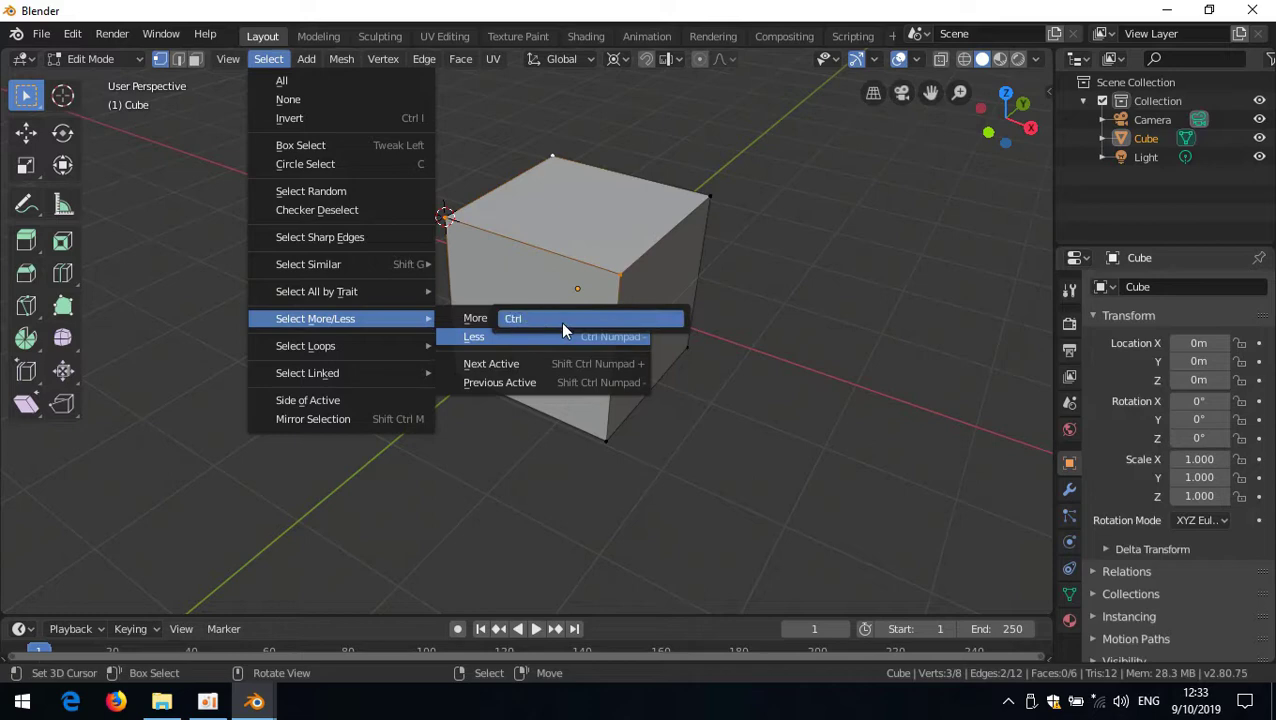
ctrl+scroll(563, 330, down, 1)
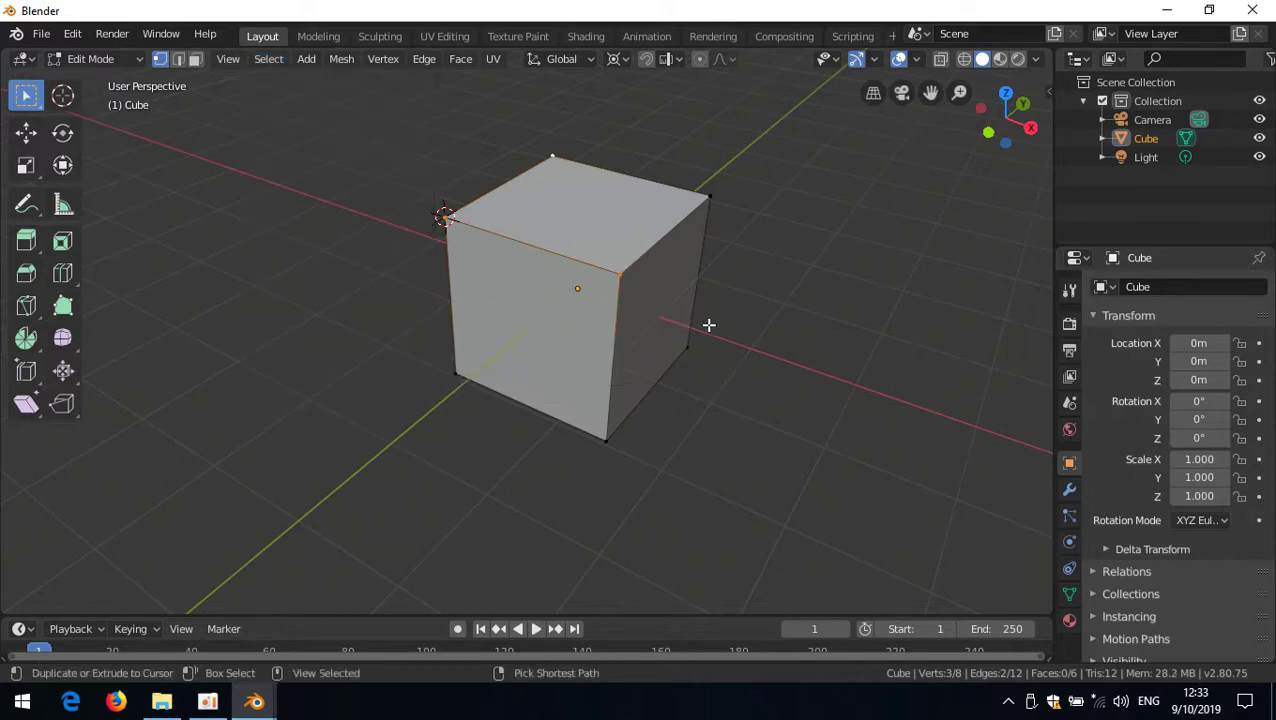
Try the Select More and Select Less shortcuts on the cube, growing and shrinking the selection around a single corner vertex.
ctrl+scroll(708, 324, up, 1)
ctrl+scroll(708, 324, down, 1)
click(638, 293)
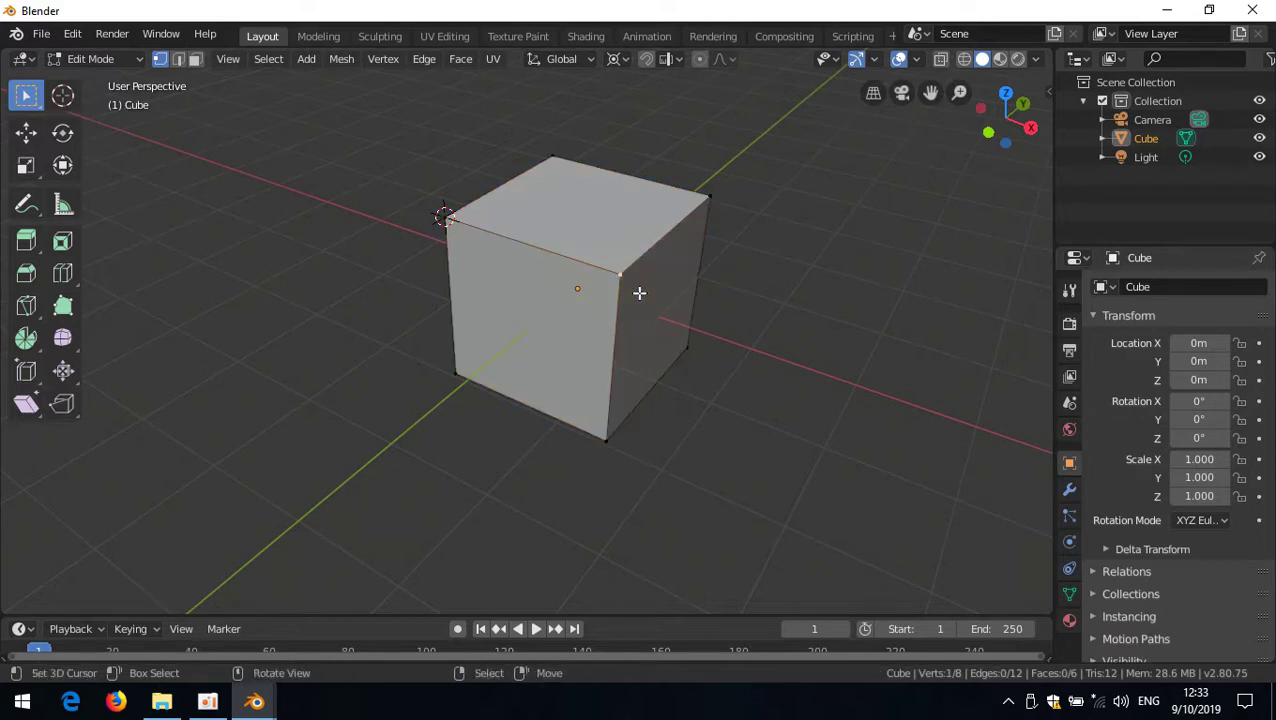
ctrl+scroll(652, 293, up, 1)
ctrl+scroll(652, 293, down, 1)
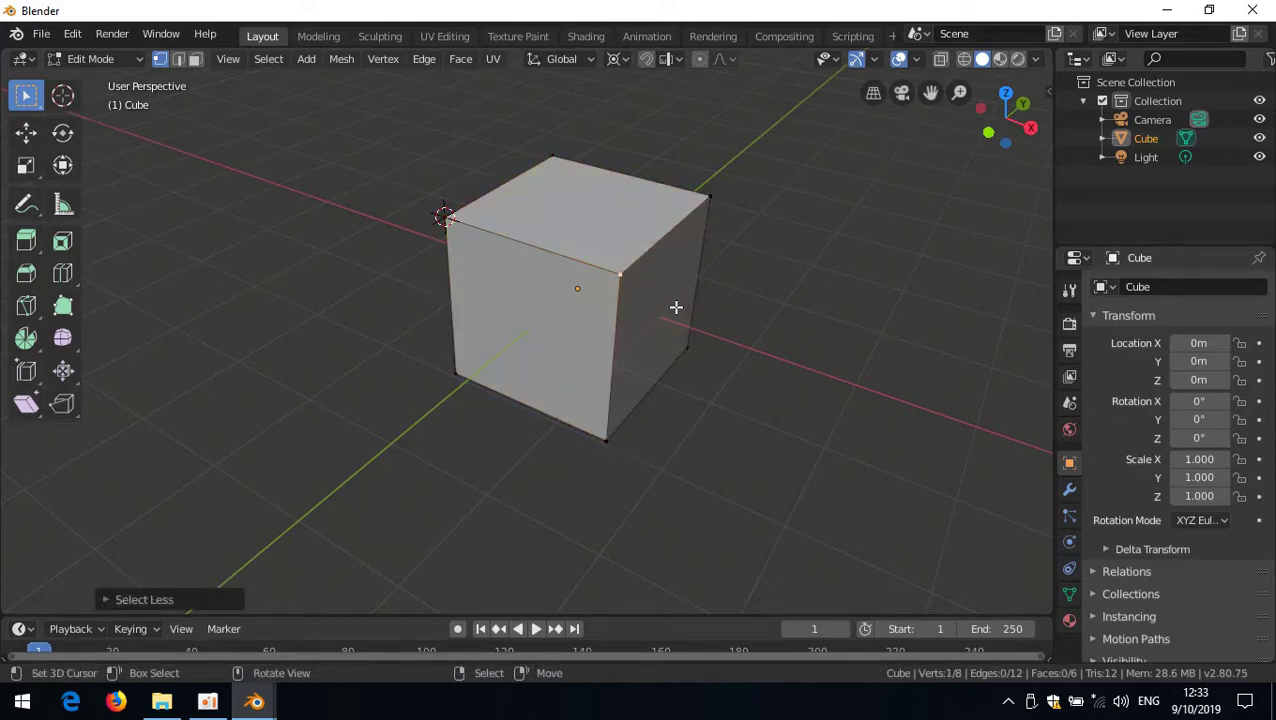
Place the 3D cursor in empty space beside the cube and toggle repeatedly between orthographic and perspective projection, ending in perspective.
click(212, 279)
key(KP_5)
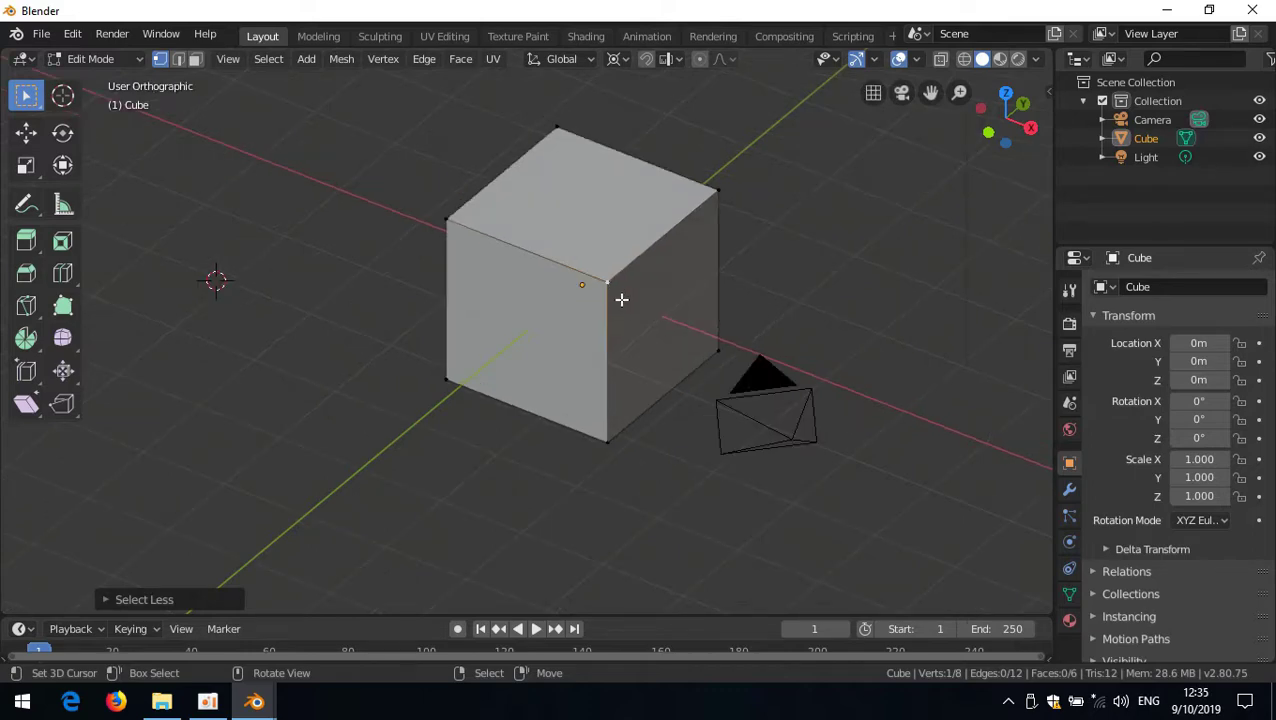
key(KP_5)
key(KP_5)
key(KP_5)
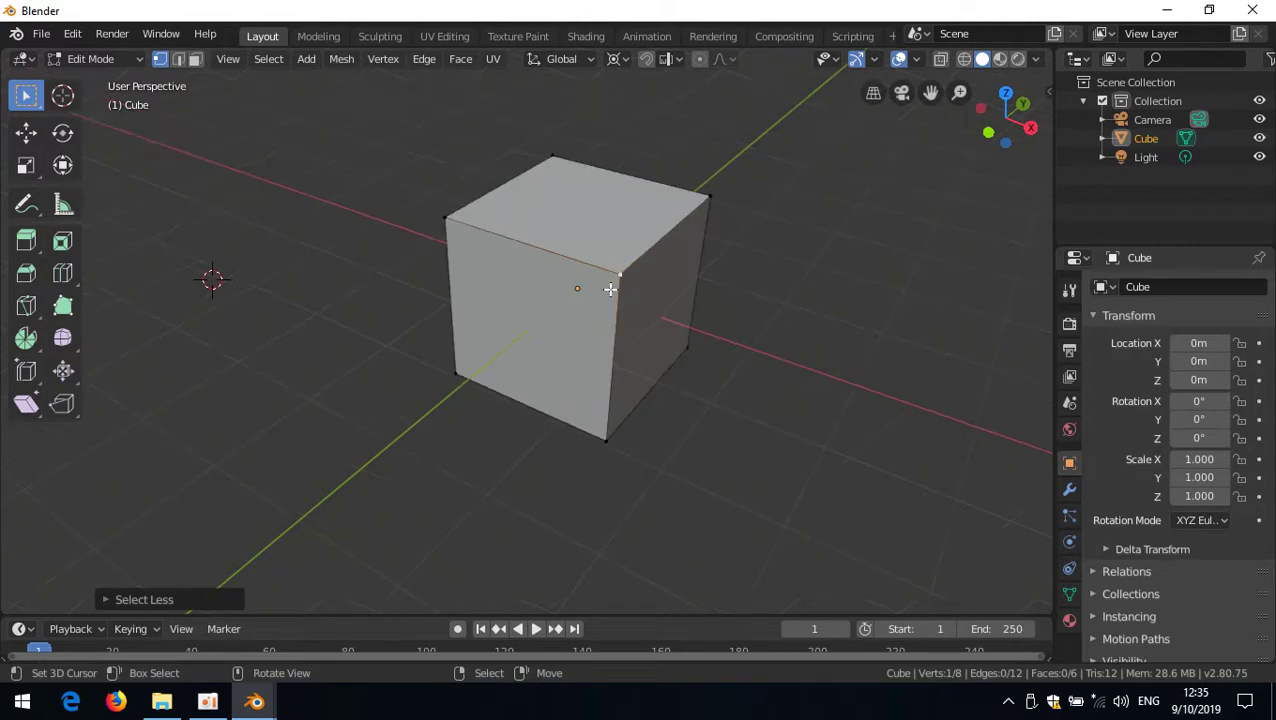
click(873, 92)
click(873, 92)
click(873, 92)
click(873, 92)
View the cube from the front, and rotate the view around it horizontally in fixed increments for more than a full turn.
middle_drag(740, 195, 626, 333)
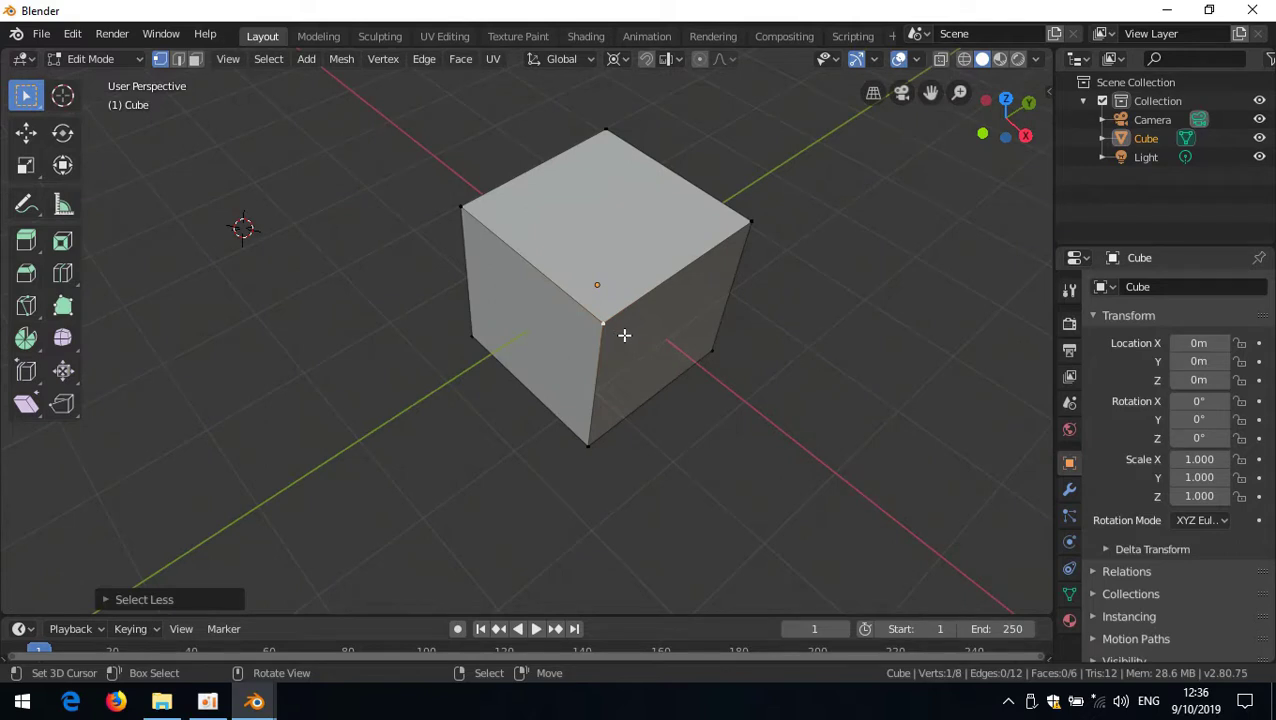
key(KP_4)
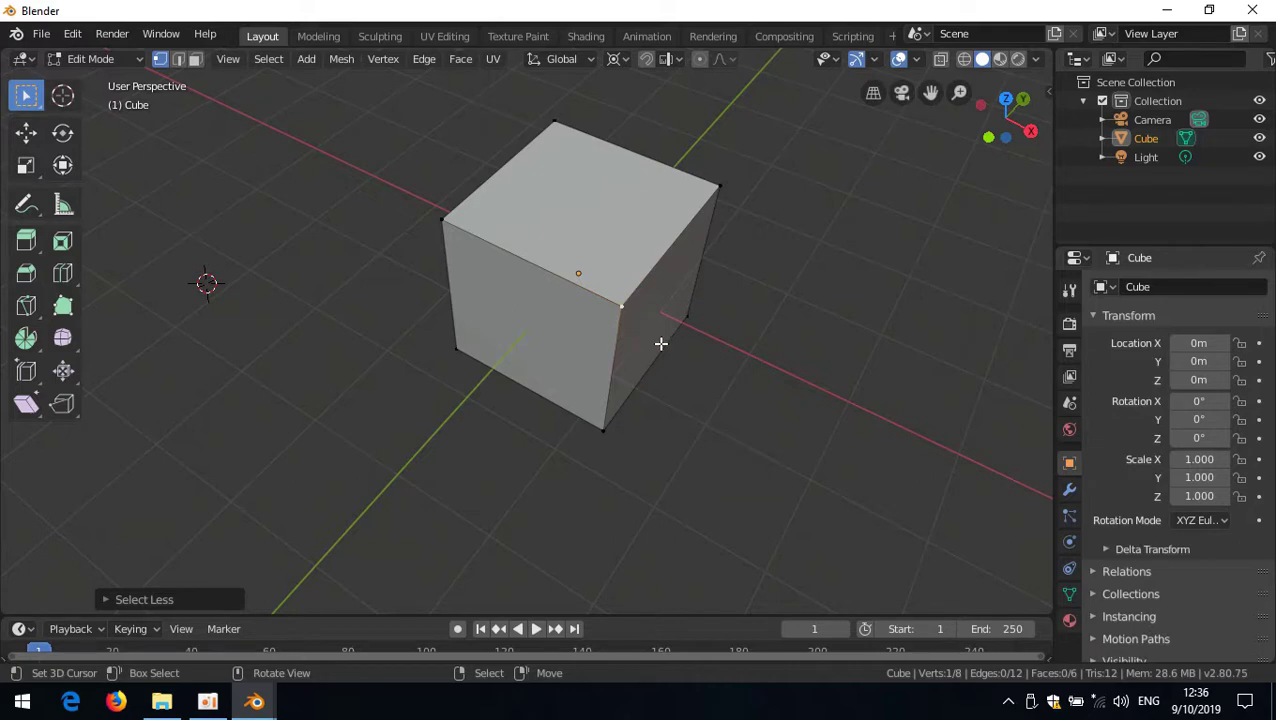
key(KP_1)
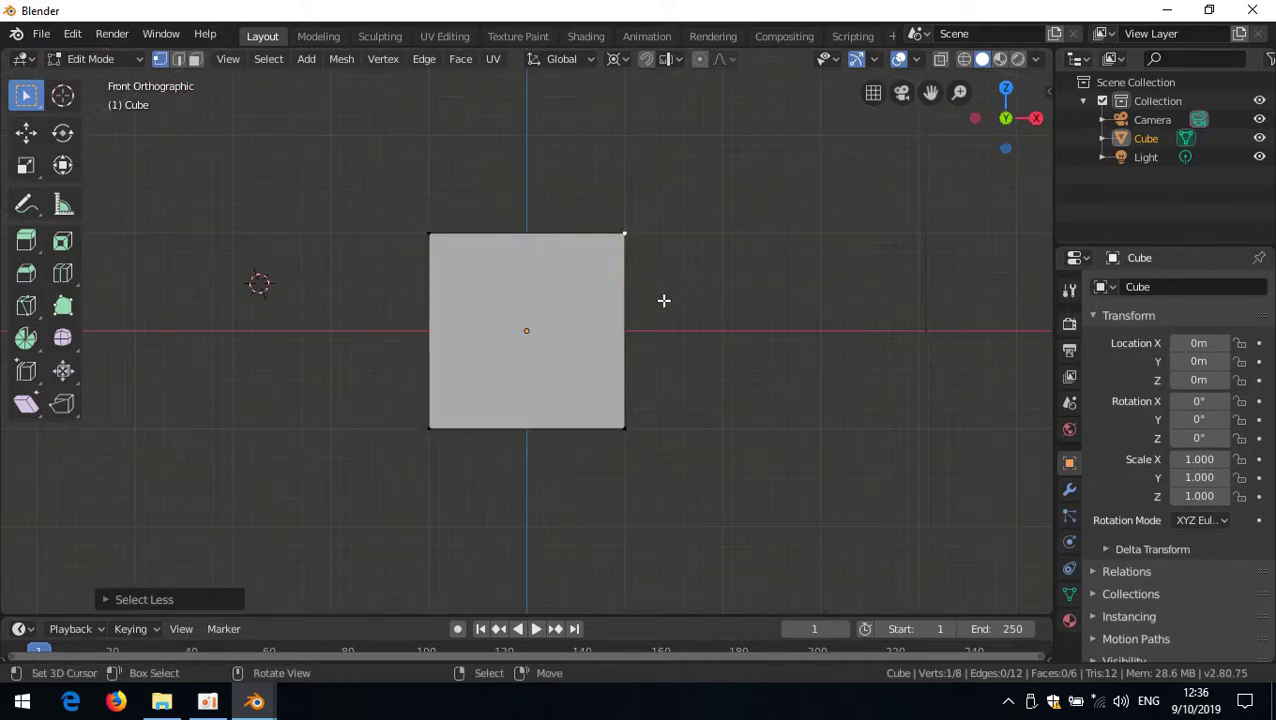
key(KP_6)
key(KP_6)
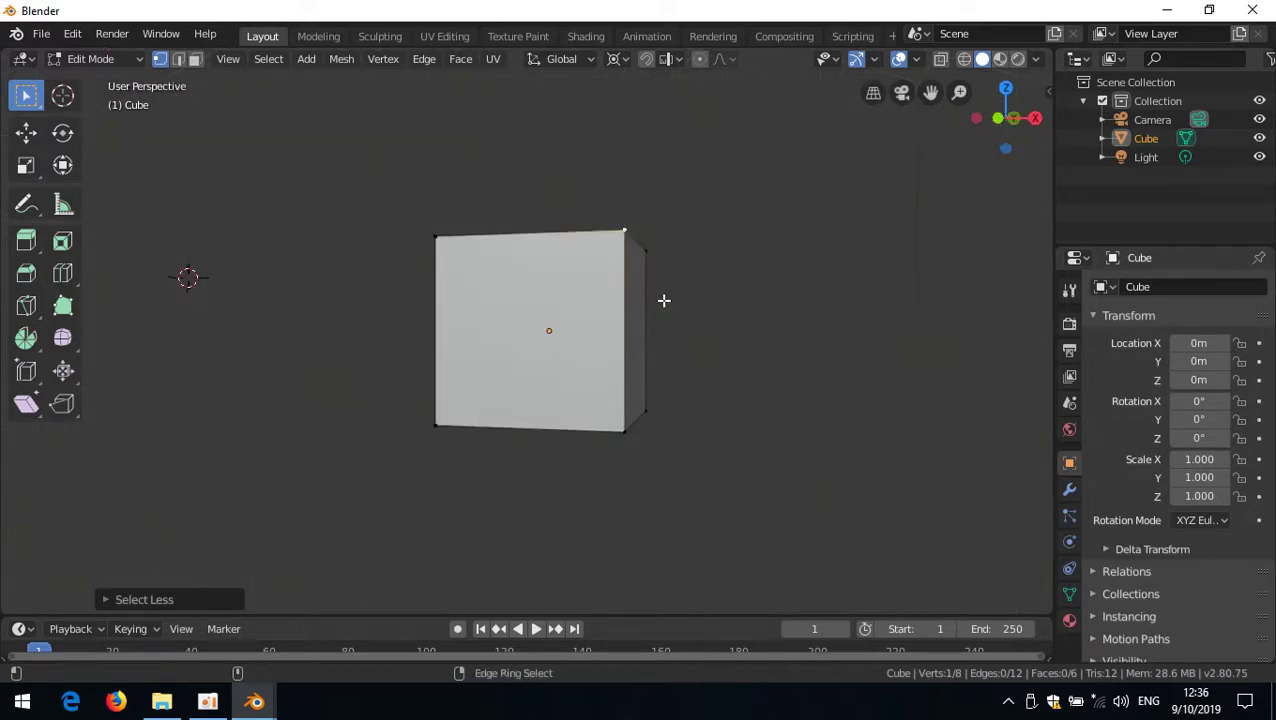
key(KP_6)
key(KP_6)
key(KP_6)
key(KP_6)
key(KP_6)
key(KP_6)
key(KP_6)
key(KP_6)
key(KP_6)
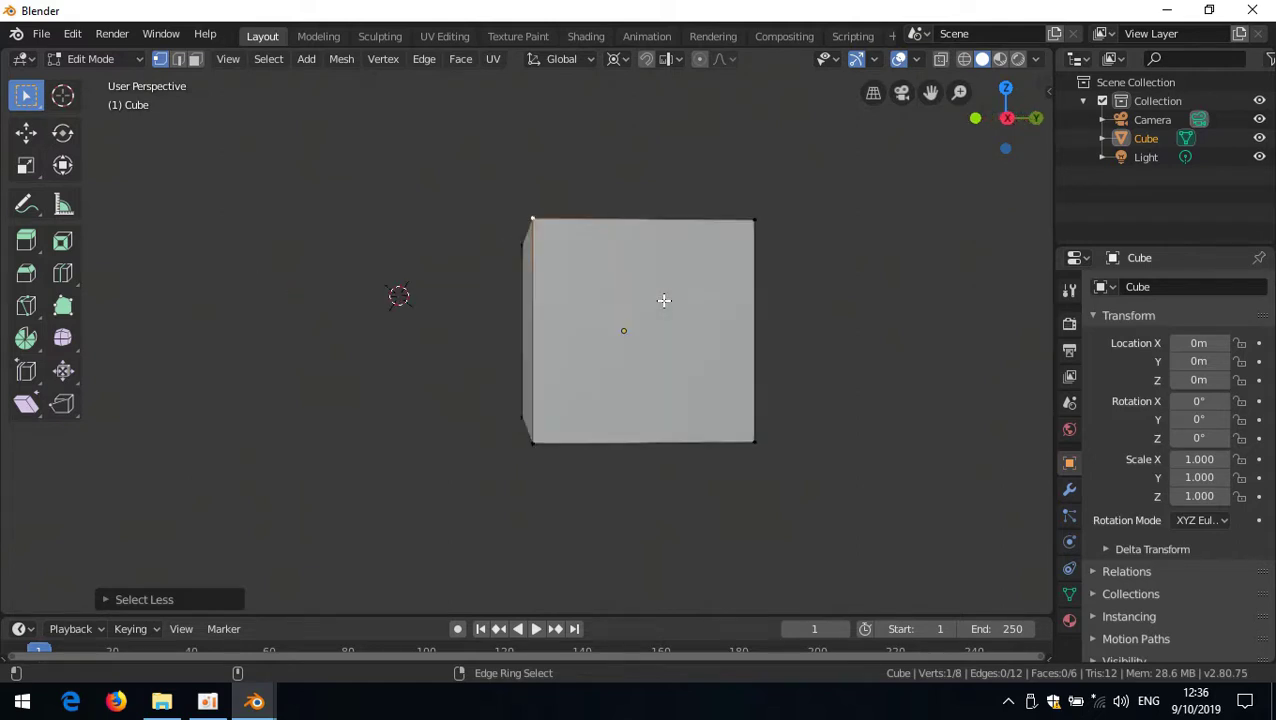
key(KP_6)
key(KP_6)
key(KP_6)
key(KP_6)
key(KP_6)
key(KP_6)
key(KP_6)
key(KP_6)
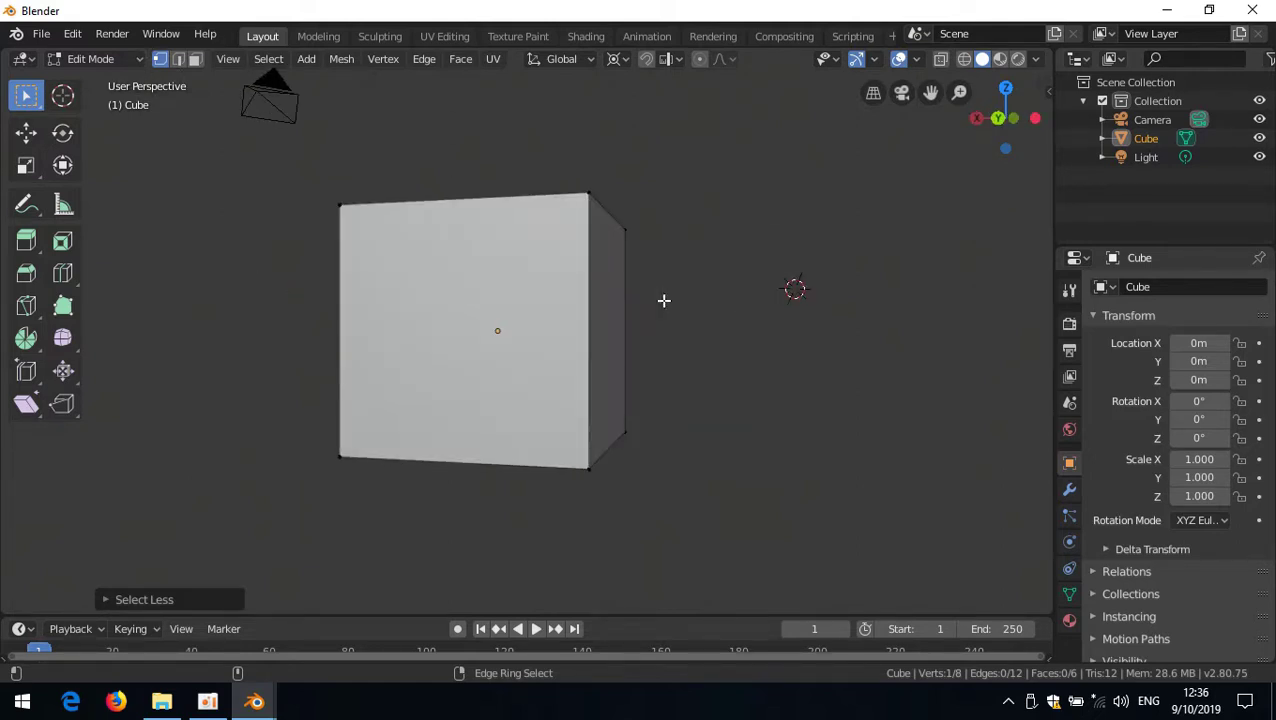
key(KP_6)
key(KP_6)
key(KP_6)
key(KP_6)
key(KP_6)
key(KP_6)
key(KP_6)
key(KP_6)
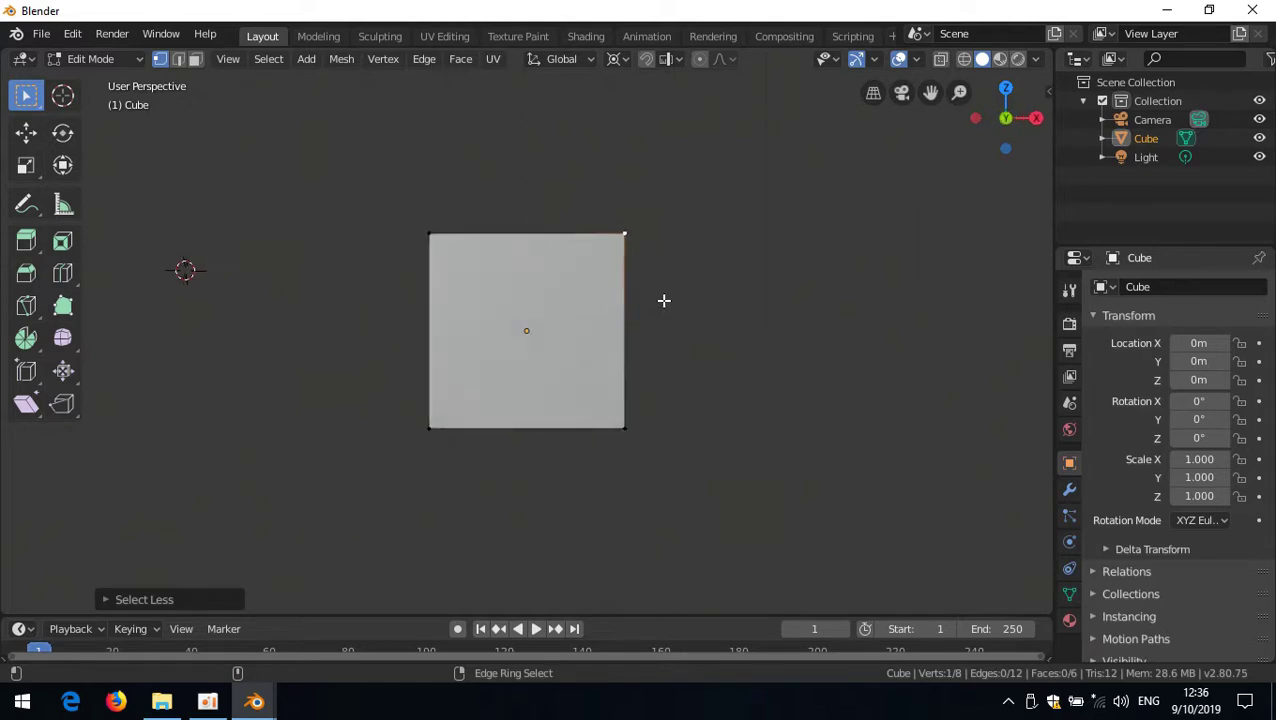
key(KP_6)
key(KP_6)
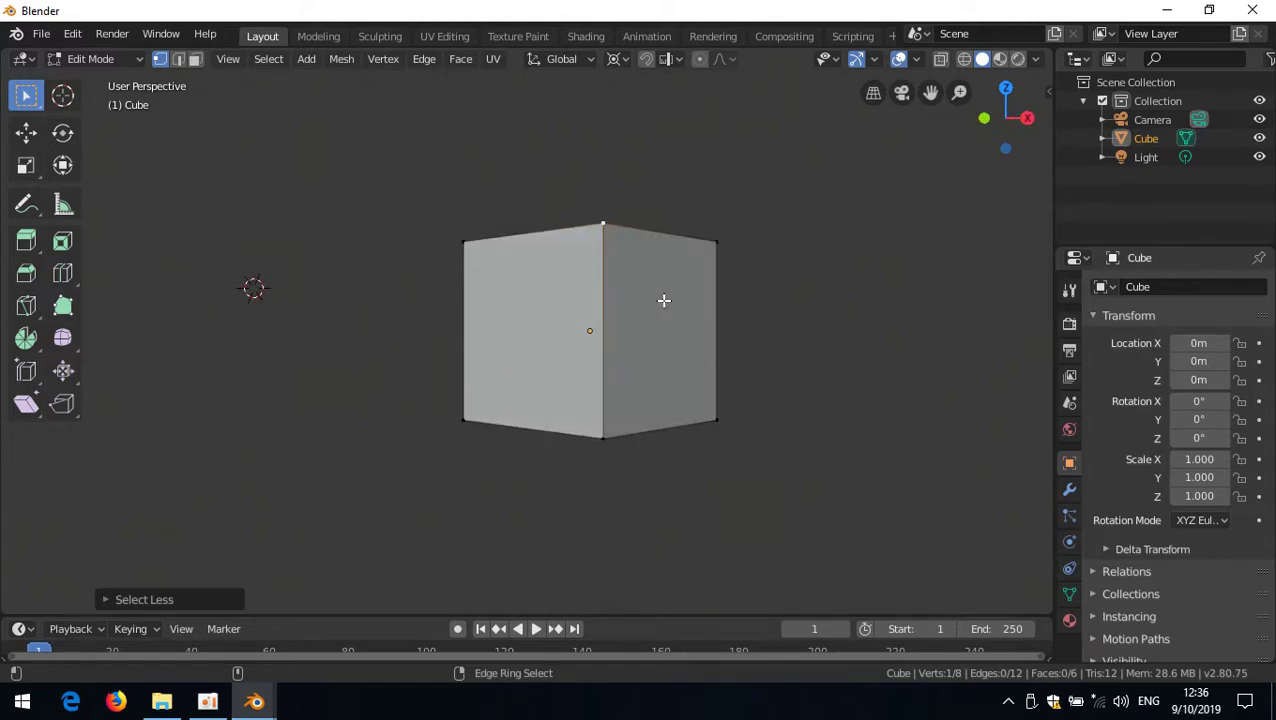
Rotate the view vertically around the cube in fixed increments, then repeat the up and down tilting starting from the front view.
alt+shift+scroll(664, 300, up, 3)
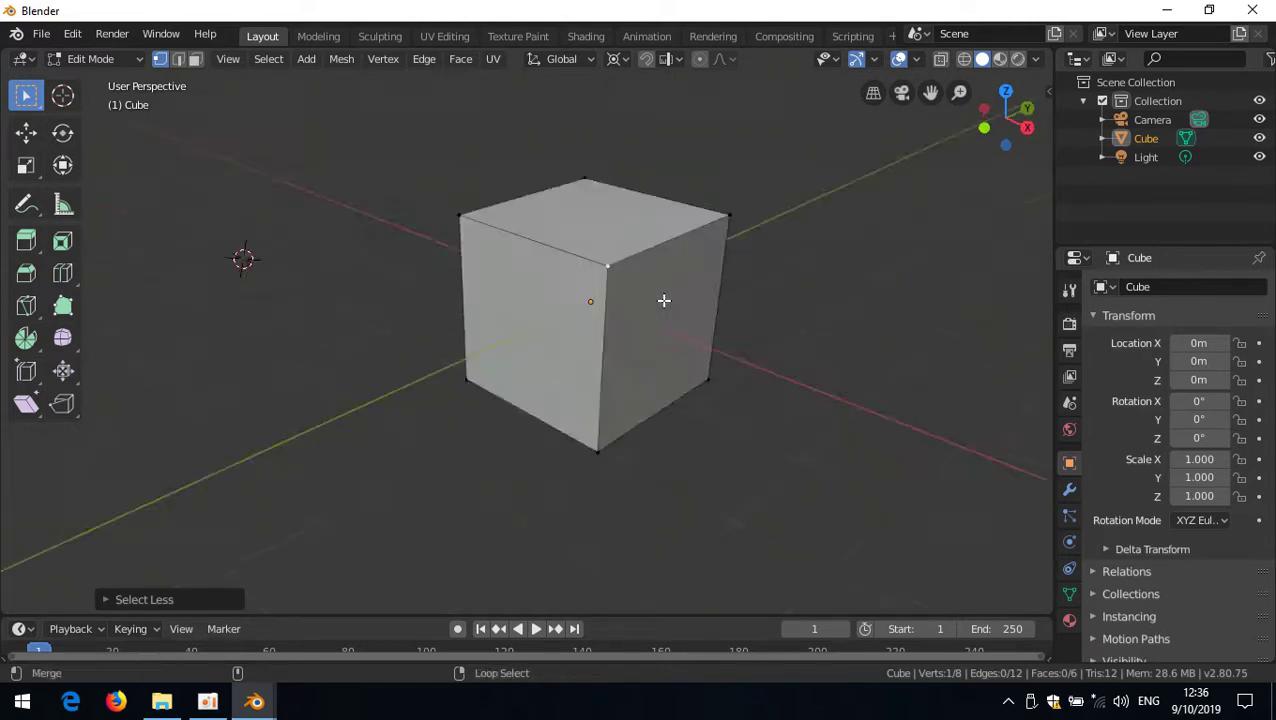
alt+shift+scroll(664, 300, down, 3)
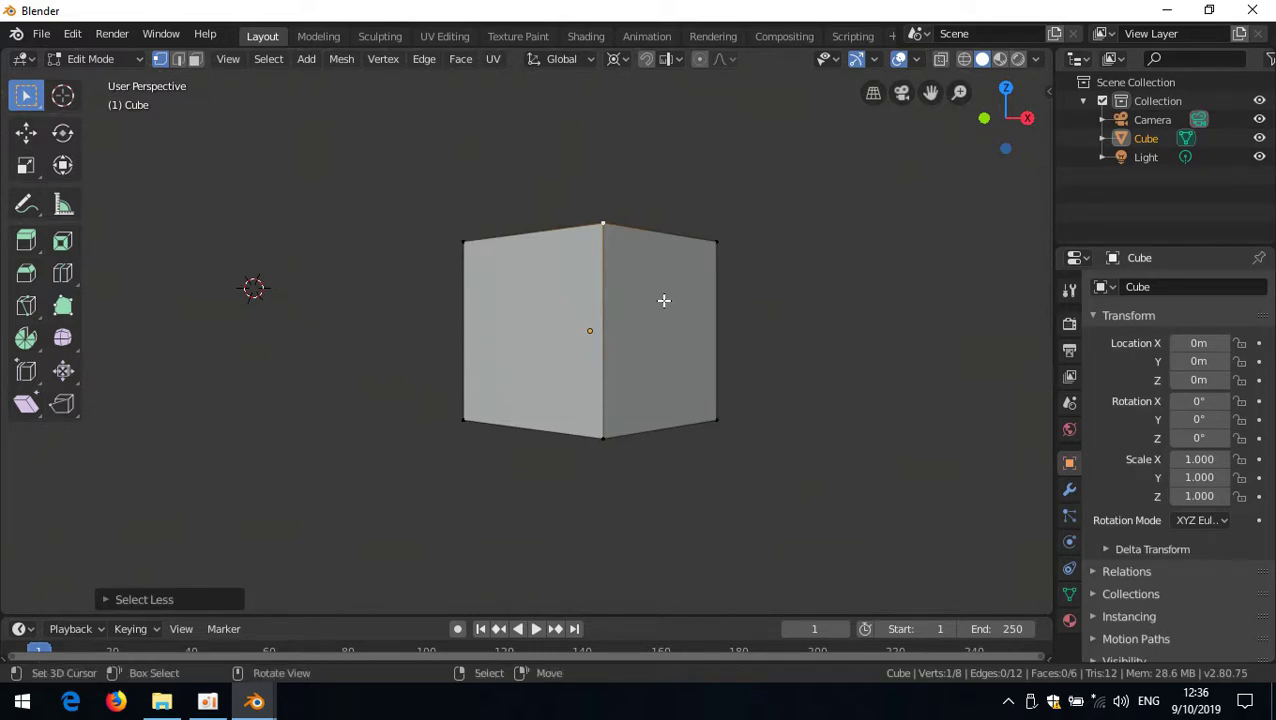
key(KP_1)
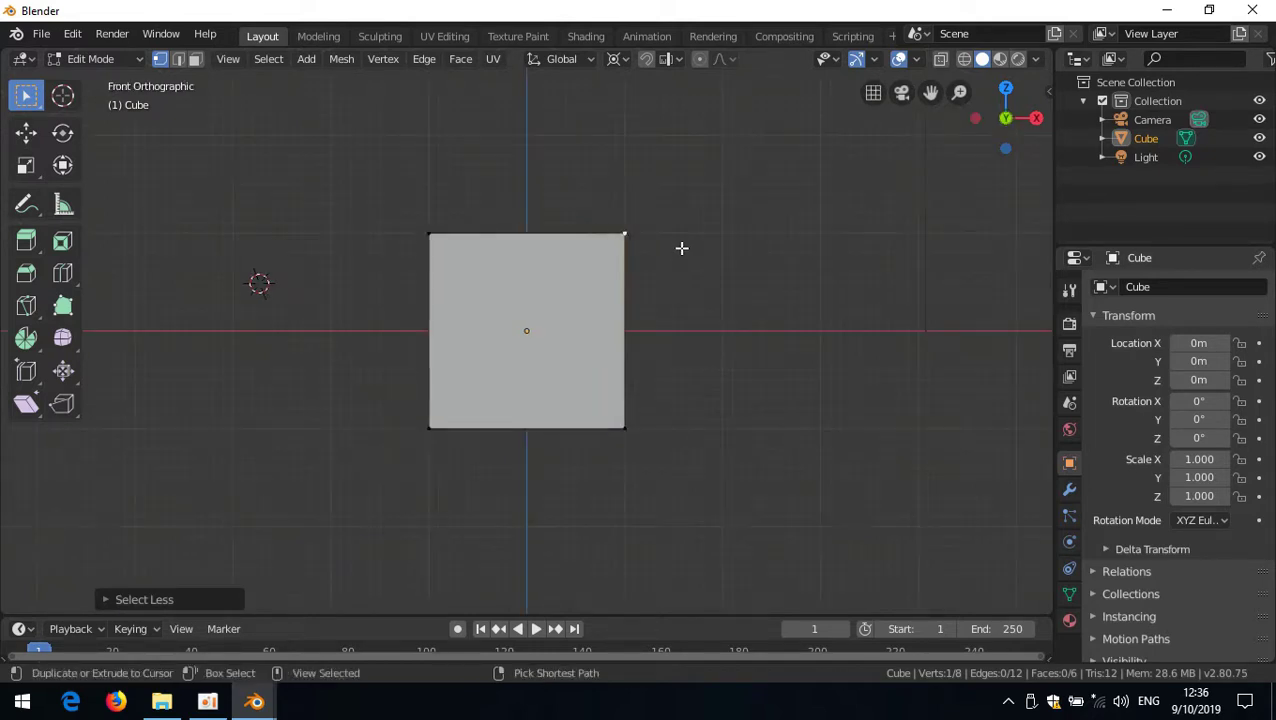
alt+shift+scroll(652, 282, down, 1)
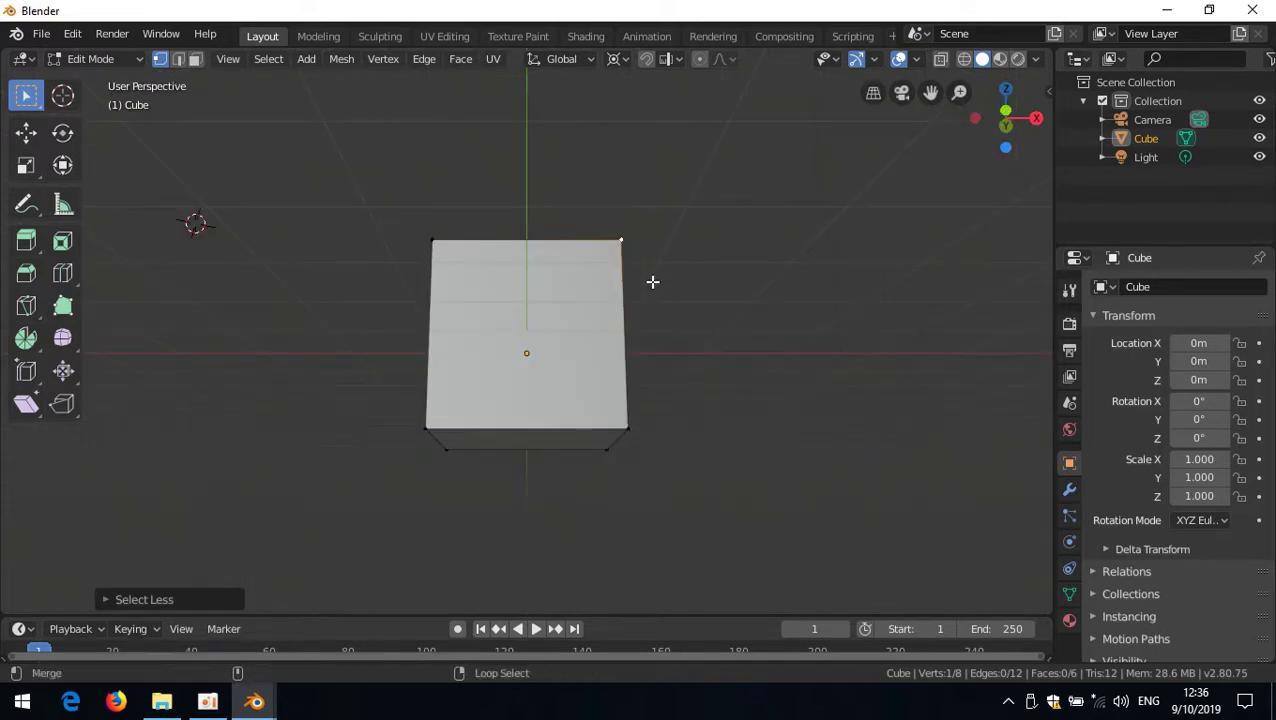
alt+shift+scroll(652, 282, up, 2)
alt+shift+scroll(652, 282, down, 2)
alt+shift+scroll(652, 282, up, 2)
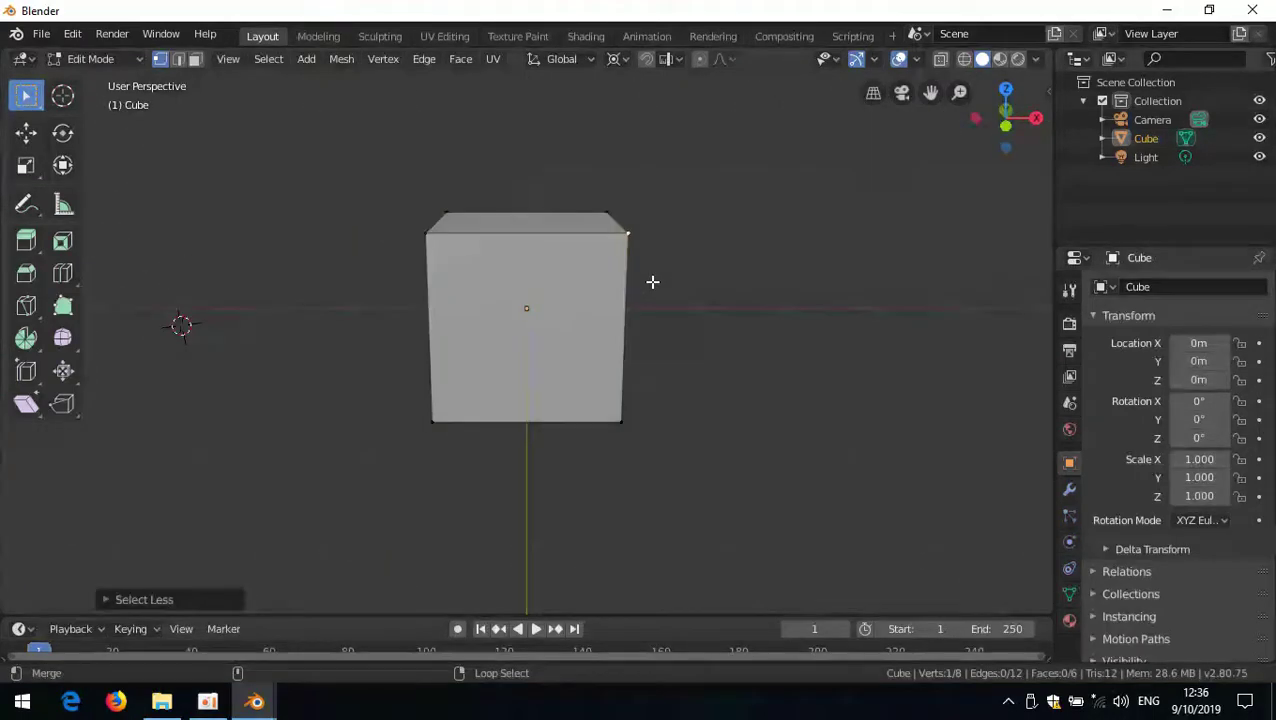
View the cube from the top, tilt the view both ways in fixed increments, and pan it.
key(KP_7)
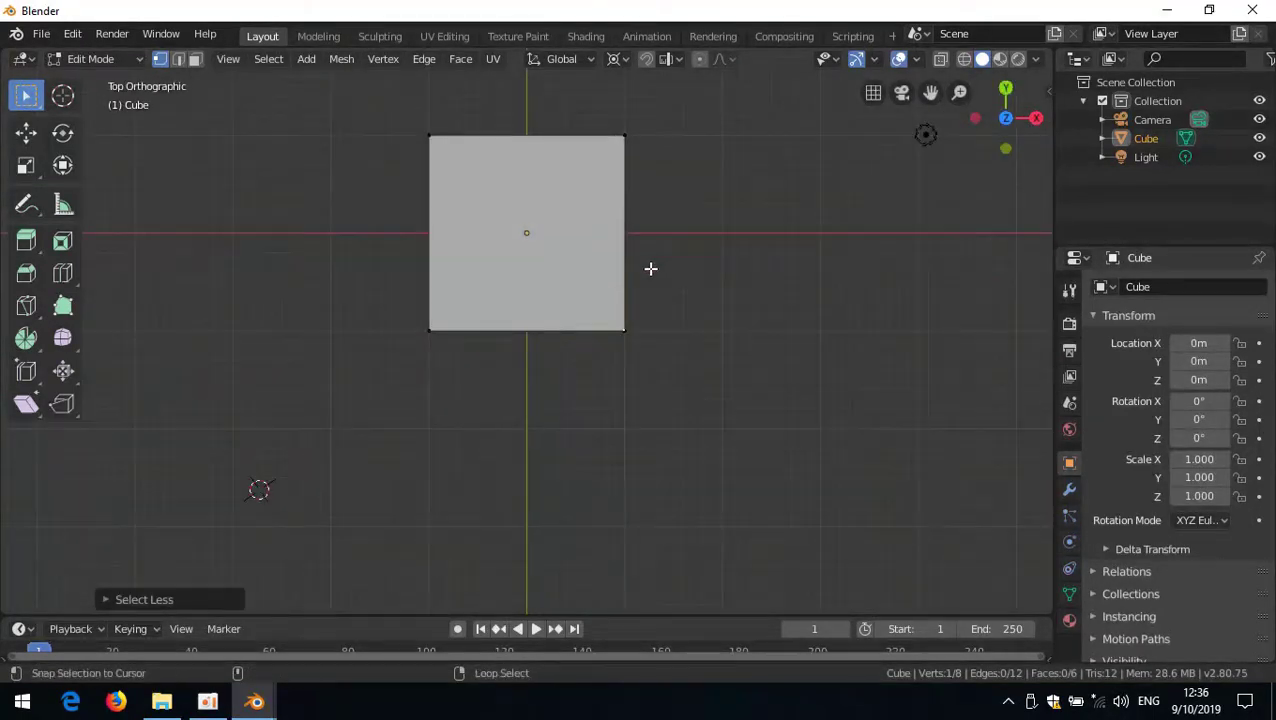
alt+shift+scroll(650, 265, down, 2)
alt+shift+scroll(648, 273, up, 2)
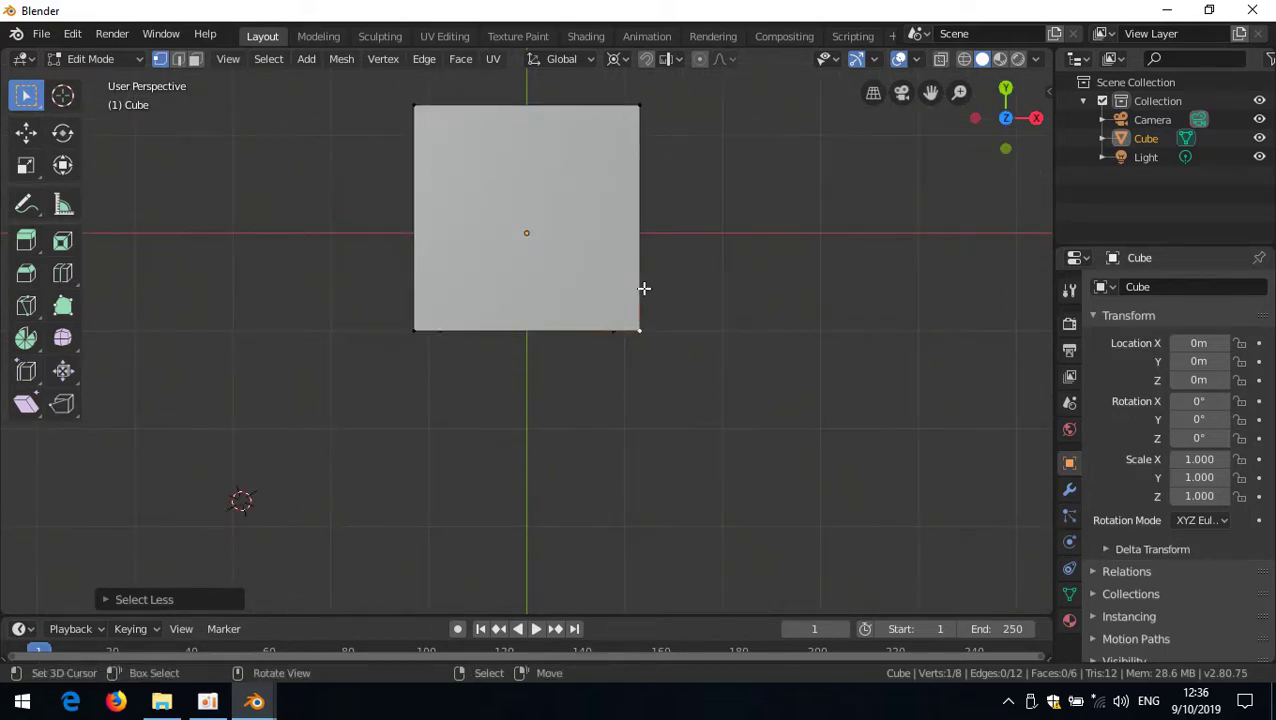
shift+middle_drag(627, 276, 632, 339)
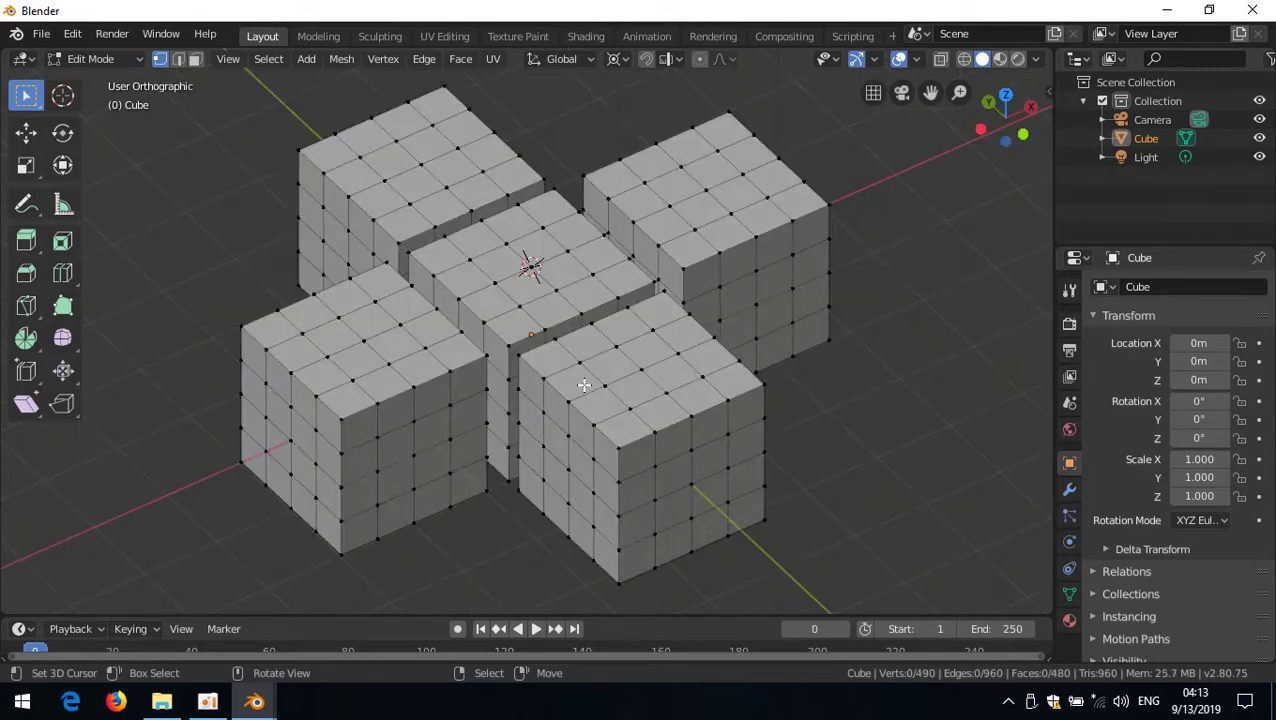
Grow a face ring on the central block to the whole block, invert the selection to hide the other blocks, and reveal them again.
click(567, 290)
ctrl+alt+click(539, 280)
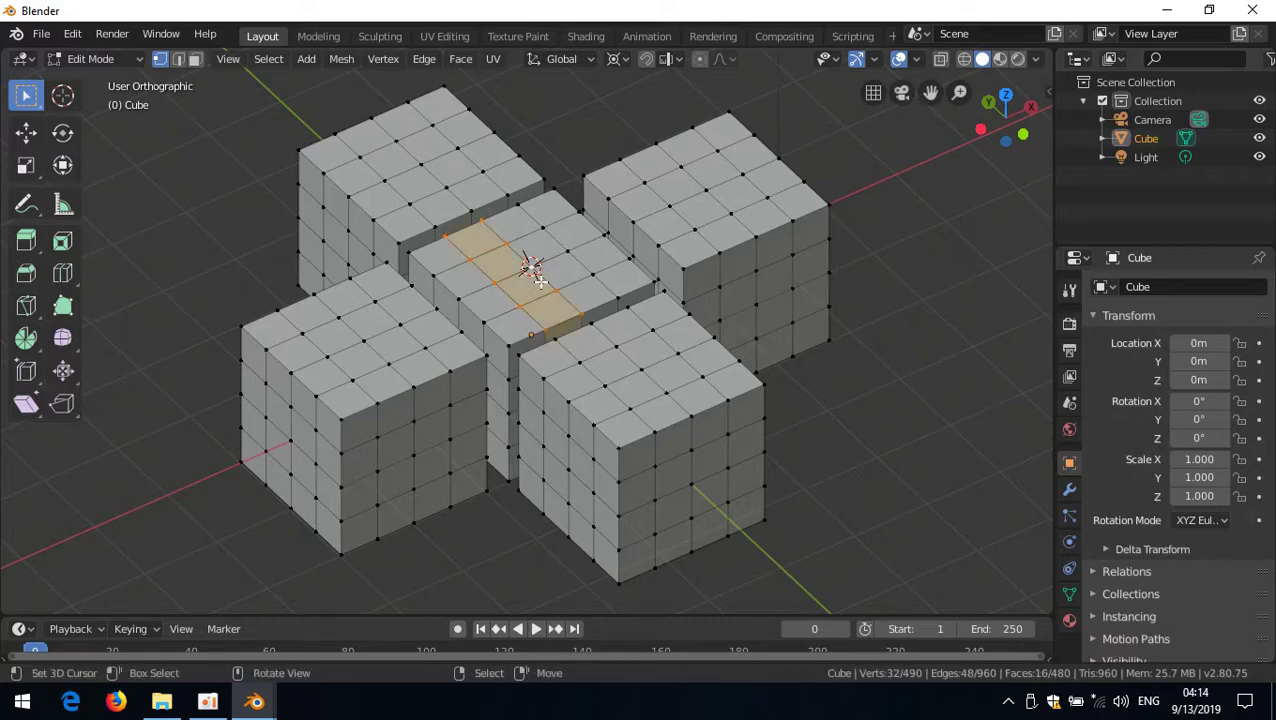
key(ctrl+KP_Add)
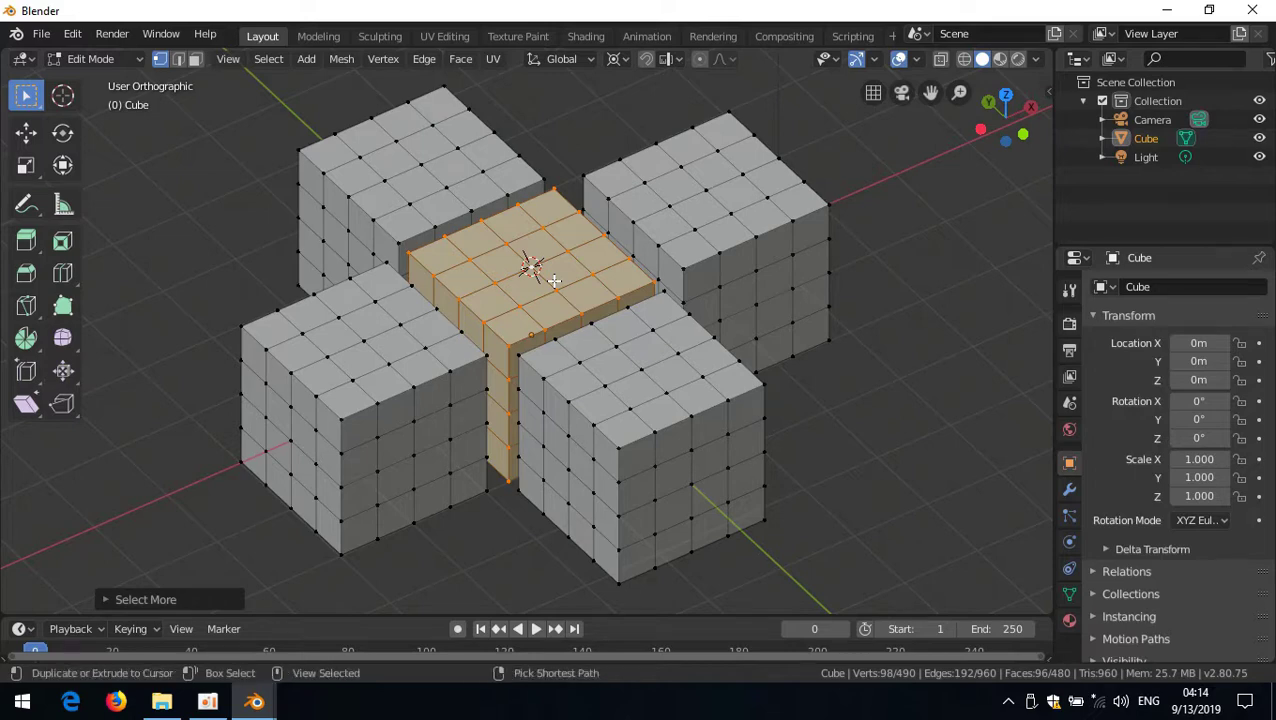
key(ctrl+i)
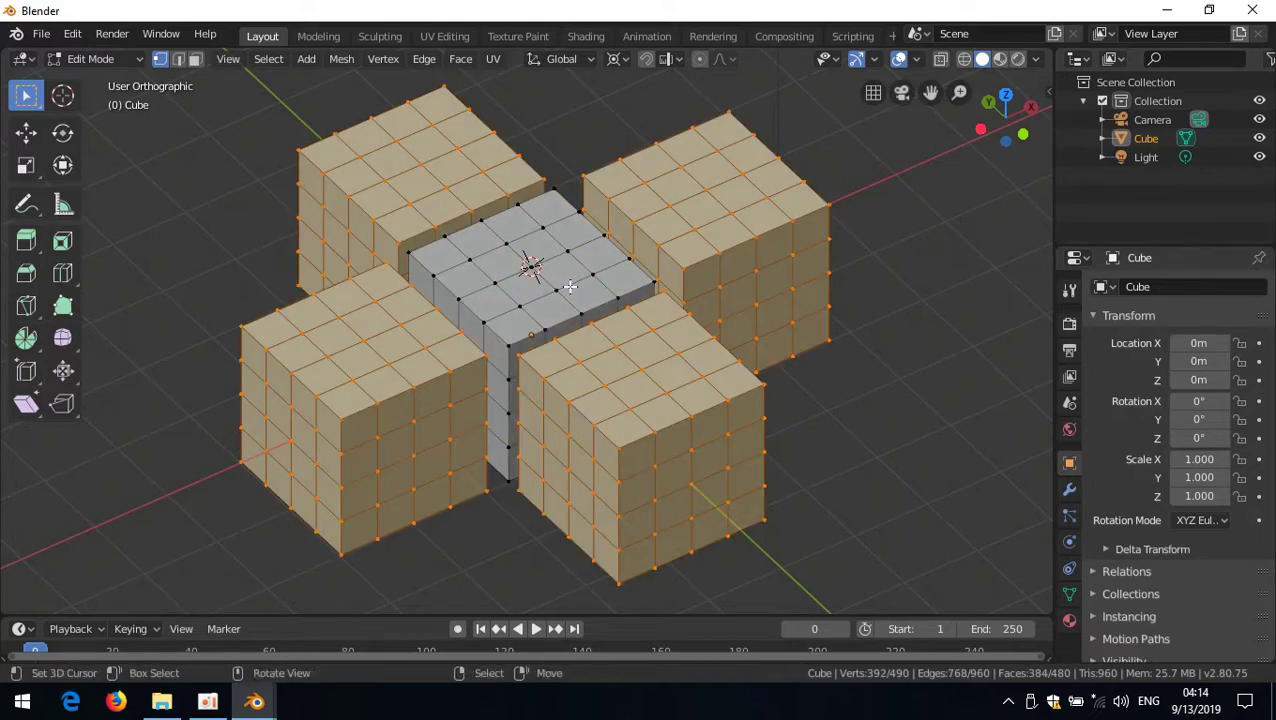
key(h)
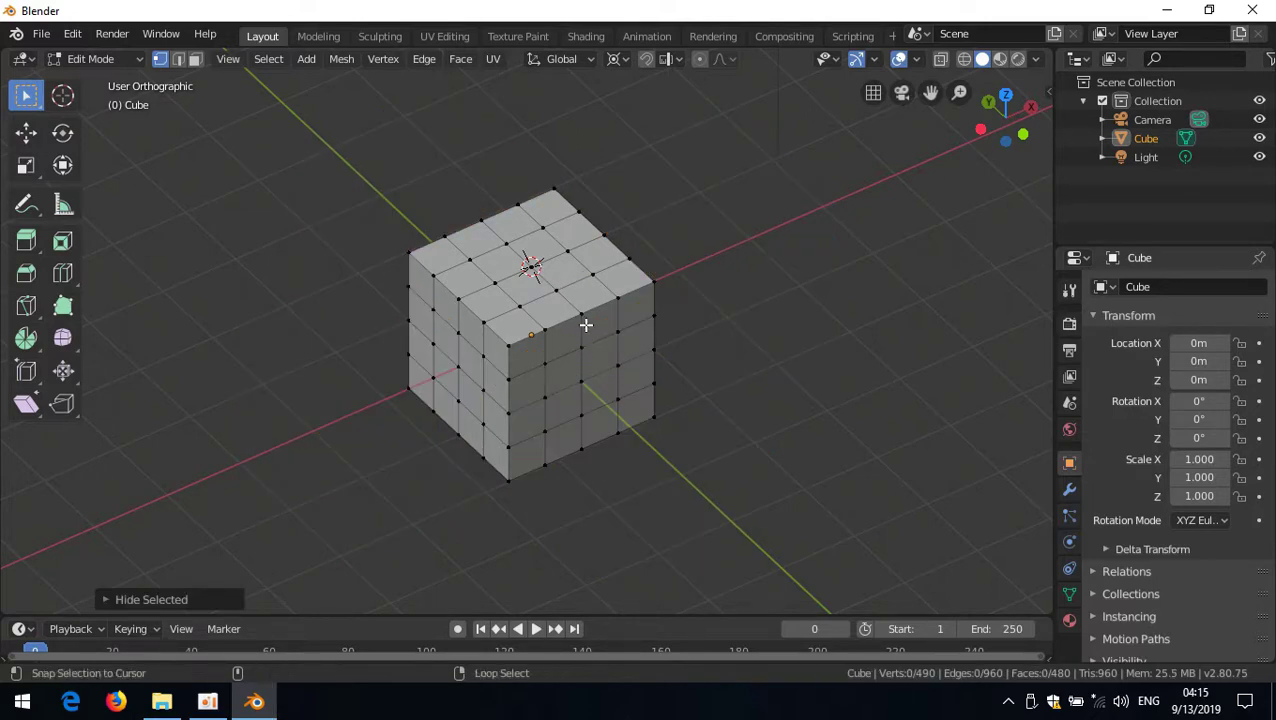
key(alt+h)
Select the whole central block from one top vertex with Select Linked, invert the selection, and hide the four surrounding blocks.
click(559, 285)
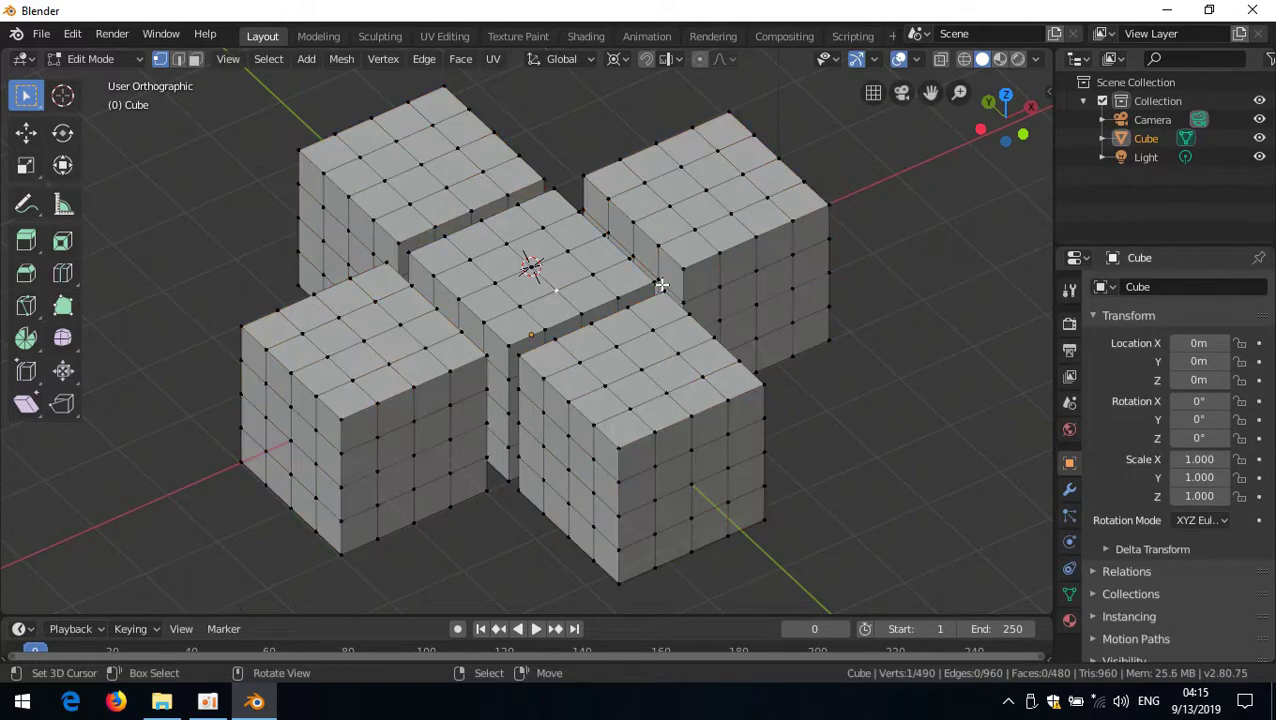
key(ctrl)
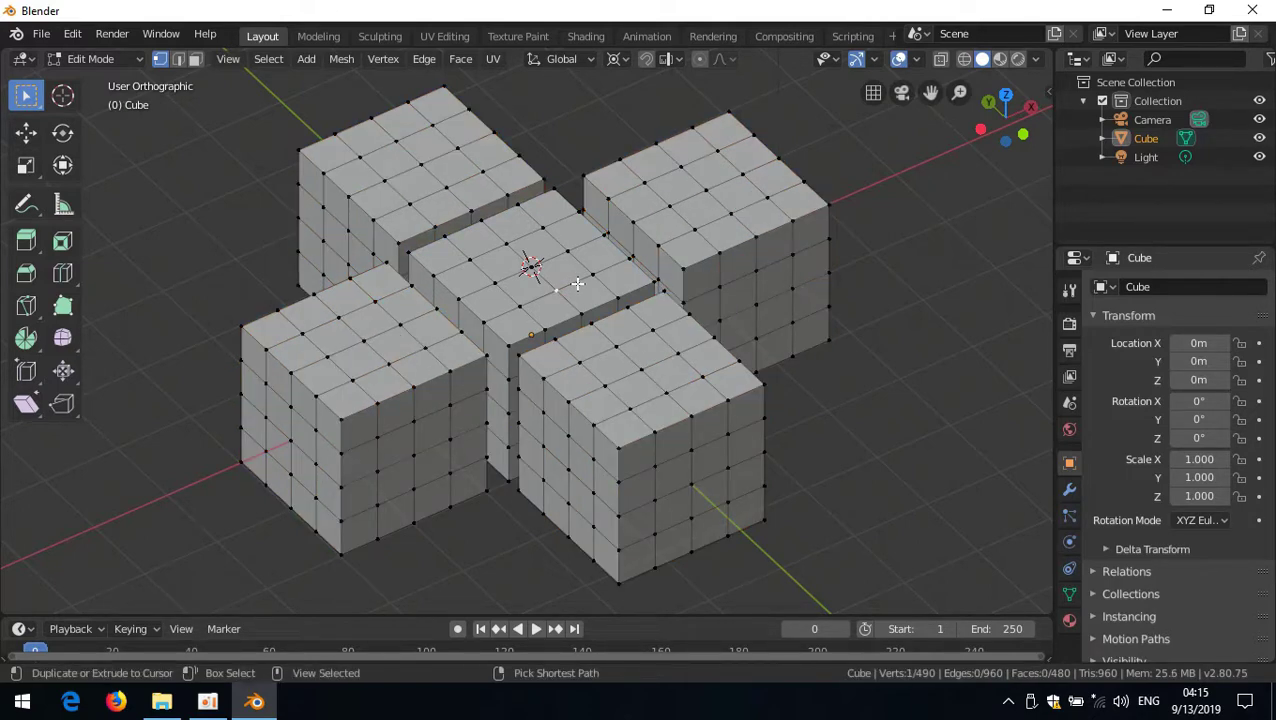
key(ctrl+l)
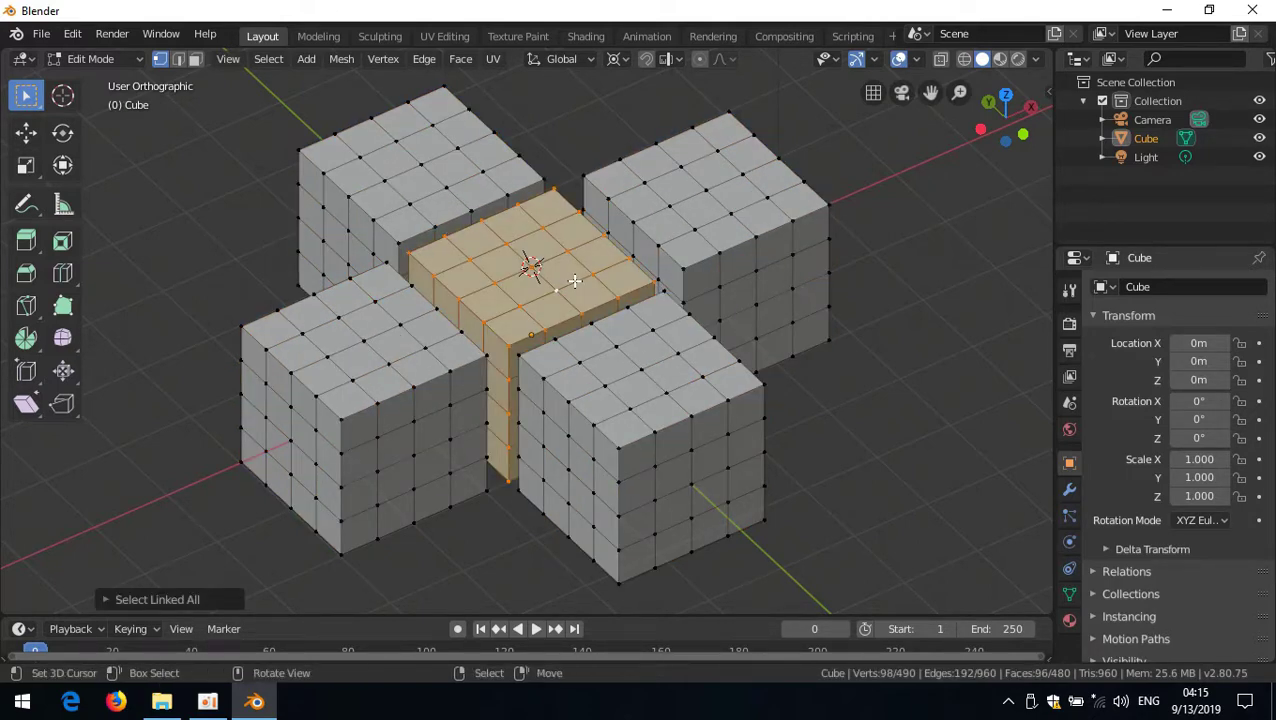
key(ctrl+i)
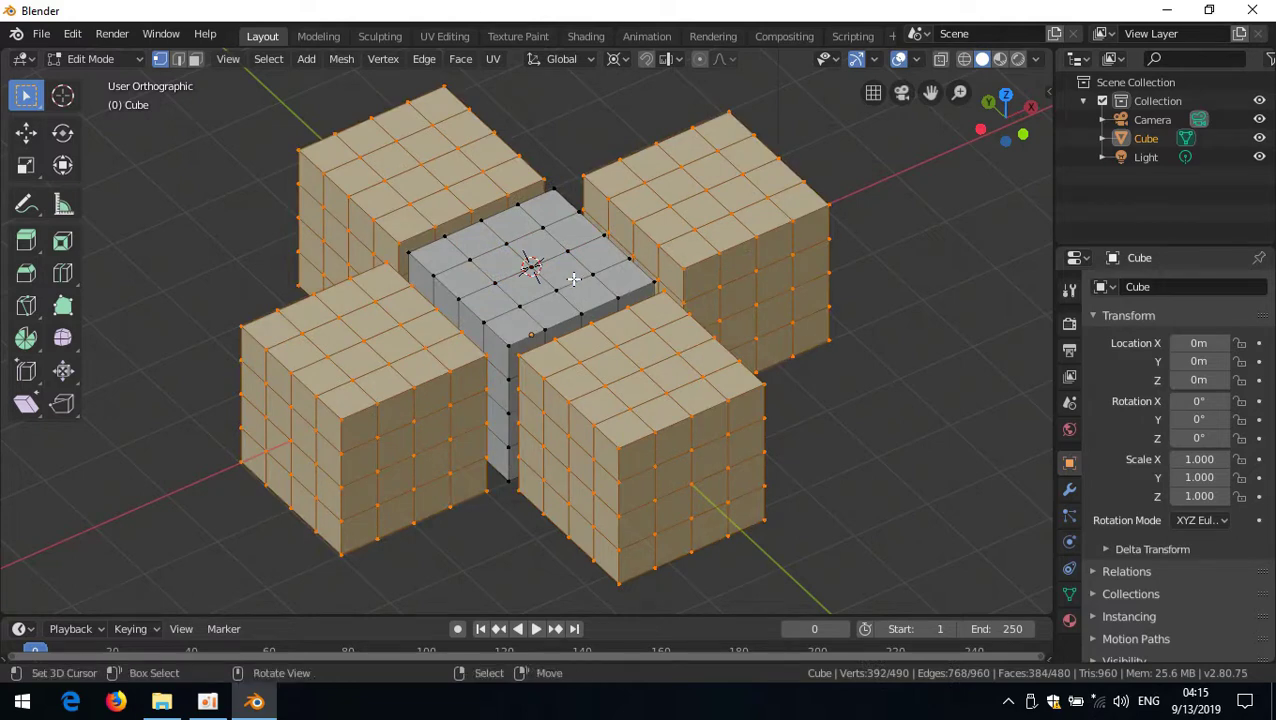
key(h)
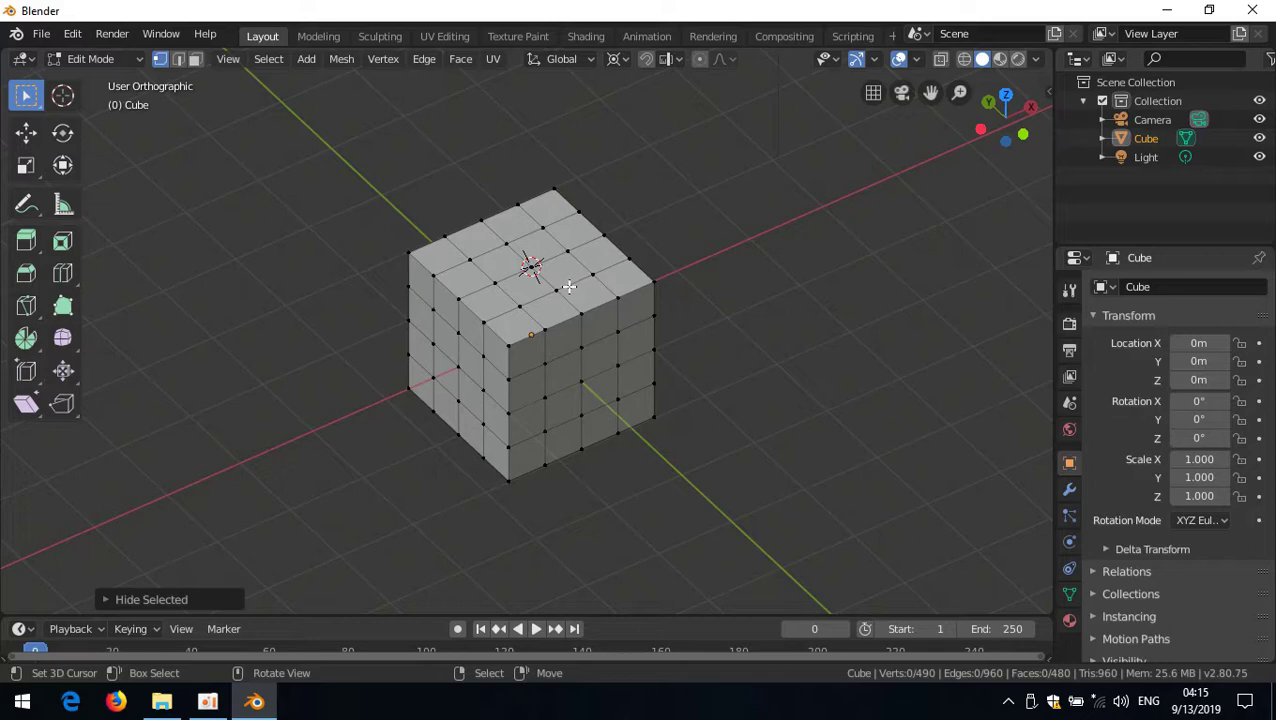
Try selecting a shortest path from the block's corner vertex, an edge loop through its middle, and the face ring beside it.
click(406, 249)
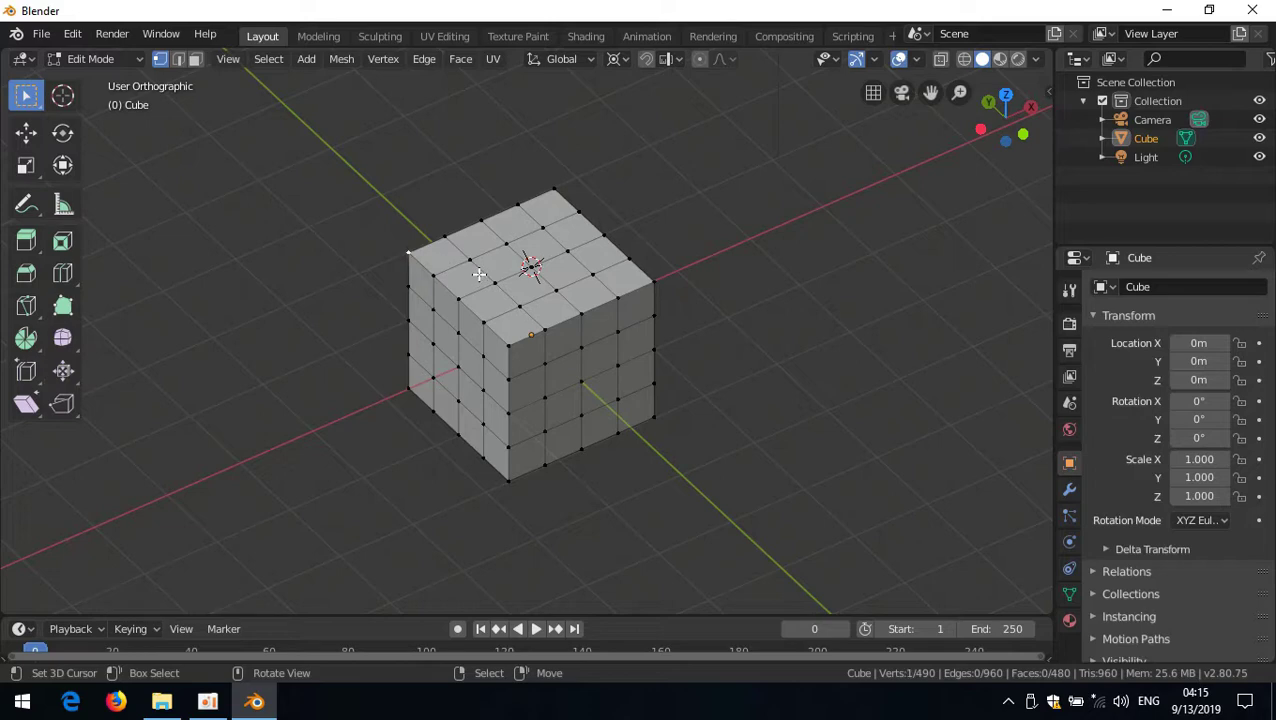
ctrl+click(617, 297)
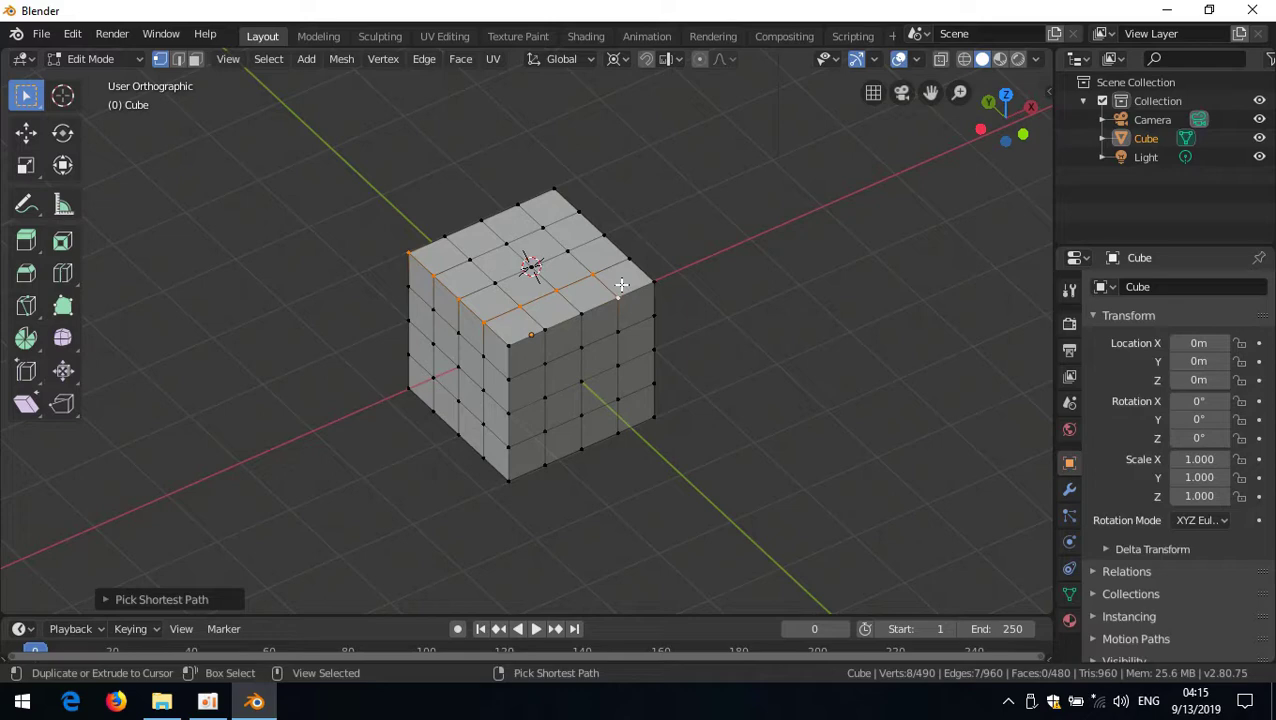
ctrl+click(579, 307)
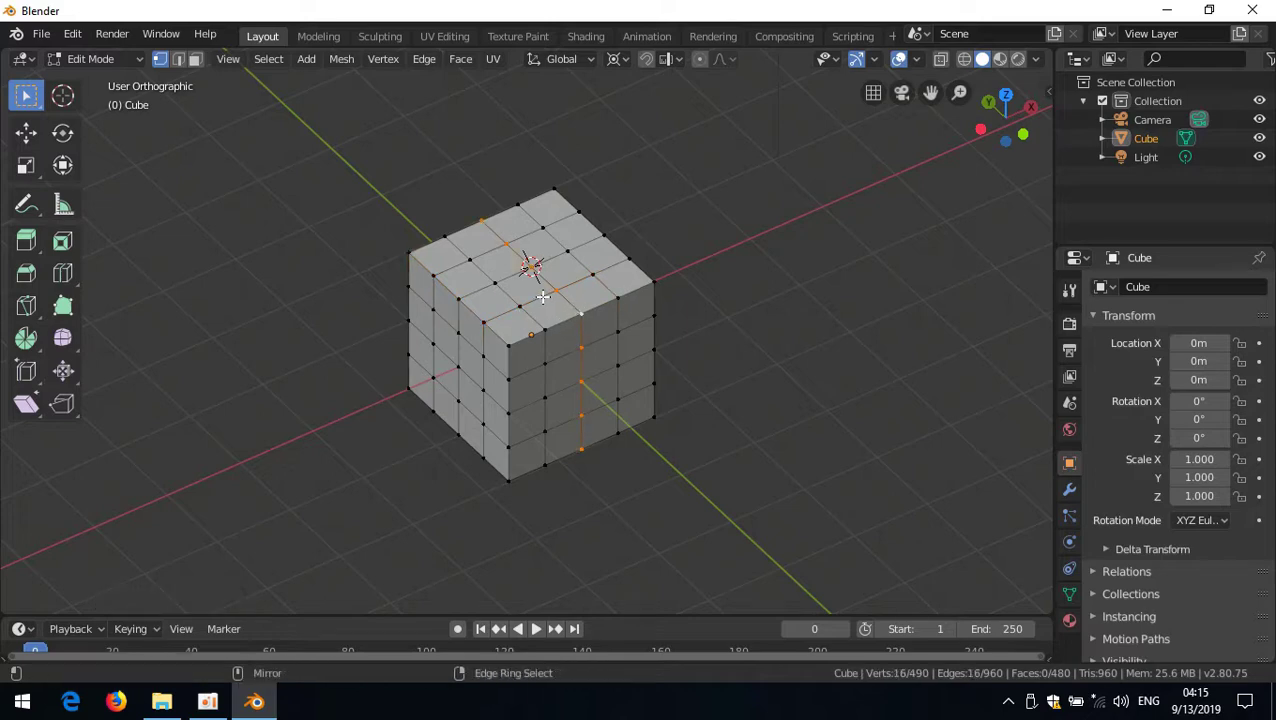
ctrl+alt+click(543, 297)
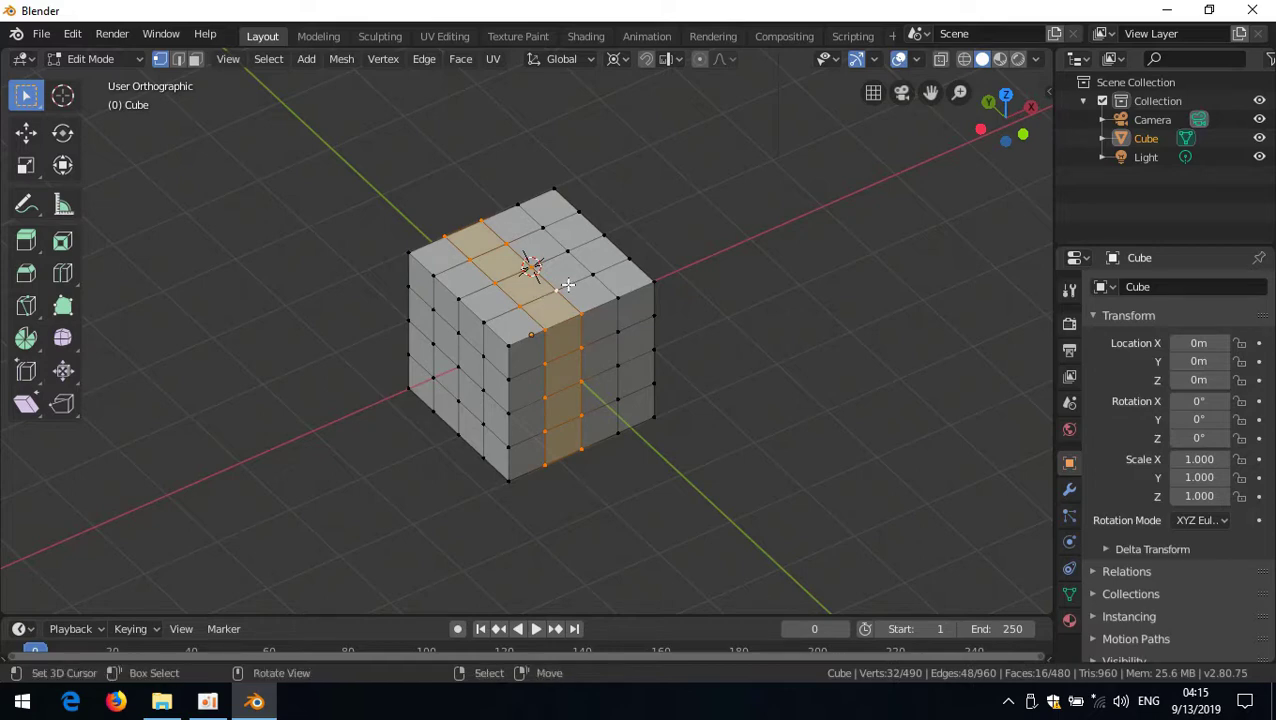
Select single vertices on the block's top face one after another, ending with the far corner vertex beside the green axis.
click(558, 287)
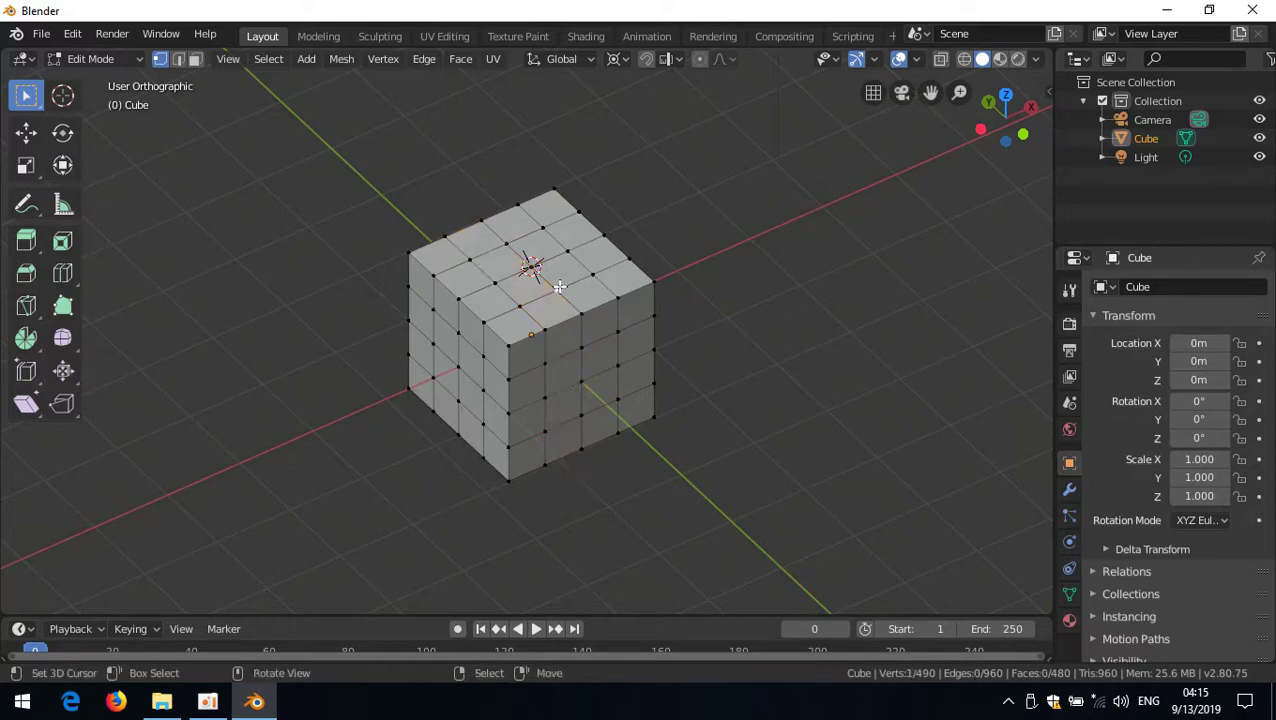
click(502, 240)
click(567, 256)
click(411, 253)
Change the shortcut of the Invert selection command to Ctrl Right Mouse.
click(275, 61)
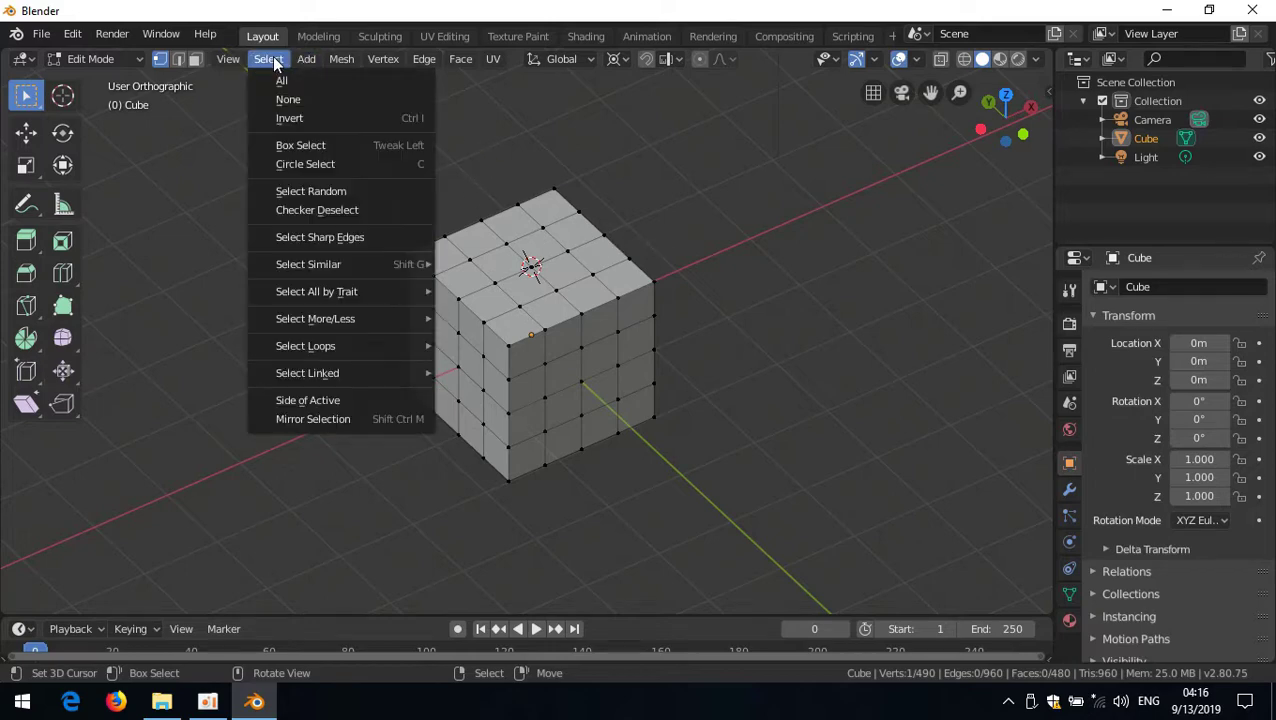
right_click(320, 119)
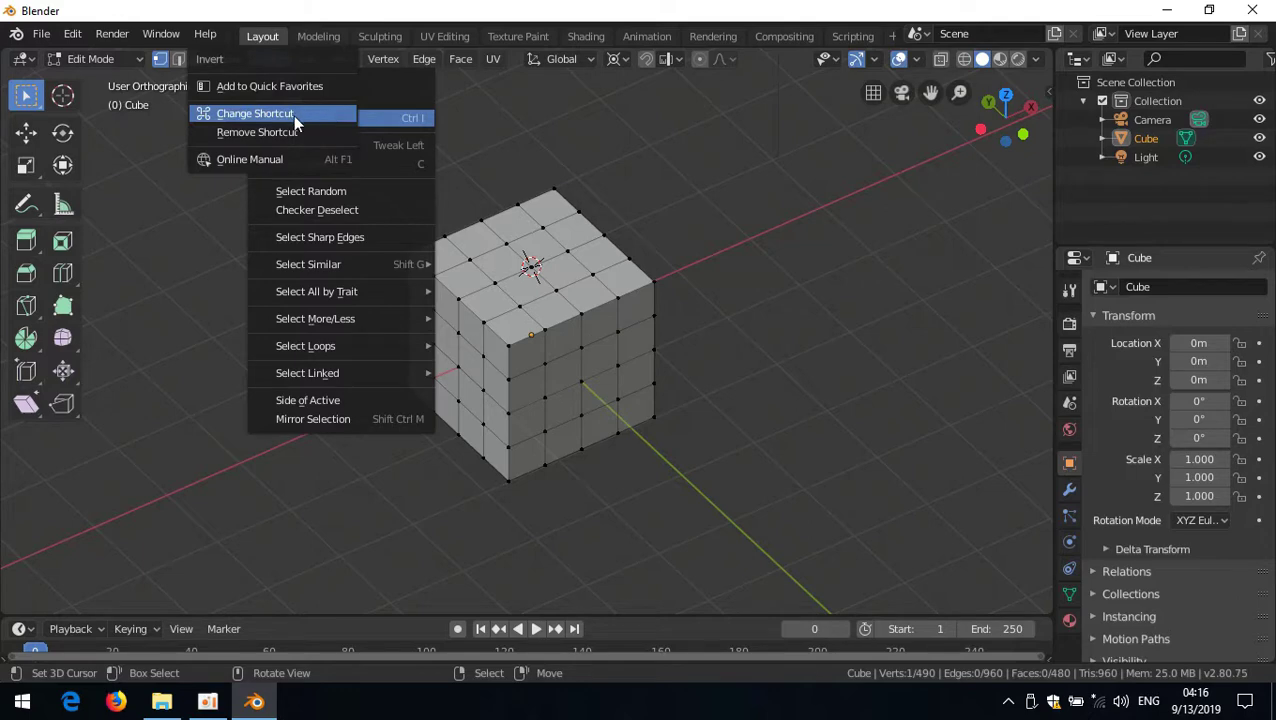
click(295, 114)
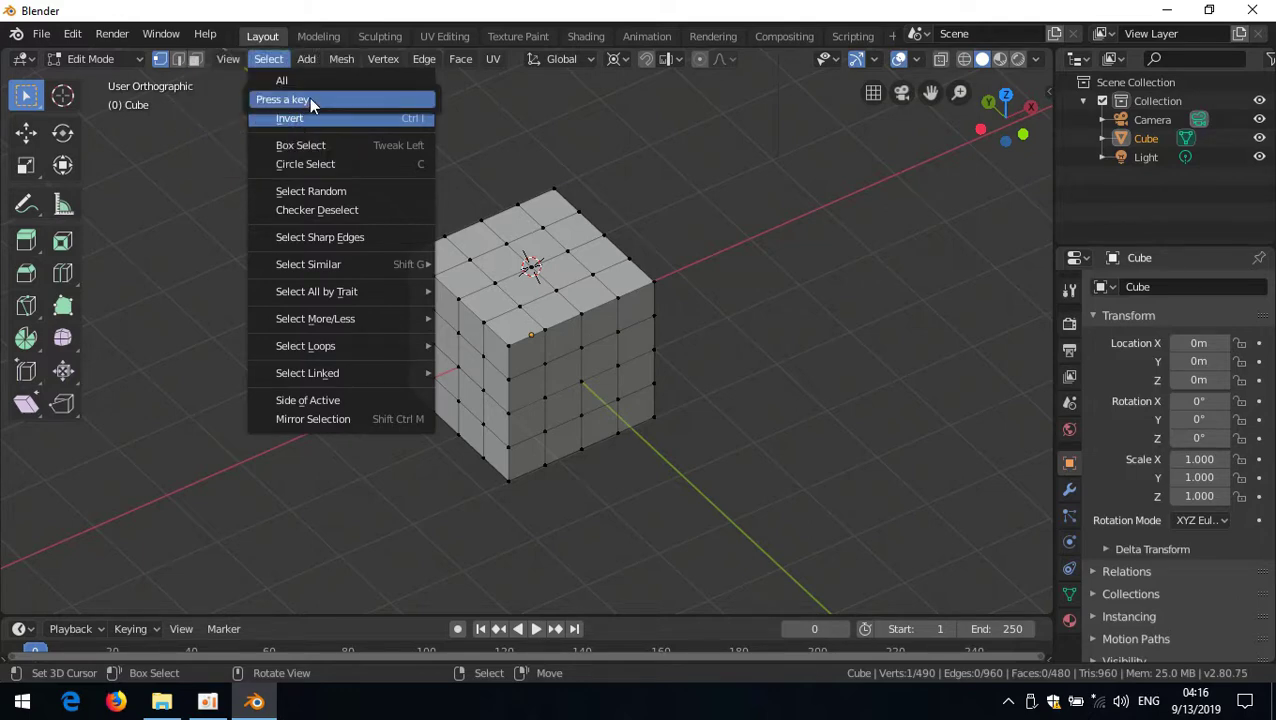
ctrl+right_click(309, 99)
Test the new Invert shortcut by inverting the vertex selection repeatedly in empty space beside the block.
ctrl+right_click(748, 214)
ctrl+right_click(748, 214)
ctrl+right_click(752, 222)
ctrl+right_click(729, 225)
ctrl+right_click(738, 208)
ctrl+right_click(738, 211)
Try the same shortcut over the block's vertices, extending shortest paths across its top and down its side, and in empty space.
ctrl+right_click(580, 308)
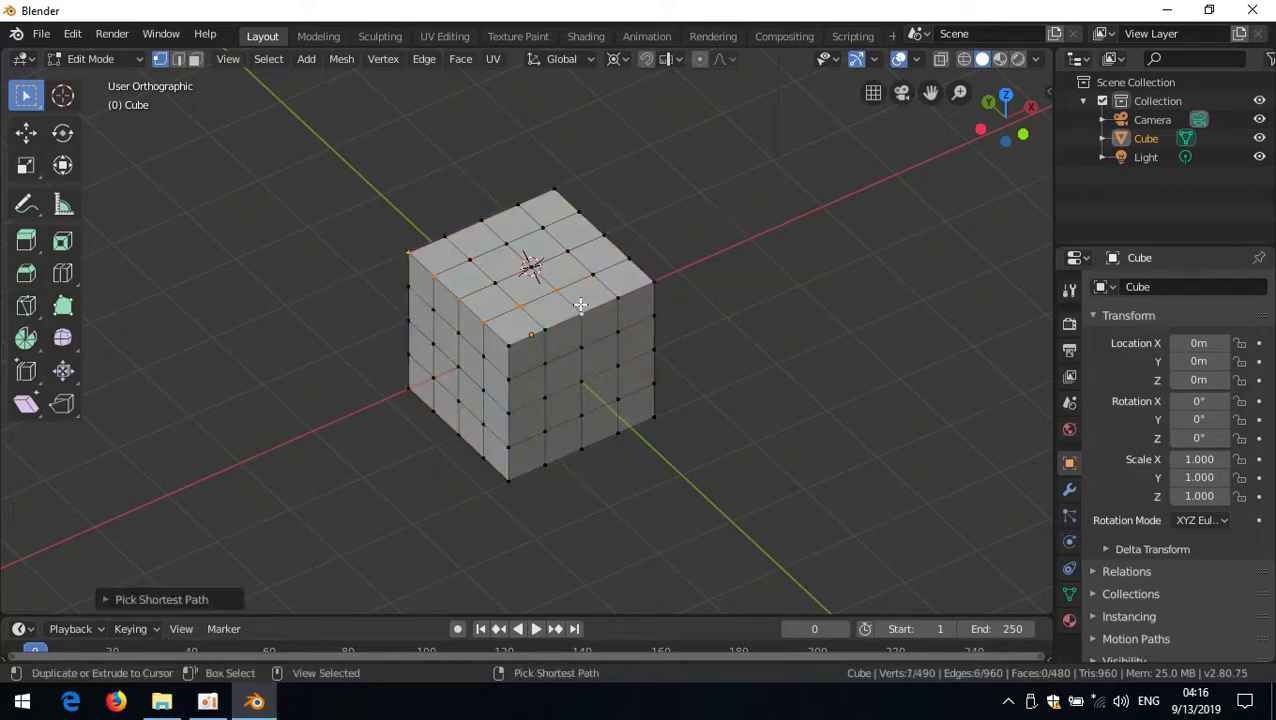
ctrl+right_click(577, 204)
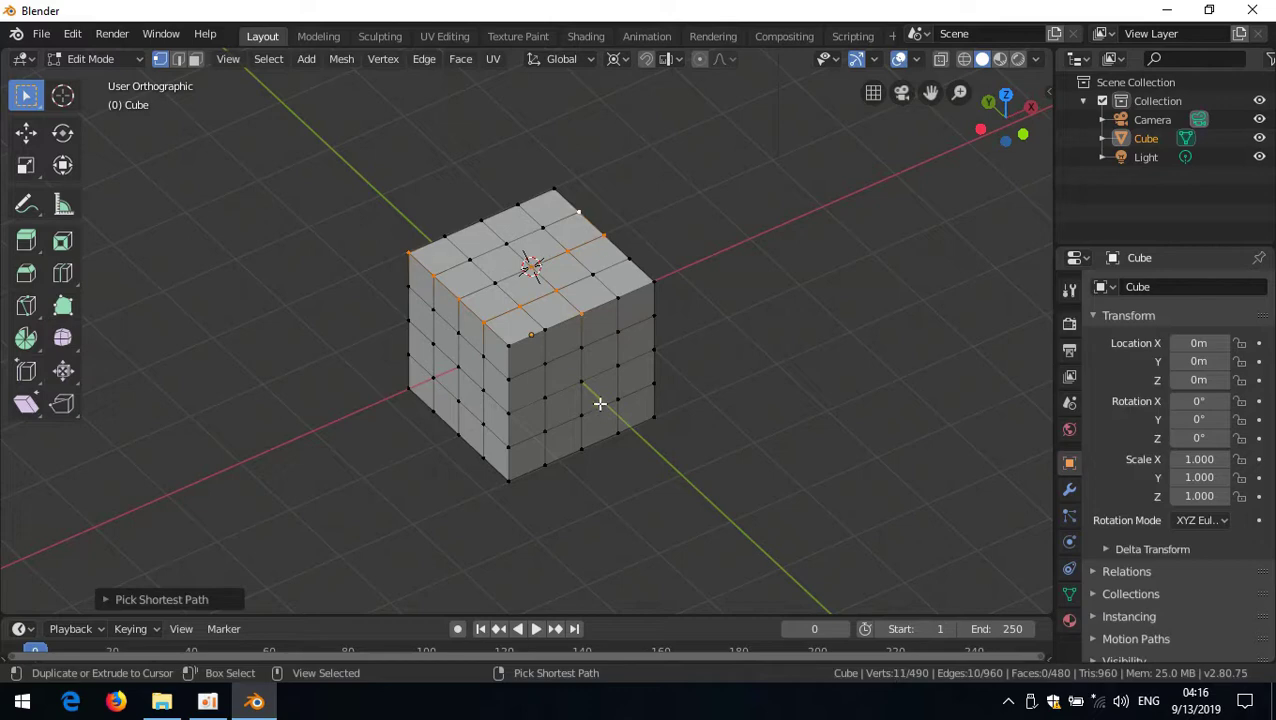
ctrl+right_click(662, 385)
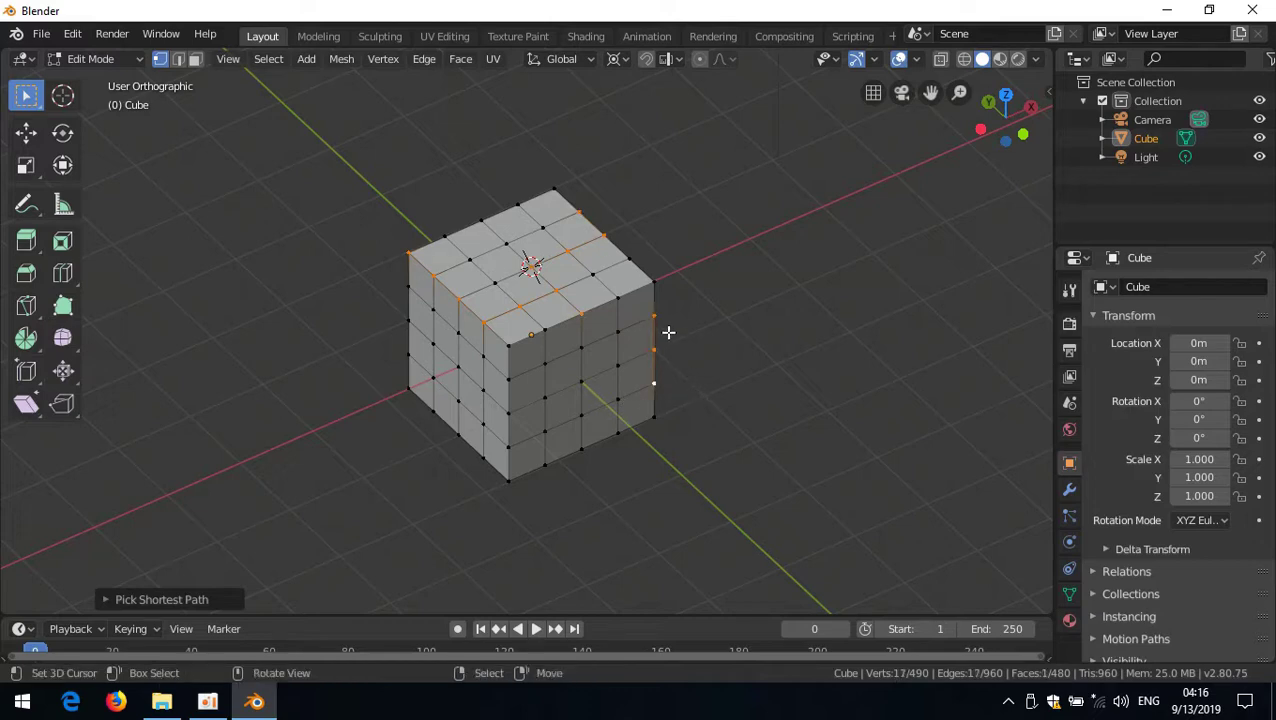
ctrl+right_click(769, 207)
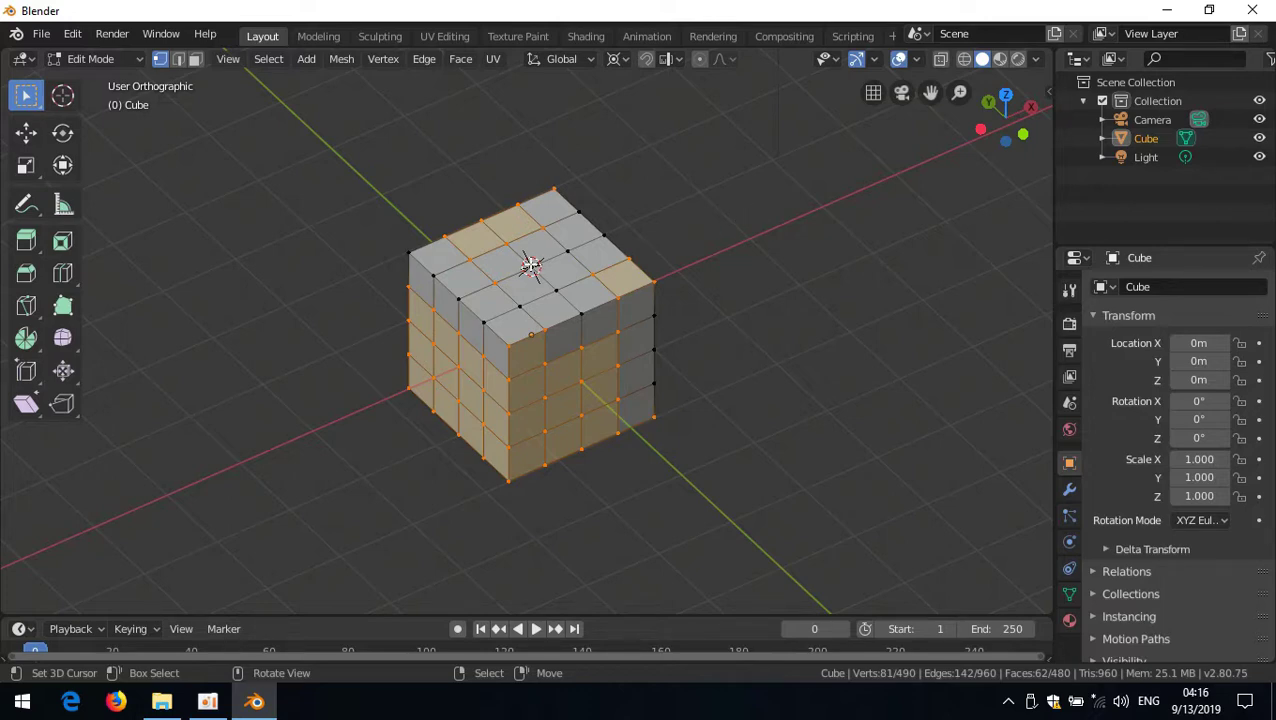
Select and deselect the block's top centre vertex, and alternate several times between selecting everything and nothing, ending with nothing selected.
click(536, 268)
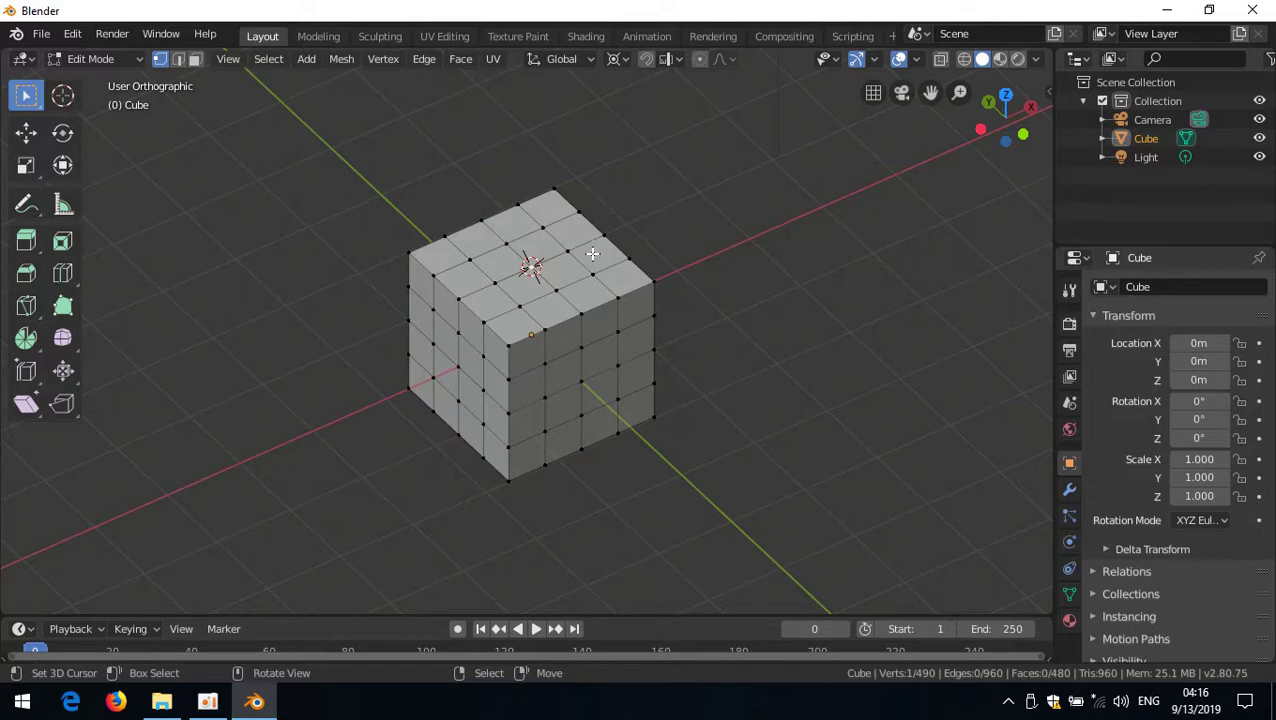
shift+click(534, 265)
key(a)
key(alt+a)
key(a)
key(alt+a)
key(a)
key(alt+a)
Remove the shortcut of the Invert selection command and assign Ctrl A to it instead.
click(267, 59)
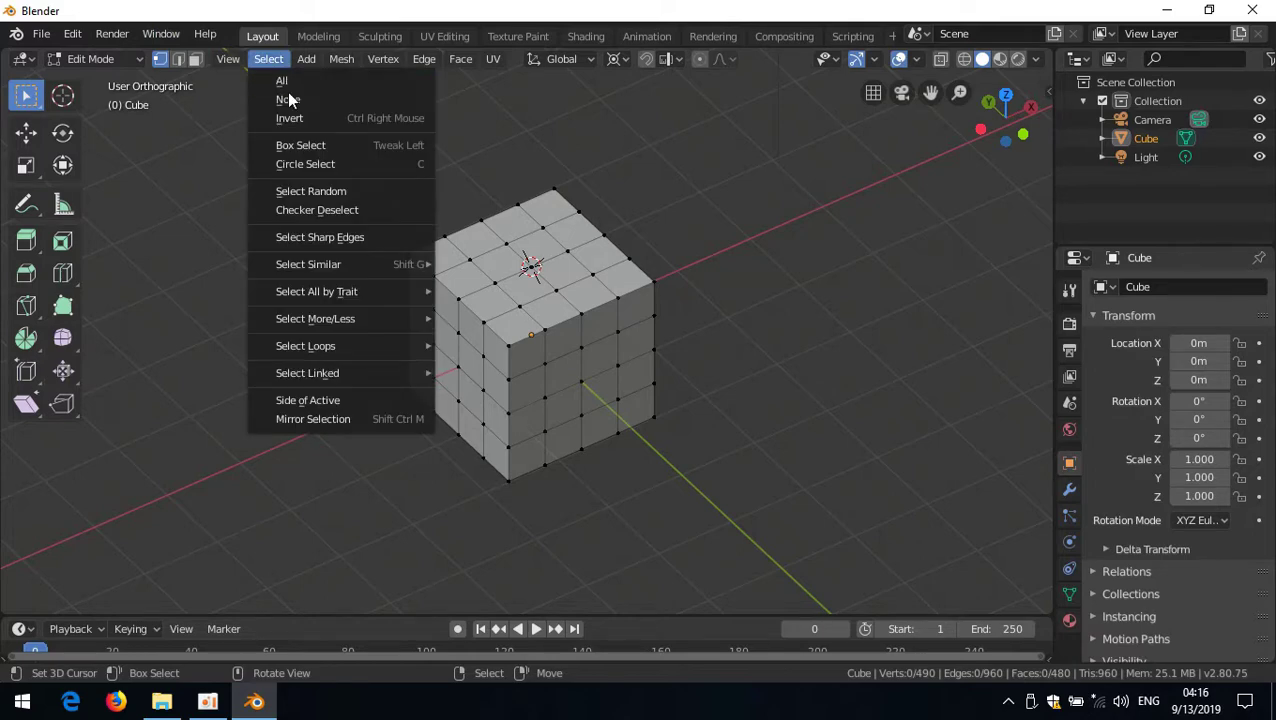
right_click(305, 117)
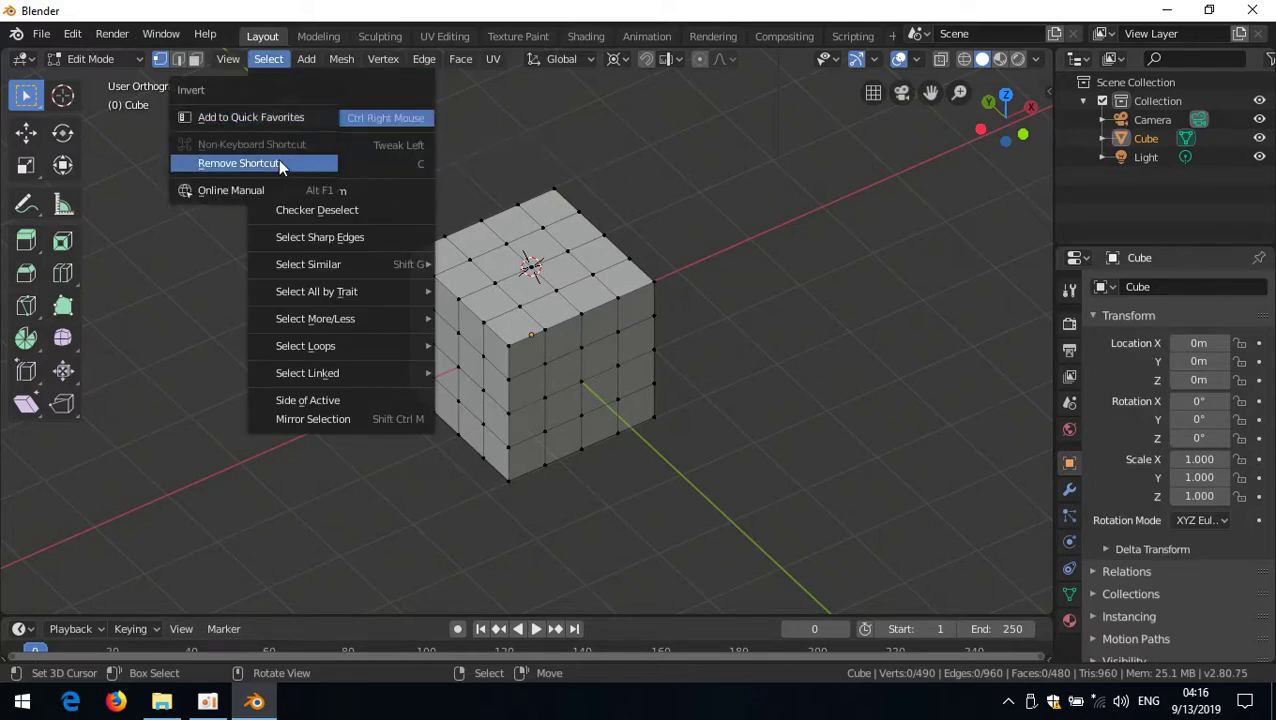
click(278, 163)
right_click(305, 117)
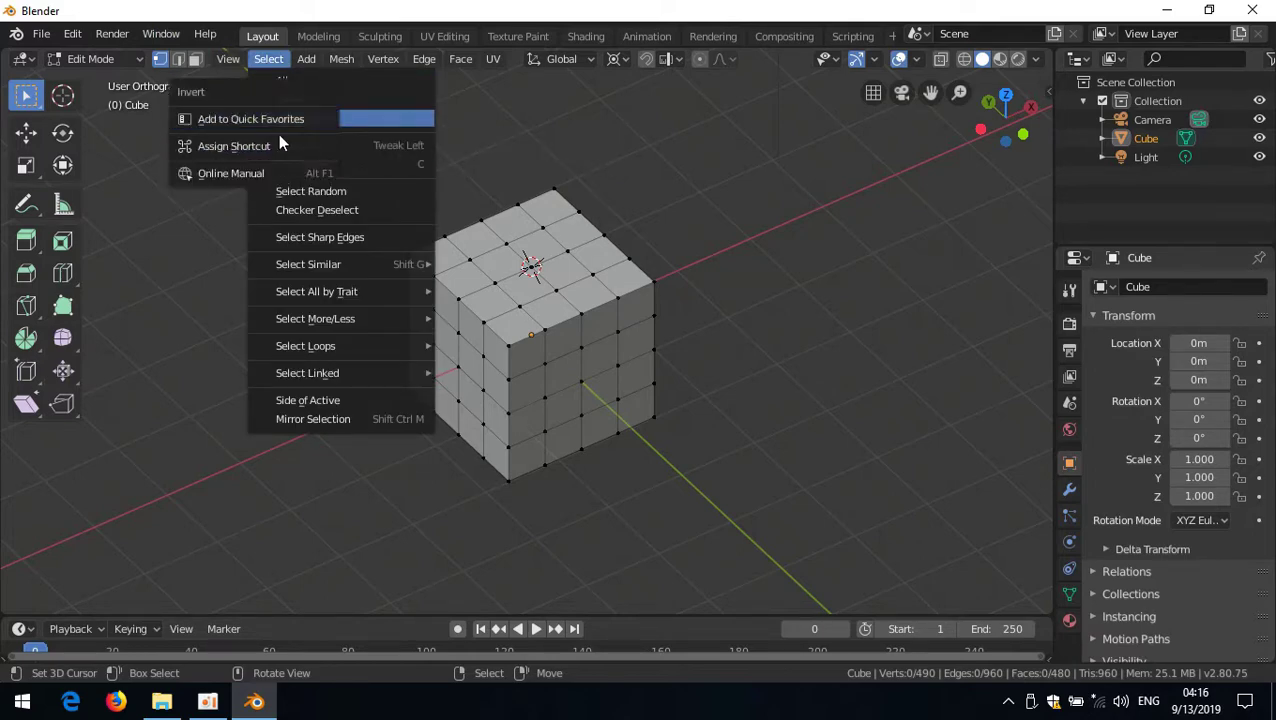
click(275, 146)
key(ctrl)
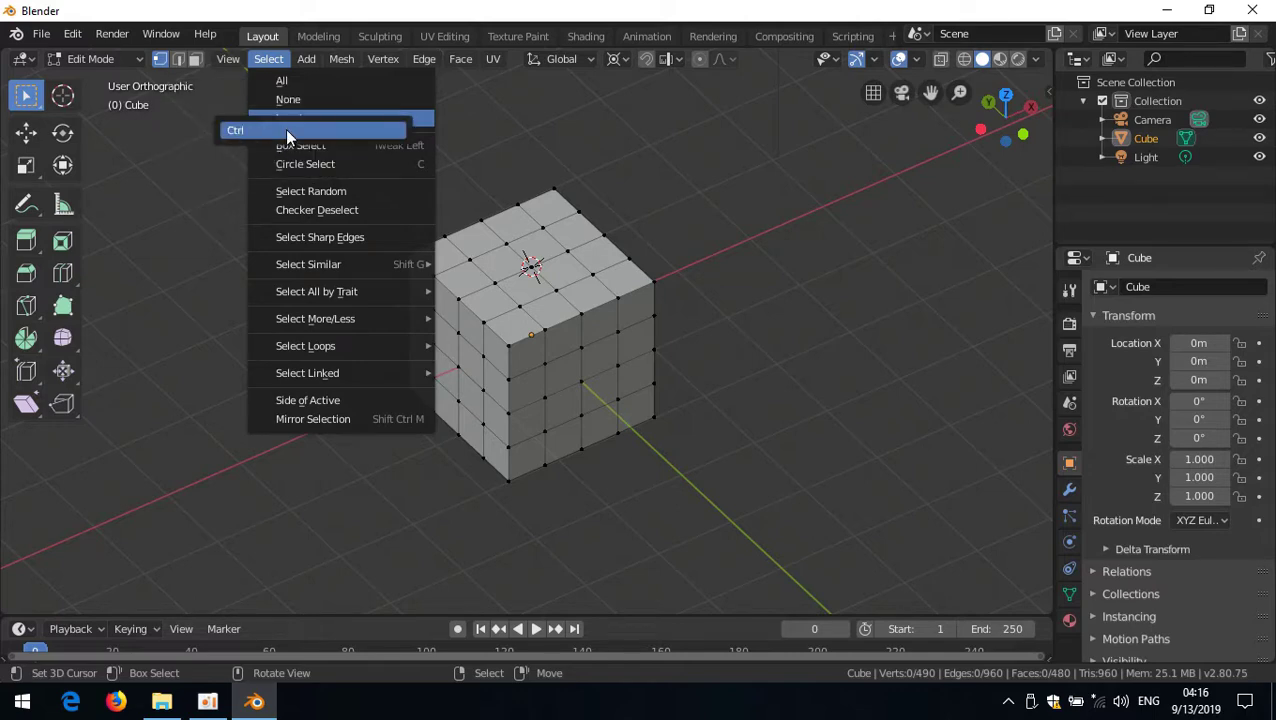
key(ctrl+a)
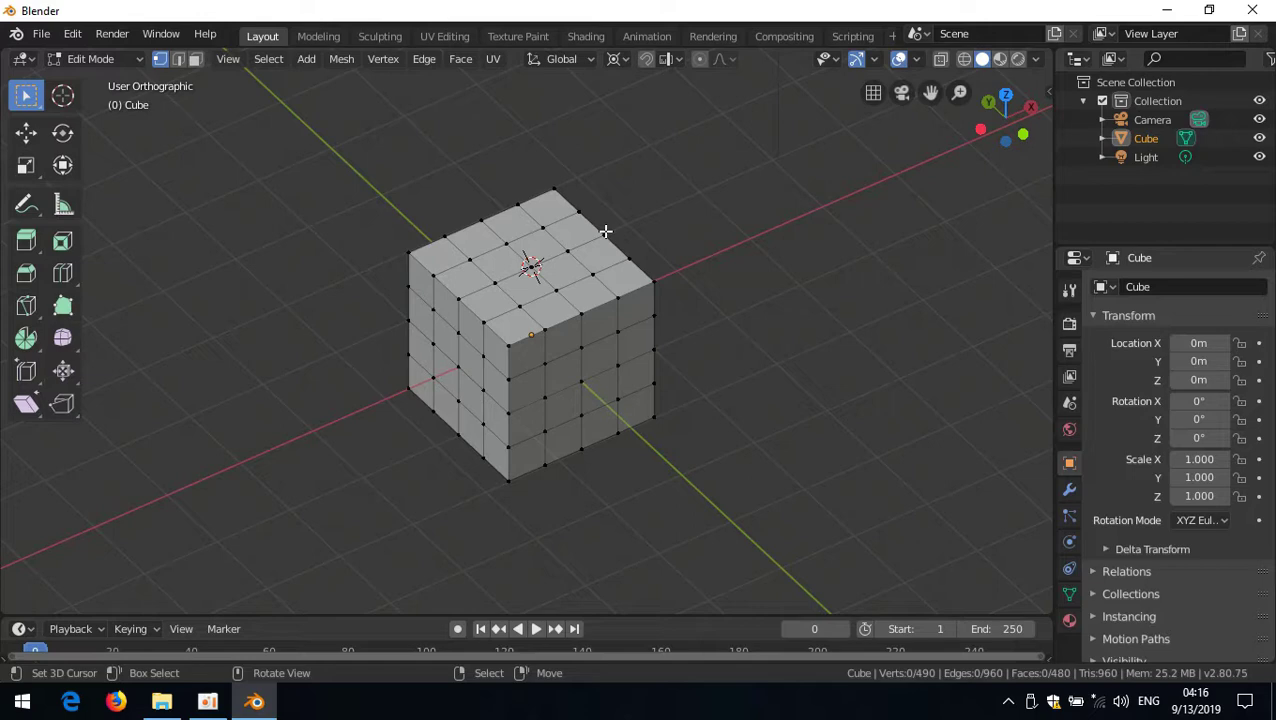
Reveal the hidden blocks and test inverting the vertex selection repeatedly, ending with only one top edge path of the rear block selected.
key(alt+h)
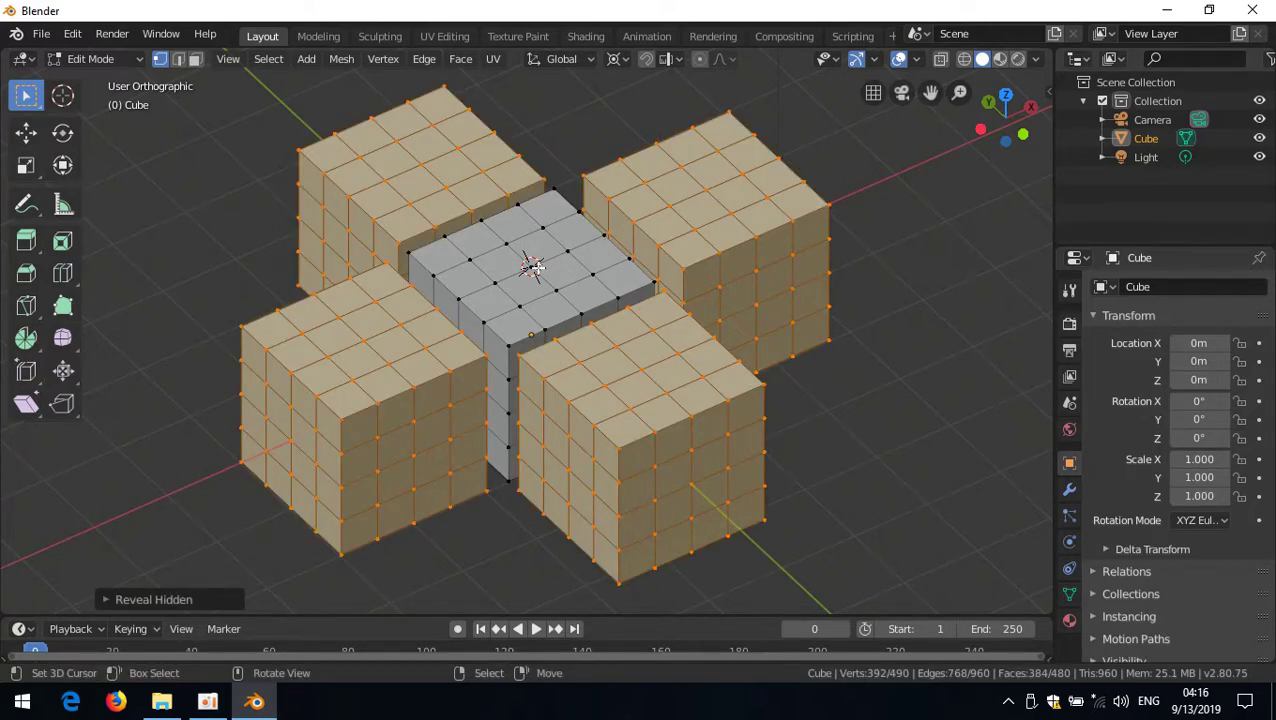
key(ctrl+i)
key(ctrl+i)
key(ctrl+i)
key(ctrl+i)
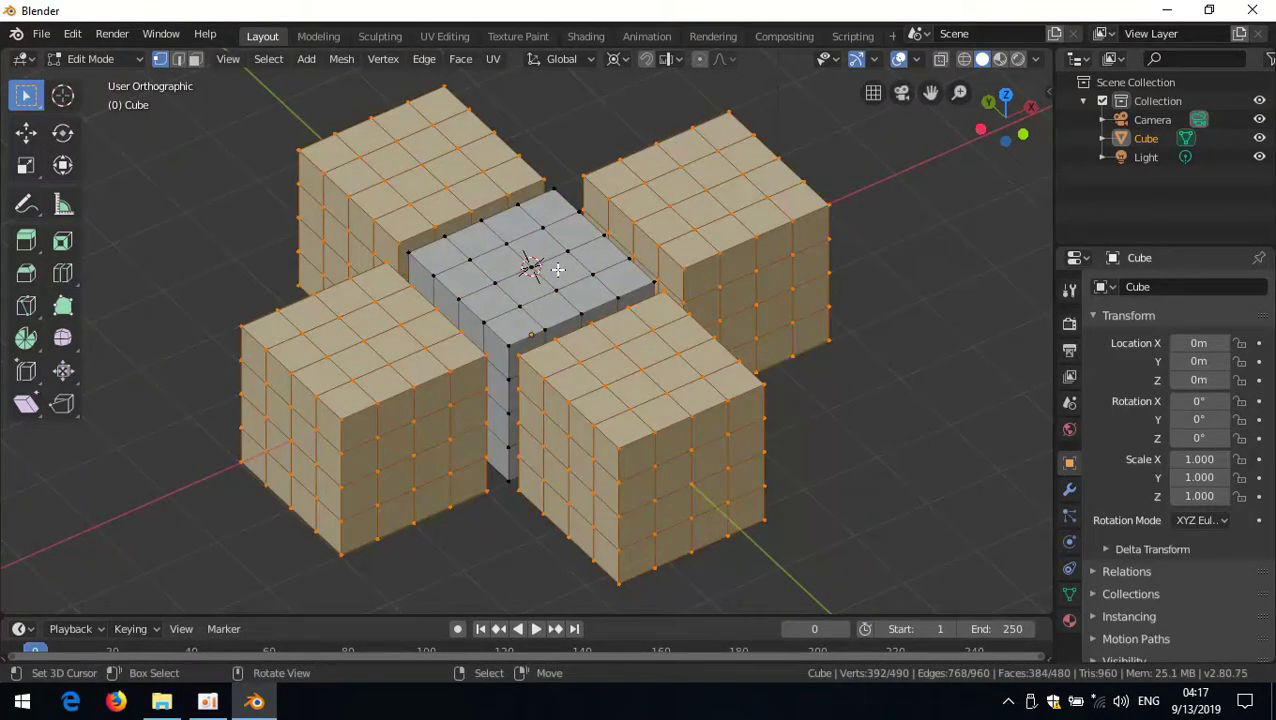
key(ctrl+z)
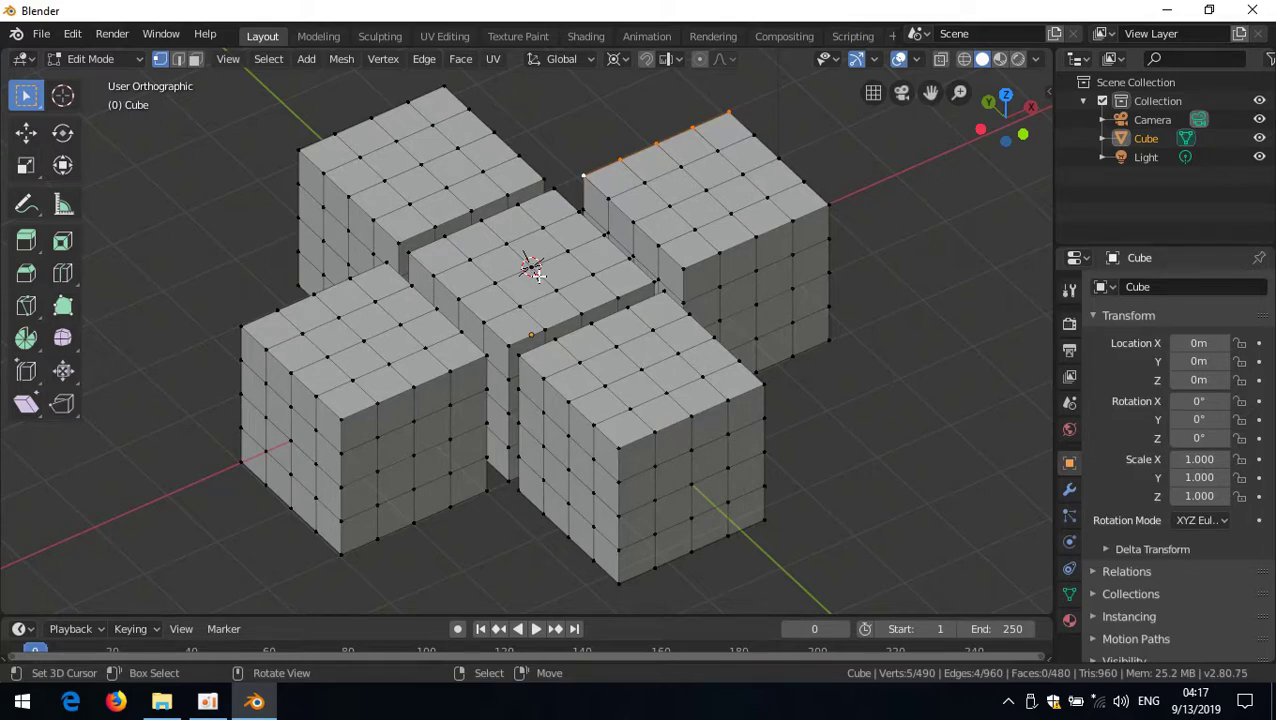
Assign Alt L to the Linked selection command and try it on the centre block, inverting the resulting selection.
click(267, 60)
mouse_move(360, 370)
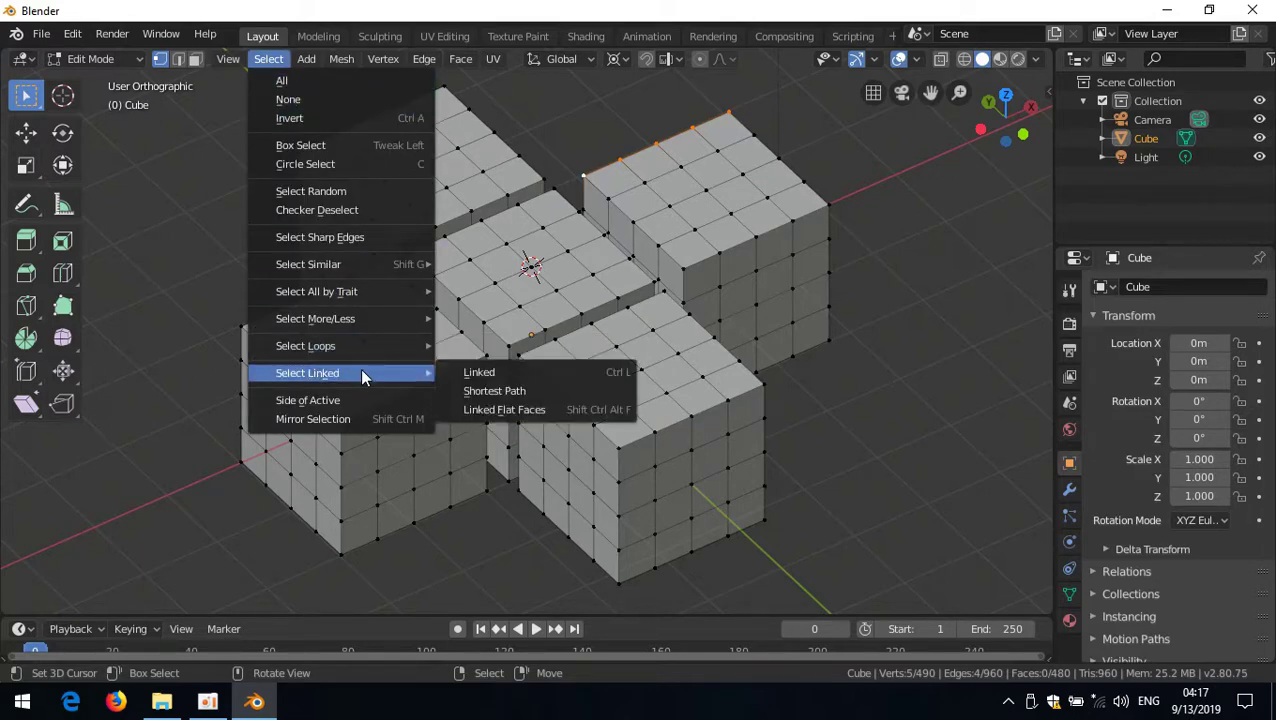
right_click(486, 371)
click(468, 369)
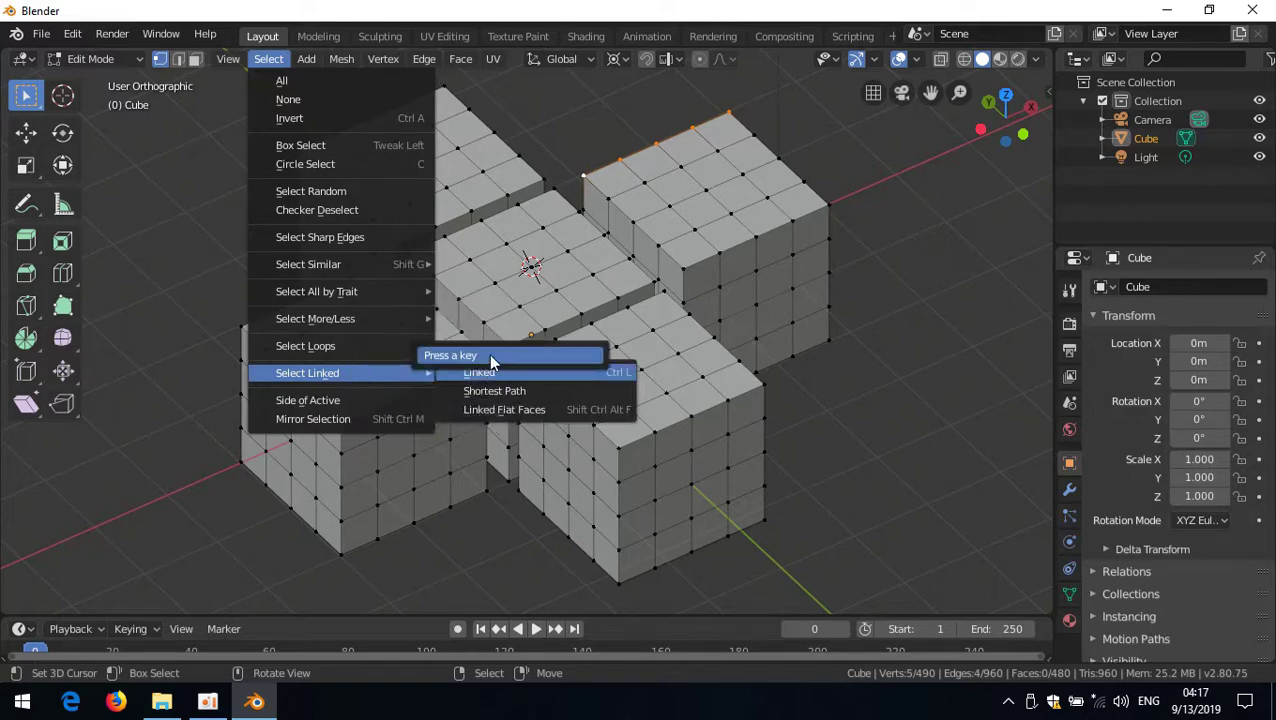
key(alt+l)
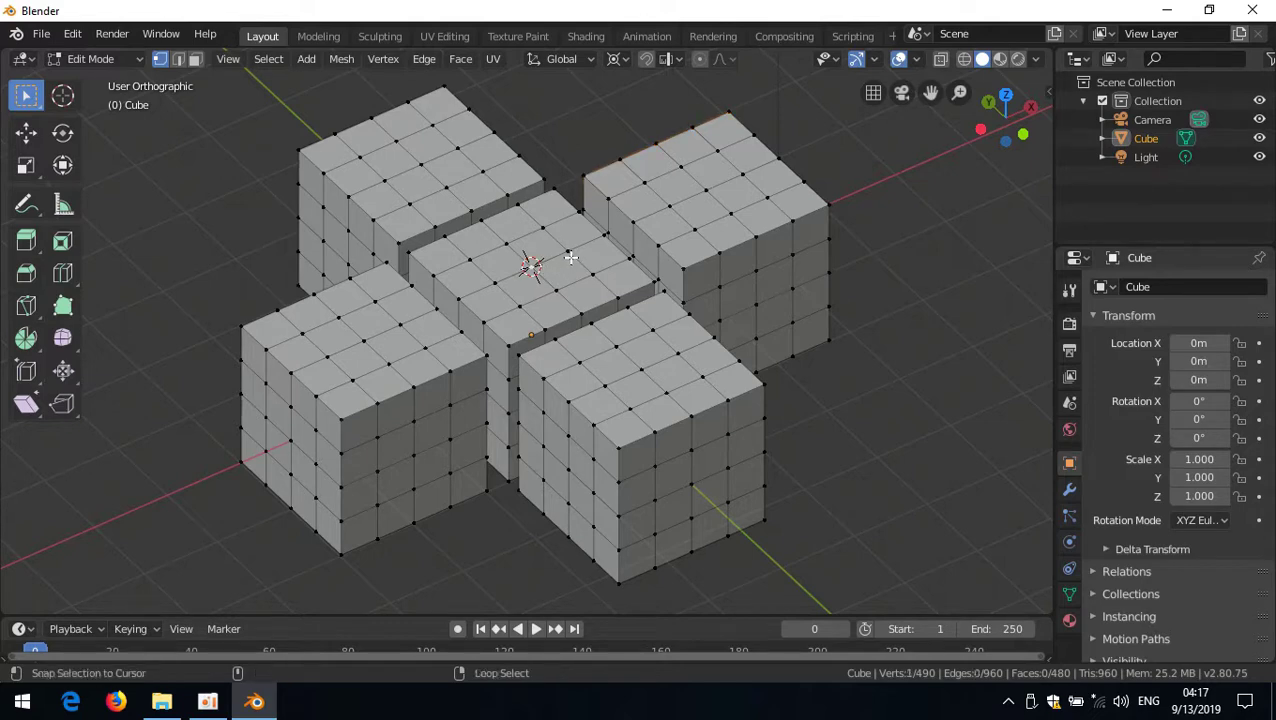
key(alt+l)
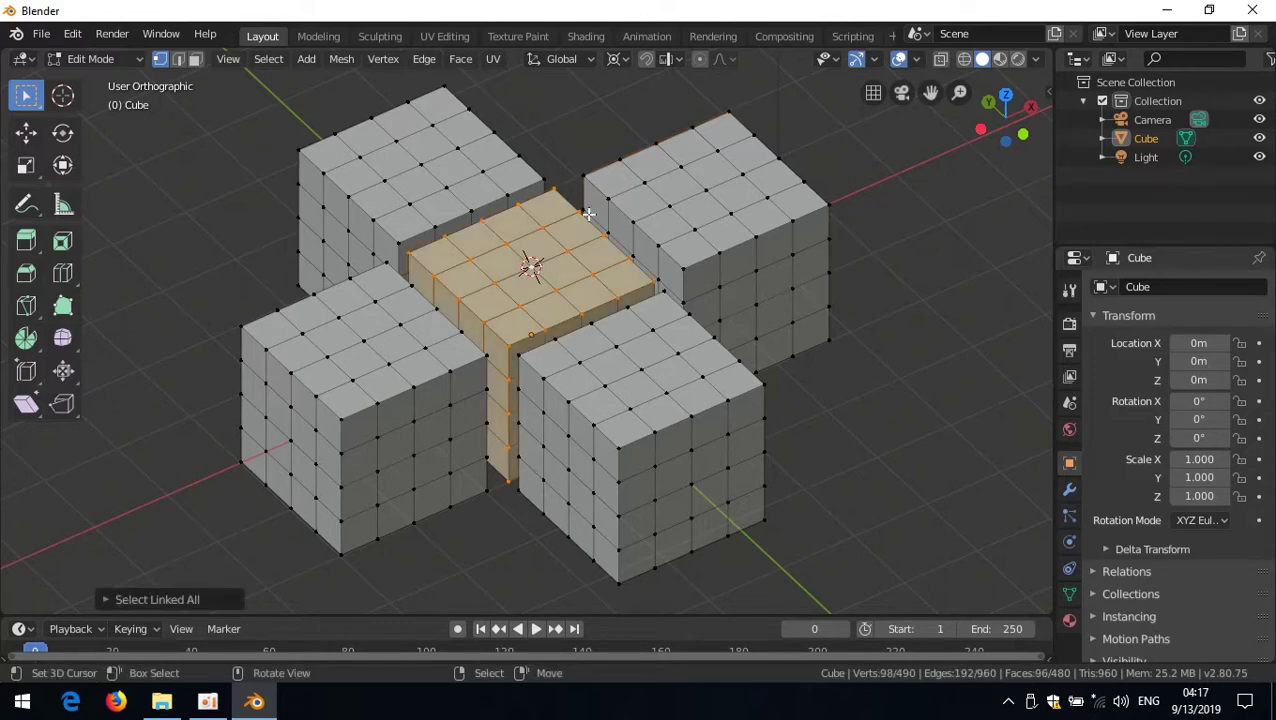
key(ctrl+i)
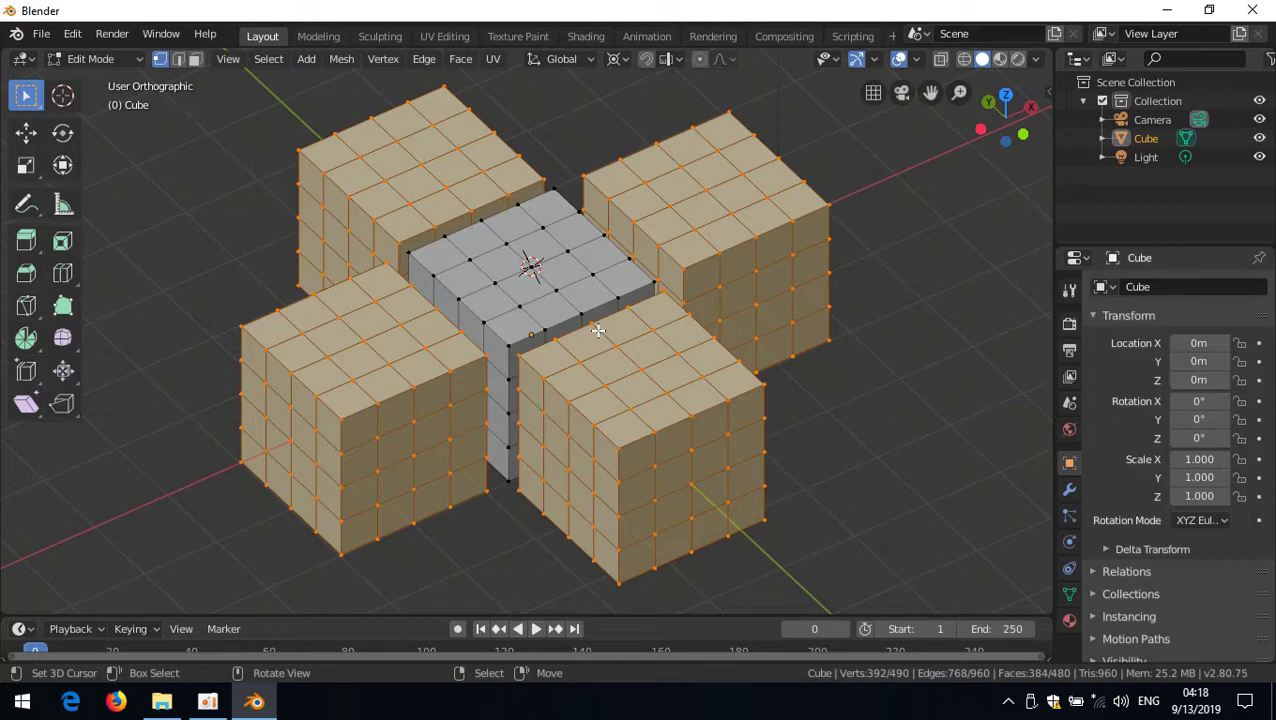
Select the front block's outer top corner vertex and try dissolving it twice, undoing each attempt.
click(771, 386)
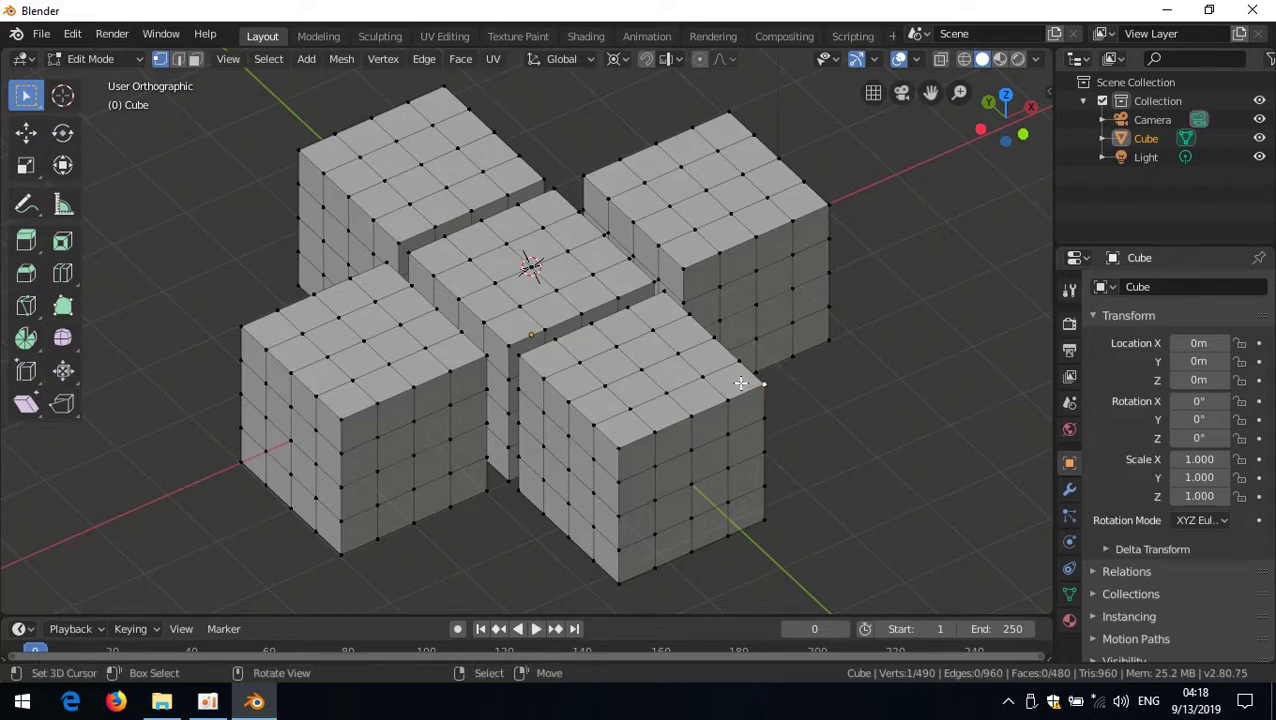
key(ctrl+x)
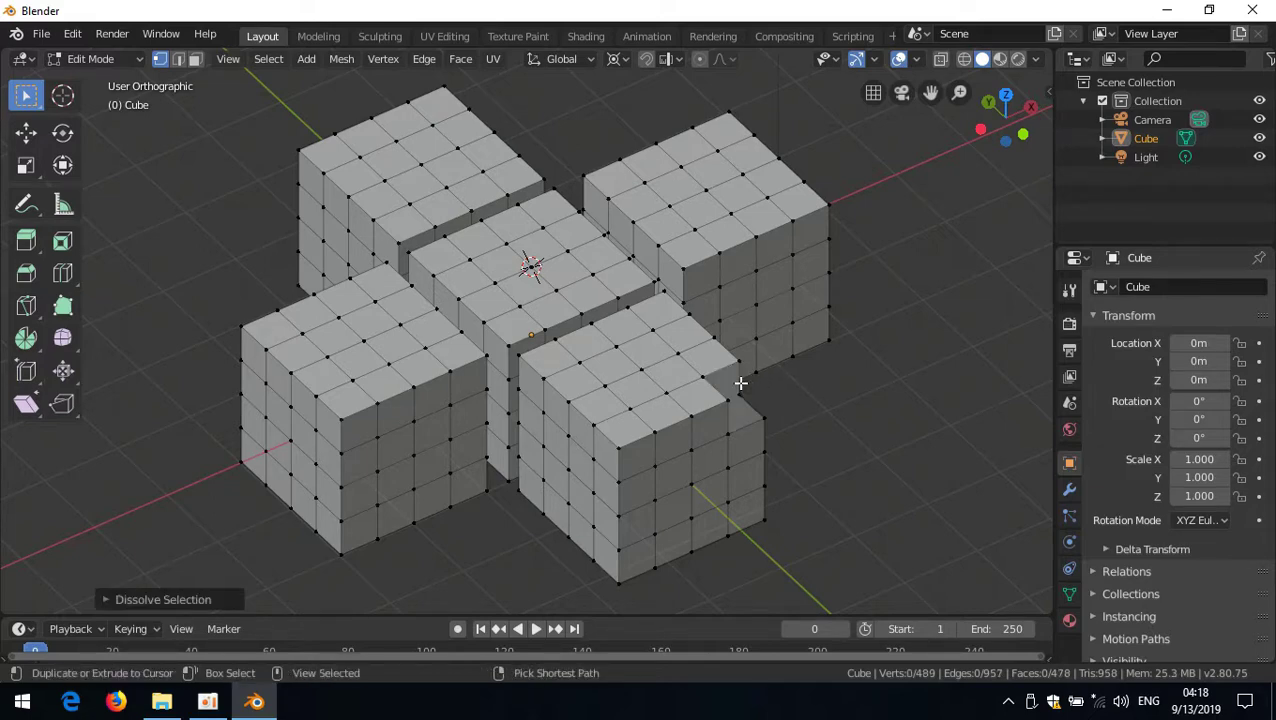
key(ctrl+z)
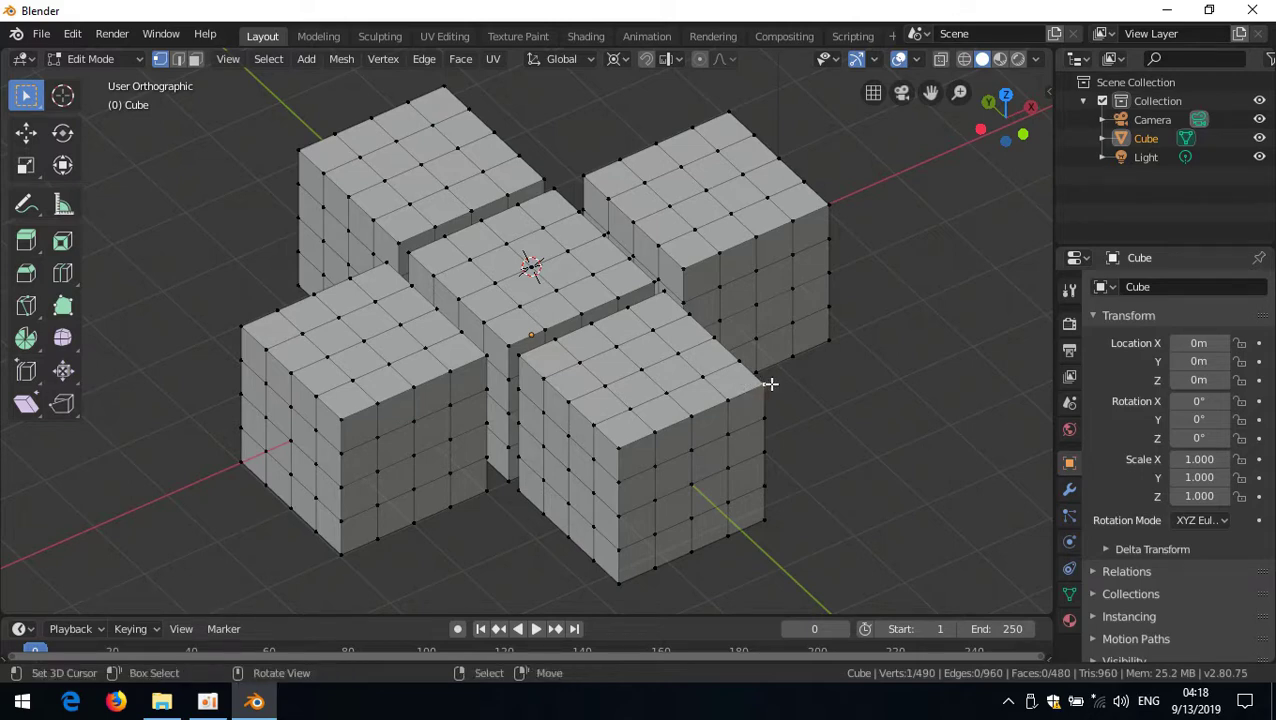
key(ctrl+x)
key(ctrl+z)
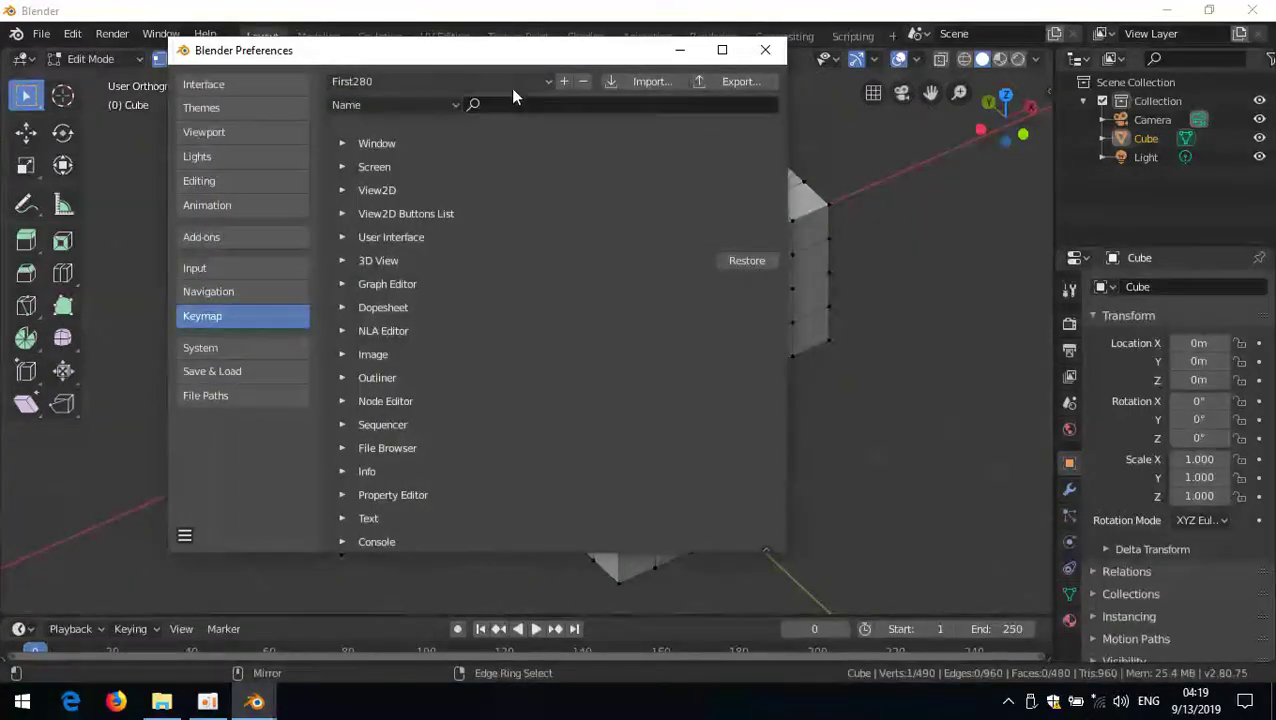
Filter the keymap by key binding for x and change the Mesh shortcut for Dissolve Selection to Alt X.
click(373, 106)
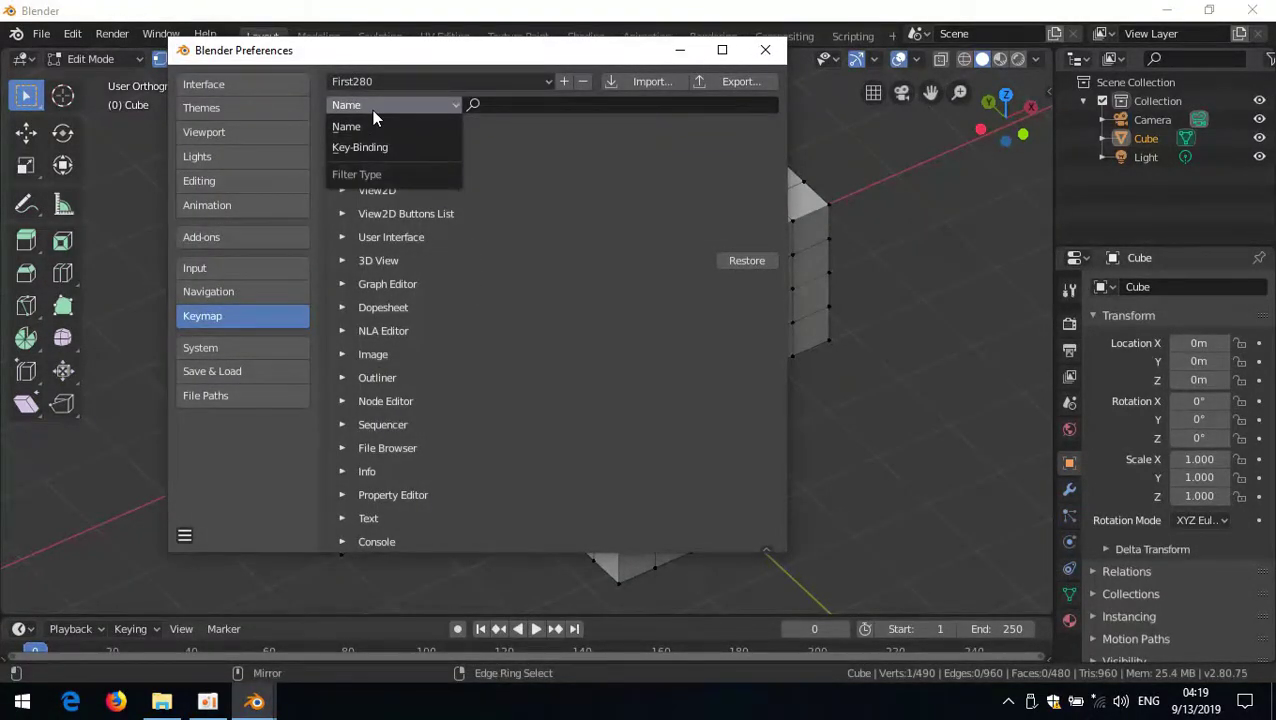
click(360, 147)
click(501, 106)
text(x)
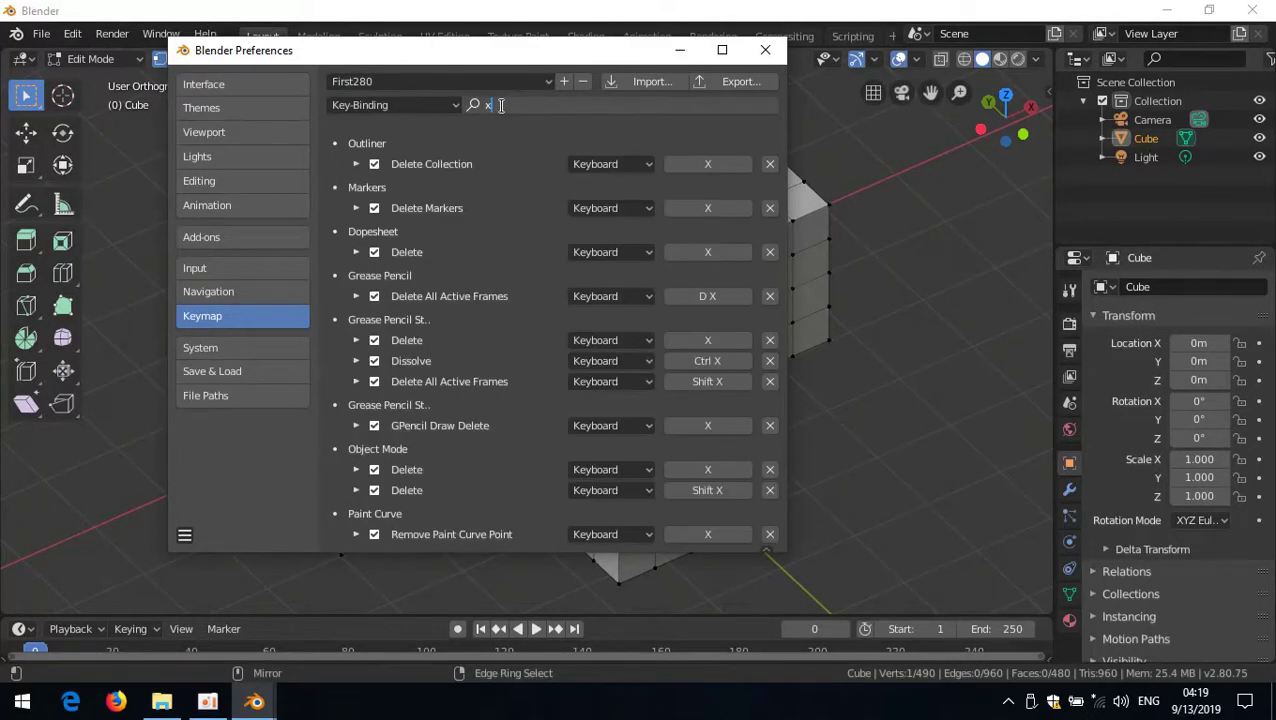
key(Return)
scroll(543, 370, down, 4)
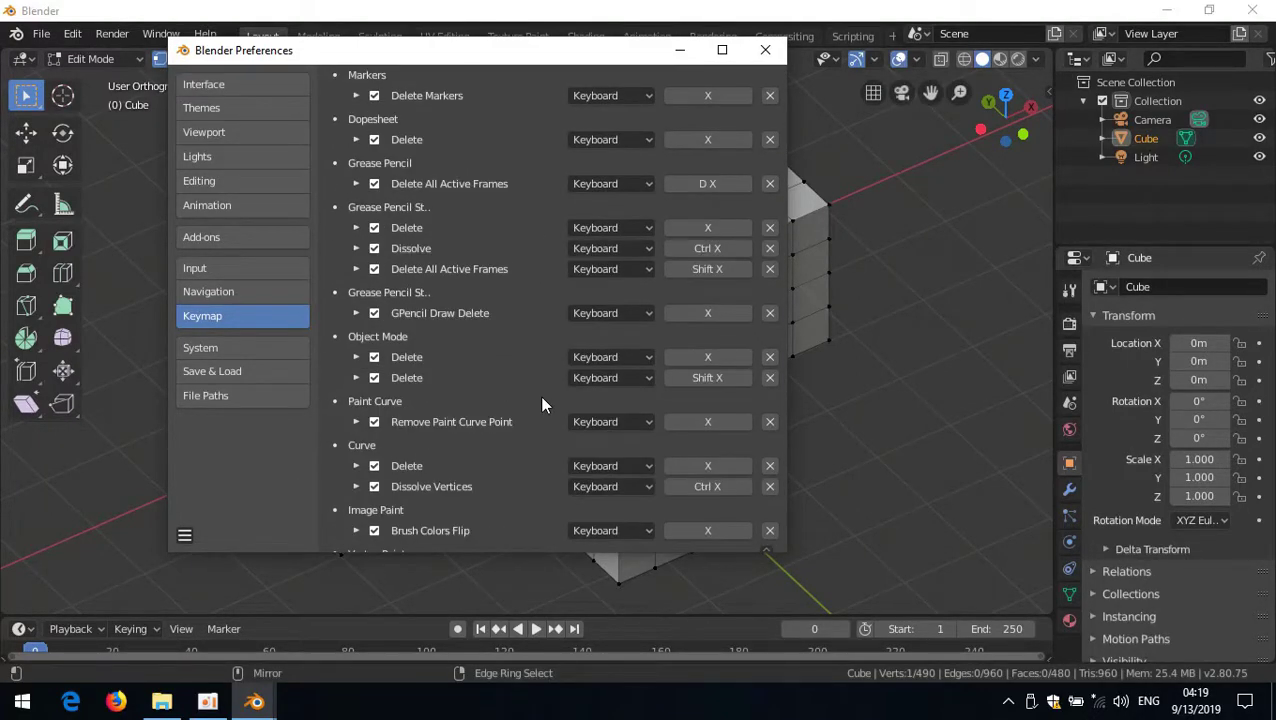
scroll(536, 398, down, 5)
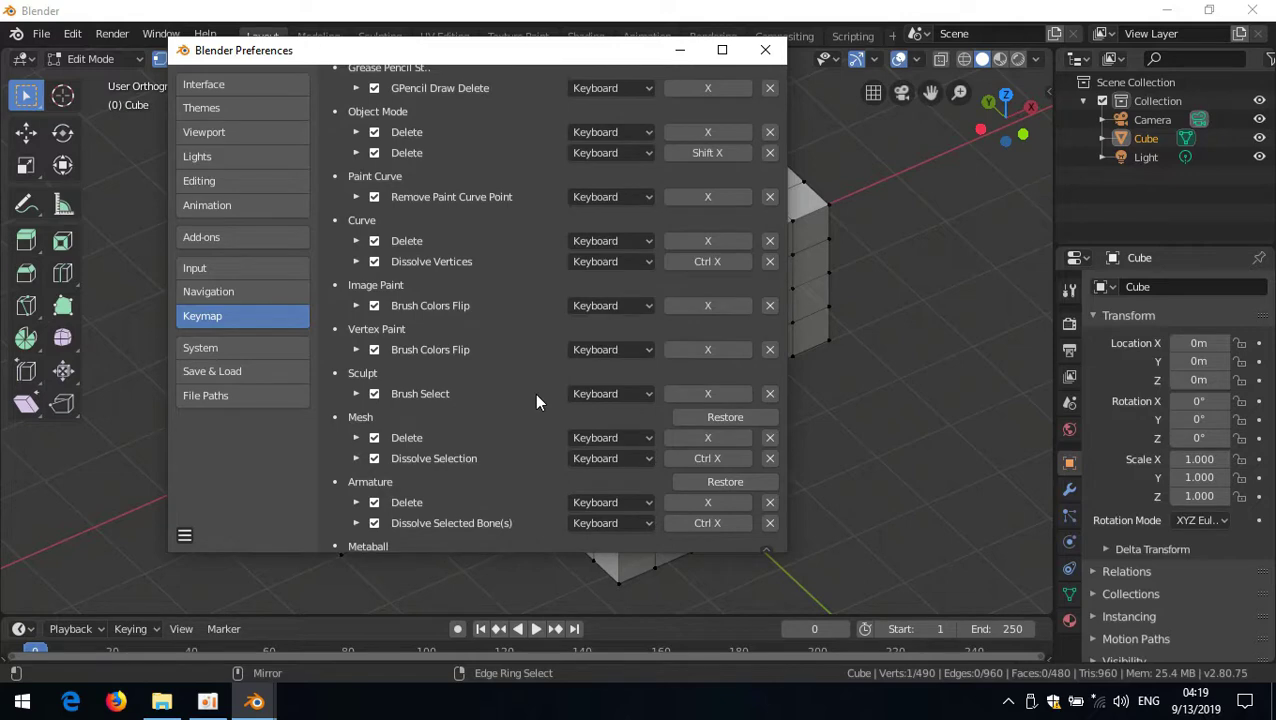
scroll(506, 392, down, 3)
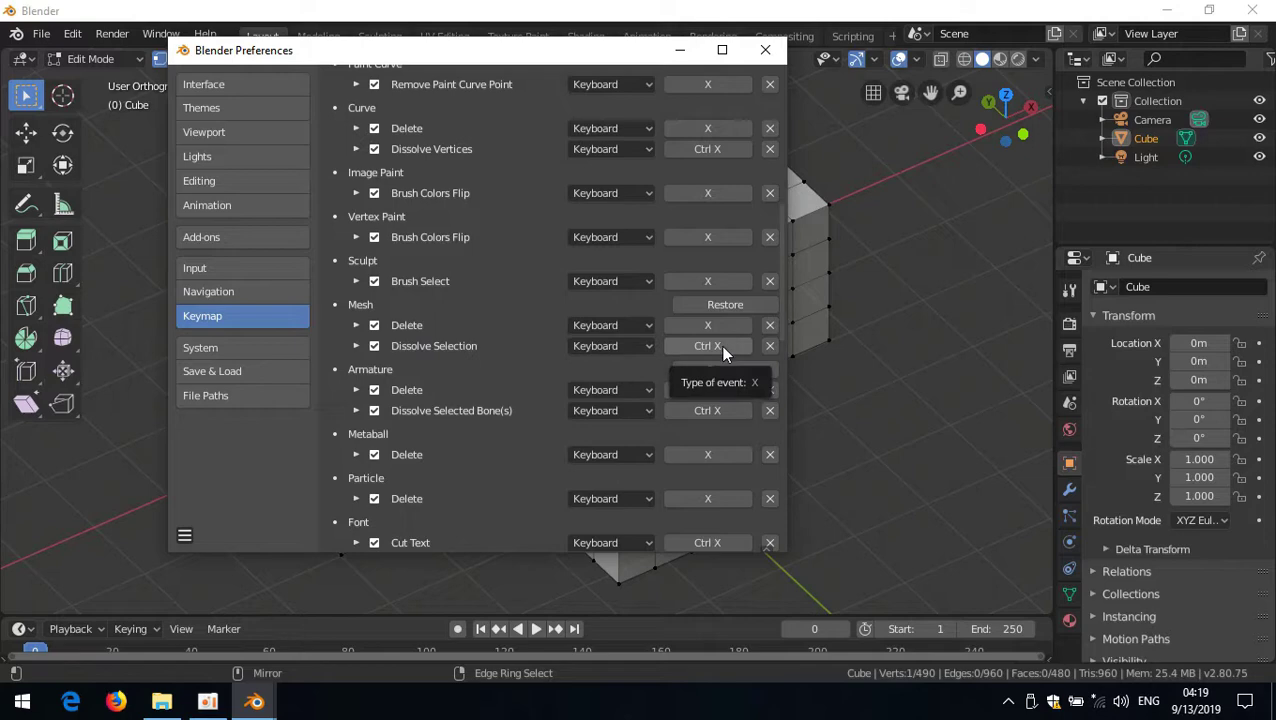
click(723, 350)
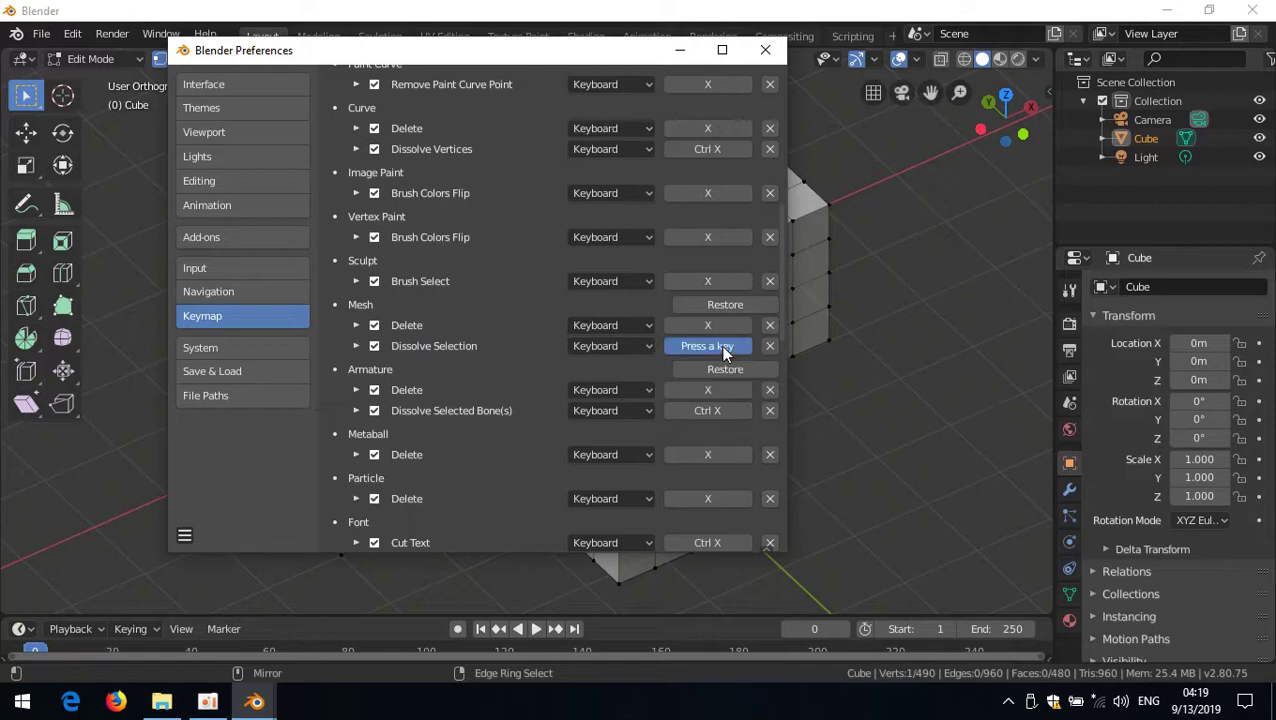
key(alt+x)
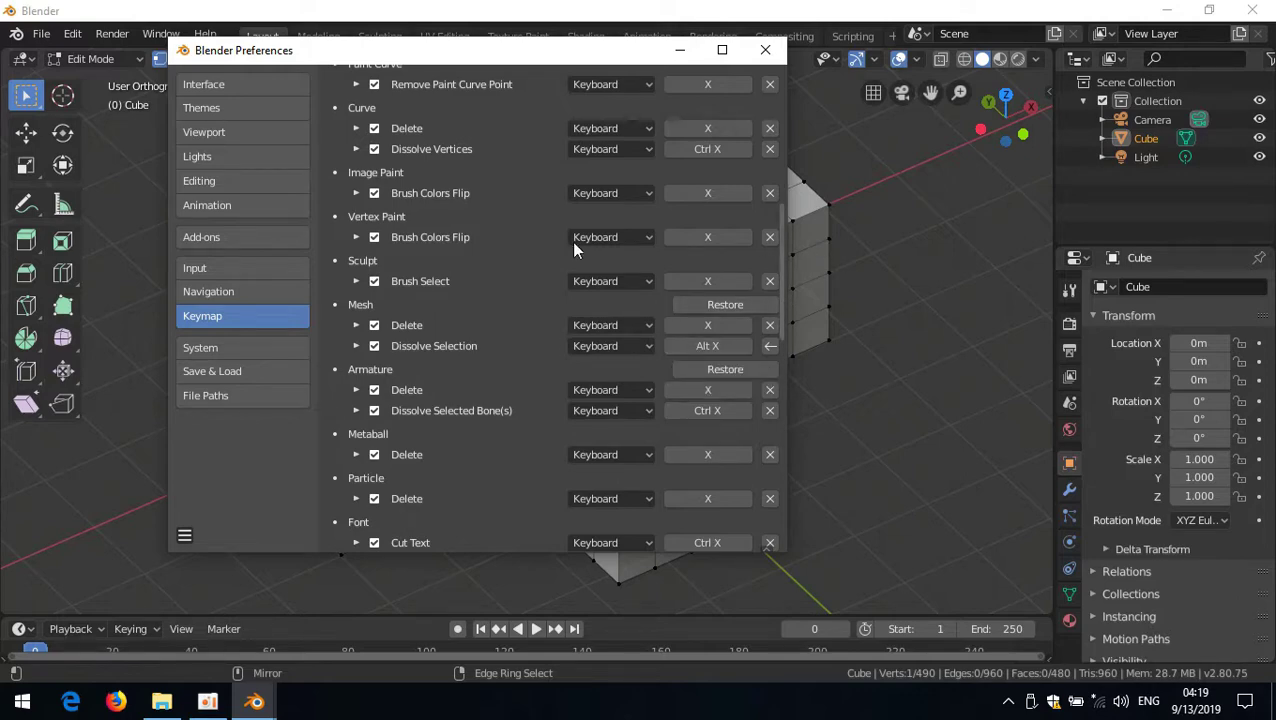
Filter the key bindings for h and assign Backspace to the Mesh Hide Selected entry bound to plain H.
scroll(573, 249, up, 10)
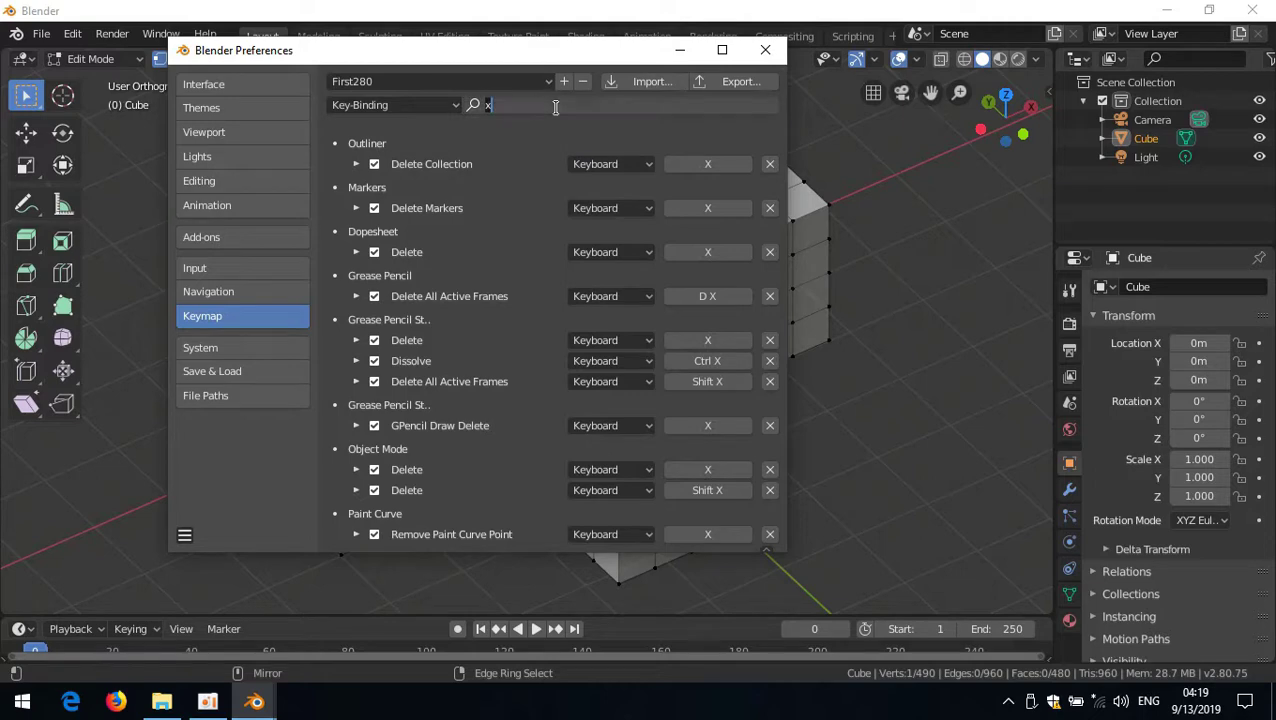
text(h)
key(Return)
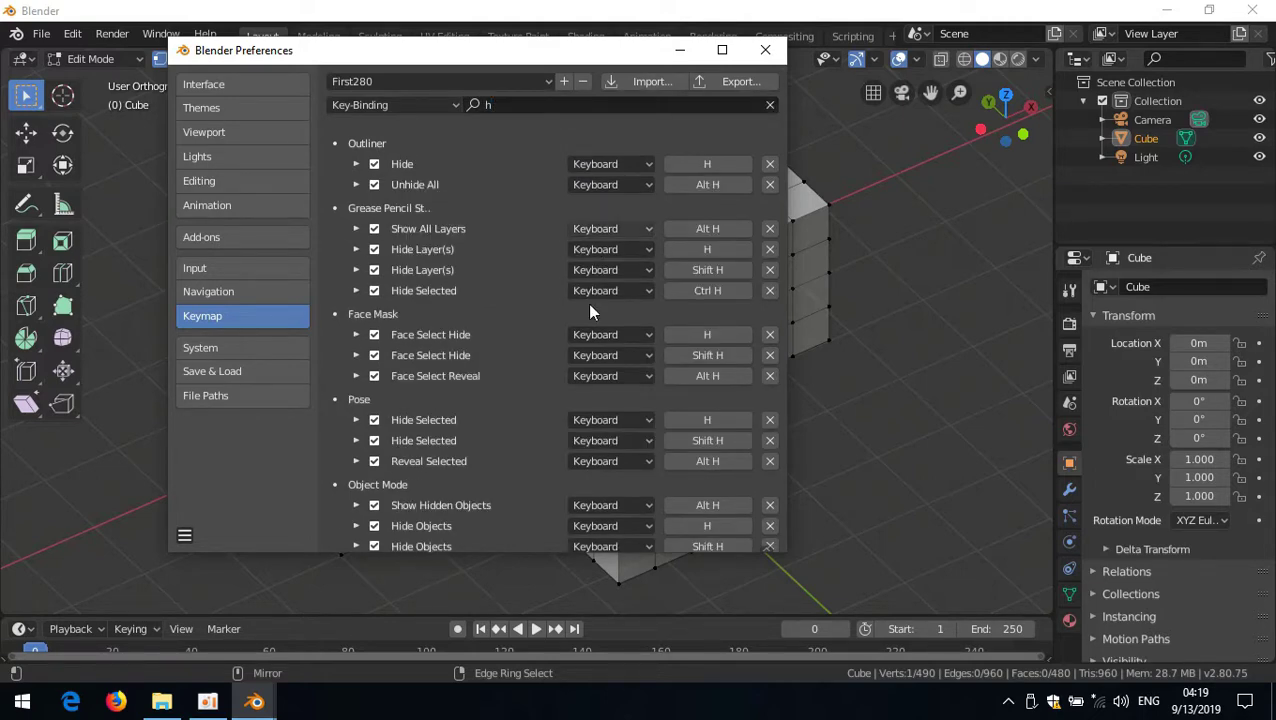
scroll(587, 348, down, 6)
scroll(587, 350, down, 3)
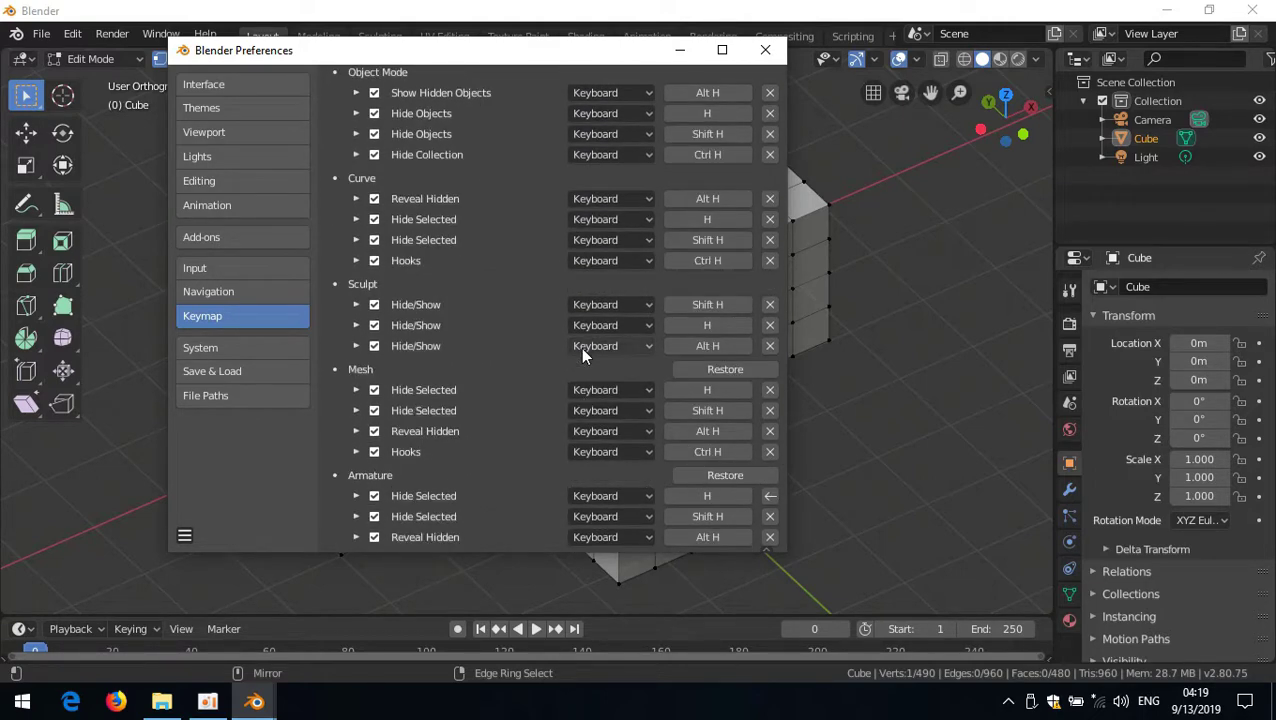
scroll(580, 347, down, 3)
scroll(540, 340, up, 1)
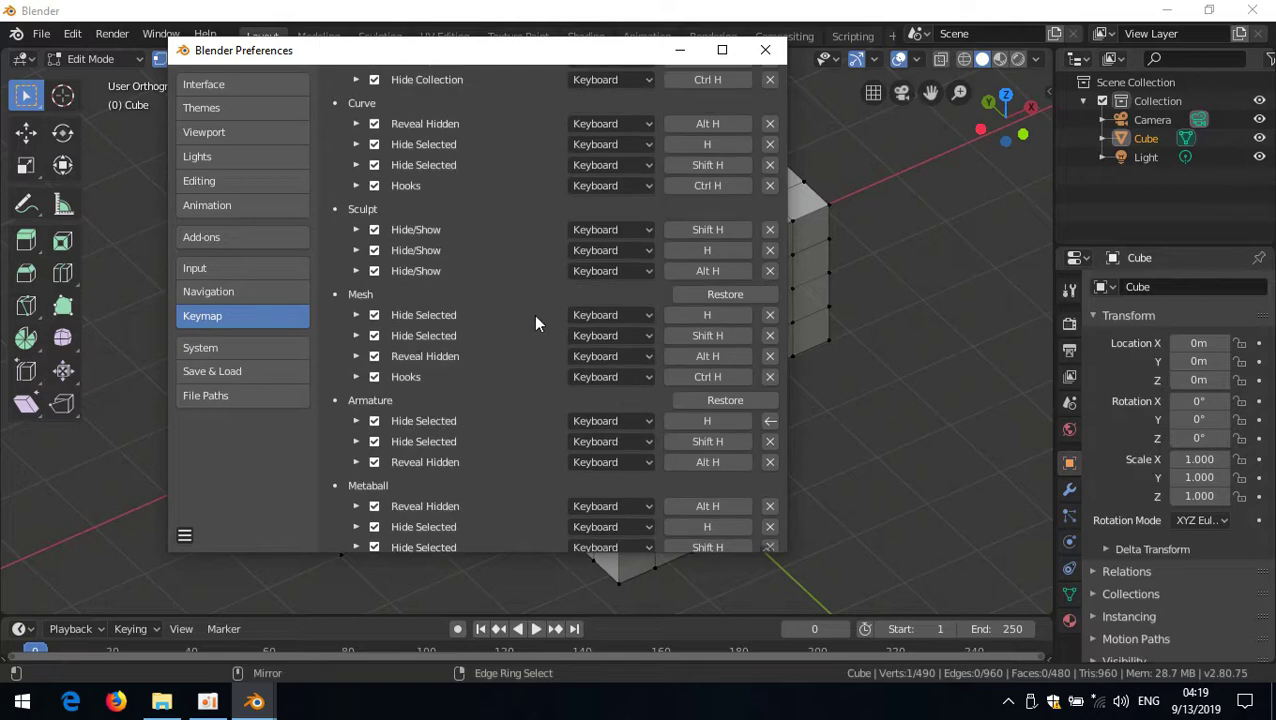
scroll(536, 316, up, 1)
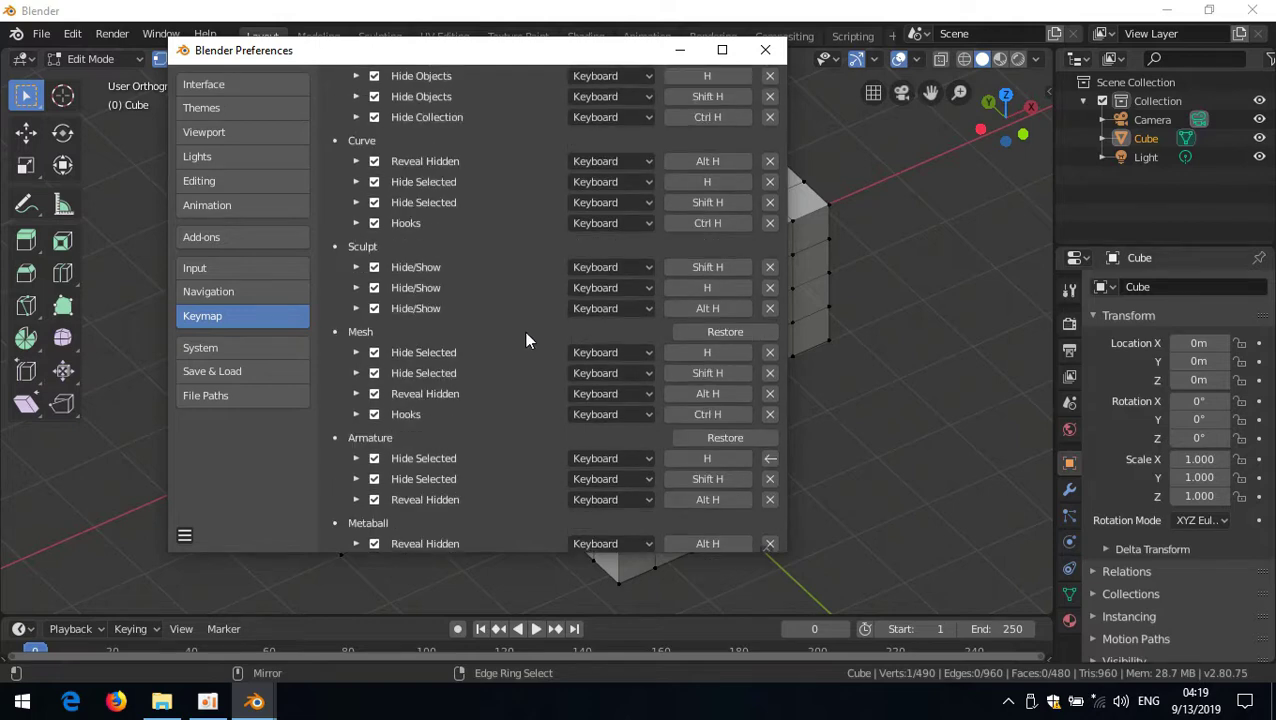
click(715, 352)
key(BackSpace)
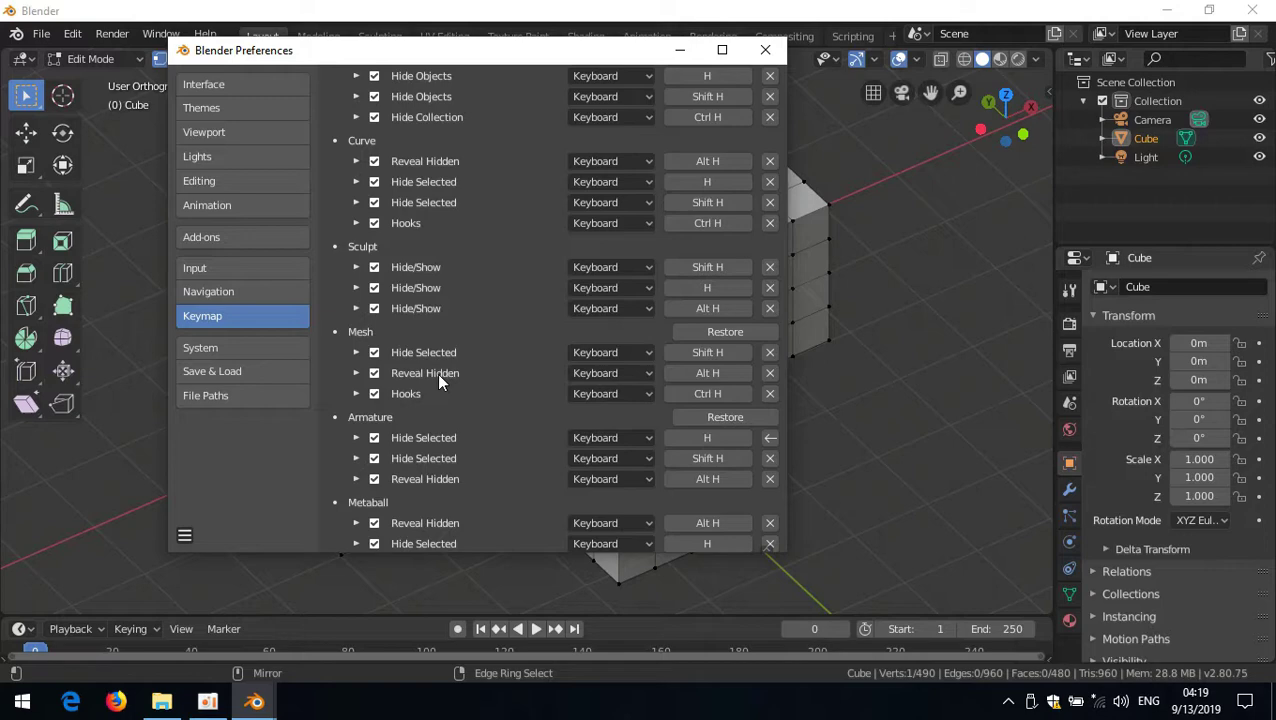
Assign Shift Backspace to the Mesh Reveal Hidden command and close the preferences.
click(706, 373)
key(shift+BackSpace)
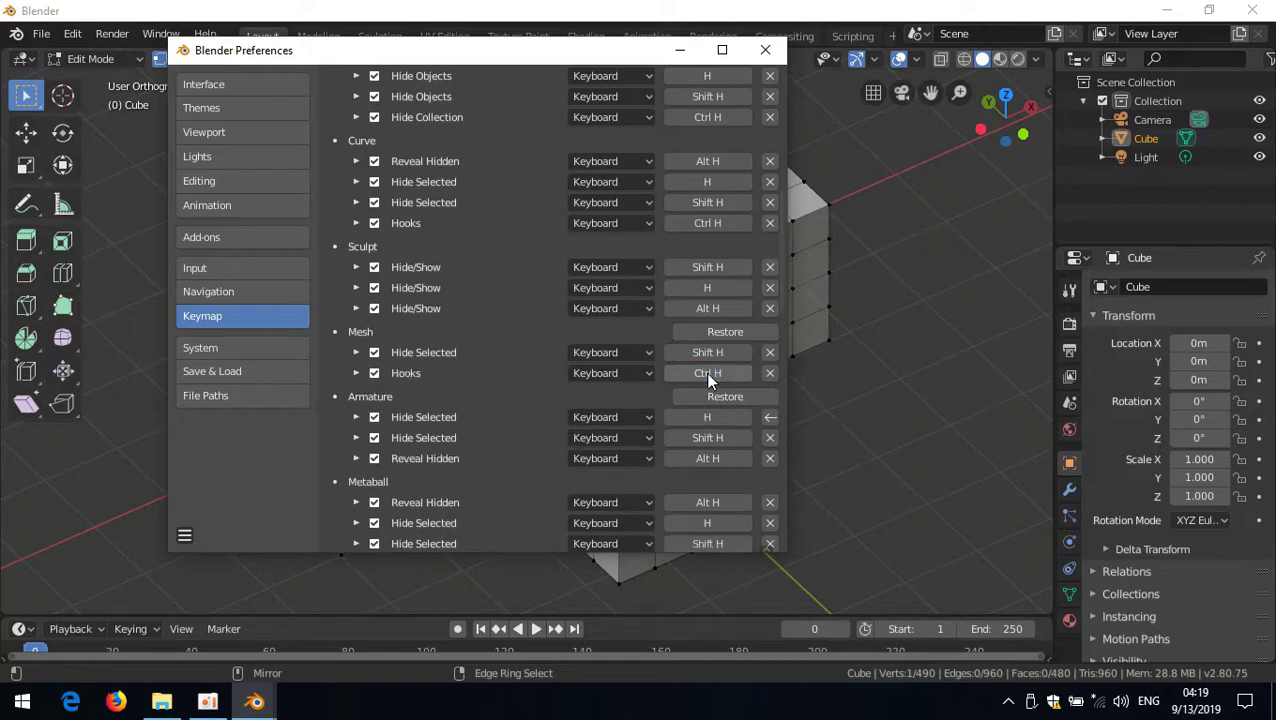
click(765, 50)
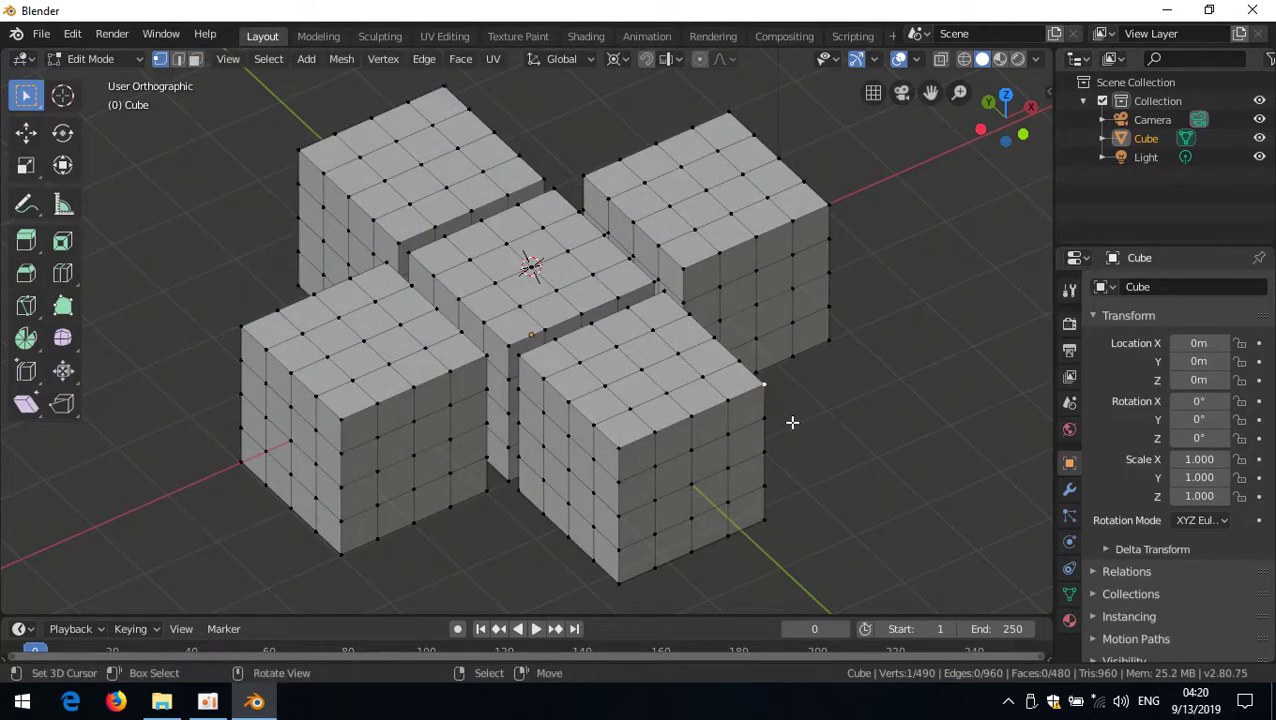
Select the whole front block as linked geometry, and test hiding and revealing it.
key(ctrl+l)
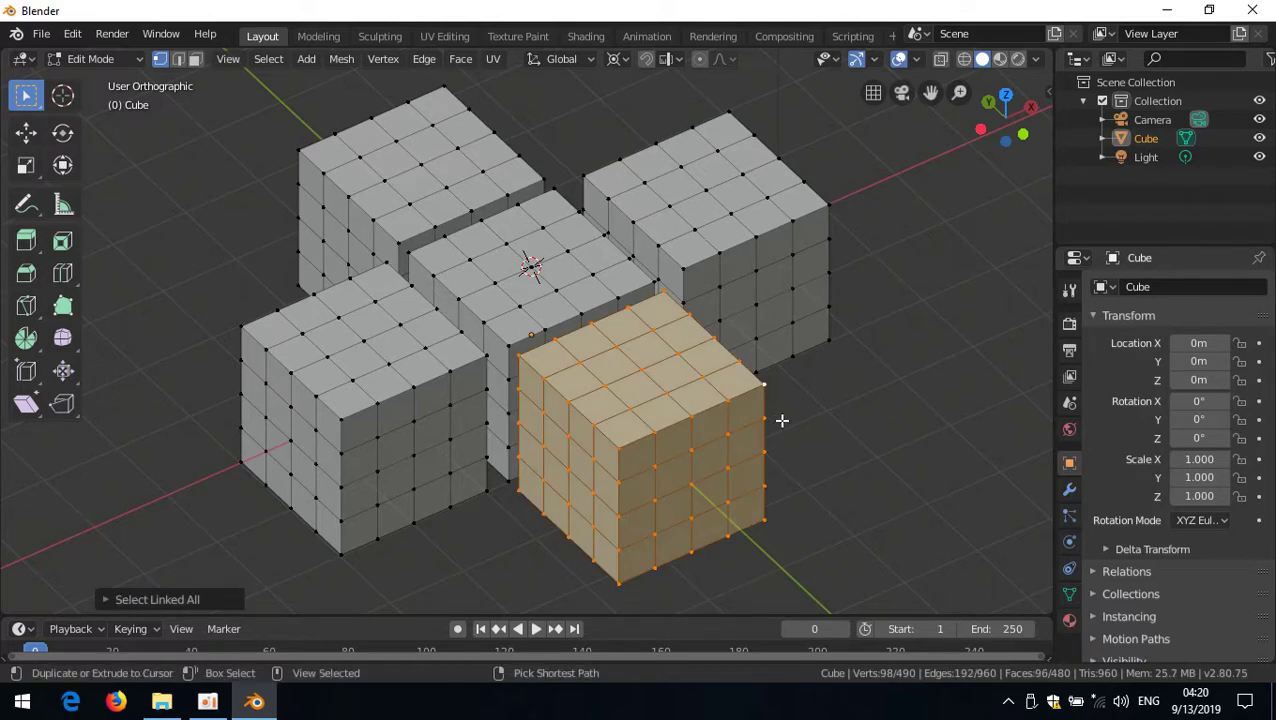
key(h)
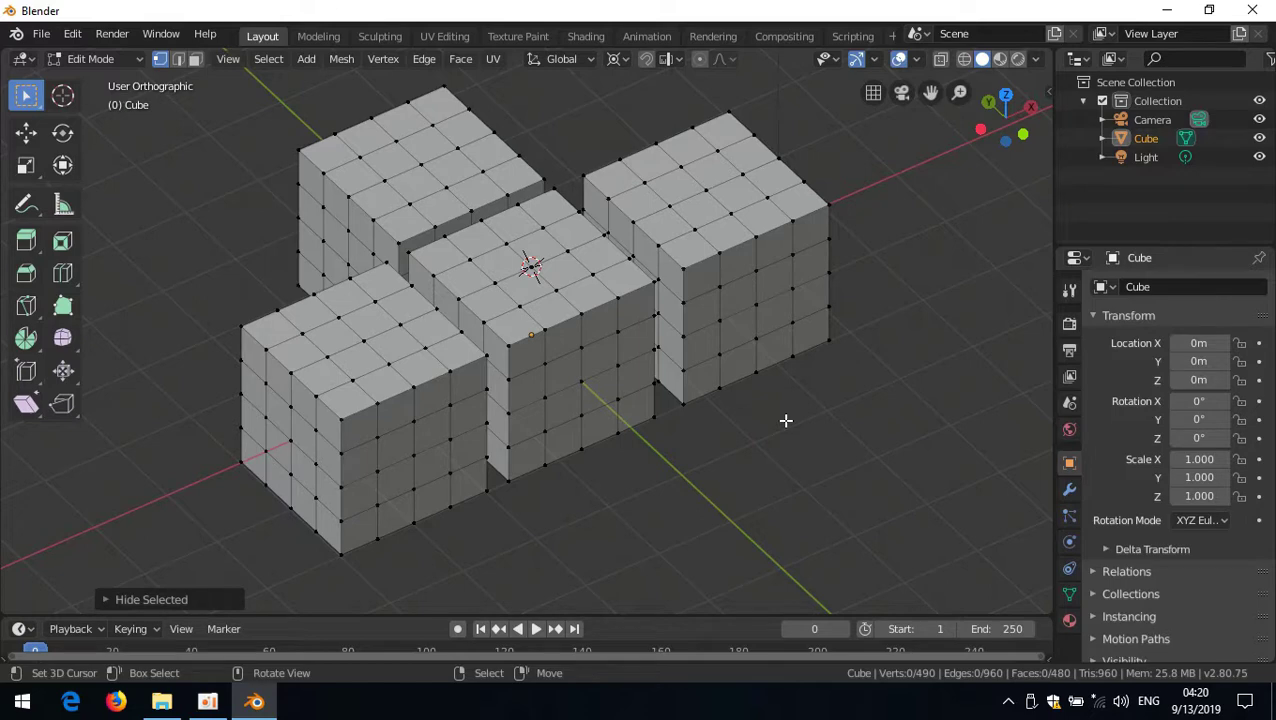
key(alt+h)
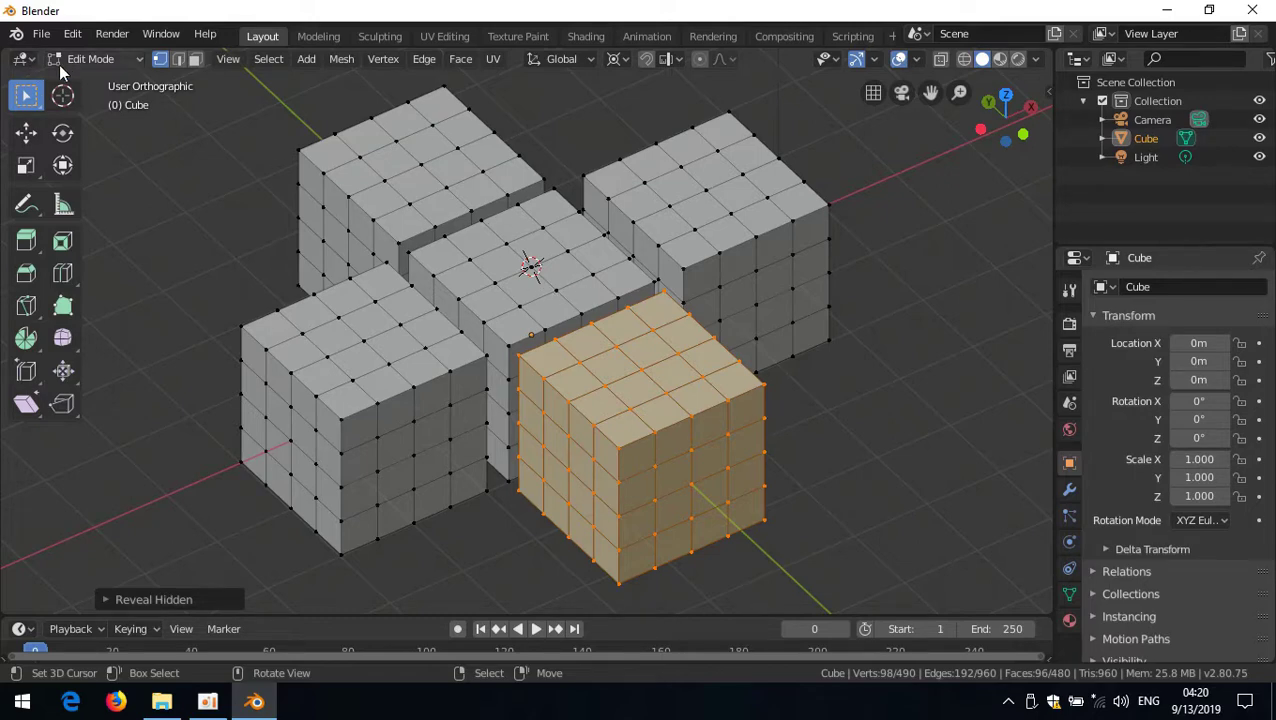
Start a new General file, discarding the changes to the current scene.
click(41, 34)
mouse_move(61, 57)
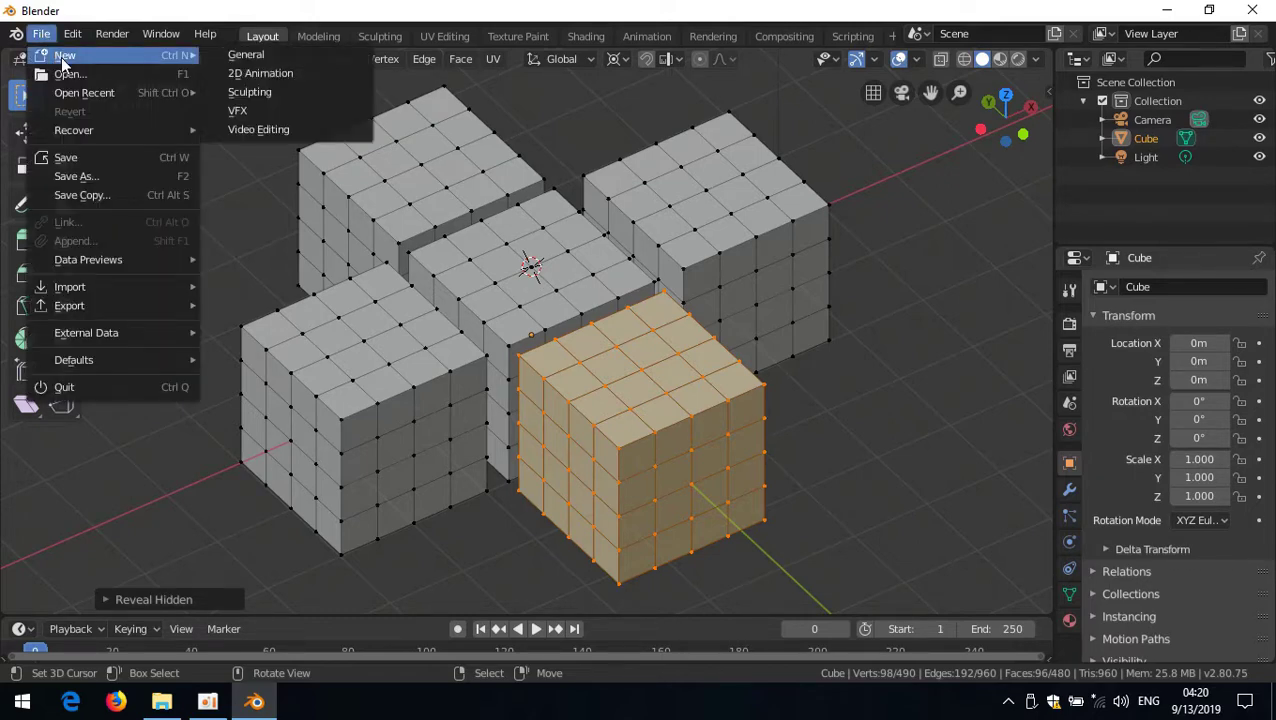
click(270, 56)
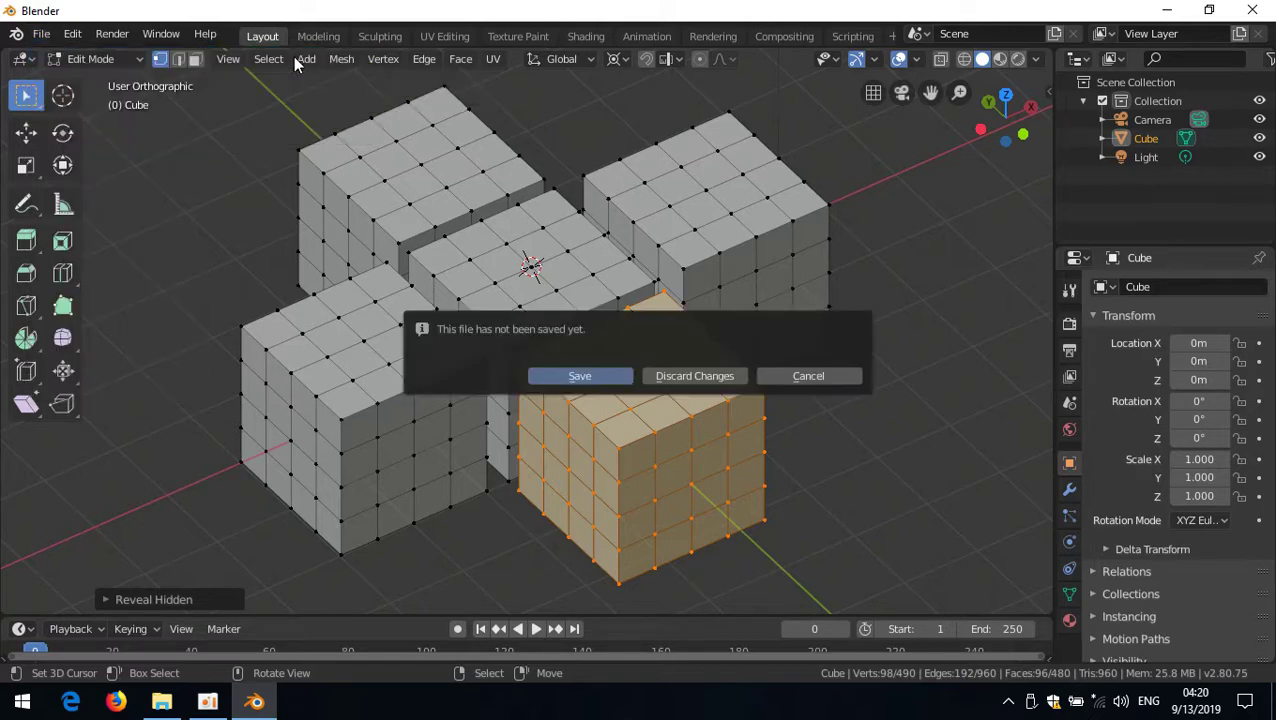
click(695, 376)
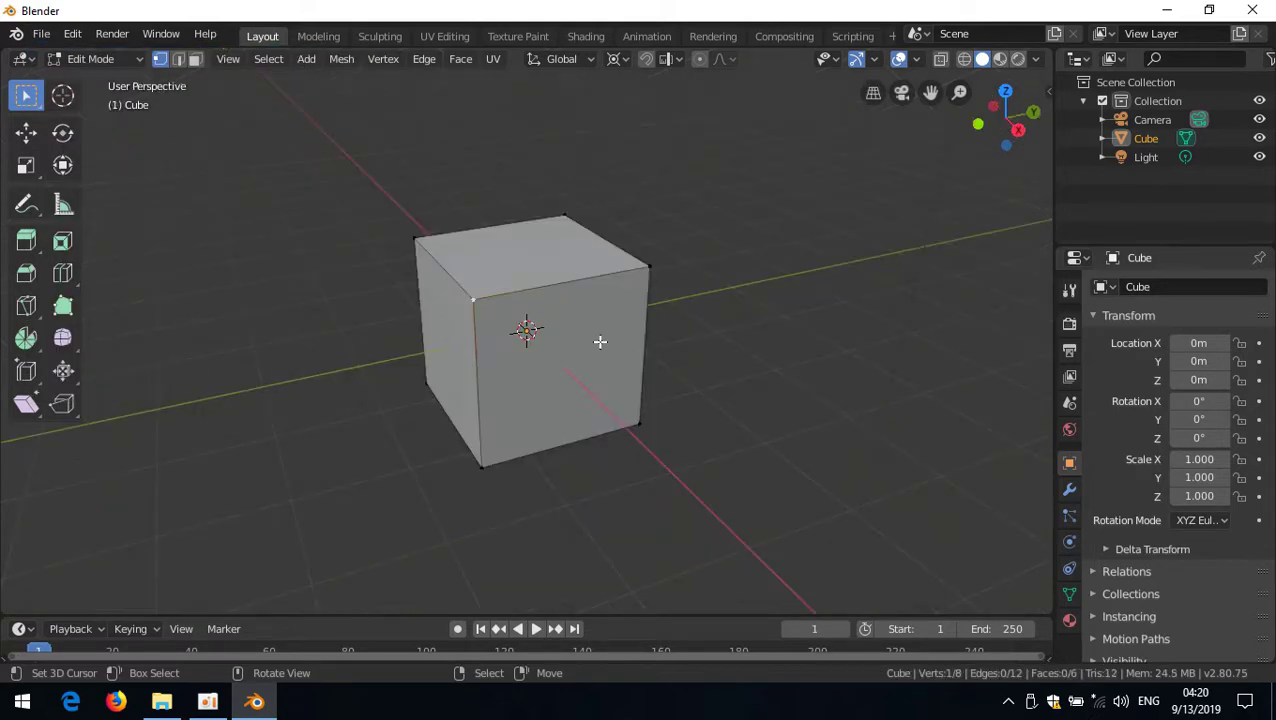
Filter the keymap by key binding for e and disable the Mesh Edge entry bound to Ctrl E.
middle_drag(441, 339, 479, 378)
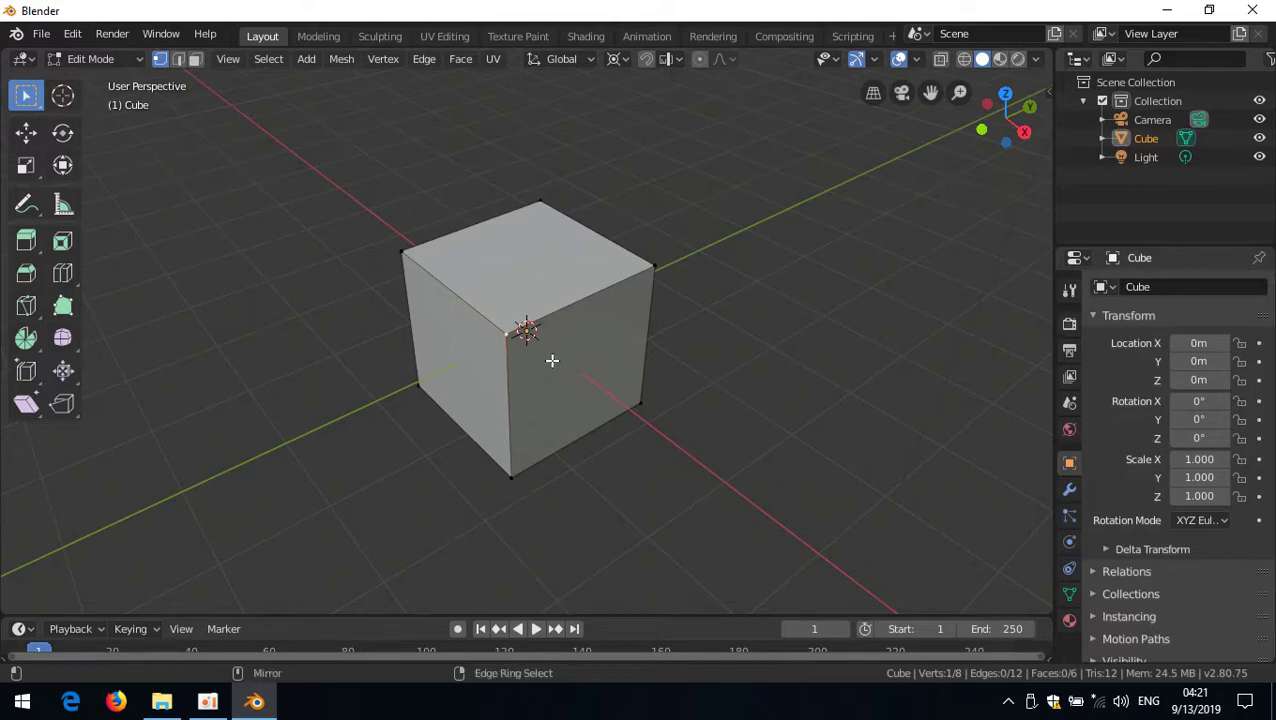
key(ctrl+alt+u)
click(654, 189)
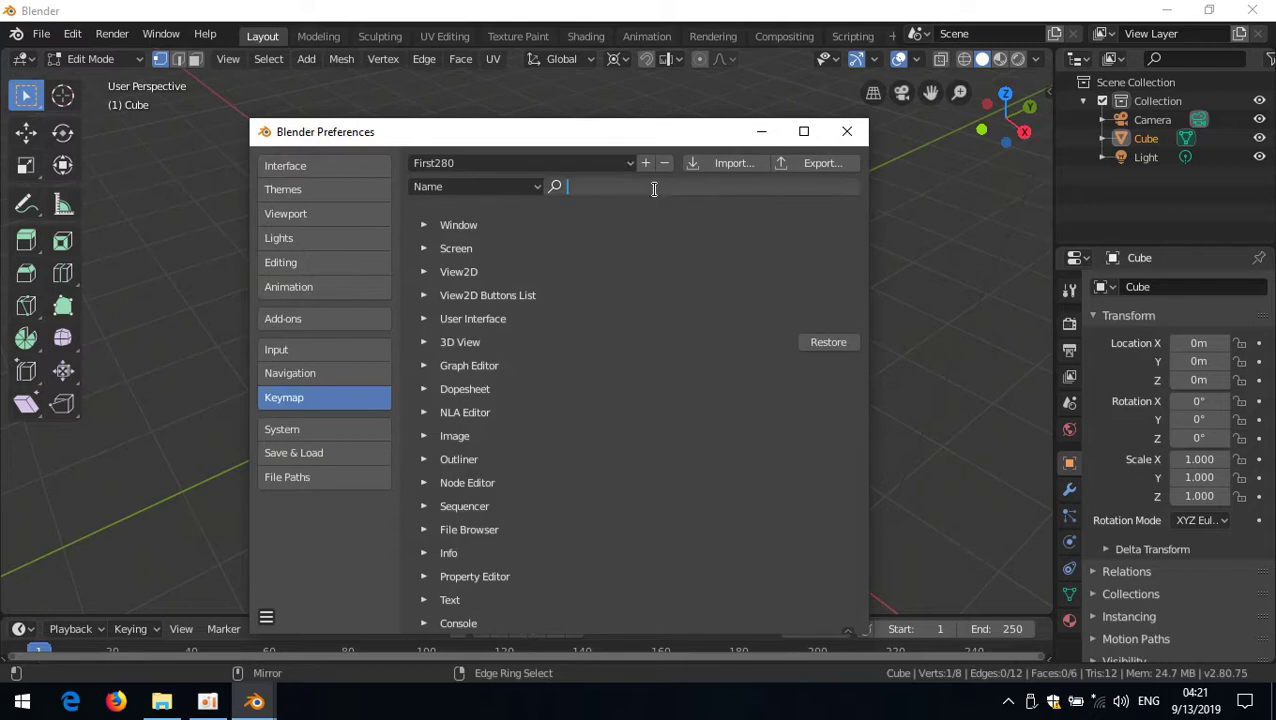
text(e)
key(Return)
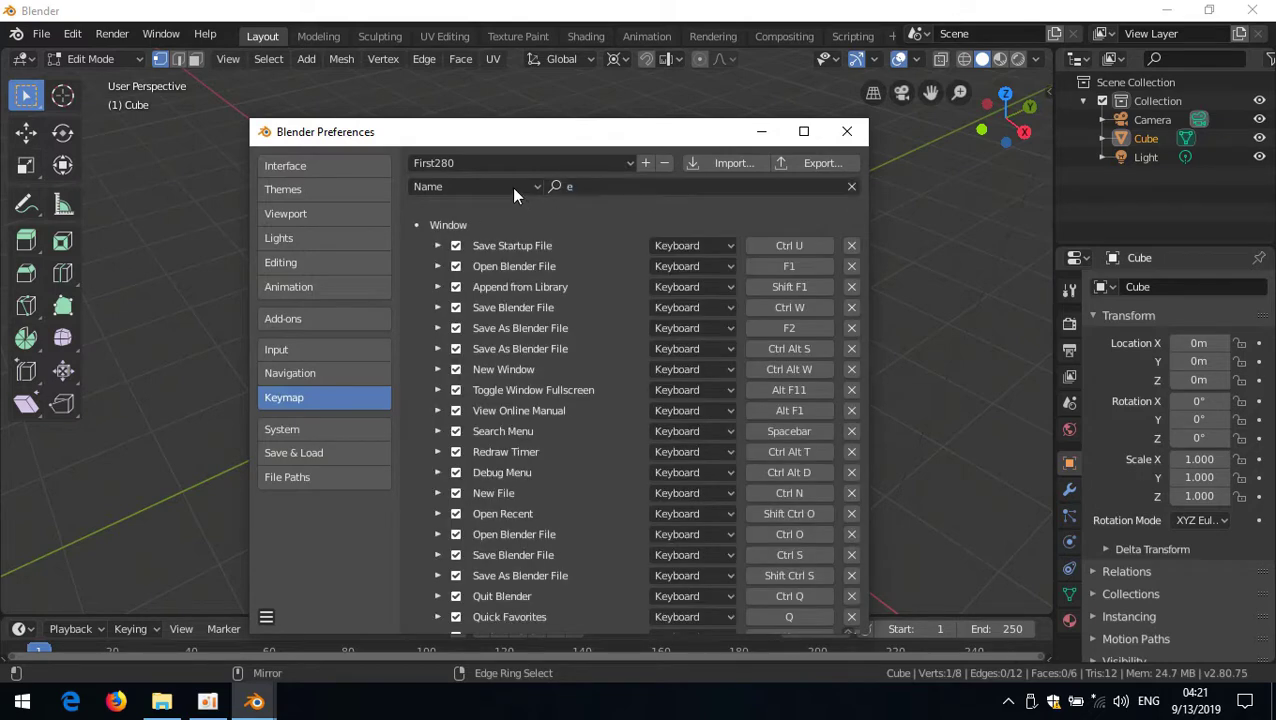
click(513, 190)
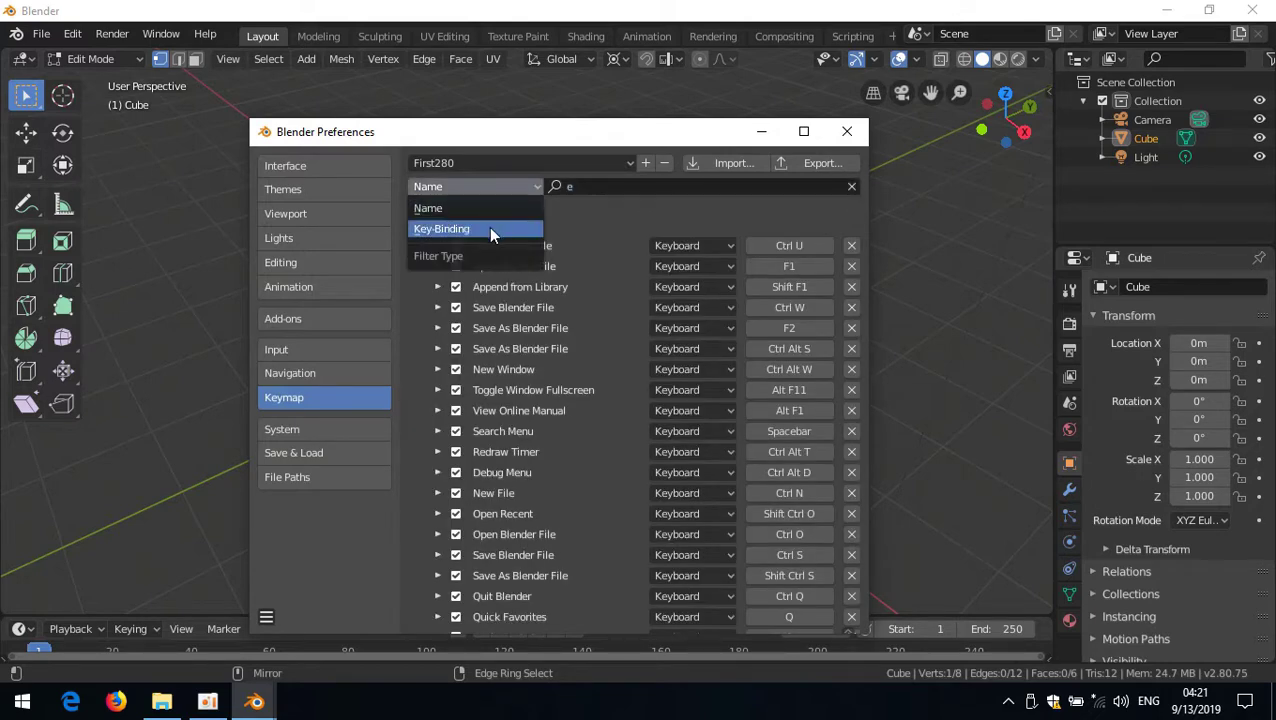
click(488, 227)
scroll(605, 350, down, 10)
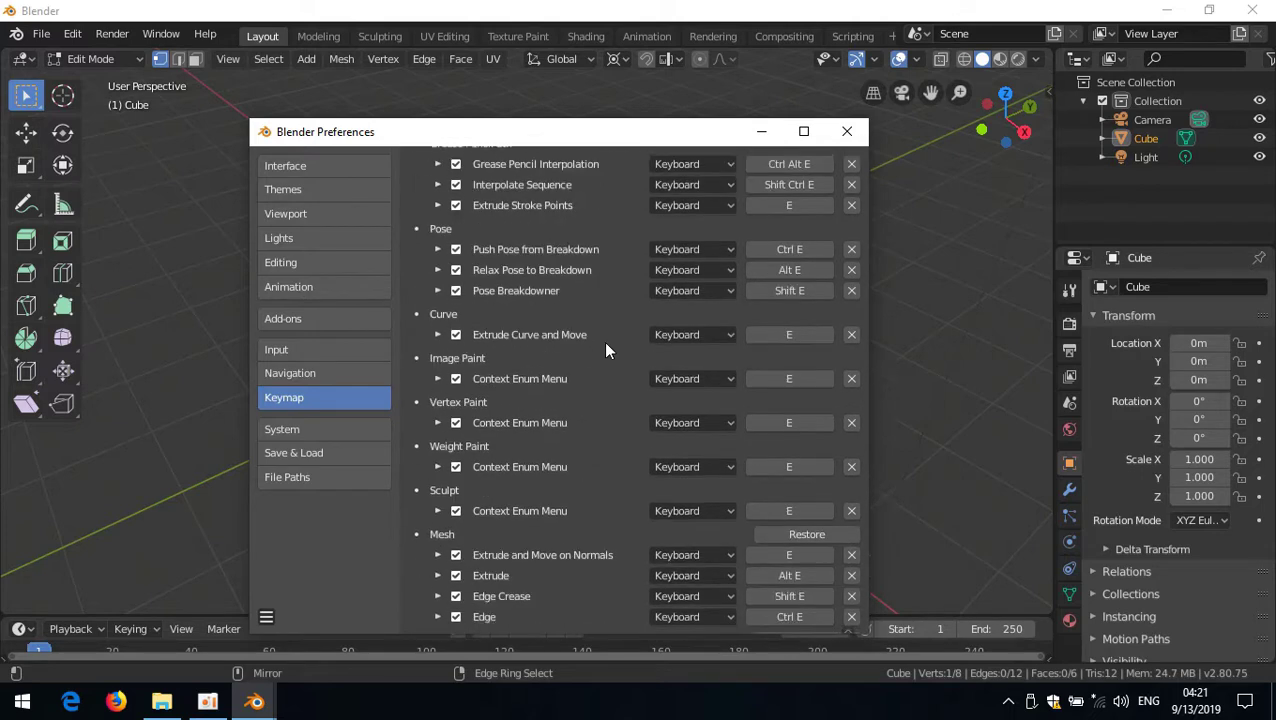
scroll(605, 350, down, 3)
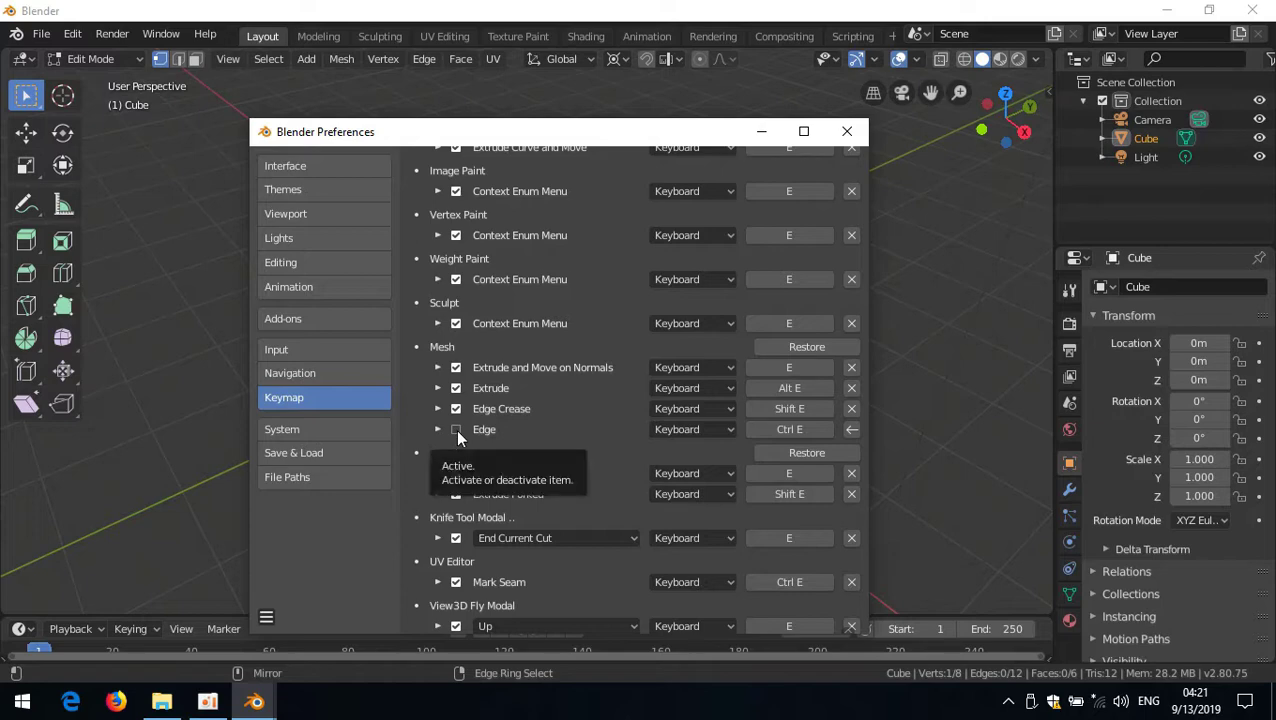
Filter the key bindings for i, assign Ctrl E to the Mesh Inset Faces command and close the preferences.
scroll(707, 288, up, 15)
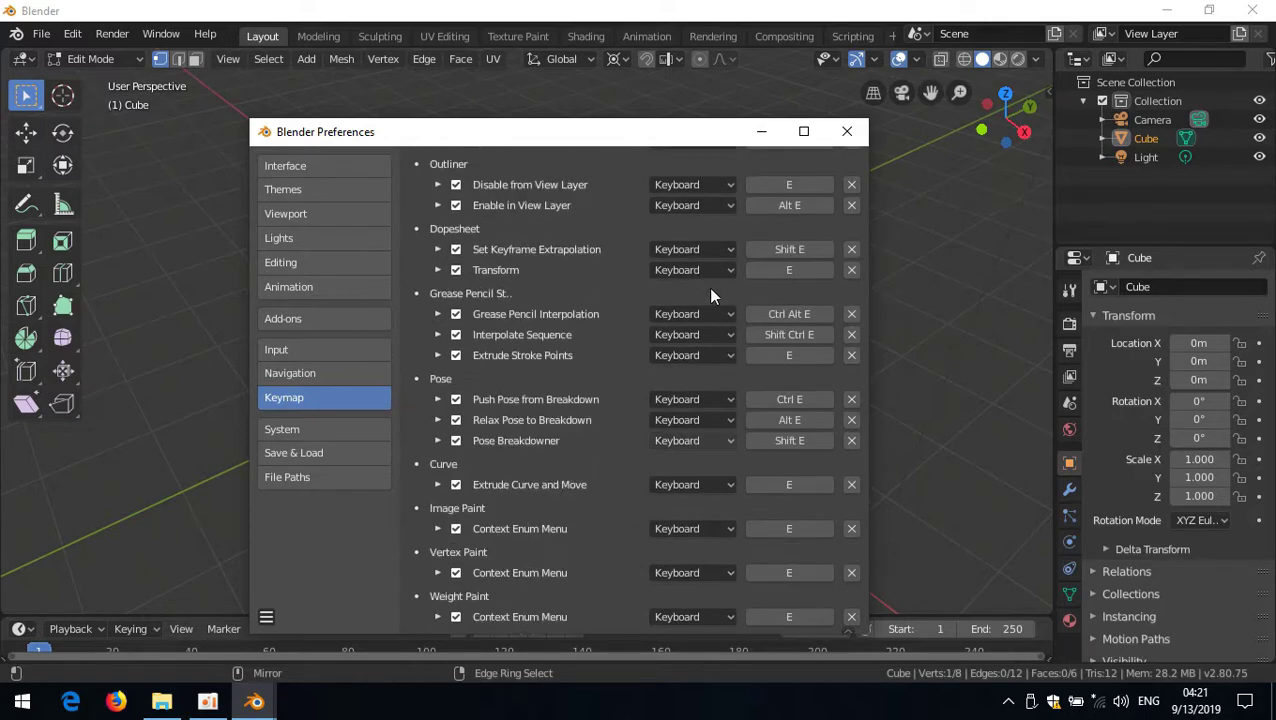
click(651, 186)
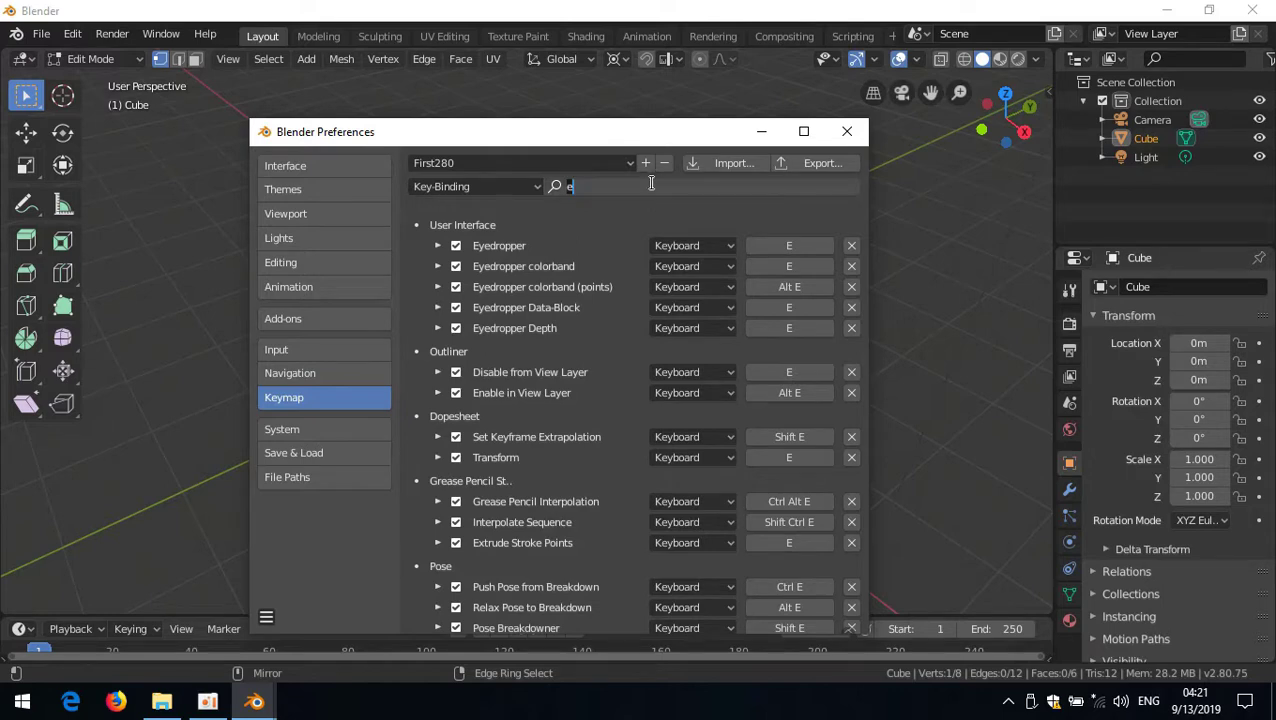
text(i)
key(Return)
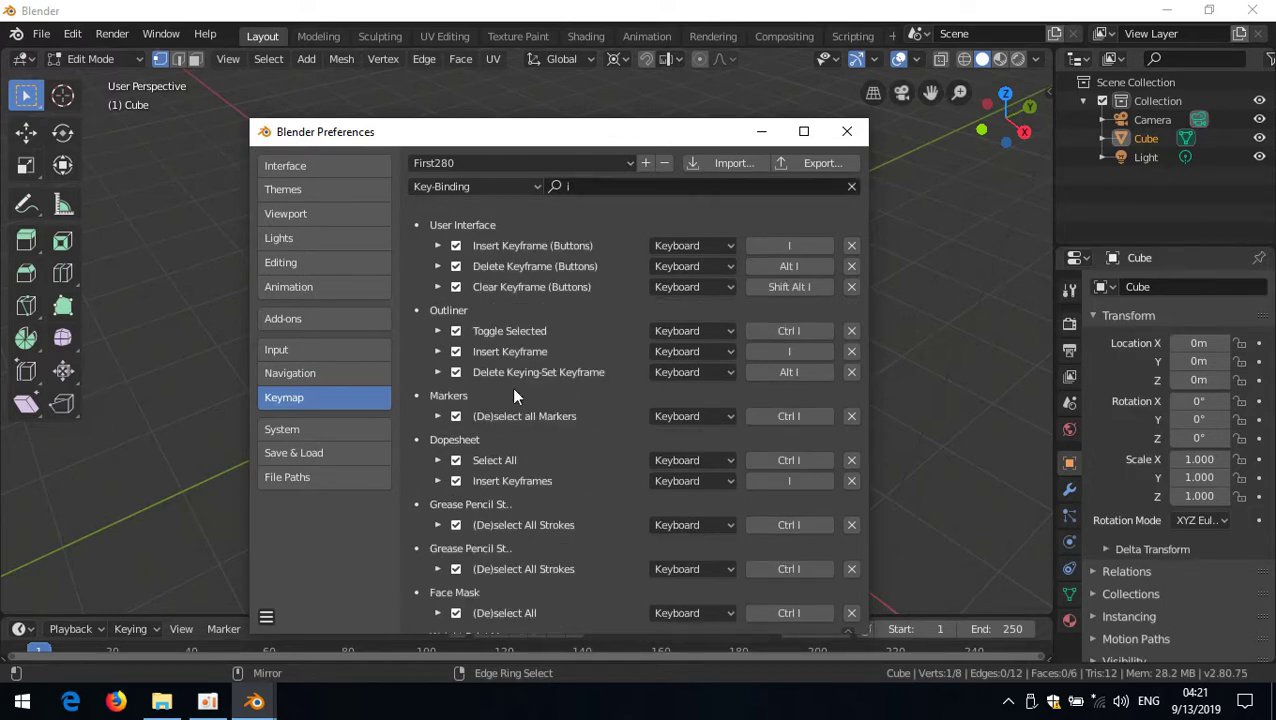
scroll(609, 408, down, 10)
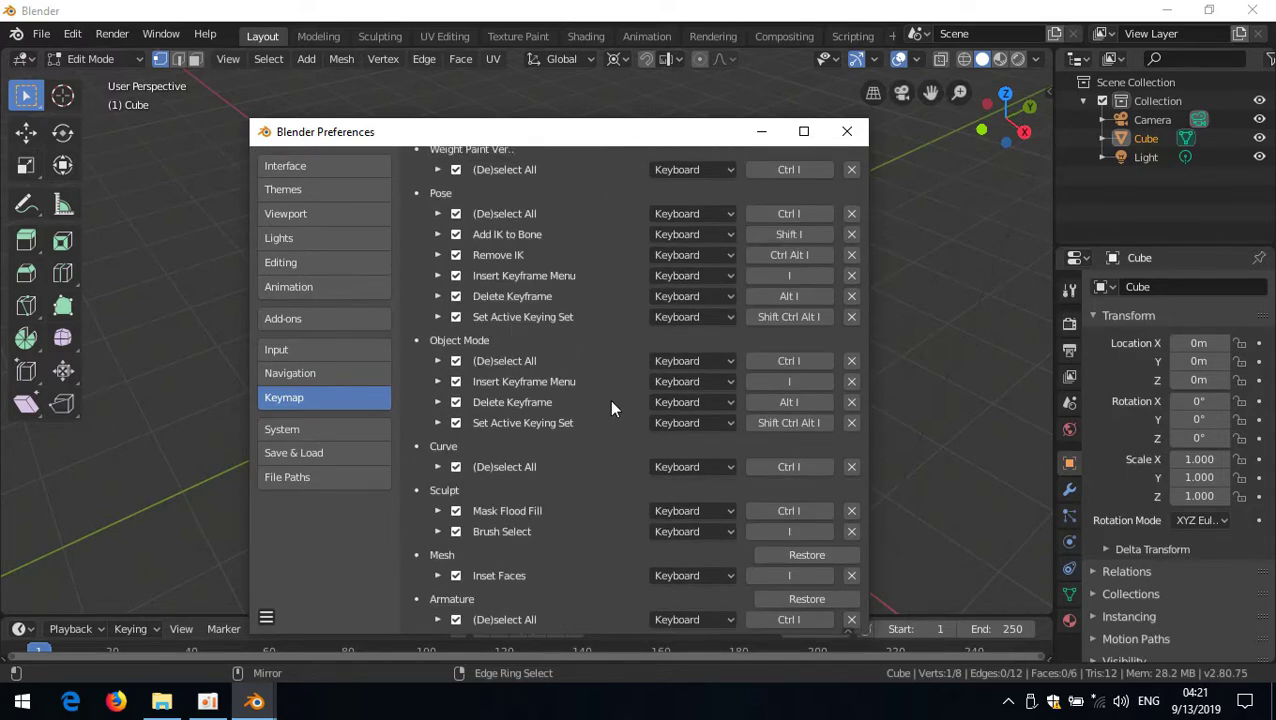
scroll(612, 408, down, 5)
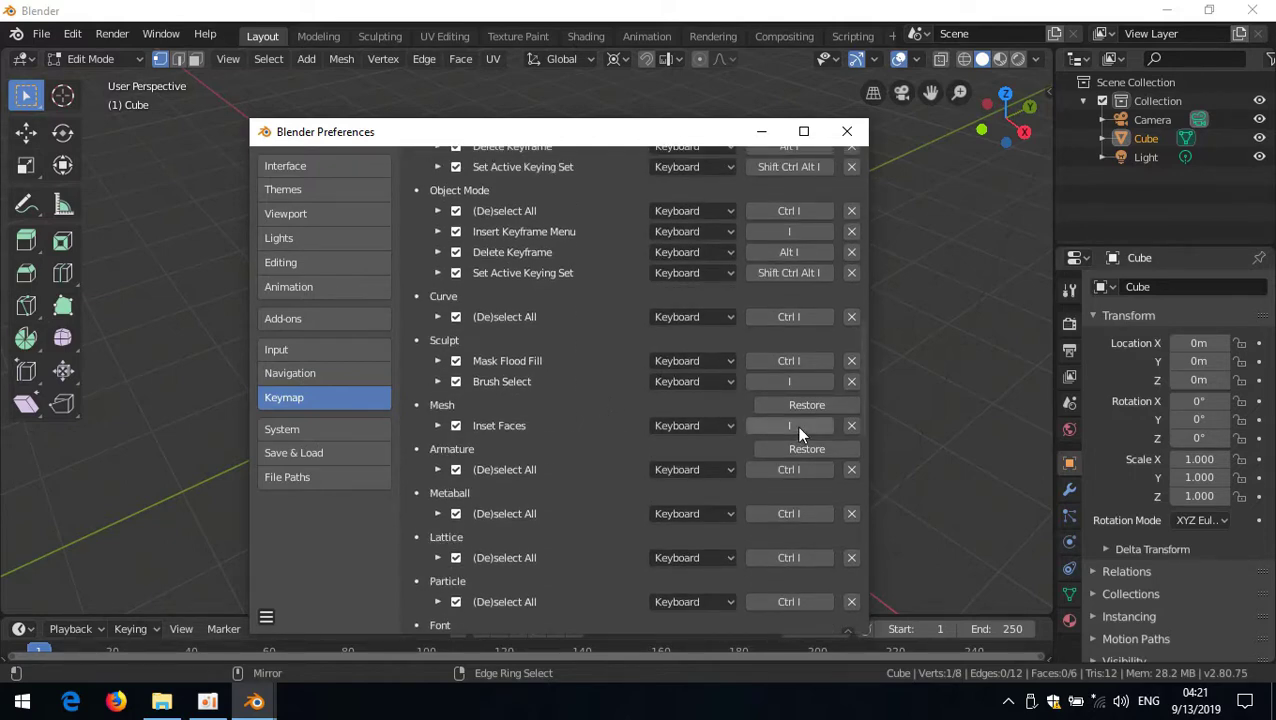
click(797, 426)
key(e)
click(684, 19)
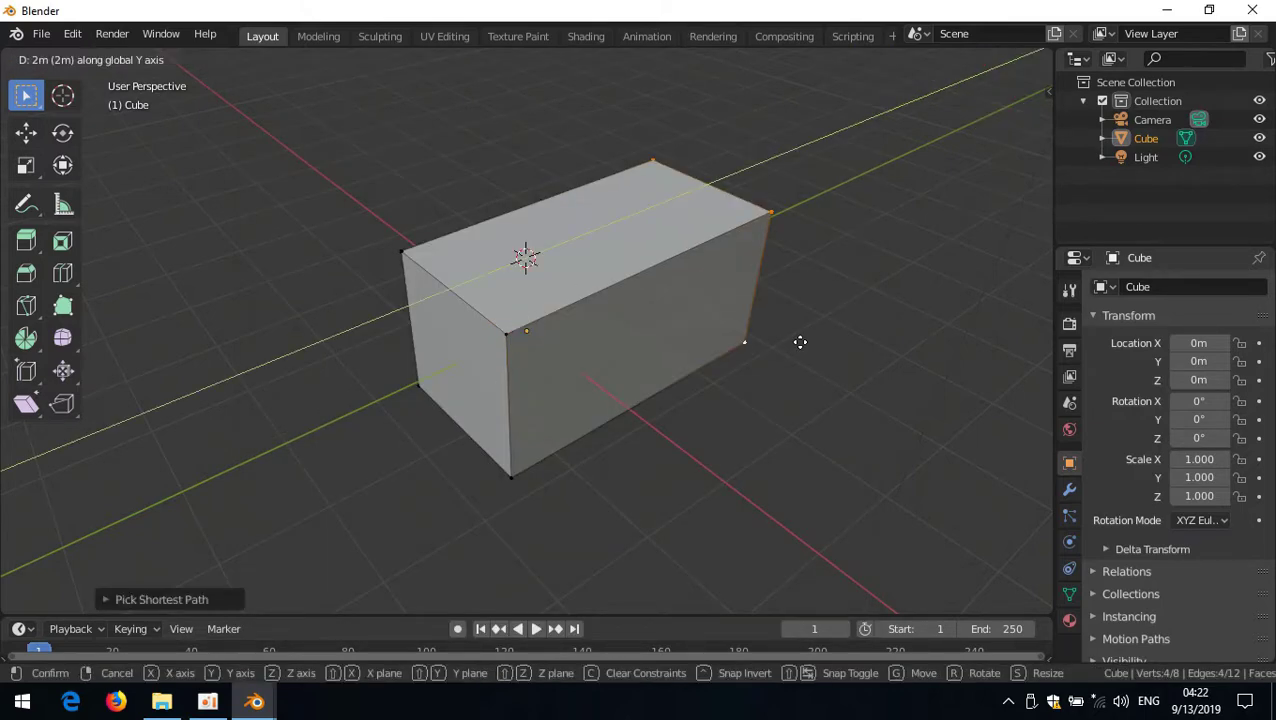
Move the cube's far end face 2 m along the global Y axis and select the block's top face.
click(800, 342)
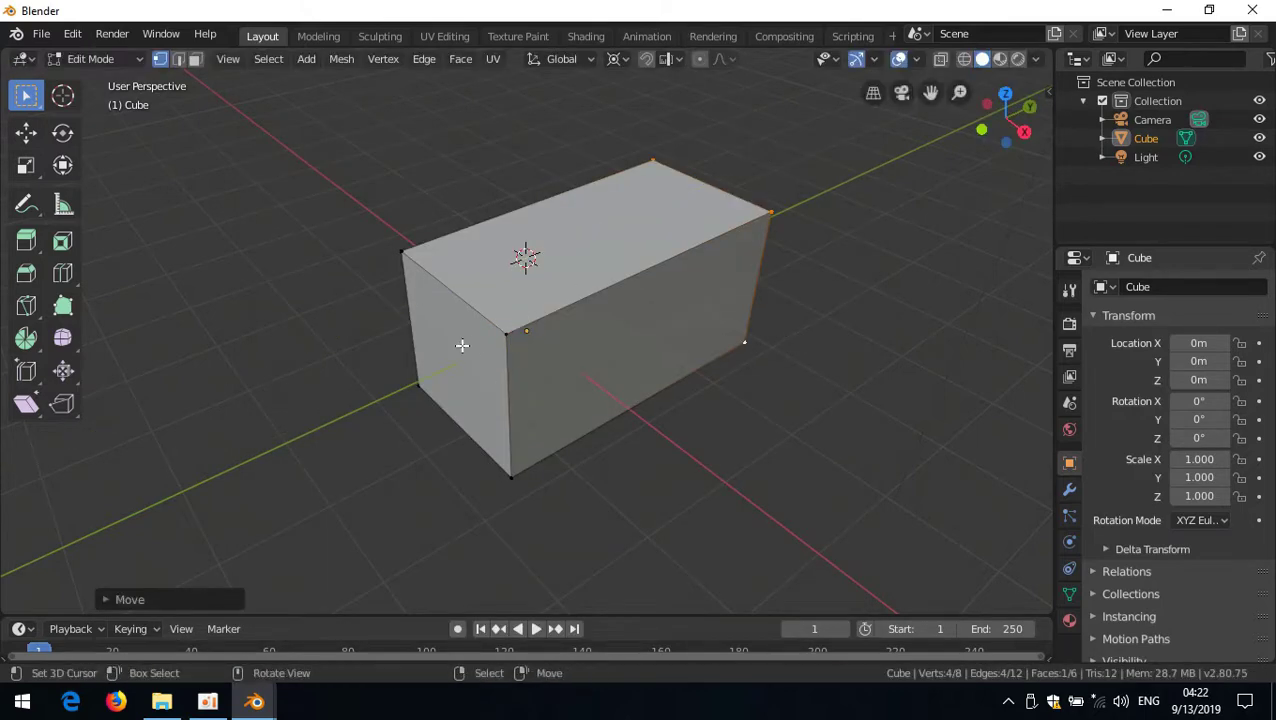
click(508, 332)
ctrl+shift+right_click(653, 161)
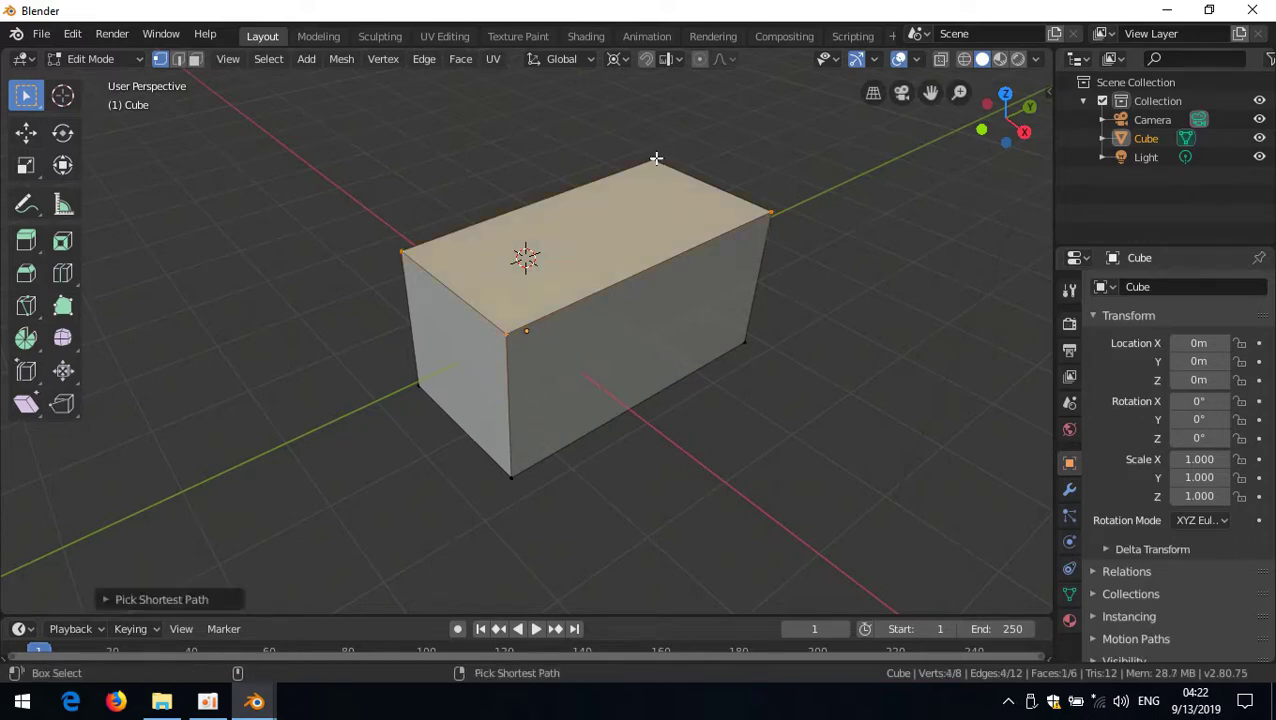
shift+click(631, 221)
Extrude the top face in place, scale it to about 0.53 and select the four outer top corners.
key(e)
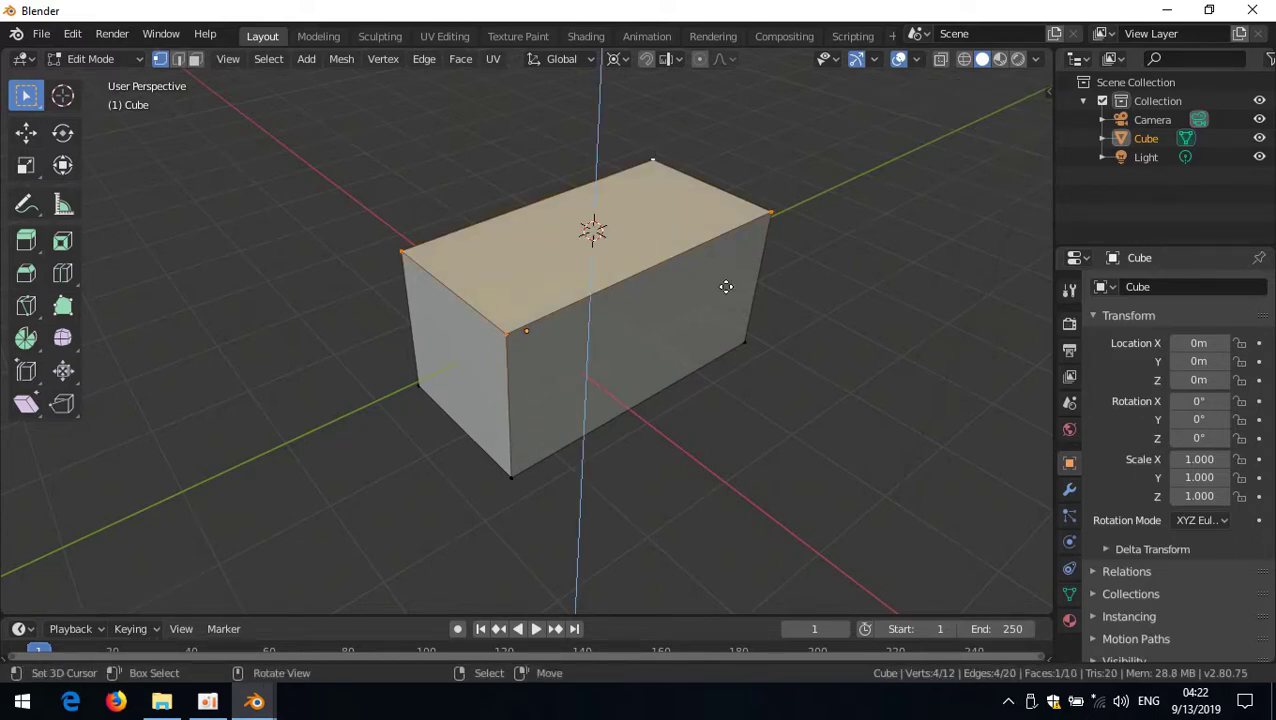
key(s)
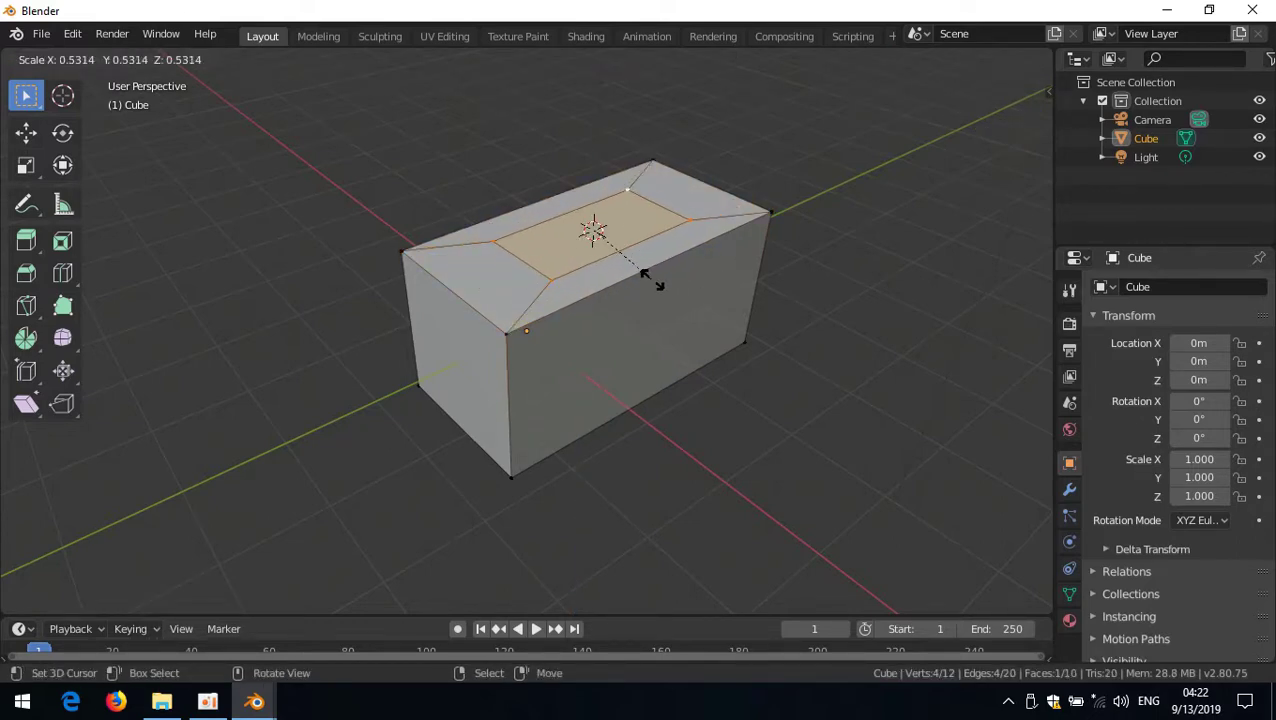
click(648, 280)
click(684, 176)
ctrl+click(655, 160)
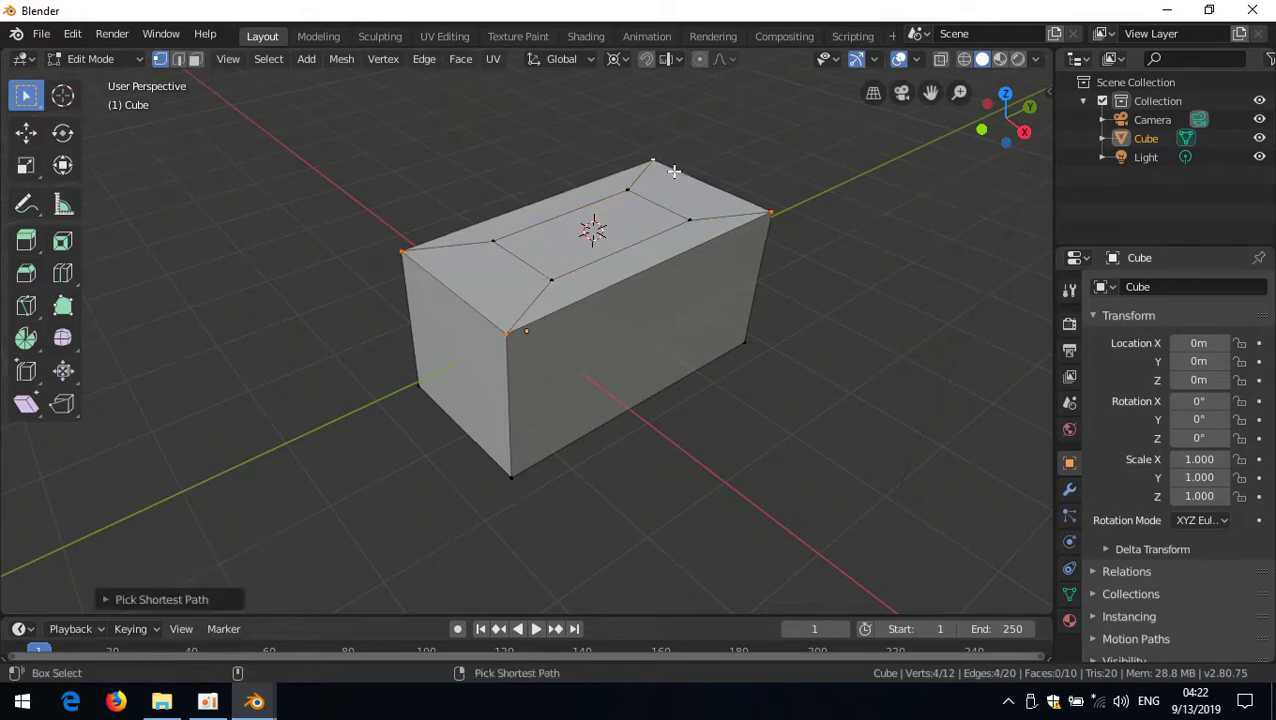
key(x)
key(Escape)
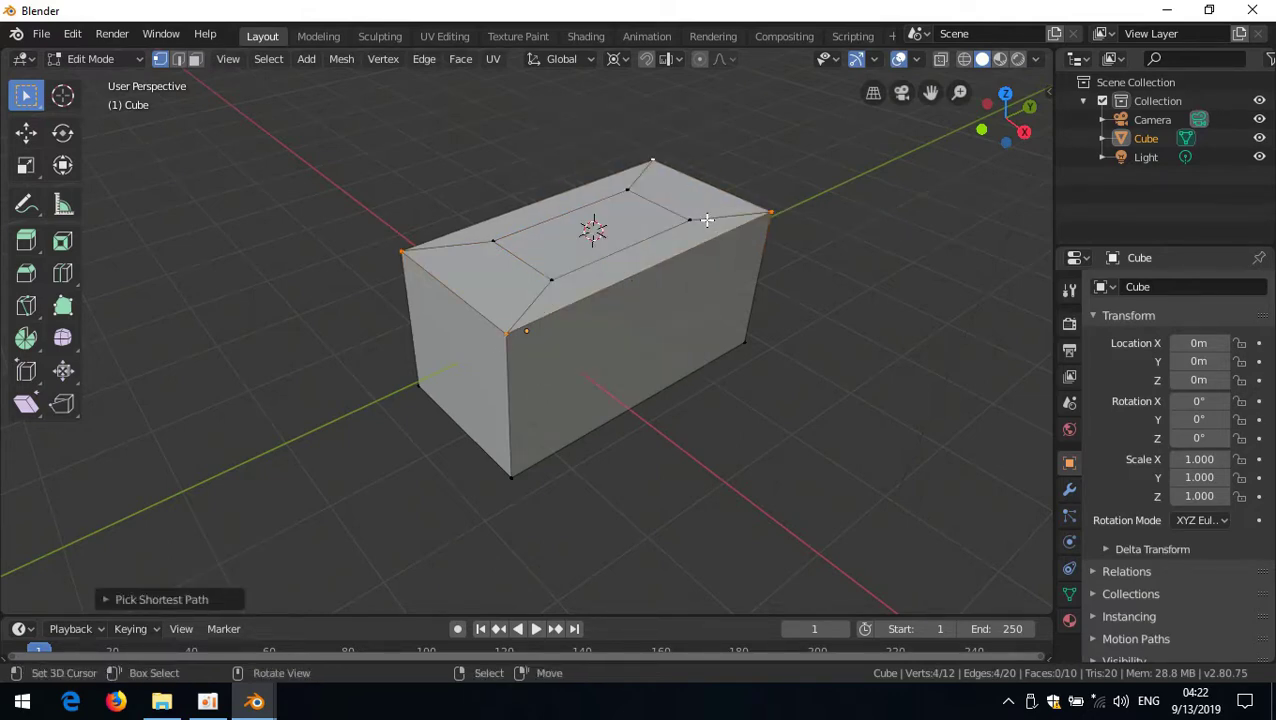
Undo the scaling and in-place extrusion of the block's top face, keeping that face selected.
key(ctrl+z)
key(ctrl+z)
key(ctrl+z)
key(ctrl+z)
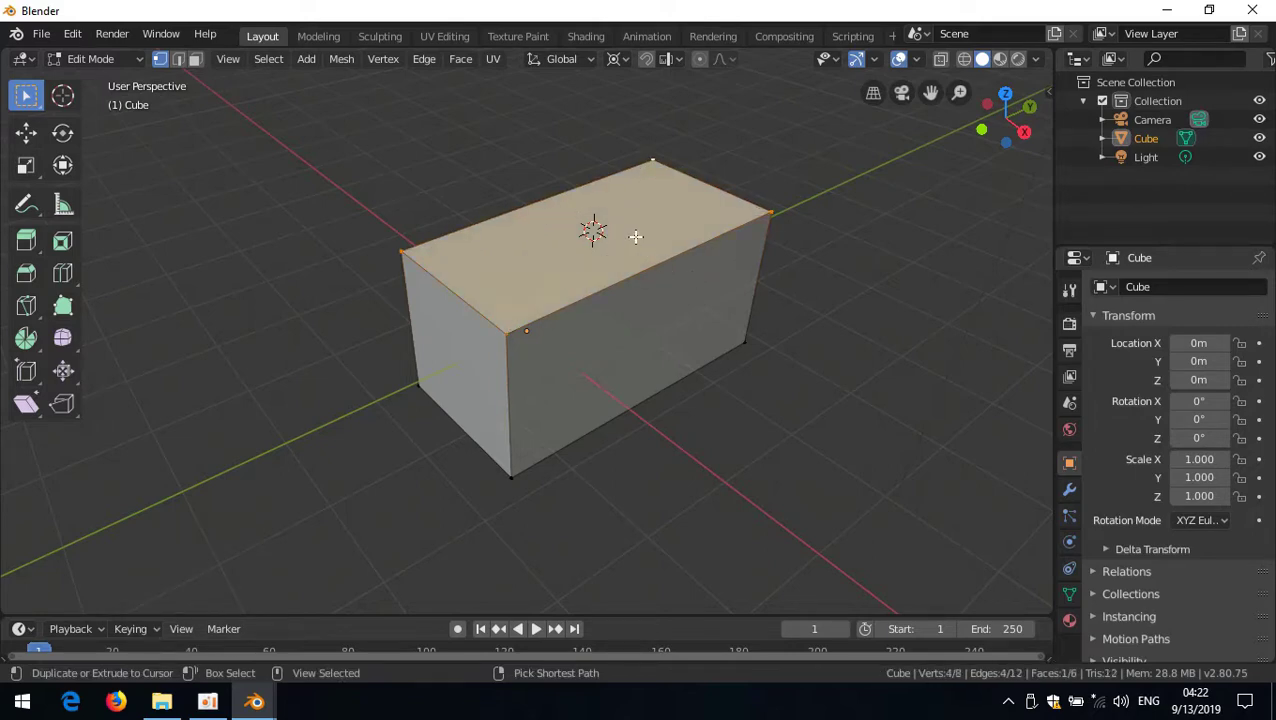
Inset the block's top face with a thickness of about 0.22.
key(i)
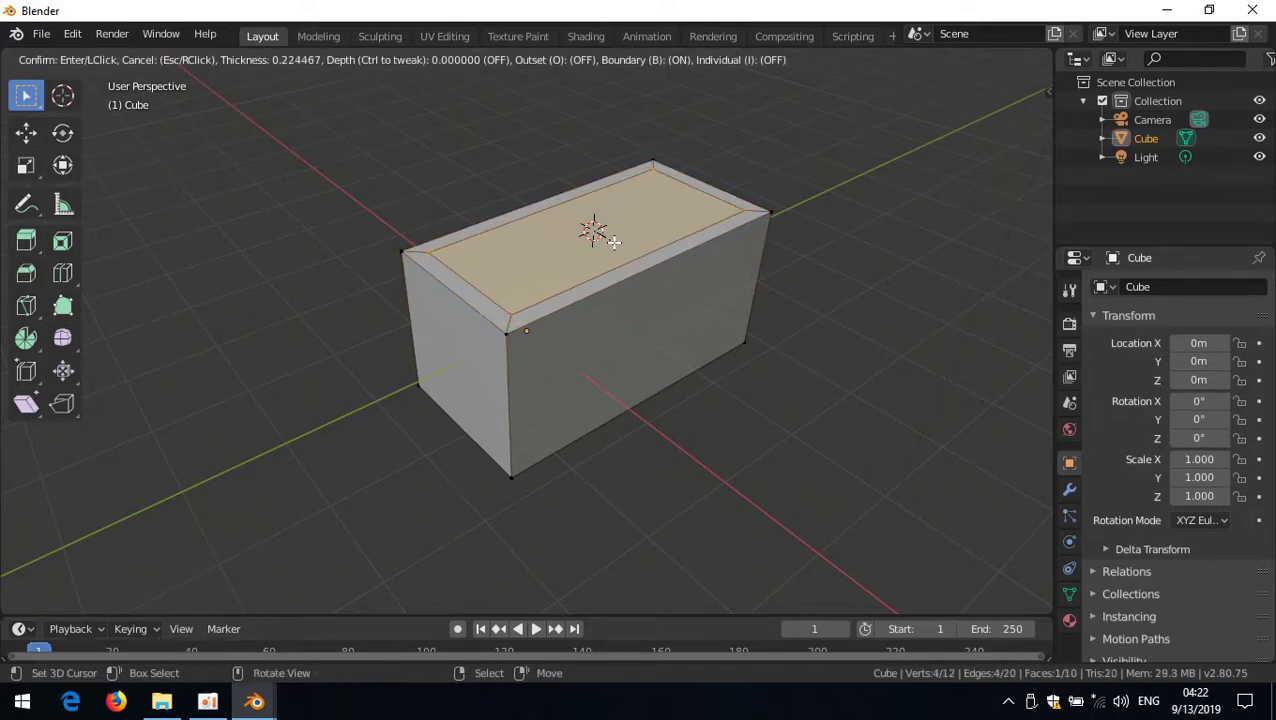
click(595, 288)
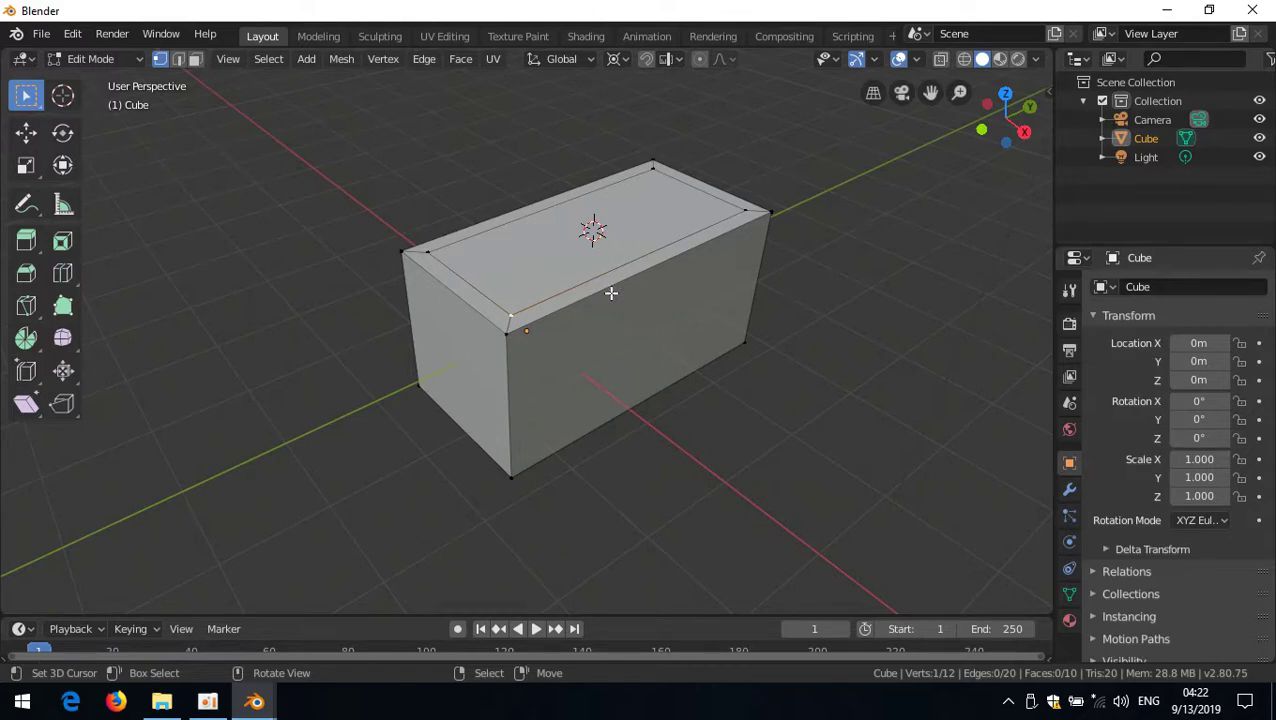
click(427, 61)
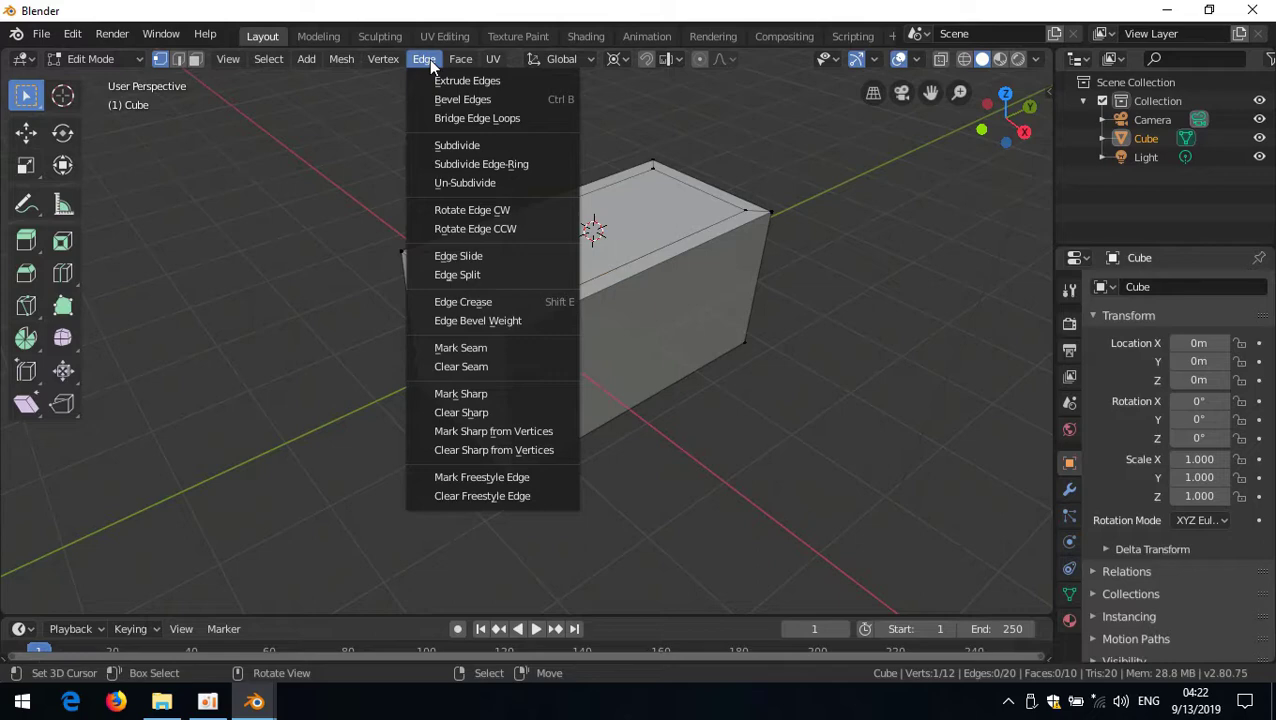
click(427, 61)
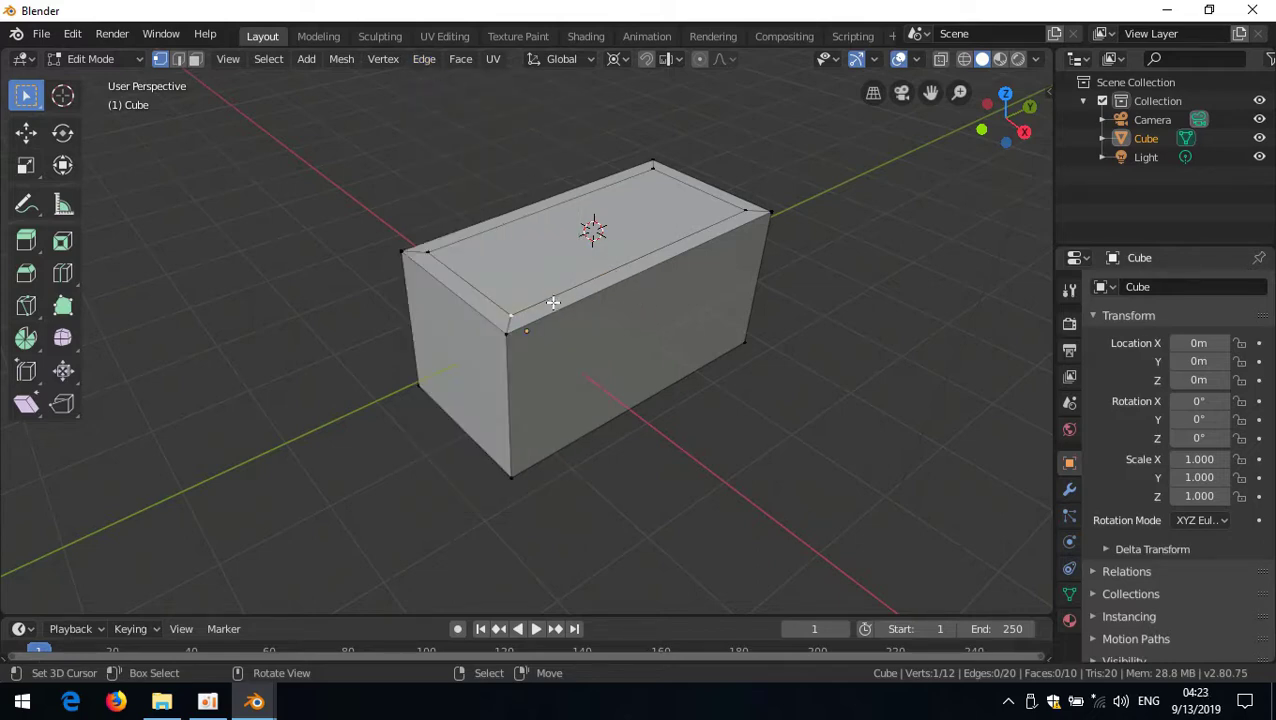
ctrl+click(678, 219)
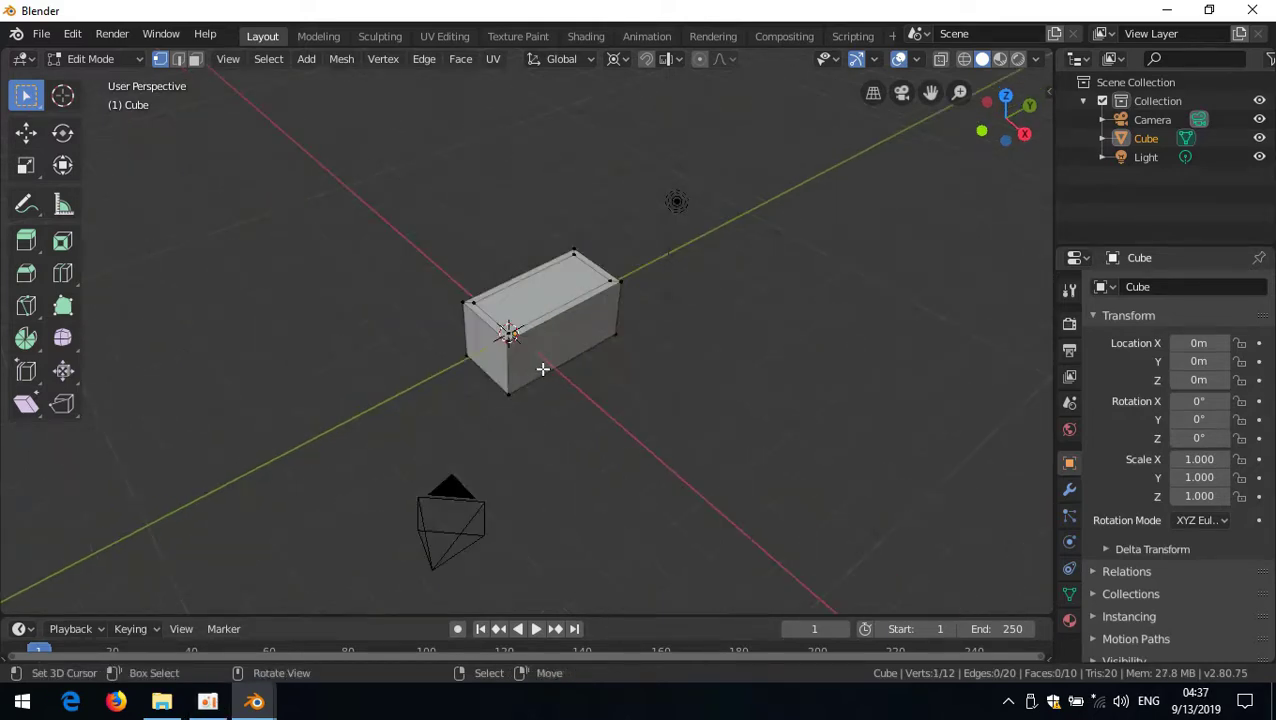
Preview a loop cut with two cuts across the block's long sides without applying it.
scroll(545, 368, up, 3)
scroll(547, 365, up, 2)
key(ctrl+r)
scroll(595, 299, up, 3)
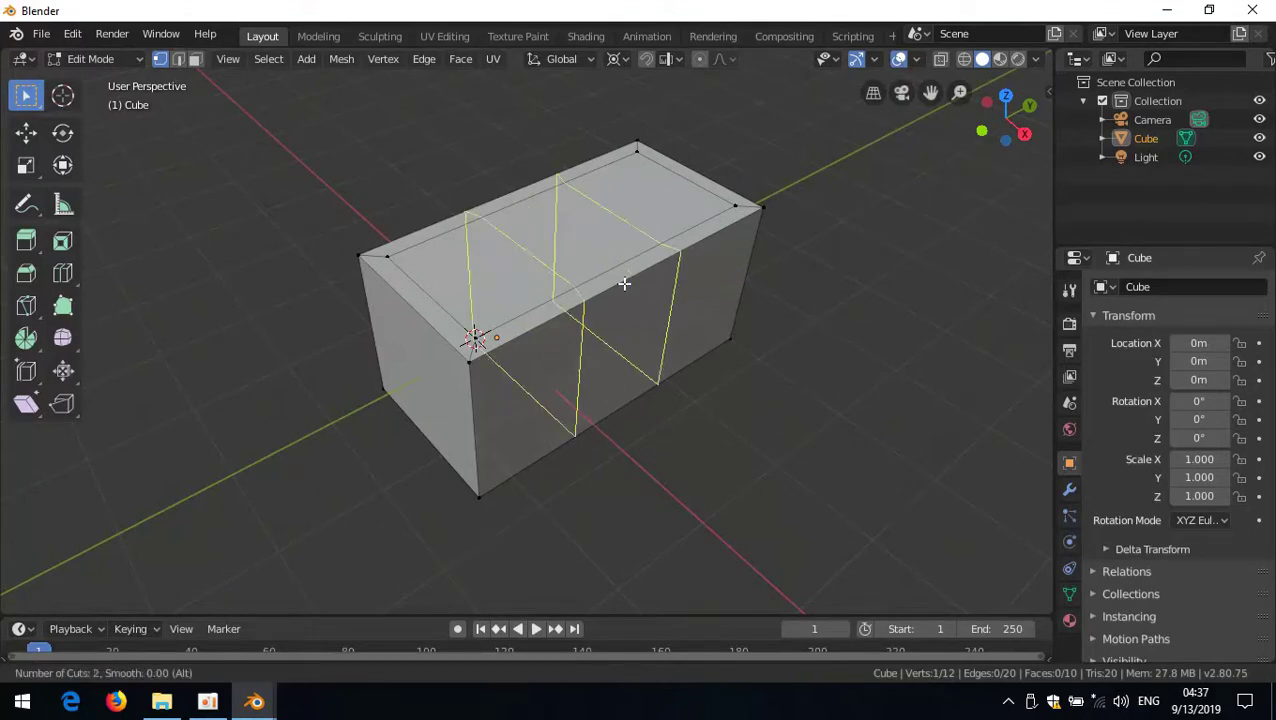
key(Escape)
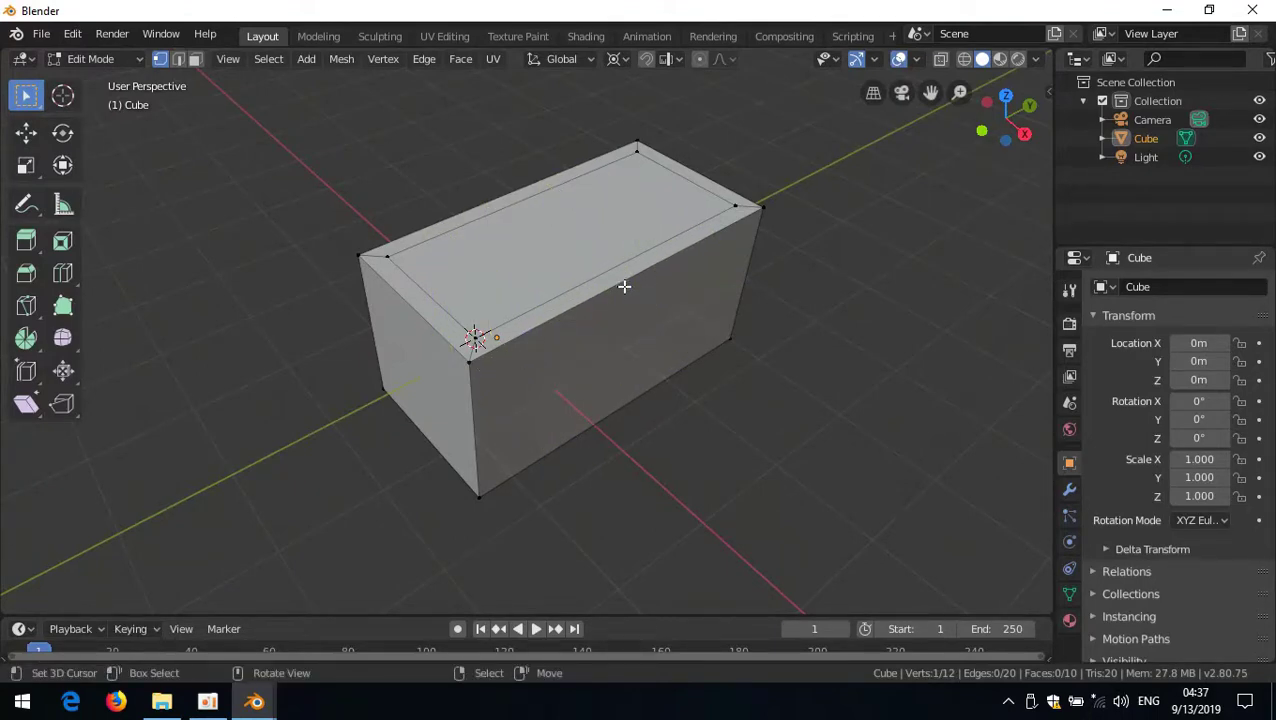
Knife-cut a line from the top's rear long edge across the top face onto the front side face.
key(k)
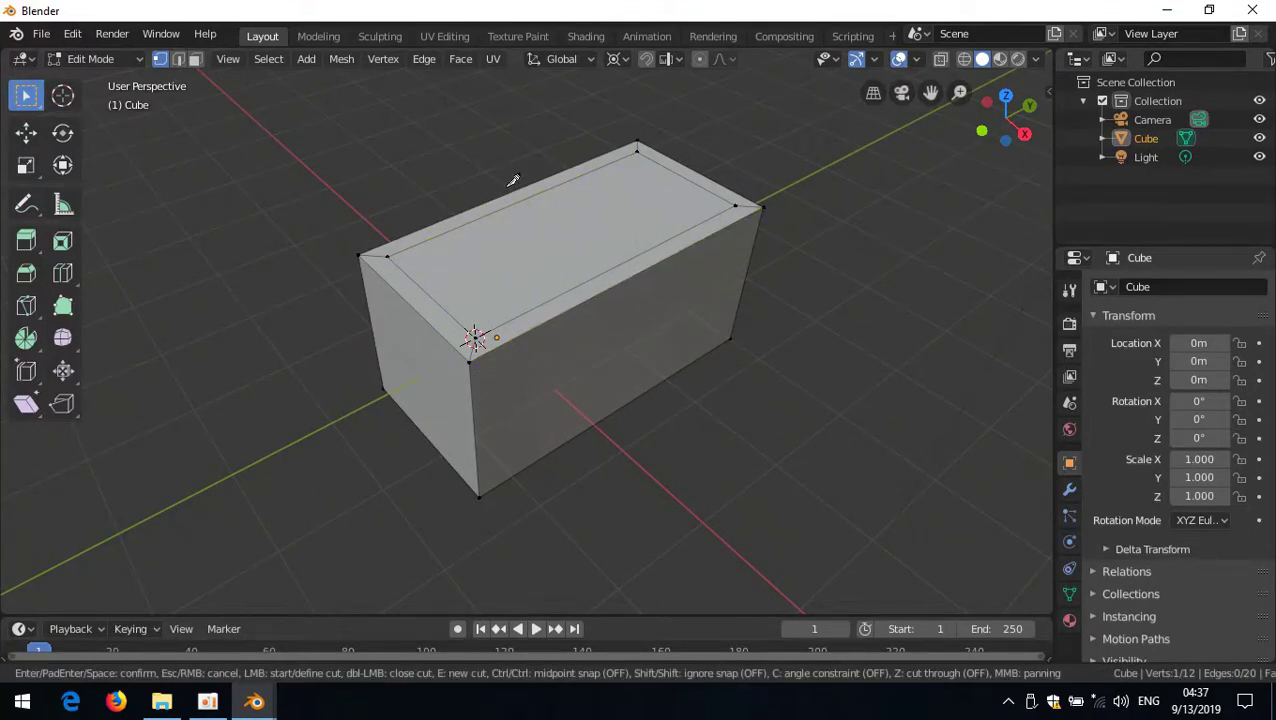
click(510, 191)
click(625, 301)
key(Return)
Duplicate the block's bottom front corner vertex in the right orthographic view and place the copy just below the block.
scroll(564, 424, down, 2)
click(487, 437)
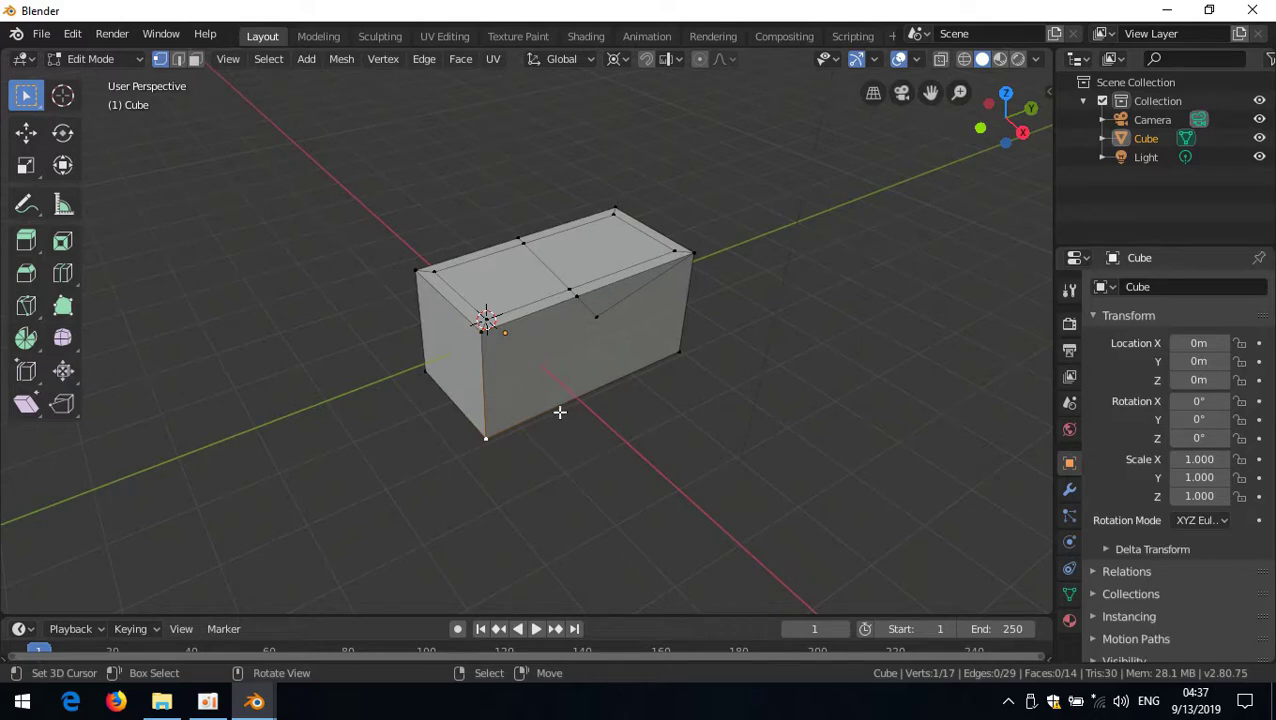
key(KP_3)
scroll(604, 416, up, 2)
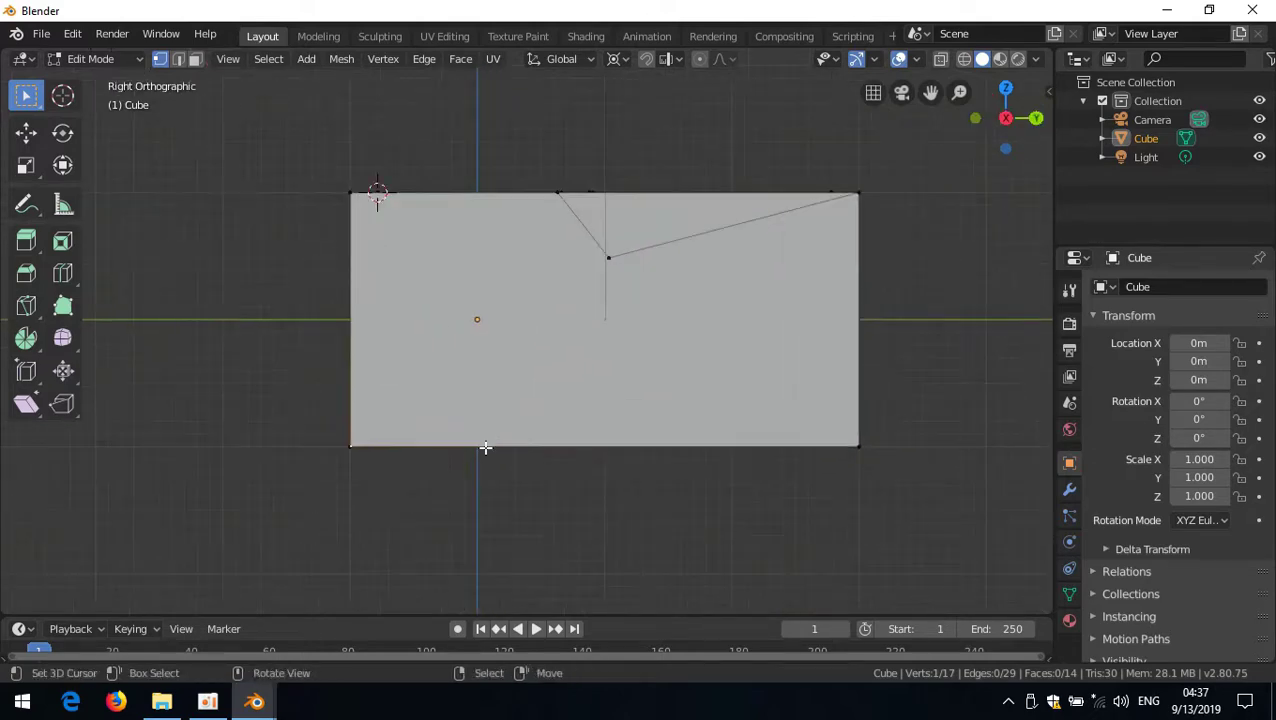
key(shift+d)
click(661, 518)
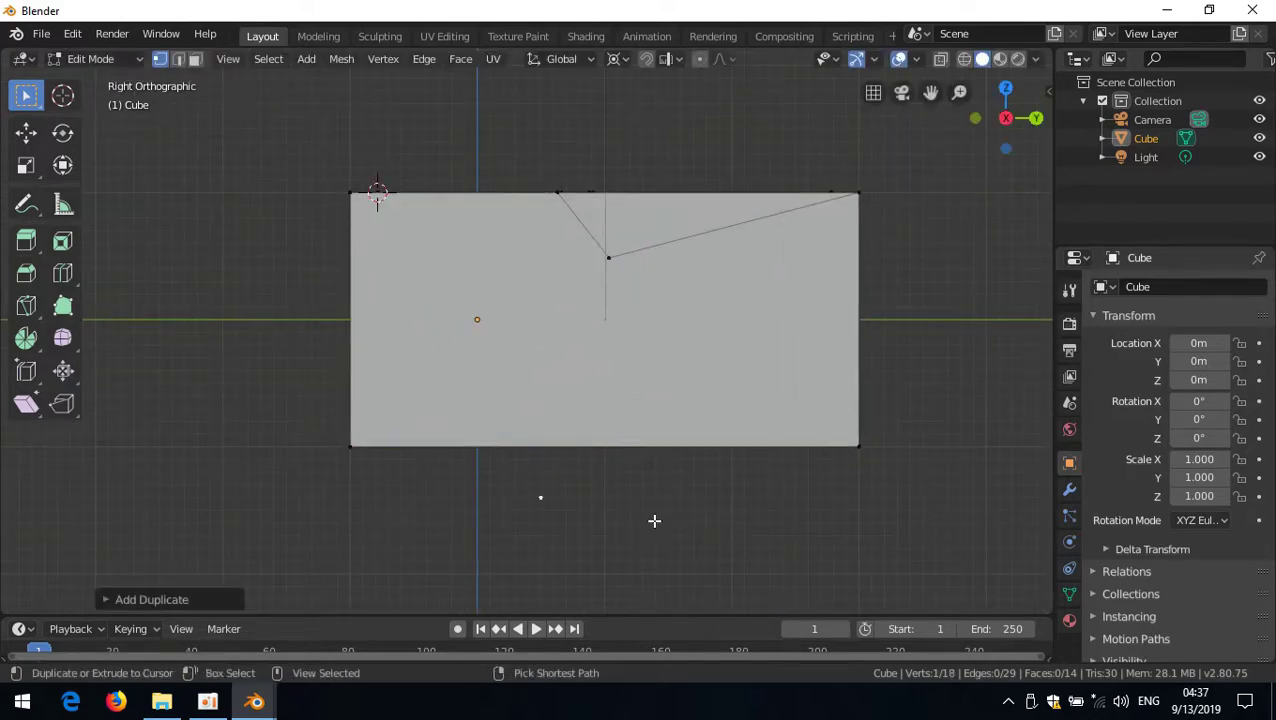
Extrude the duplicated vertex straight up along the Z axis into a vertical edge.
key(e)
key(z)
click(612, 384)
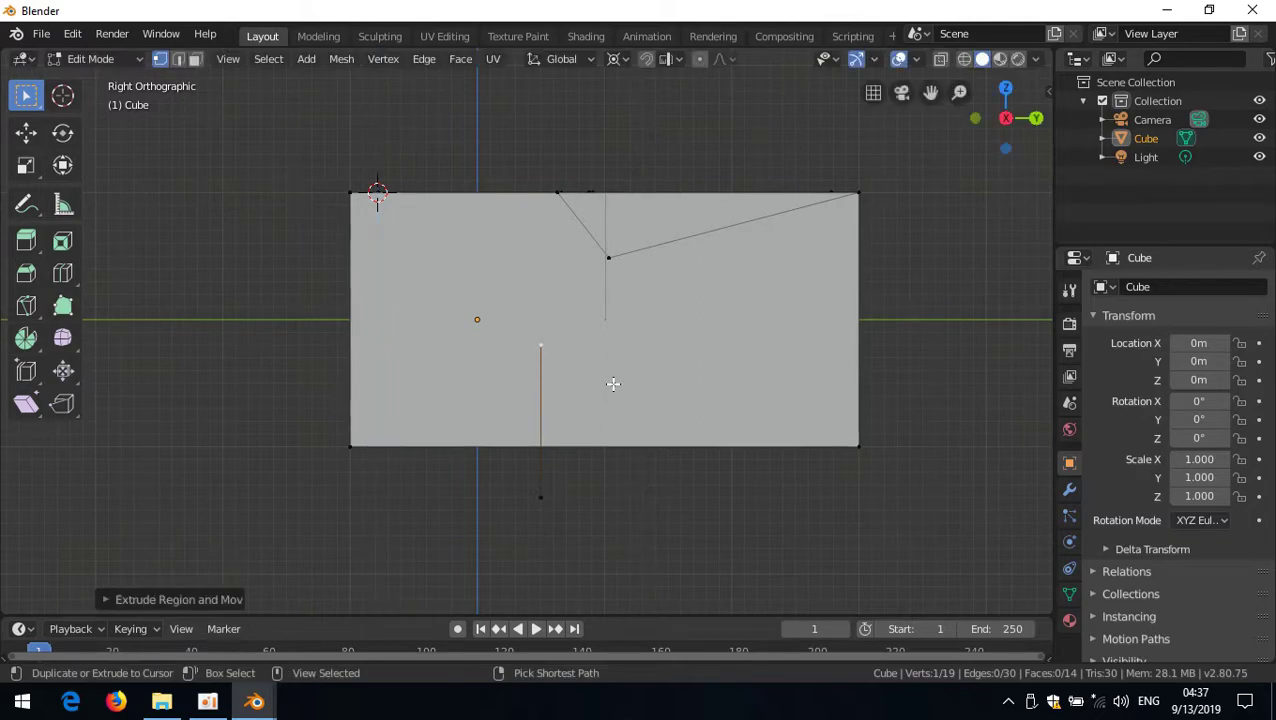
Move the edge's upper vertex sideways along Y, snap the 3D cursor to it and undo the vertex move.
key(g)
click(659, 400)
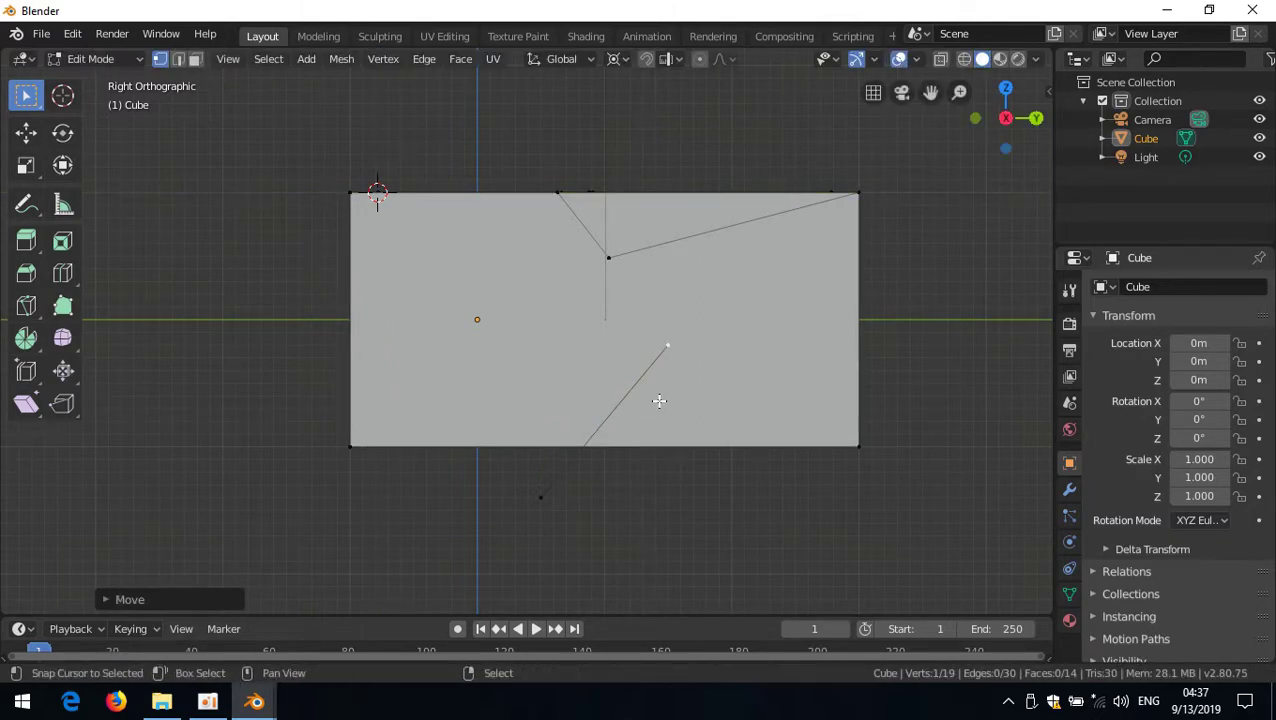
key(shift+s)
key(ctrl+z)
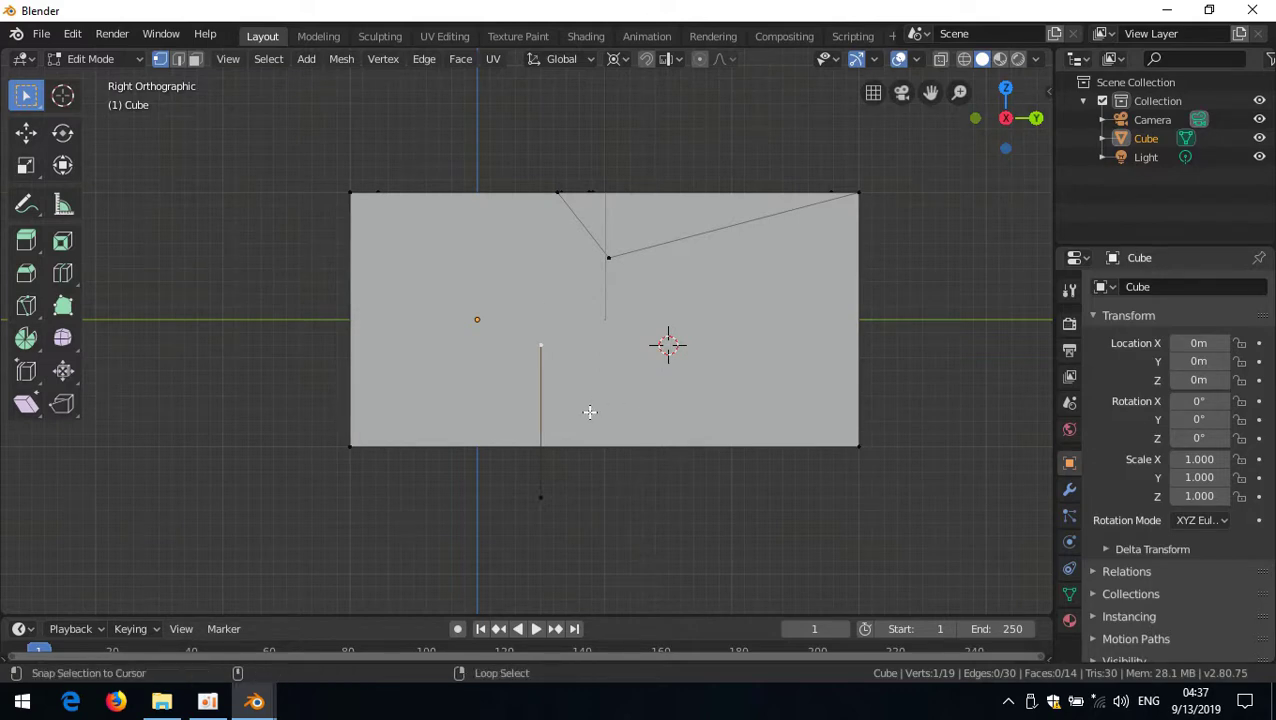
Spin the upper vertex around the 3D cursor into a semicircular arc and extrude its end vertex straight down along Z.
key(alt+r)
key(shift+r)
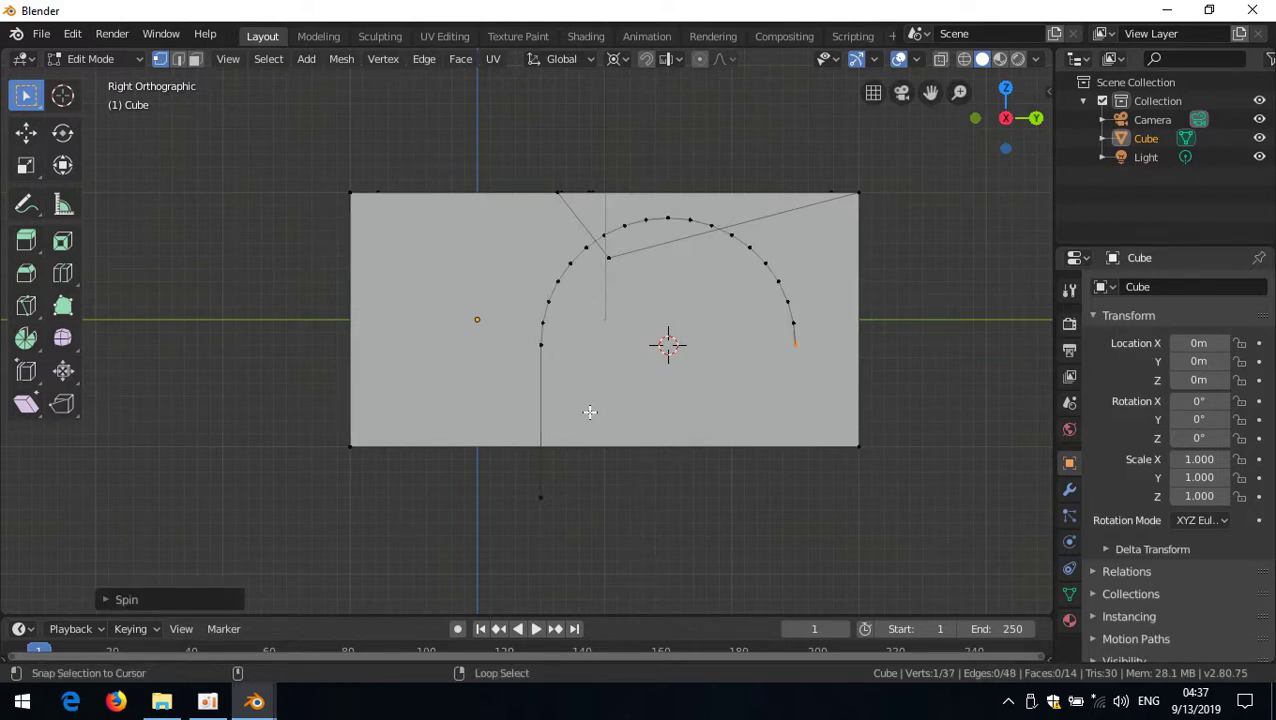
right_click(655, 418)
key(e)
key(z)
click(681, 510)
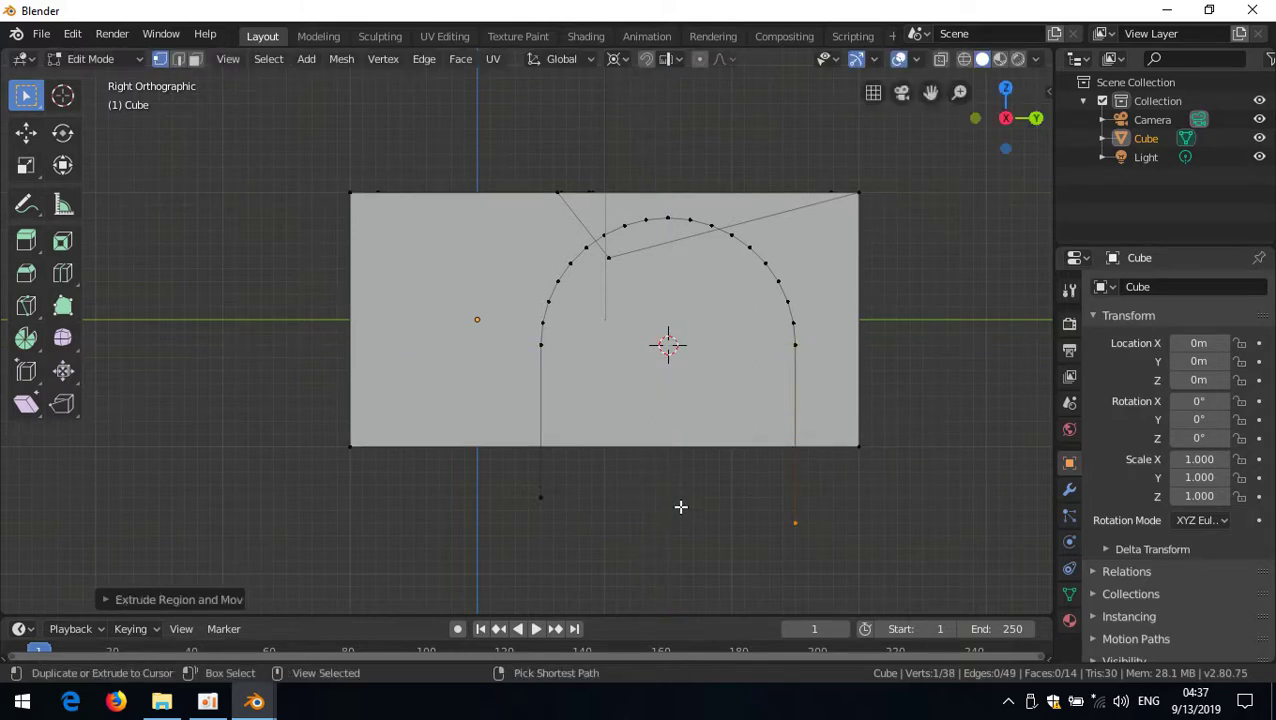
Grow the selection from the end vertex to the whole connected arch outline and separate it from the block's mesh.
key(ctrl+KP_Add)
key(ctrl+KP_Add)
key(ctrl+KP_Add)
key(ctrl+KP_Add)
key(ctrl+KP_Add)
key(ctrl+KP_Add)
key(ctrl+KP_Add)
key(ctrl+KP_Add)
key(ctrl+KP_Add)
key(ctrl+KP_Add)
key(ctrl+KP_Add)
key(ctrl+KP_Add)
key(ctrl+KP_Add)
key(ctrl+KP_Add)
key(ctrl+KP_Add)
key(ctrl+KP_Add)
key(ctrl+KP_Add)
key(ctrl+KP_Add)
key(ctrl+KP_Add)
key(ctrl+KP_Add)
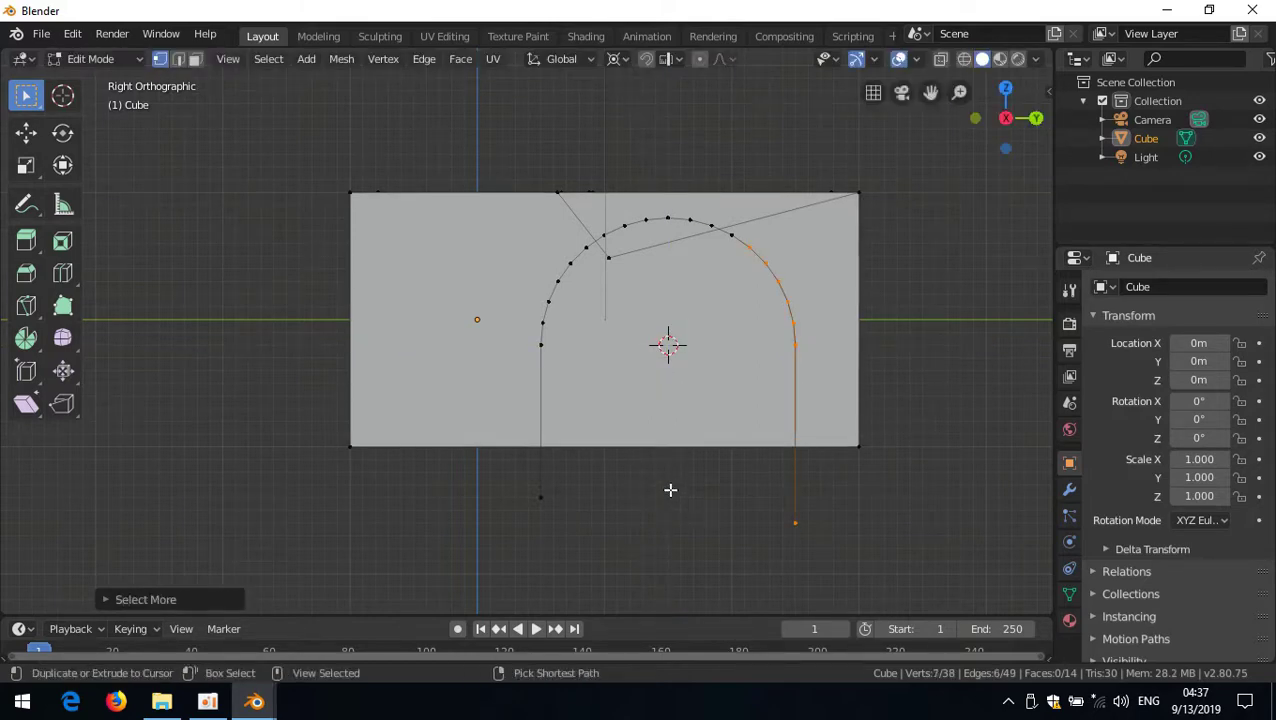
key(p)
click(663, 424)
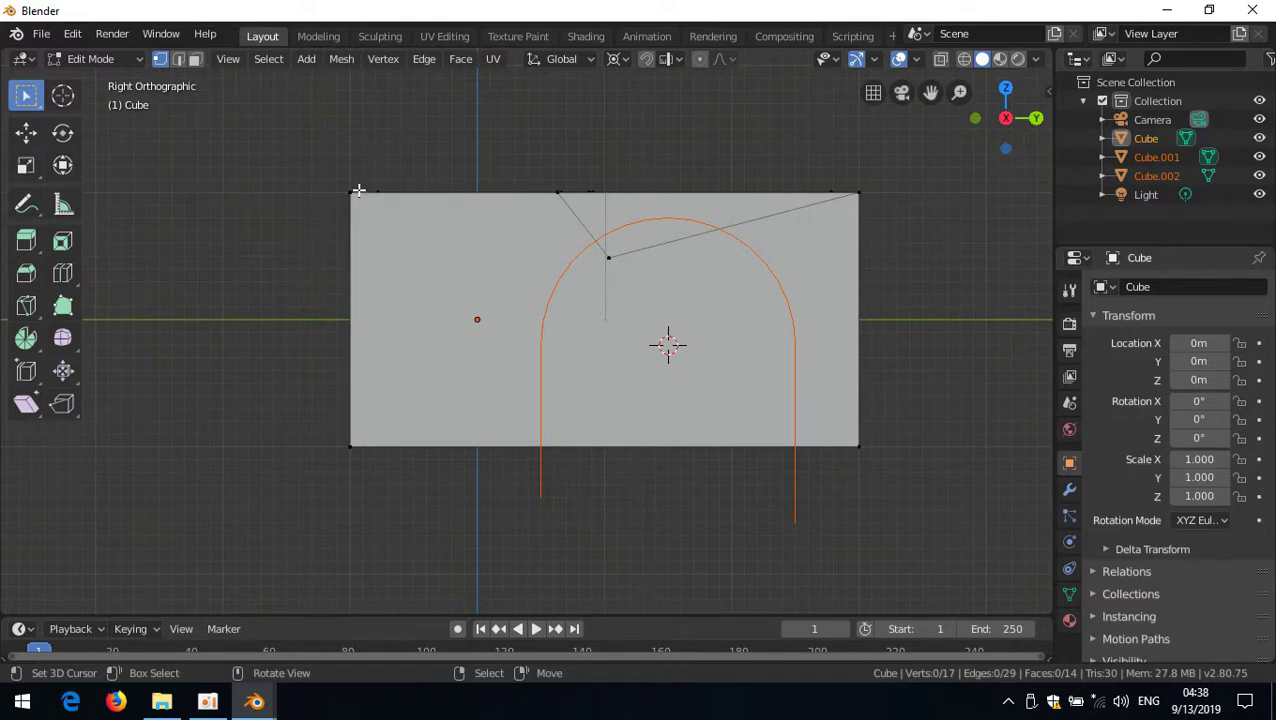
Add a new entry to the mesh keymap in the Preferences and assign it the mesh.knife_project operator.
key(ctrl+alt+u)
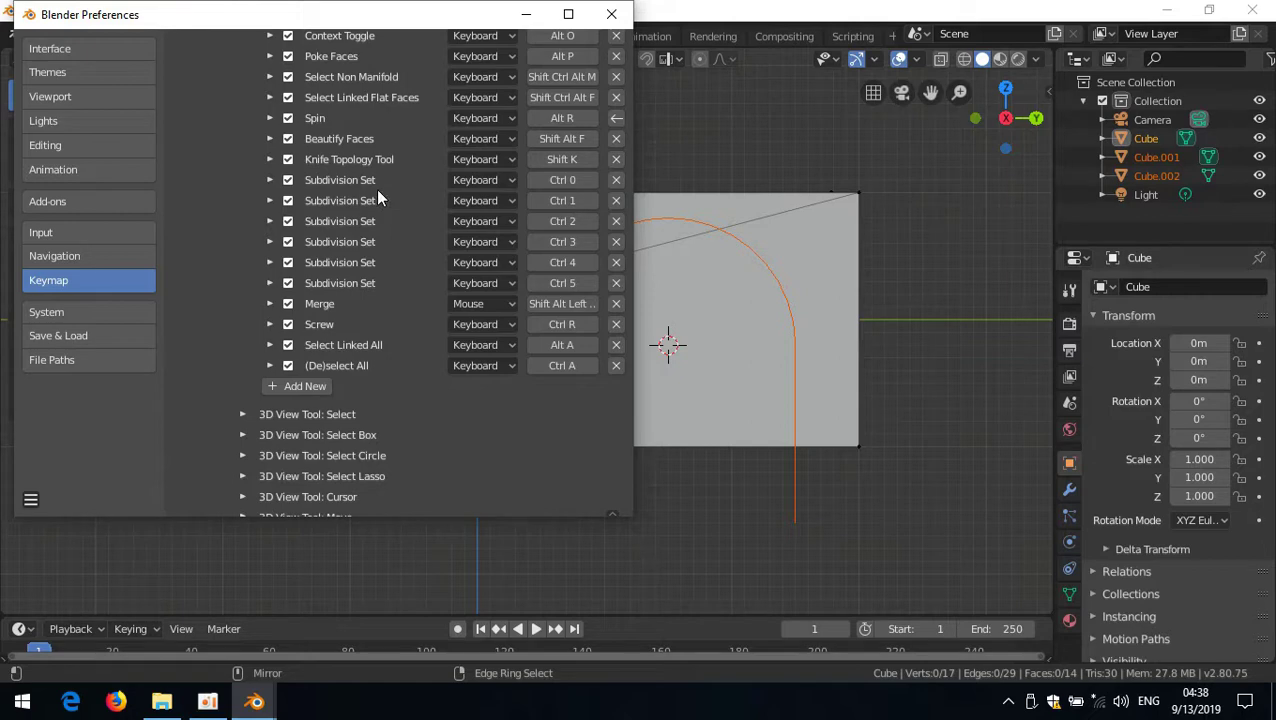
click(309, 386)
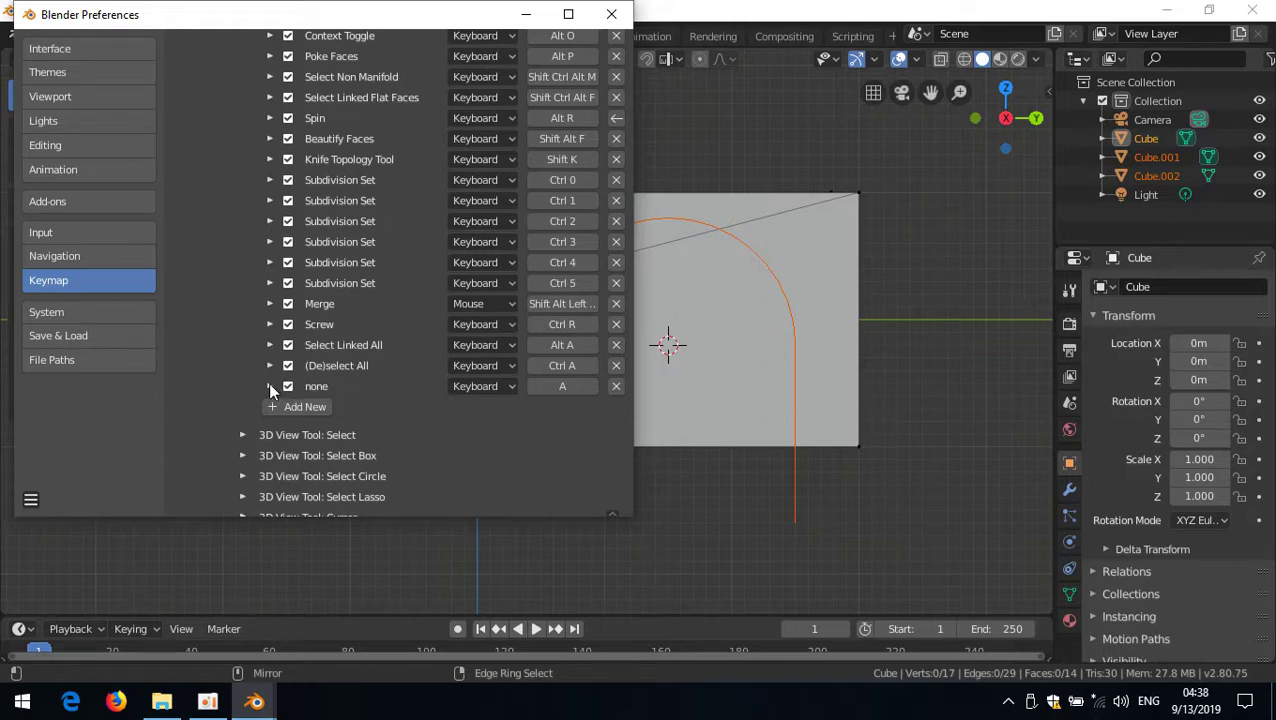
click(270, 388)
click(364, 418)
text(mesh.knife_project)
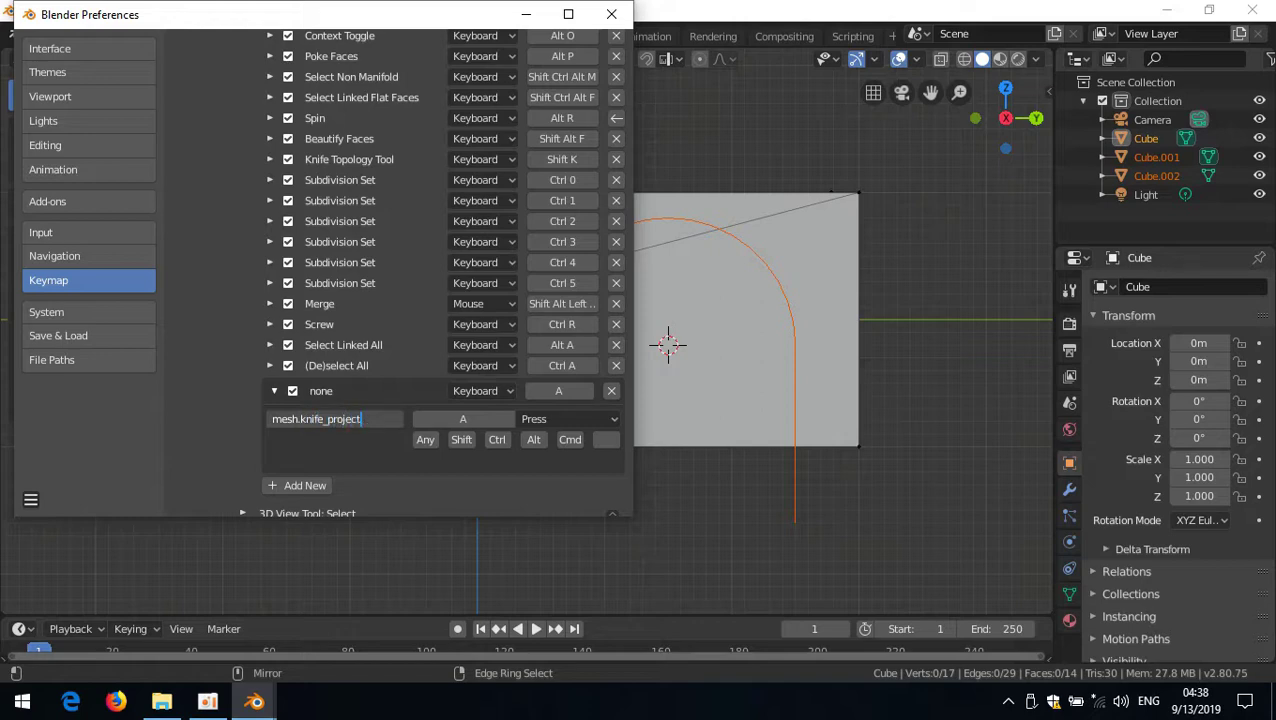
key(Return)
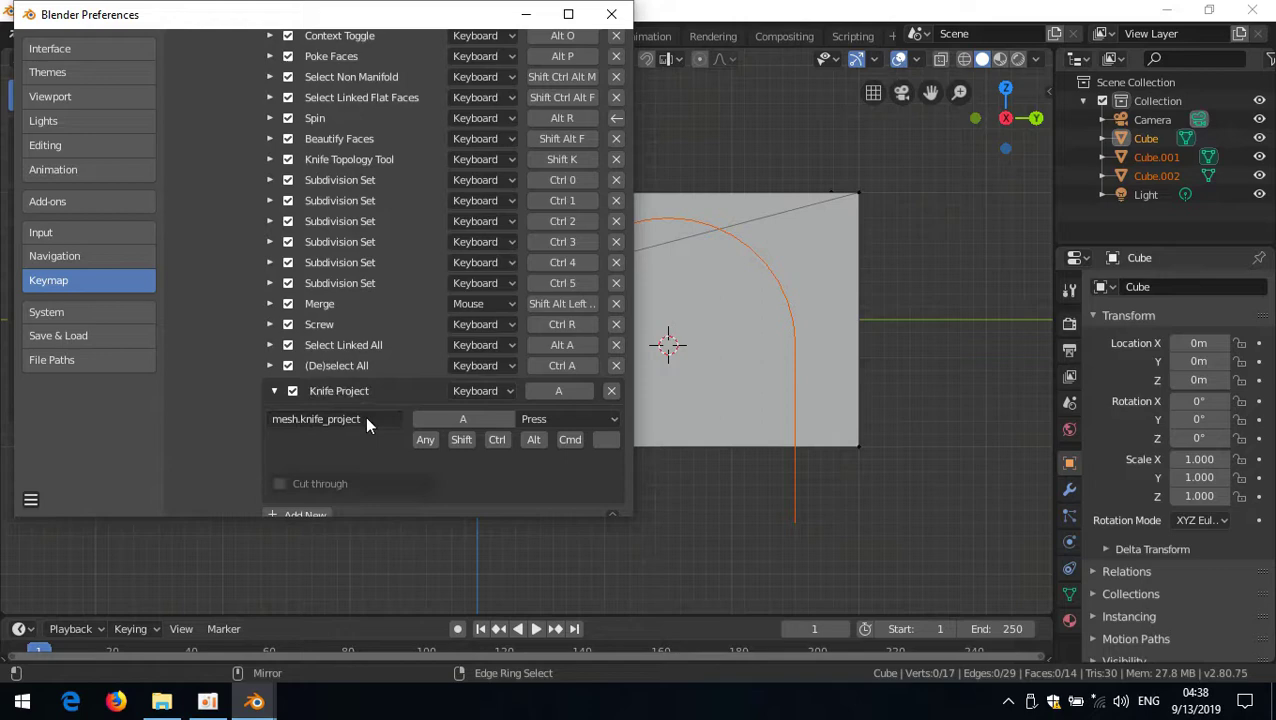
Bind the Knife Project keymap entry to Alt C, collapse the entry and leave the Preferences.
click(497, 421)
key(alt)
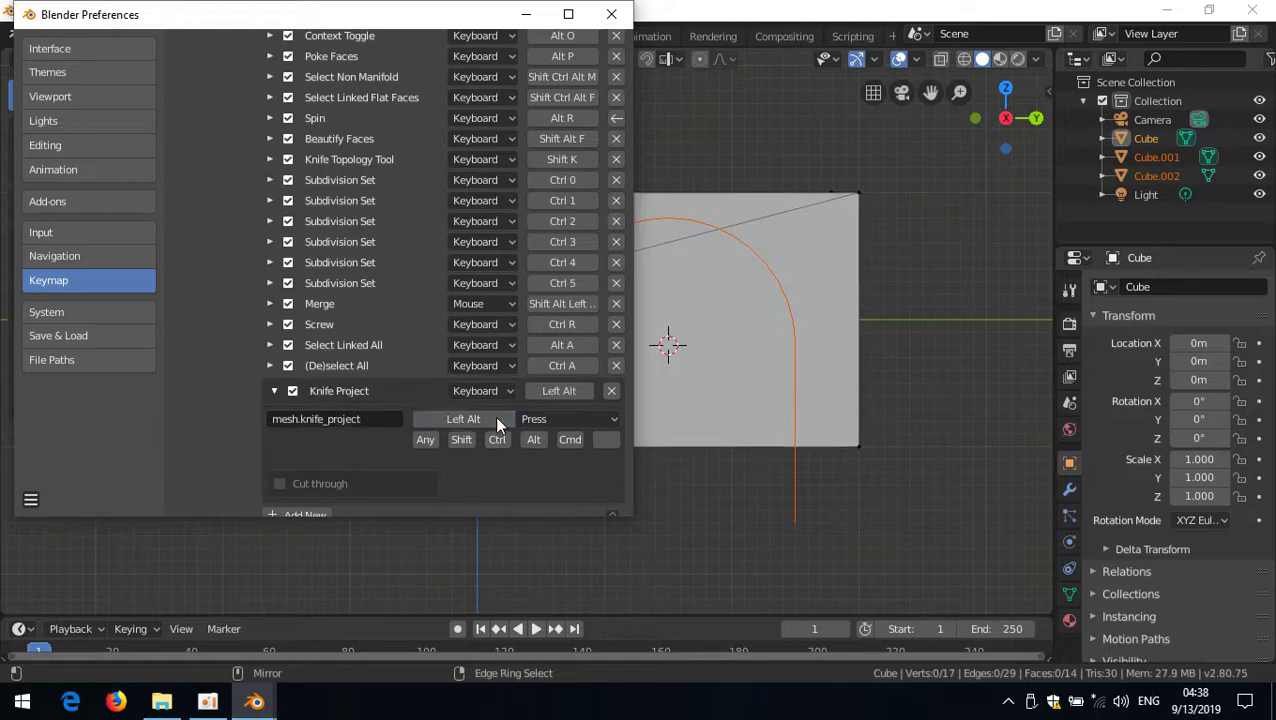
click(497, 421)
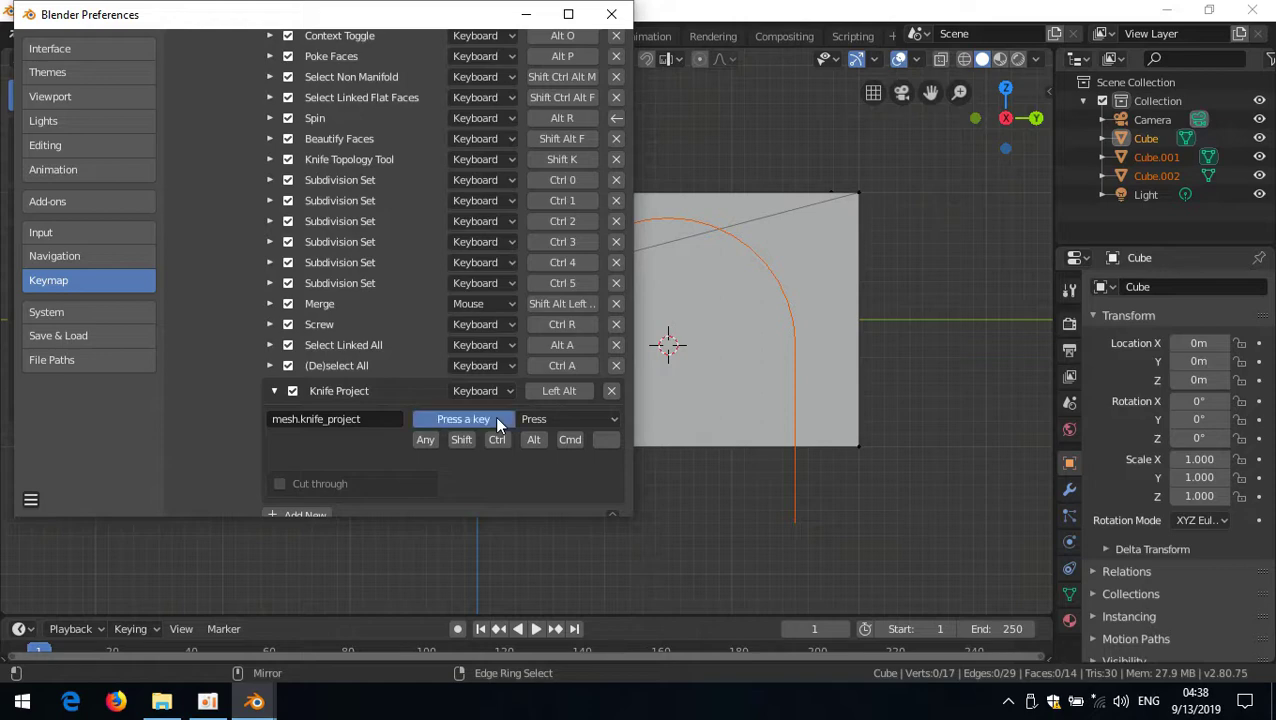
key(c)
click(524, 440)
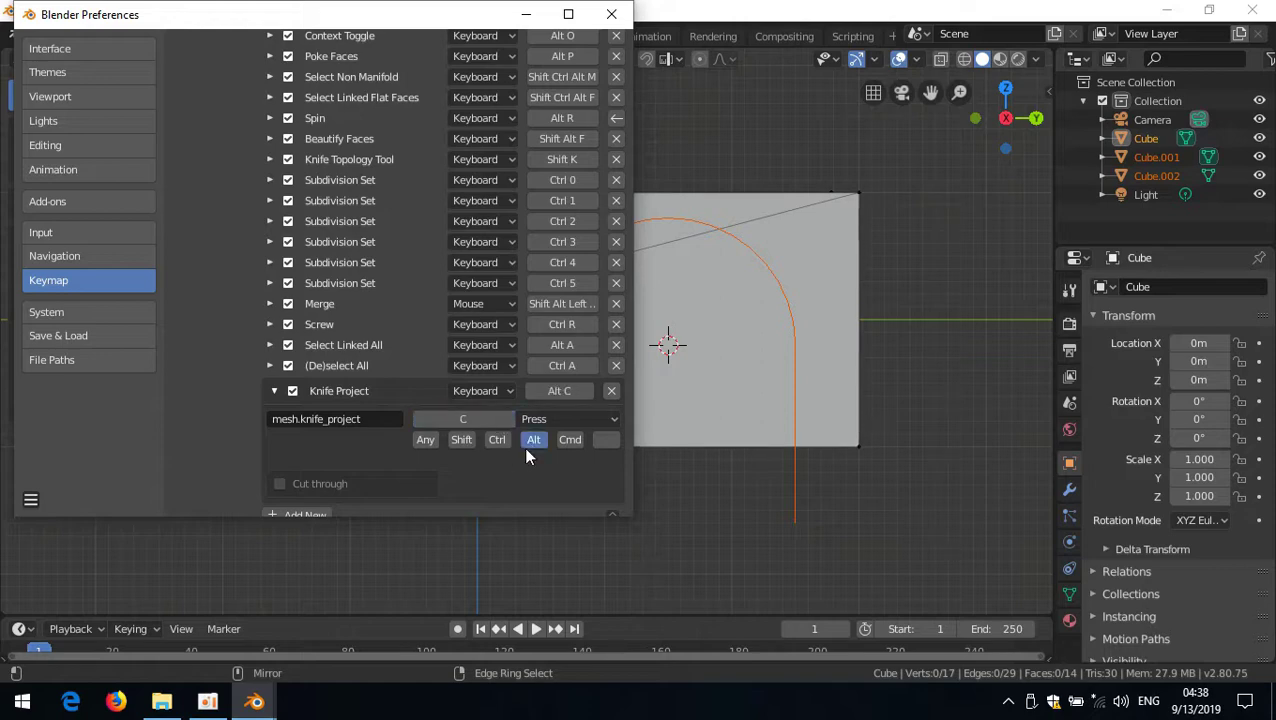
click(275, 391)
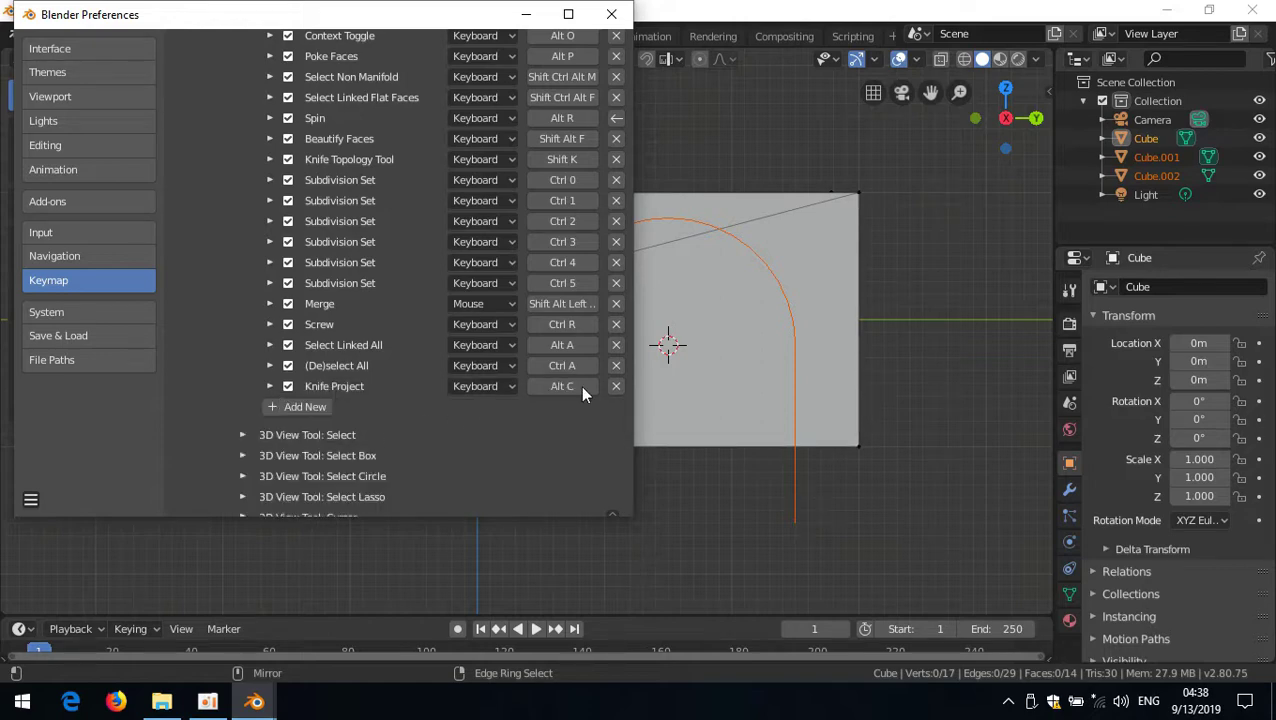
click(860, 7)
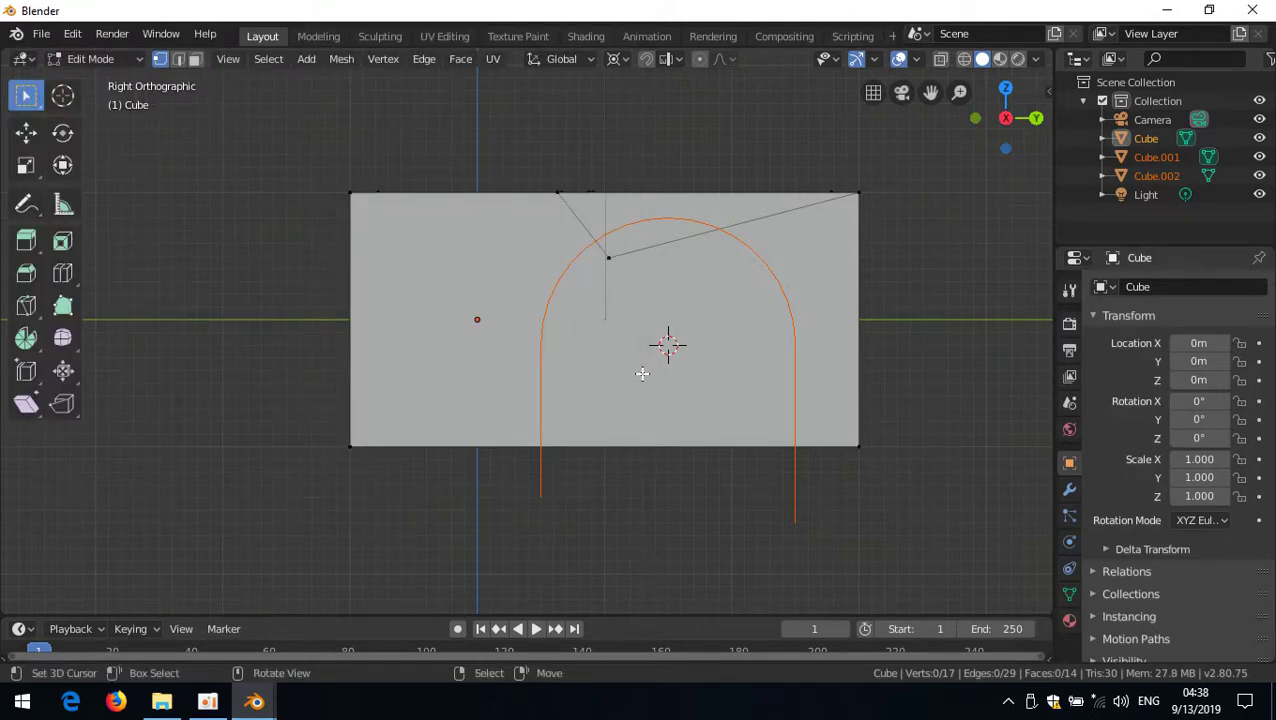
Knife Project the arch outline onto the block with Cut through enabled, check the cut from several angles and return to Object Mode.
key(ctrl+k)
middle_drag(547, 374, 419, 504)
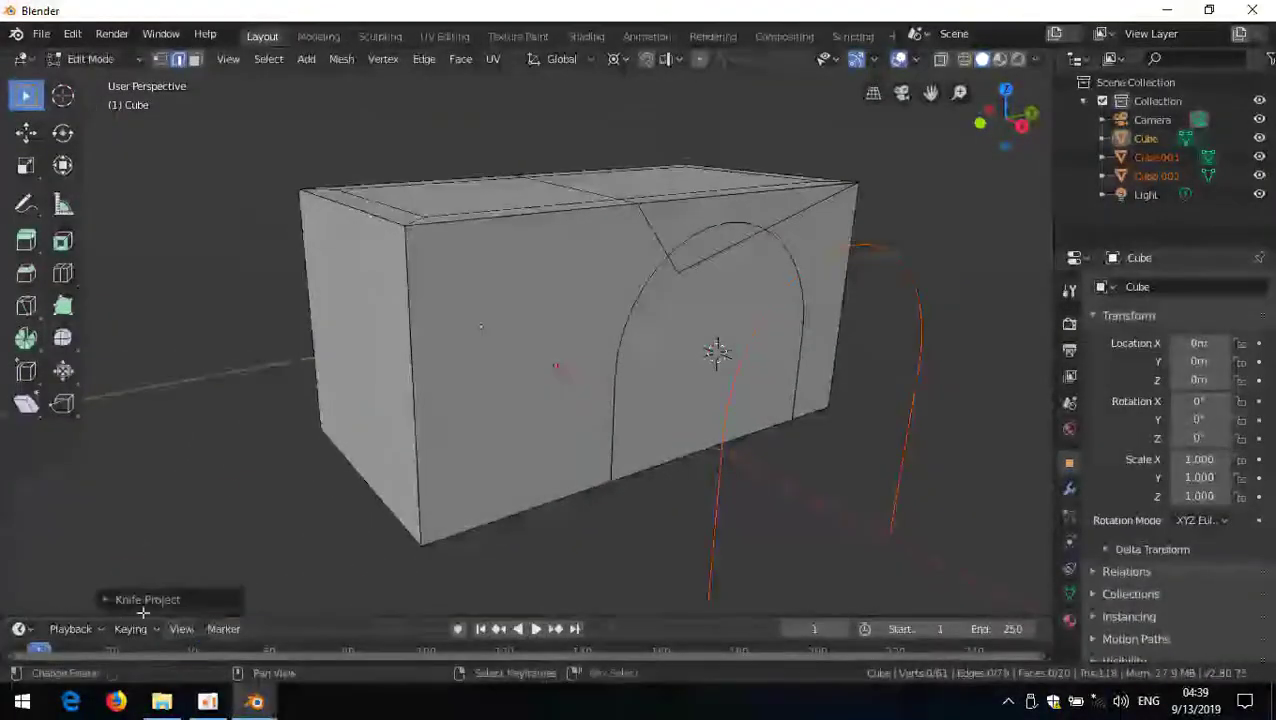
click(108, 600)
middle_drag(368, 389, 285, 382)
scroll(521, 373, down, 4)
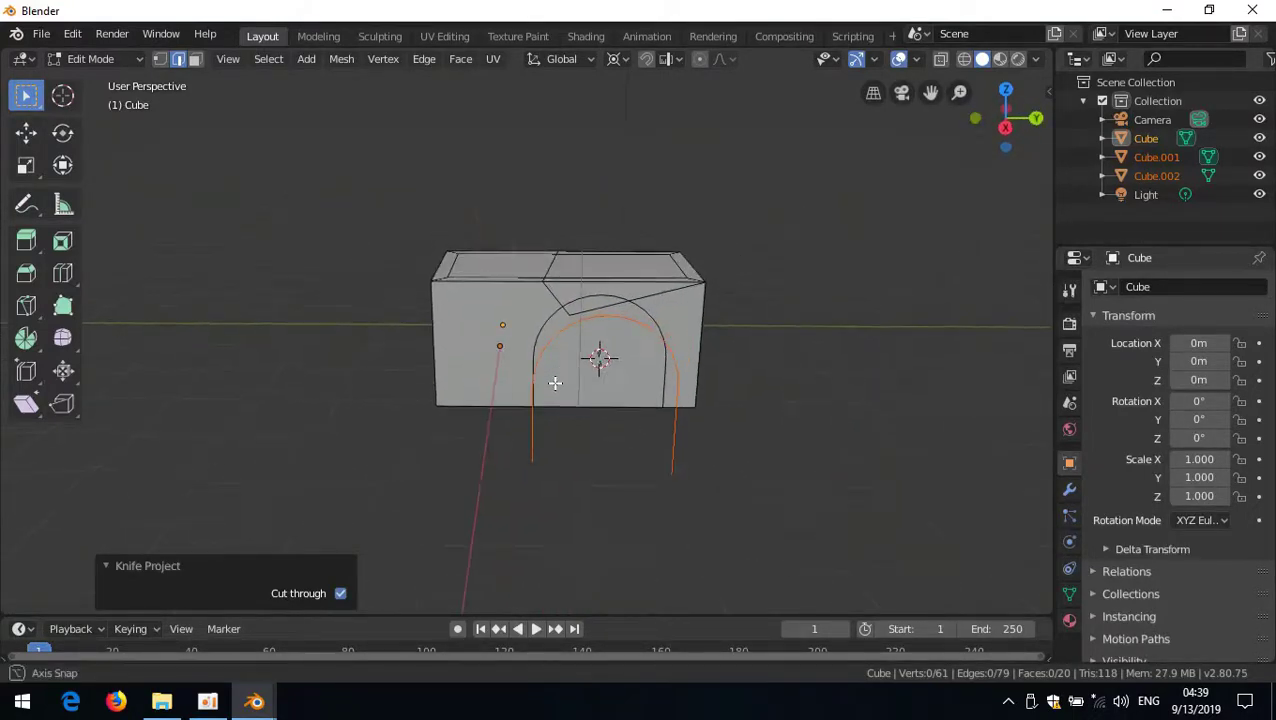
middle_drag(564, 372, 553, 385)
key(Tab)
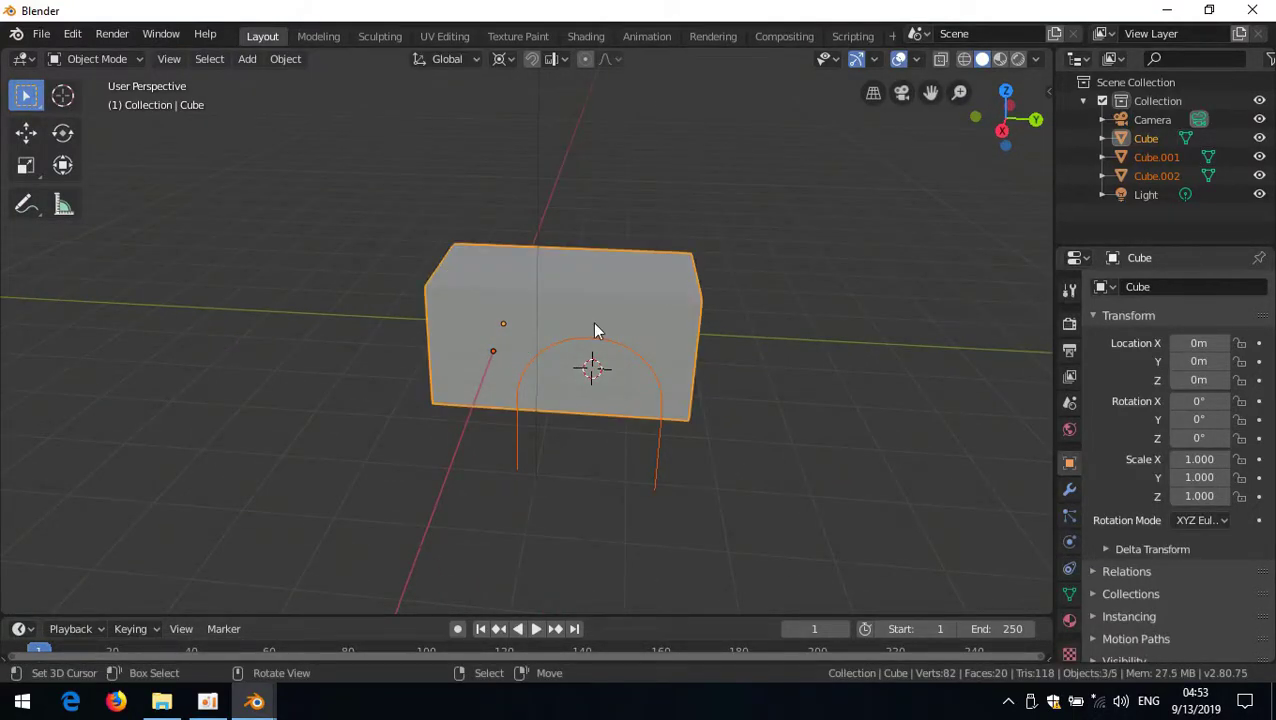